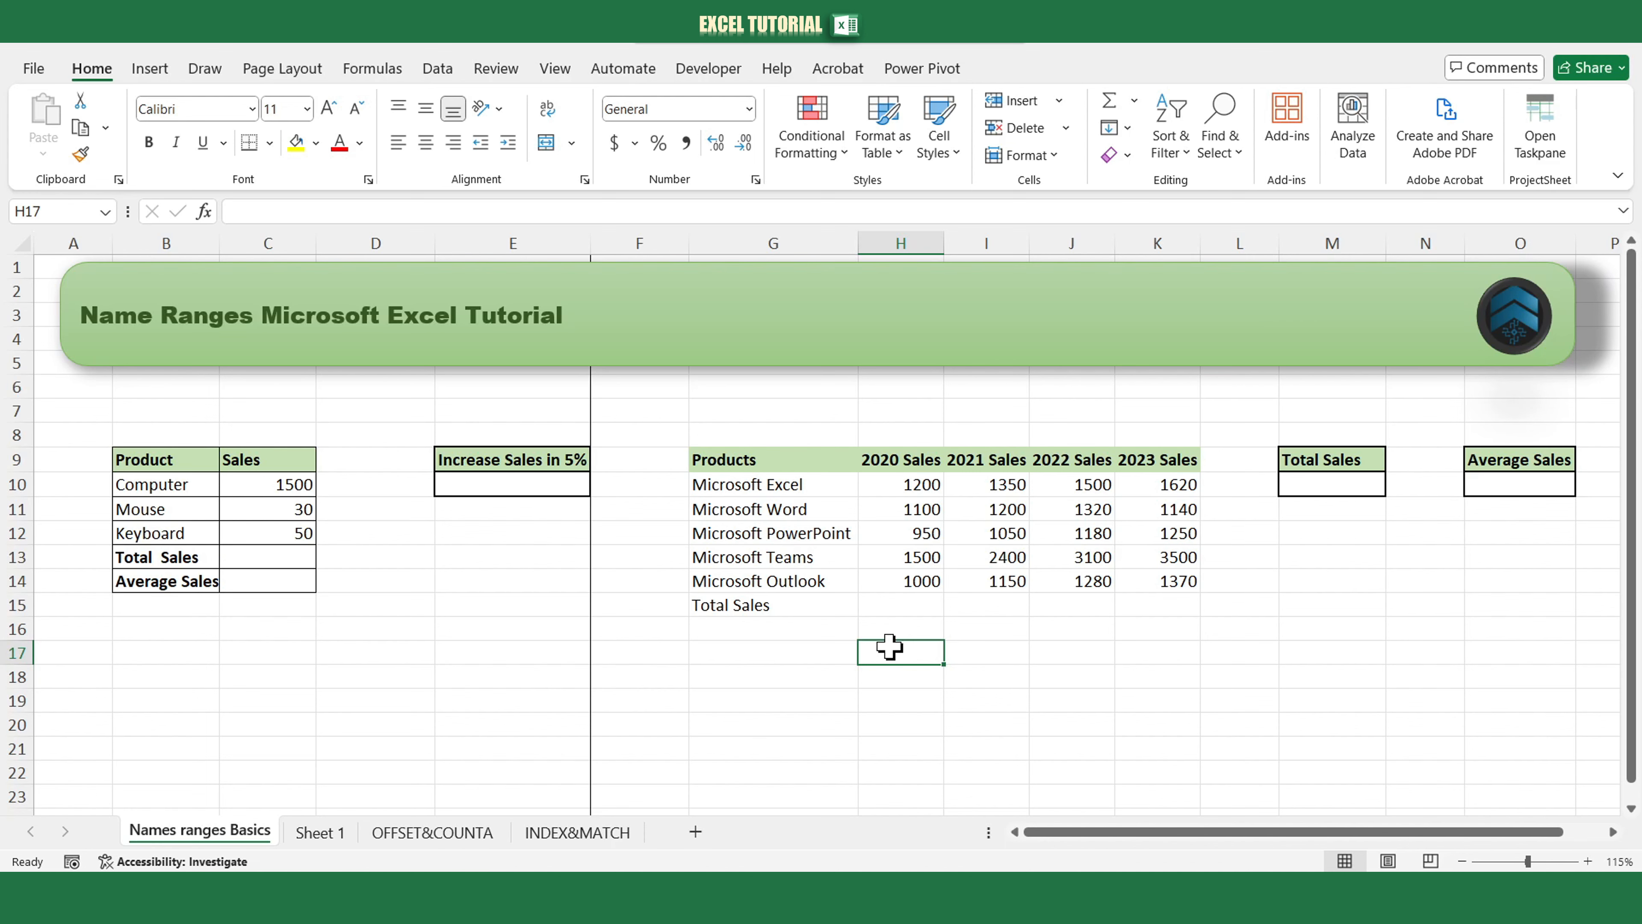
Name cell C10 computer_sales.
left_click(302, 485)
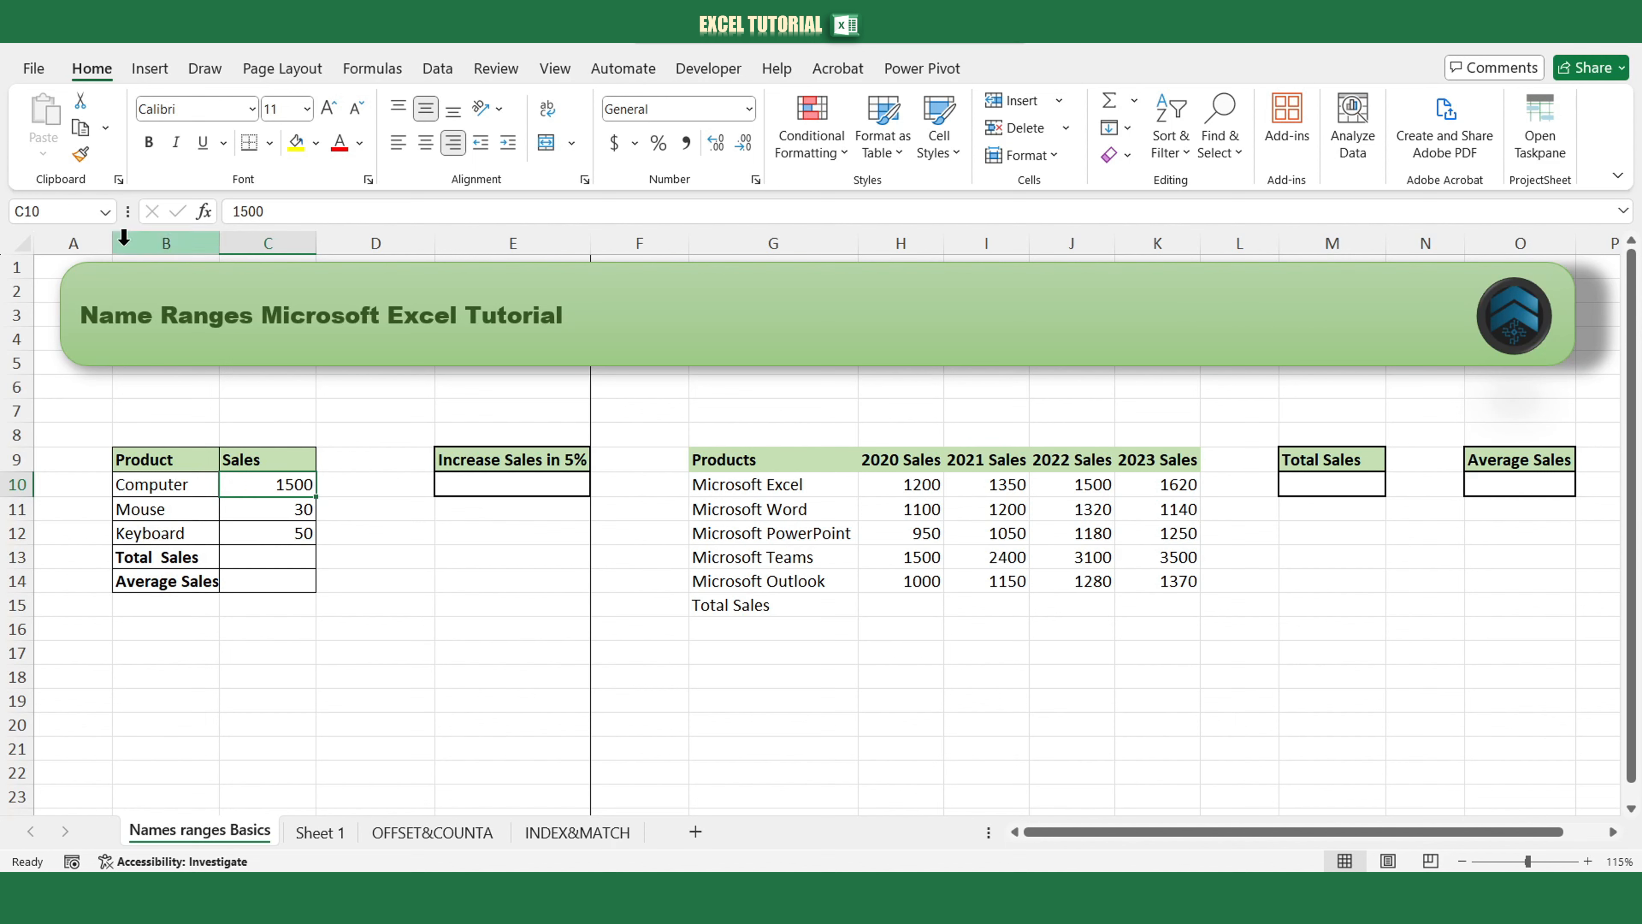
left_click(71, 214)
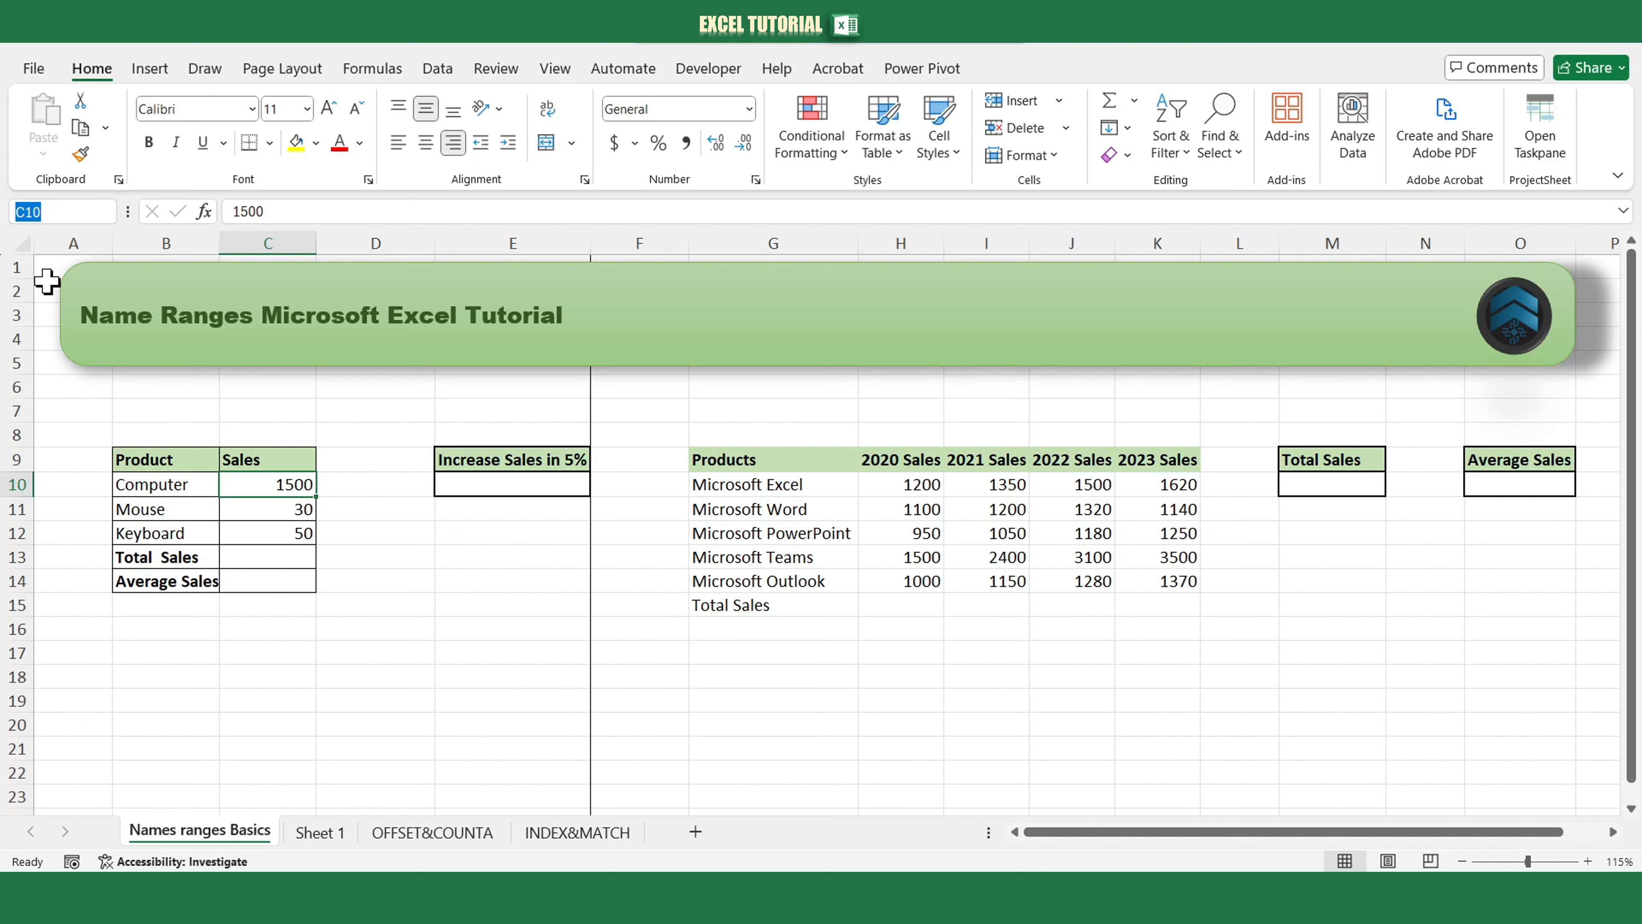
type("compu")
type("ter")
type("_sales")
key("Return")
Enter a formula in E10 multiplying computer_sales by 1.05.
left_click(473, 483)
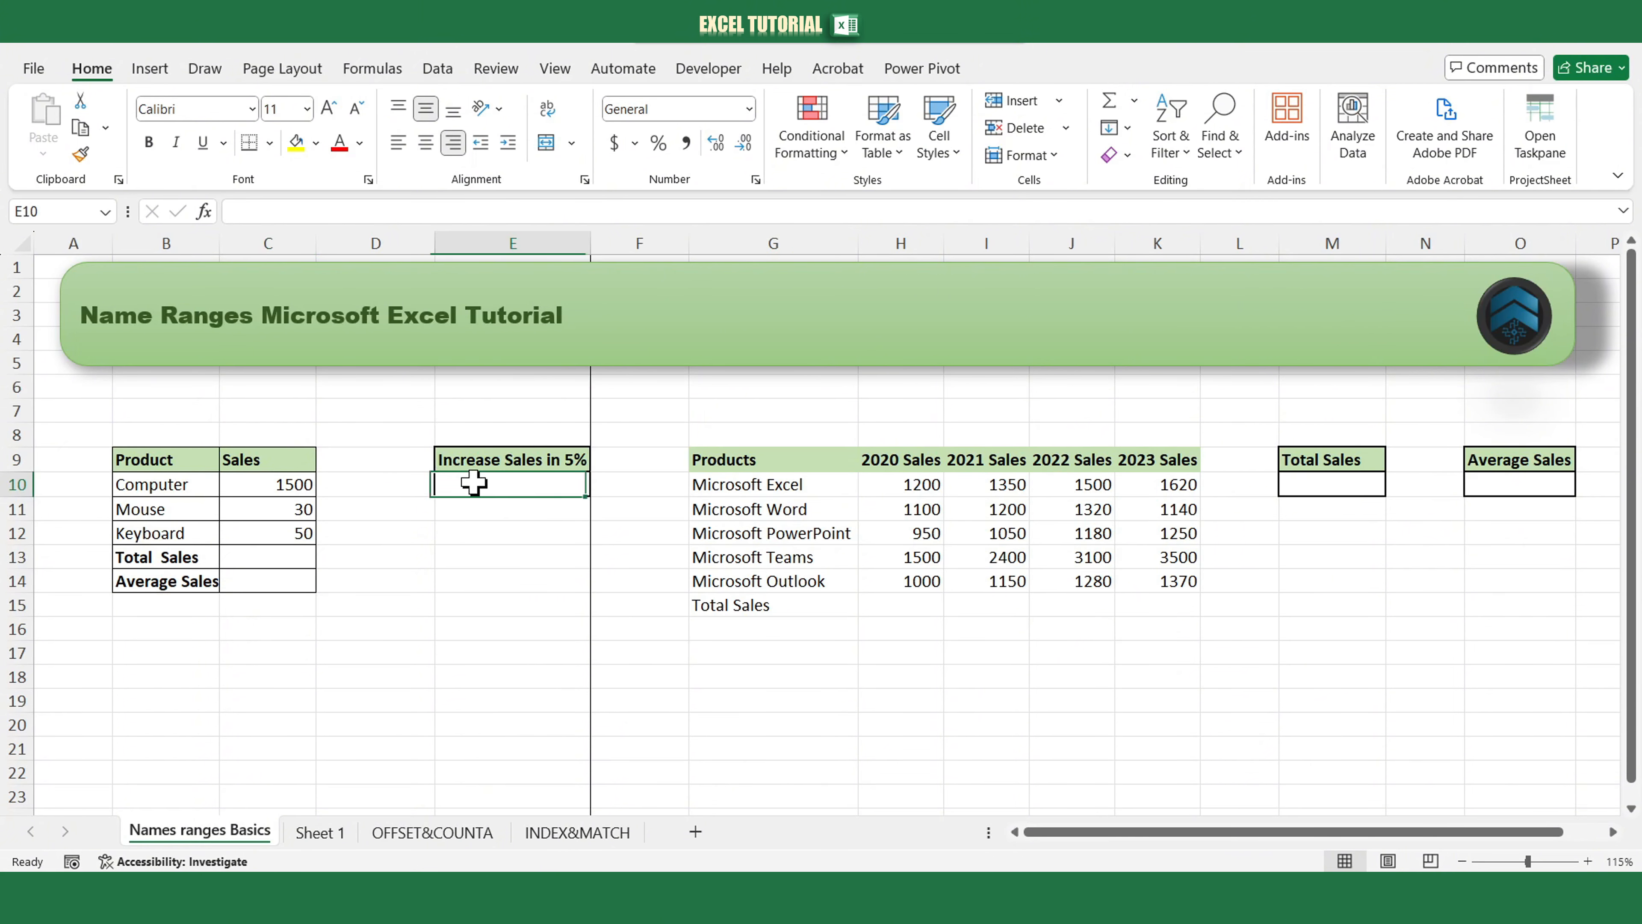
type("=")
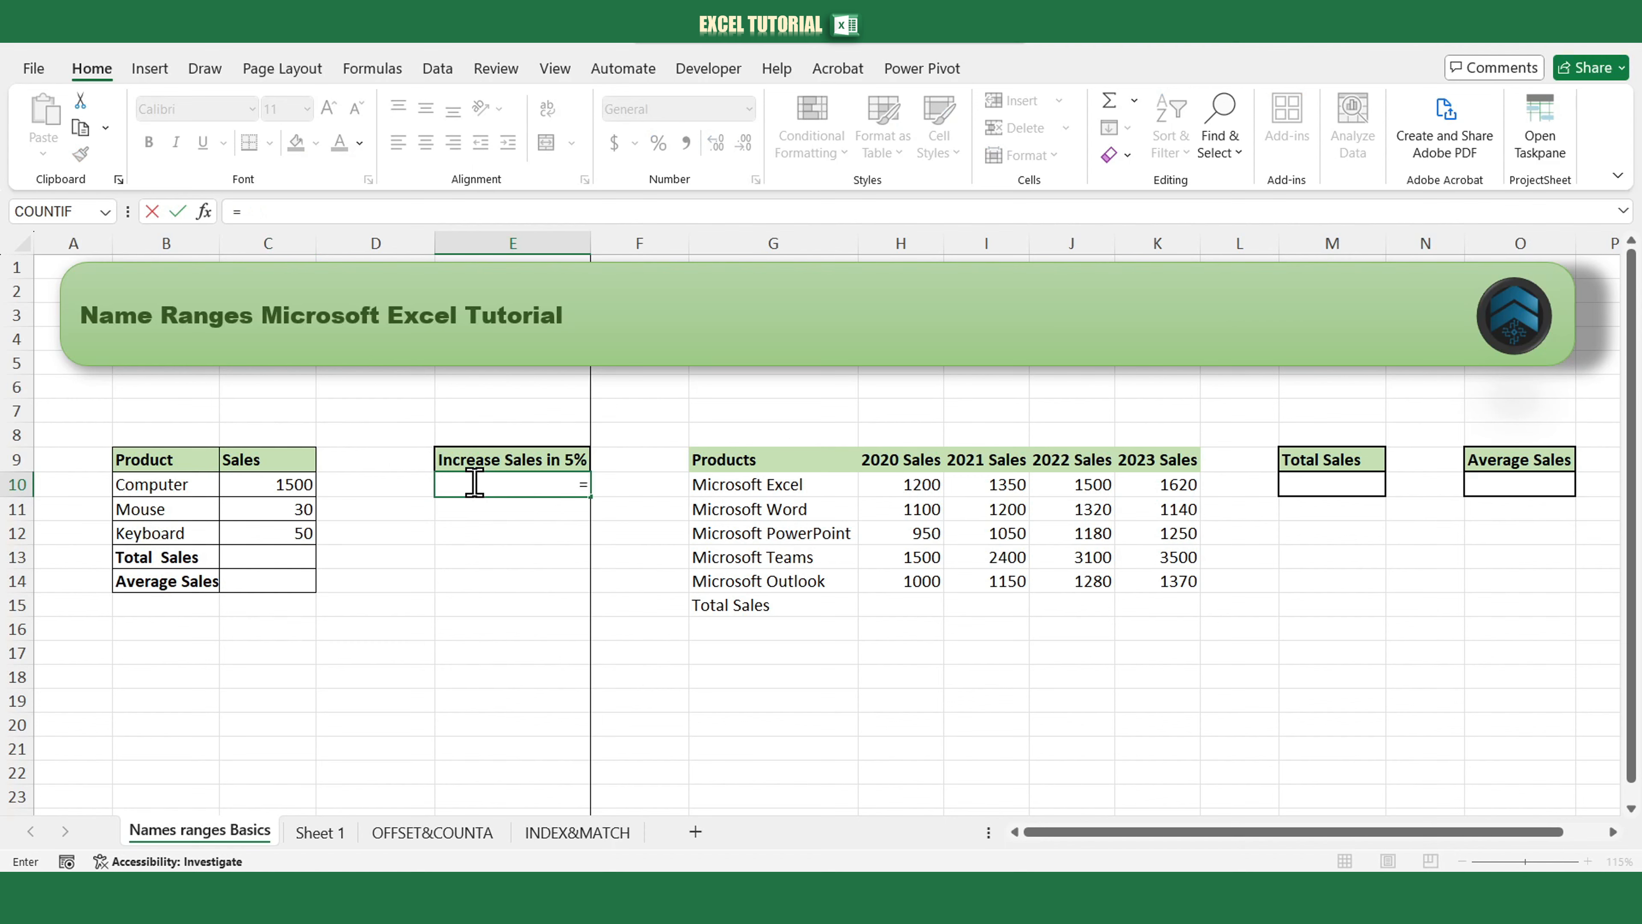
type("com")
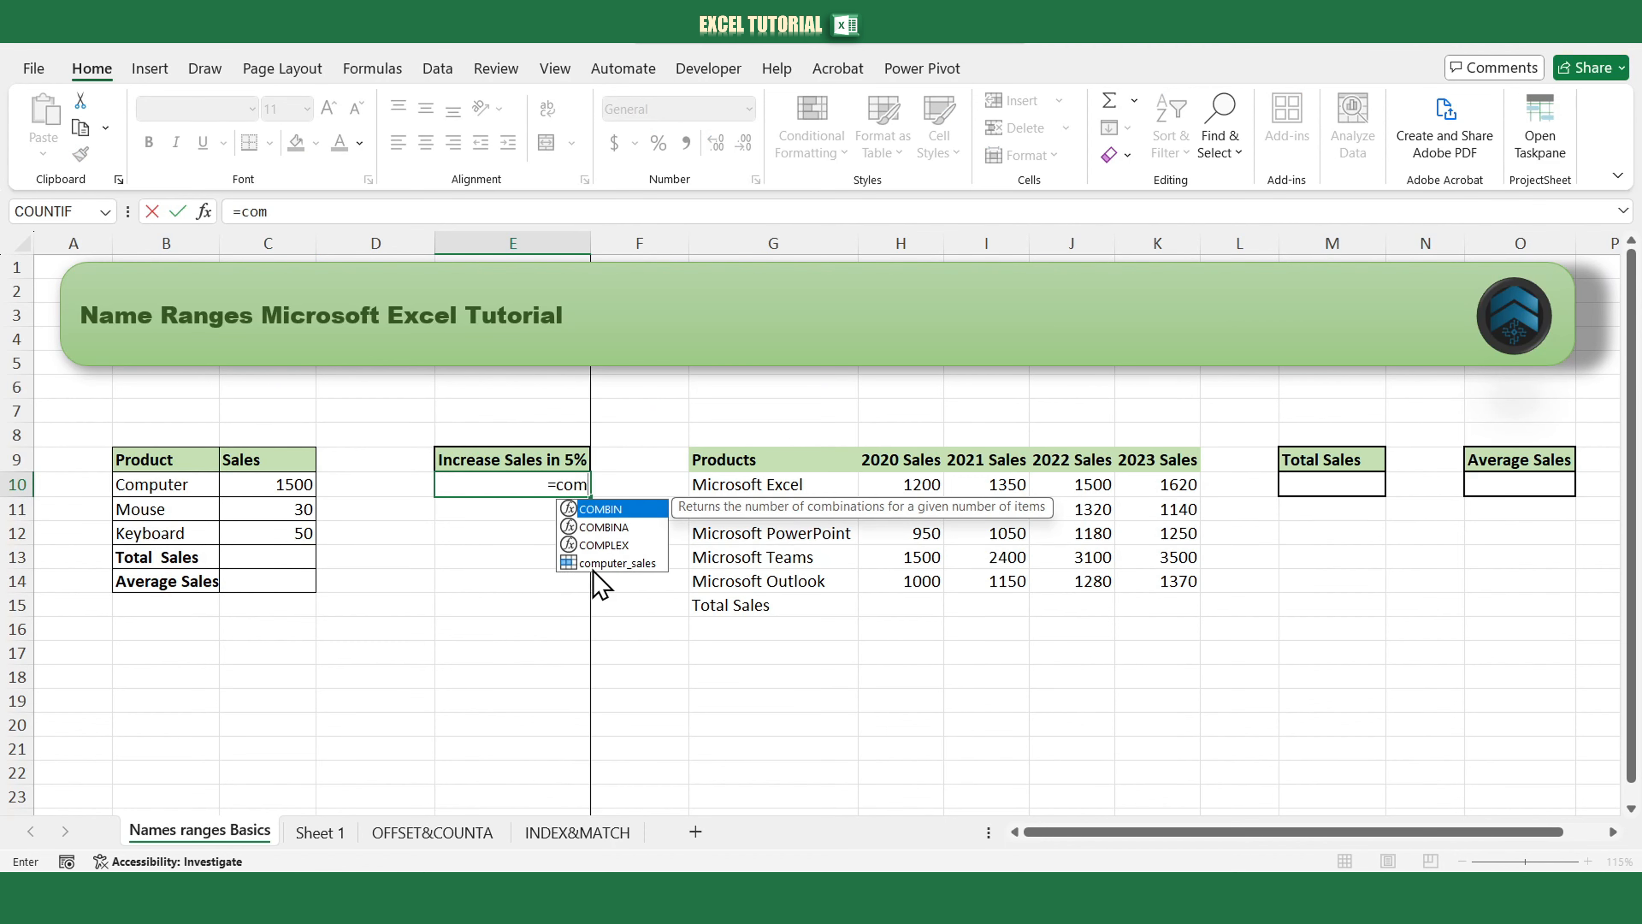
double_click(618, 563)
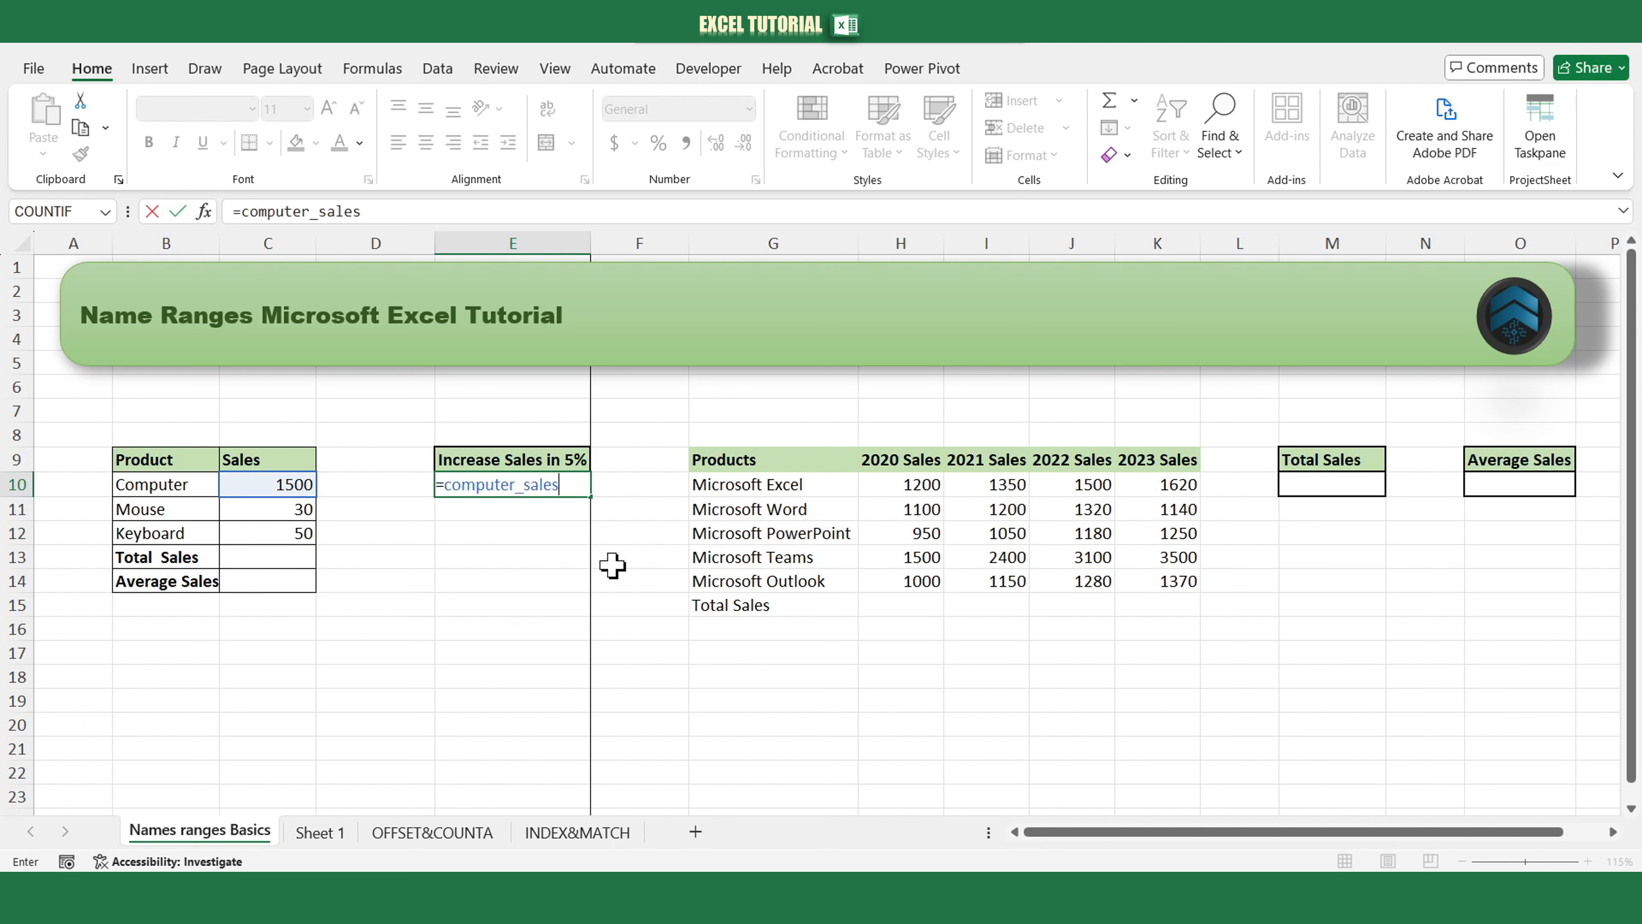
type("*1.05")
key("Return")
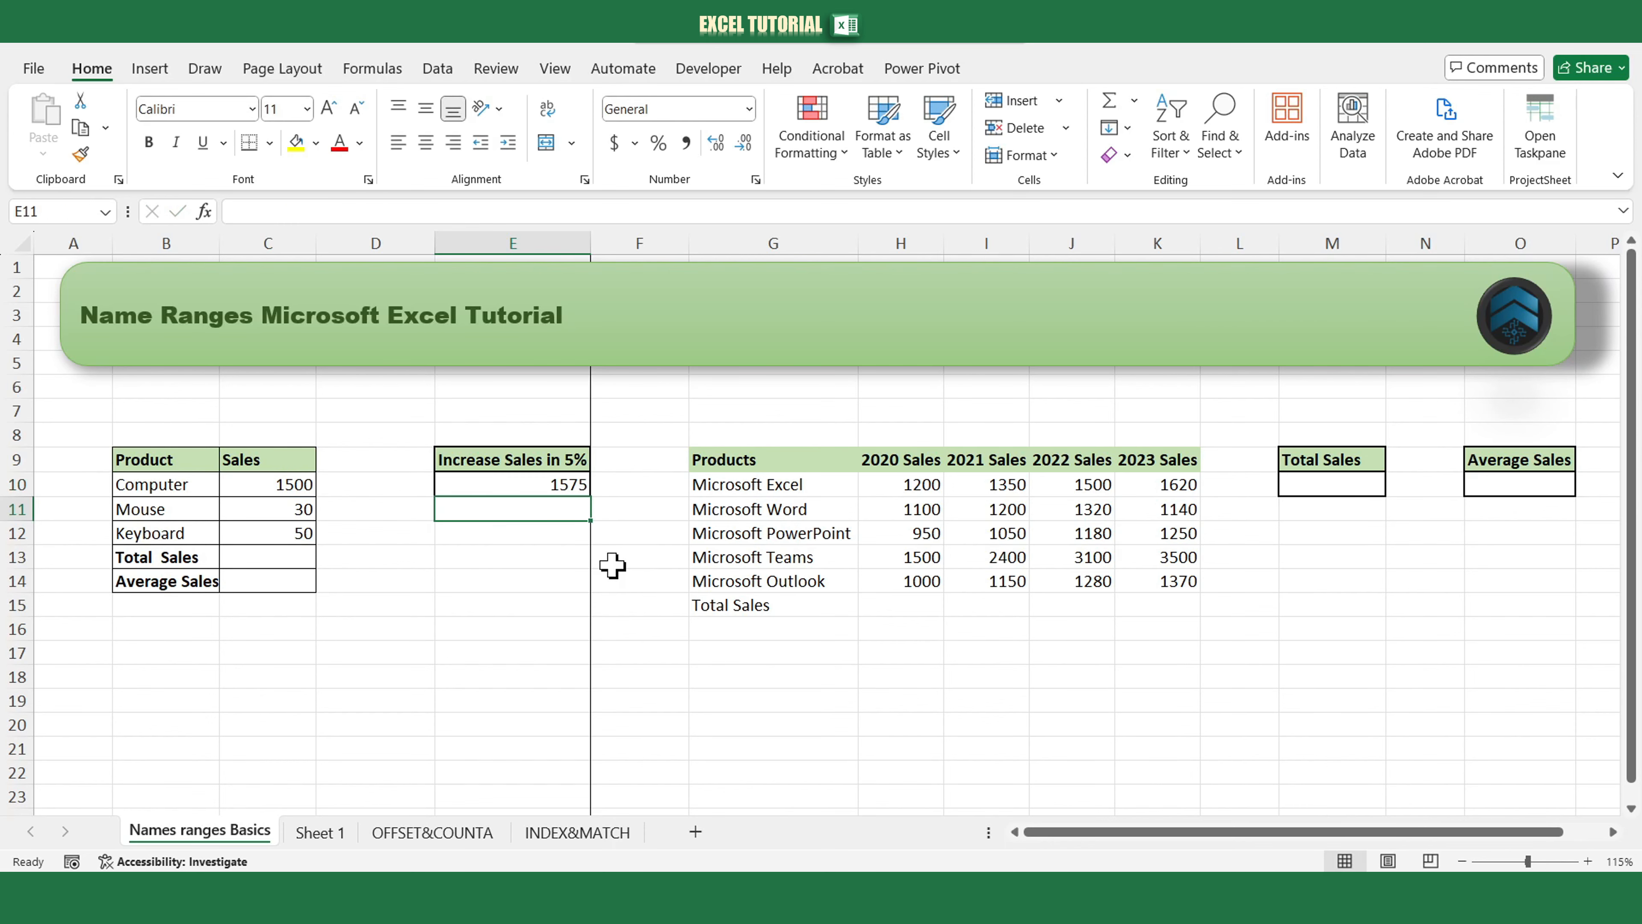
Name the range C10:C12 sales.
left_click(290, 560)
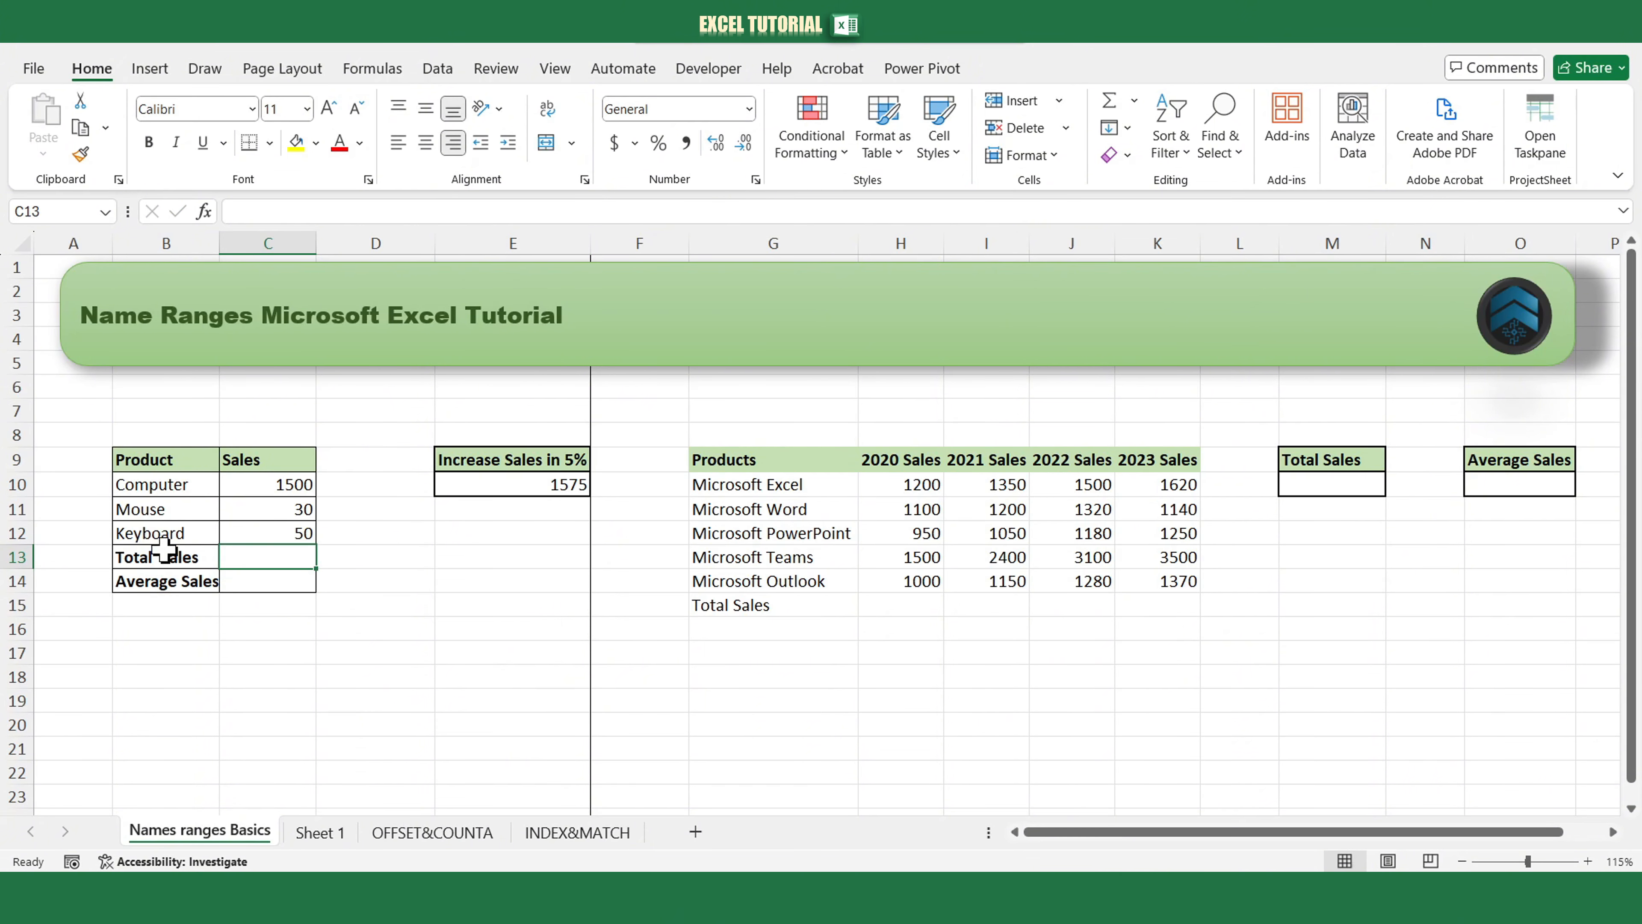
left_click_drag(257, 483, 263, 541)
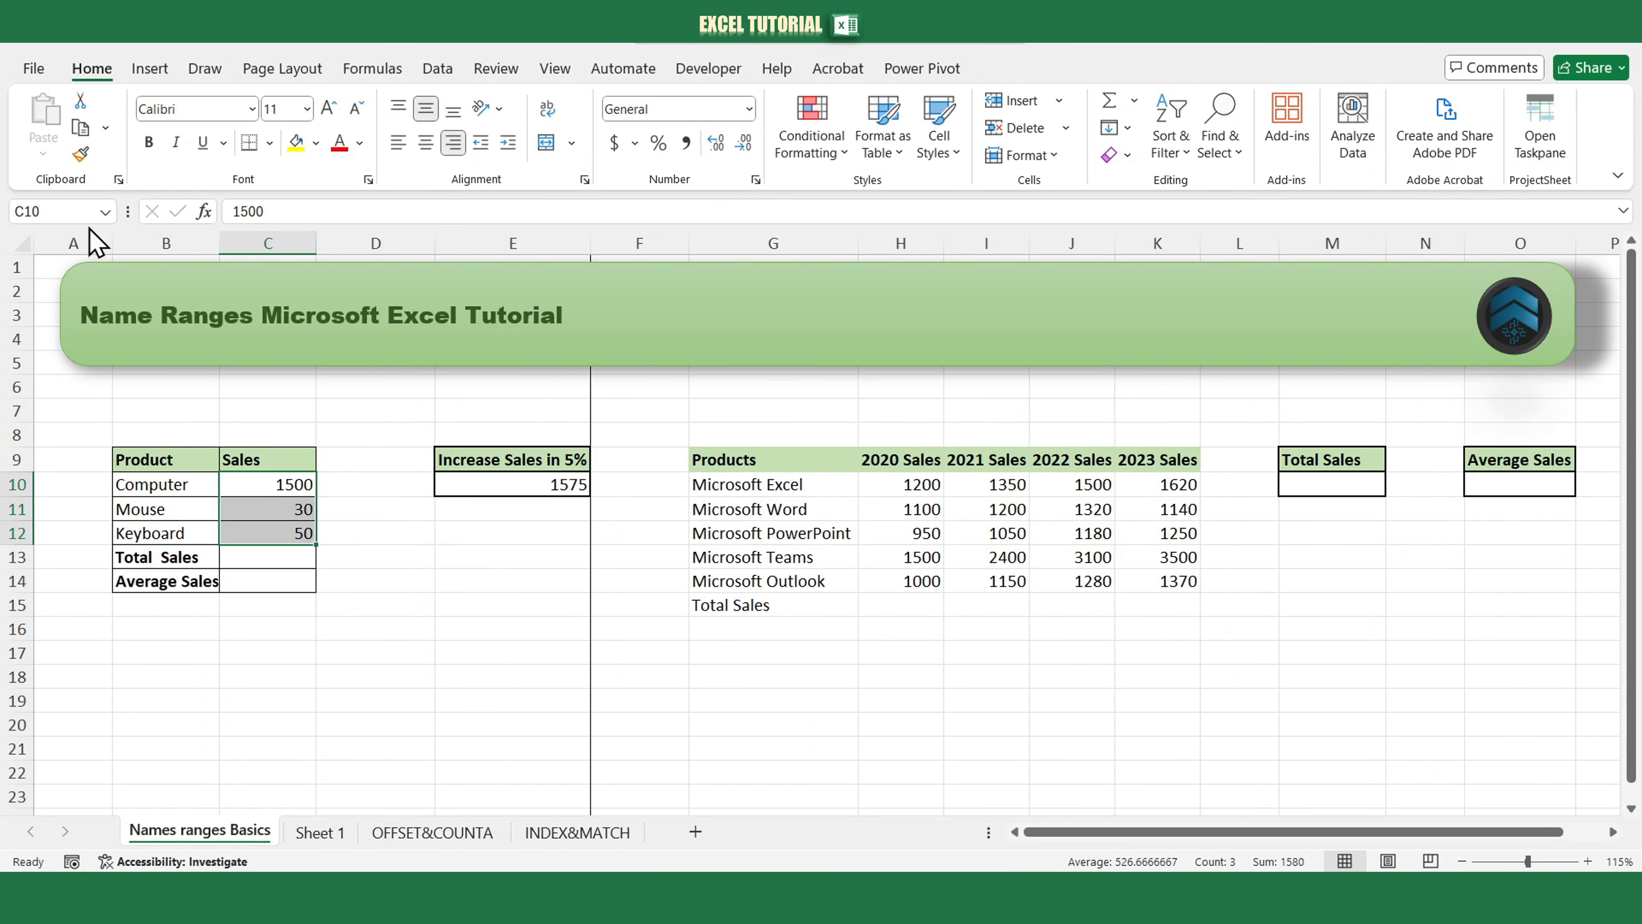
left_click(78, 212)
type("sales")
key("Return")
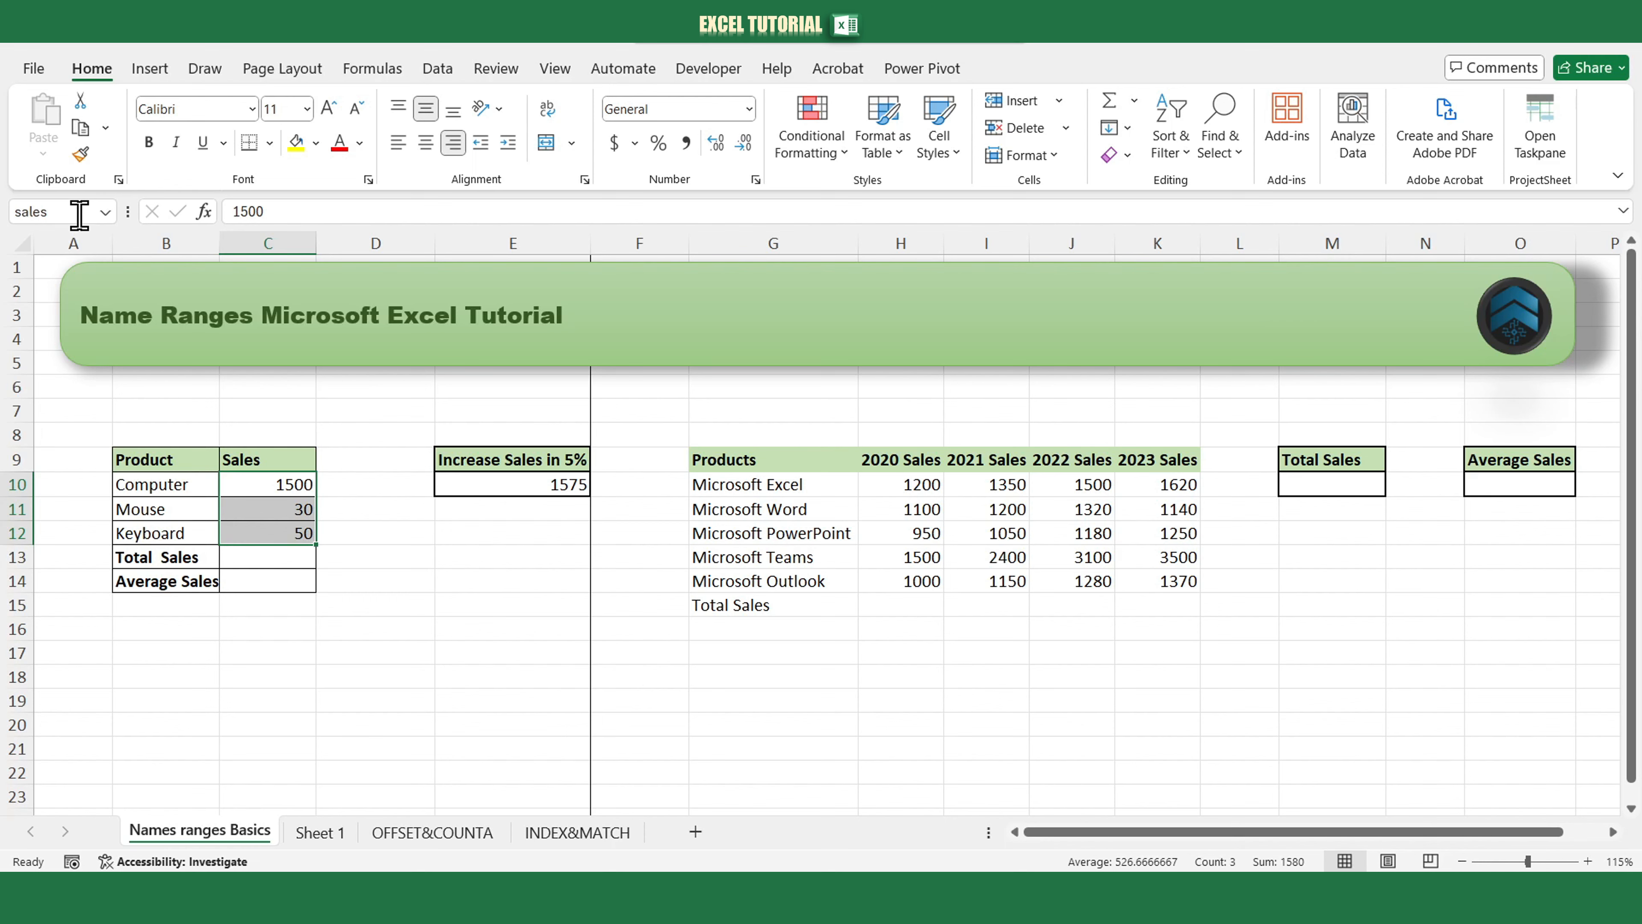
Enter =sum(sales) in C13 to total the sales range.
left_click(290, 555)
type("=")
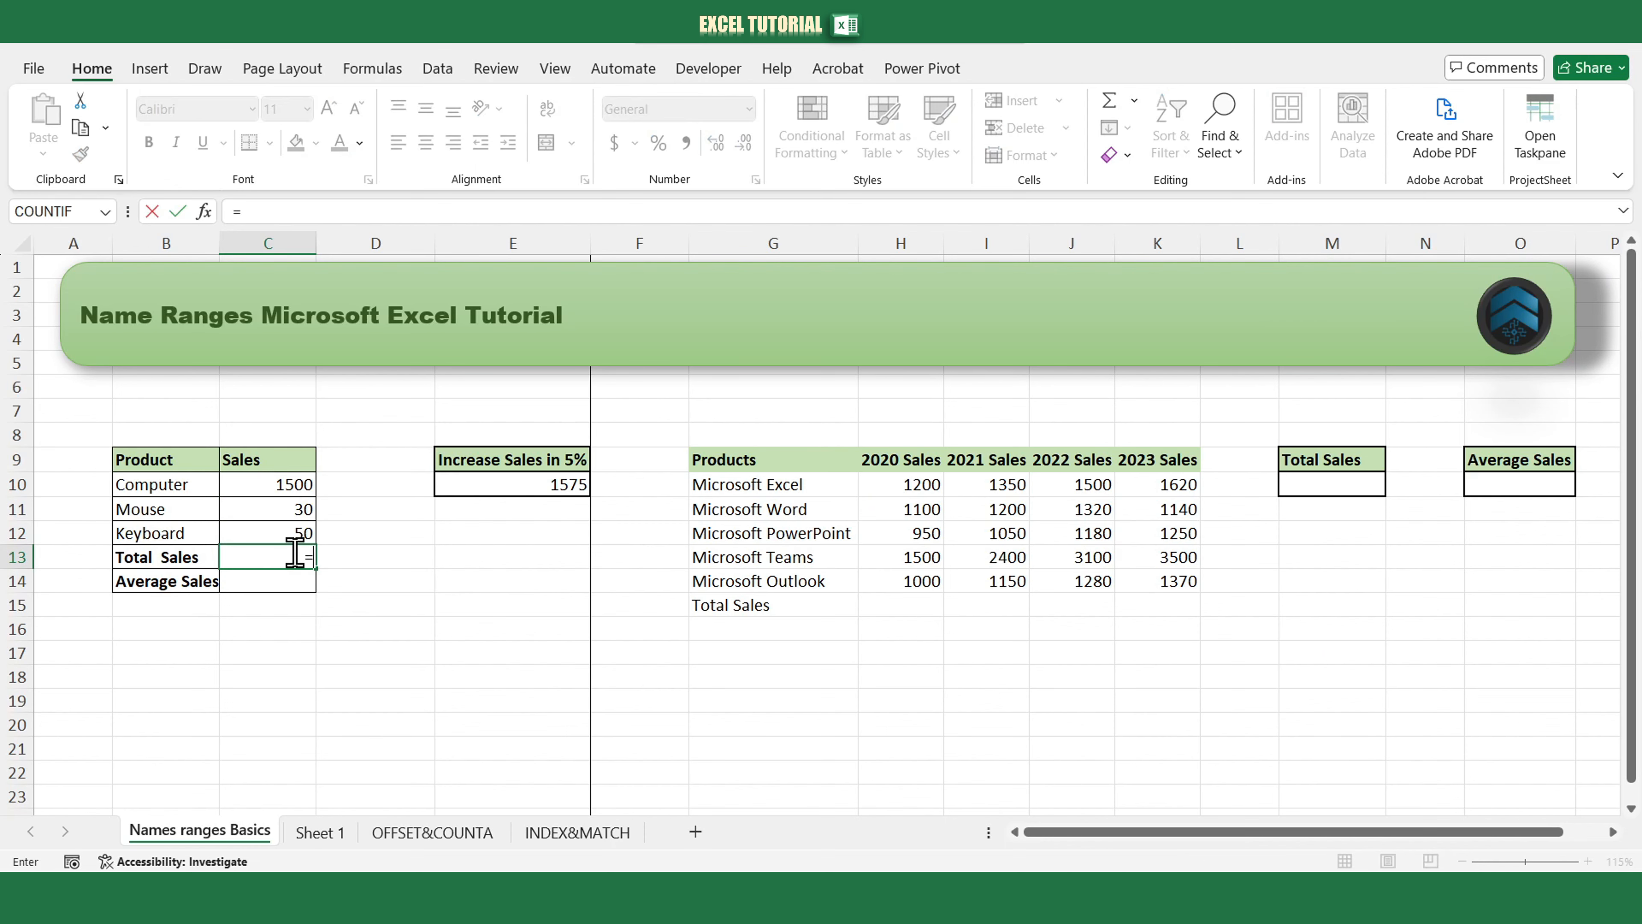
type("sum")
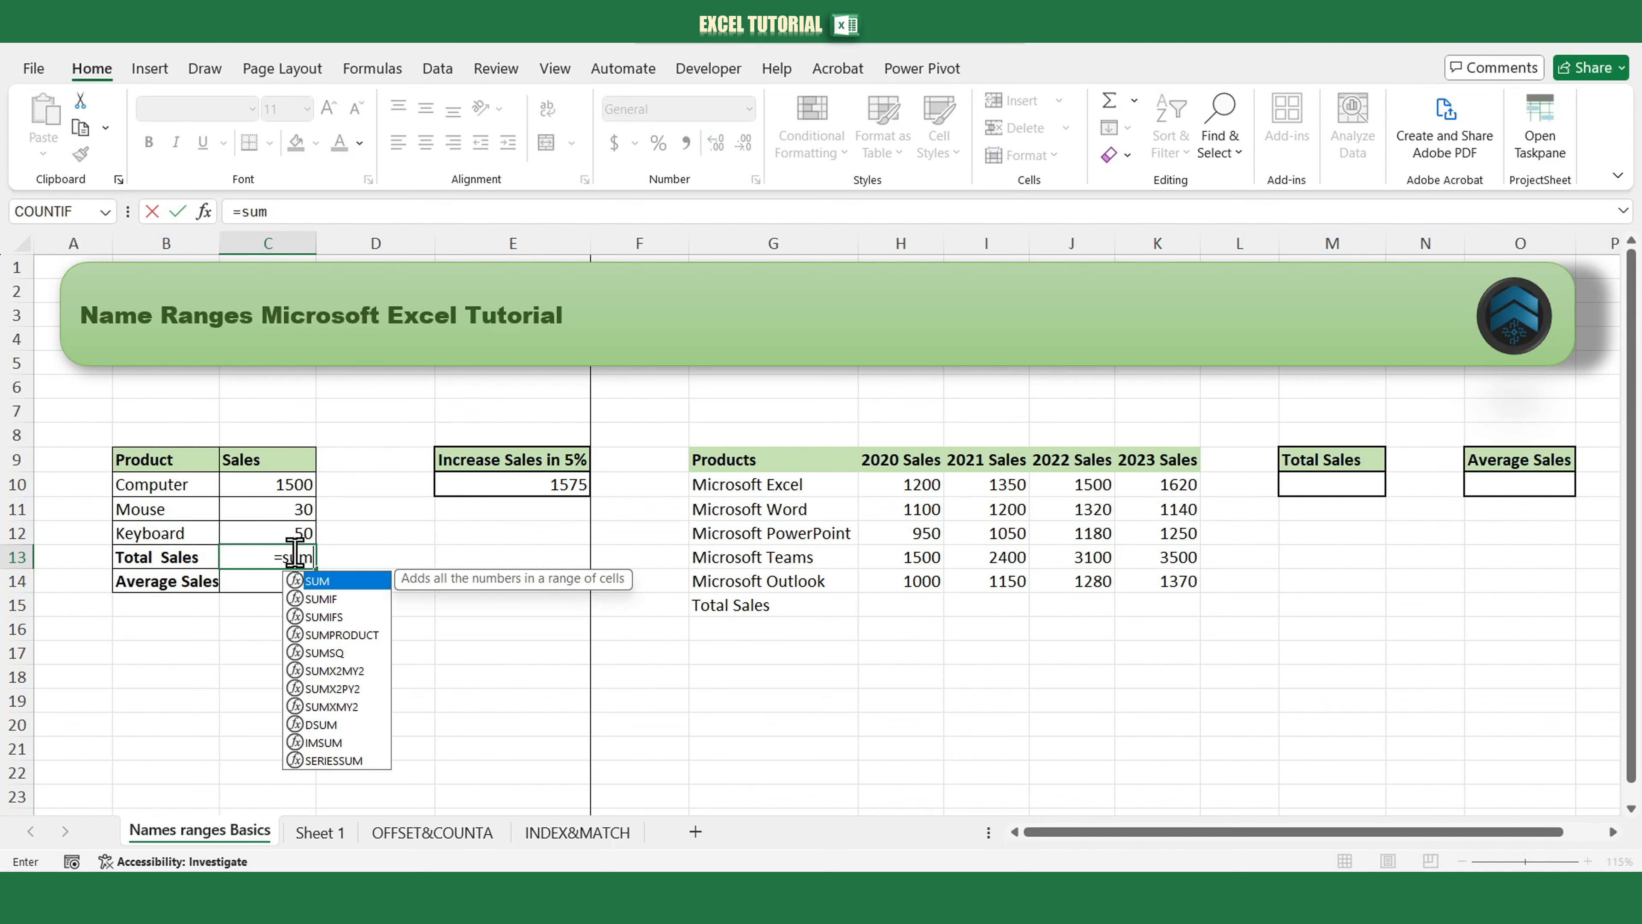
type("(")
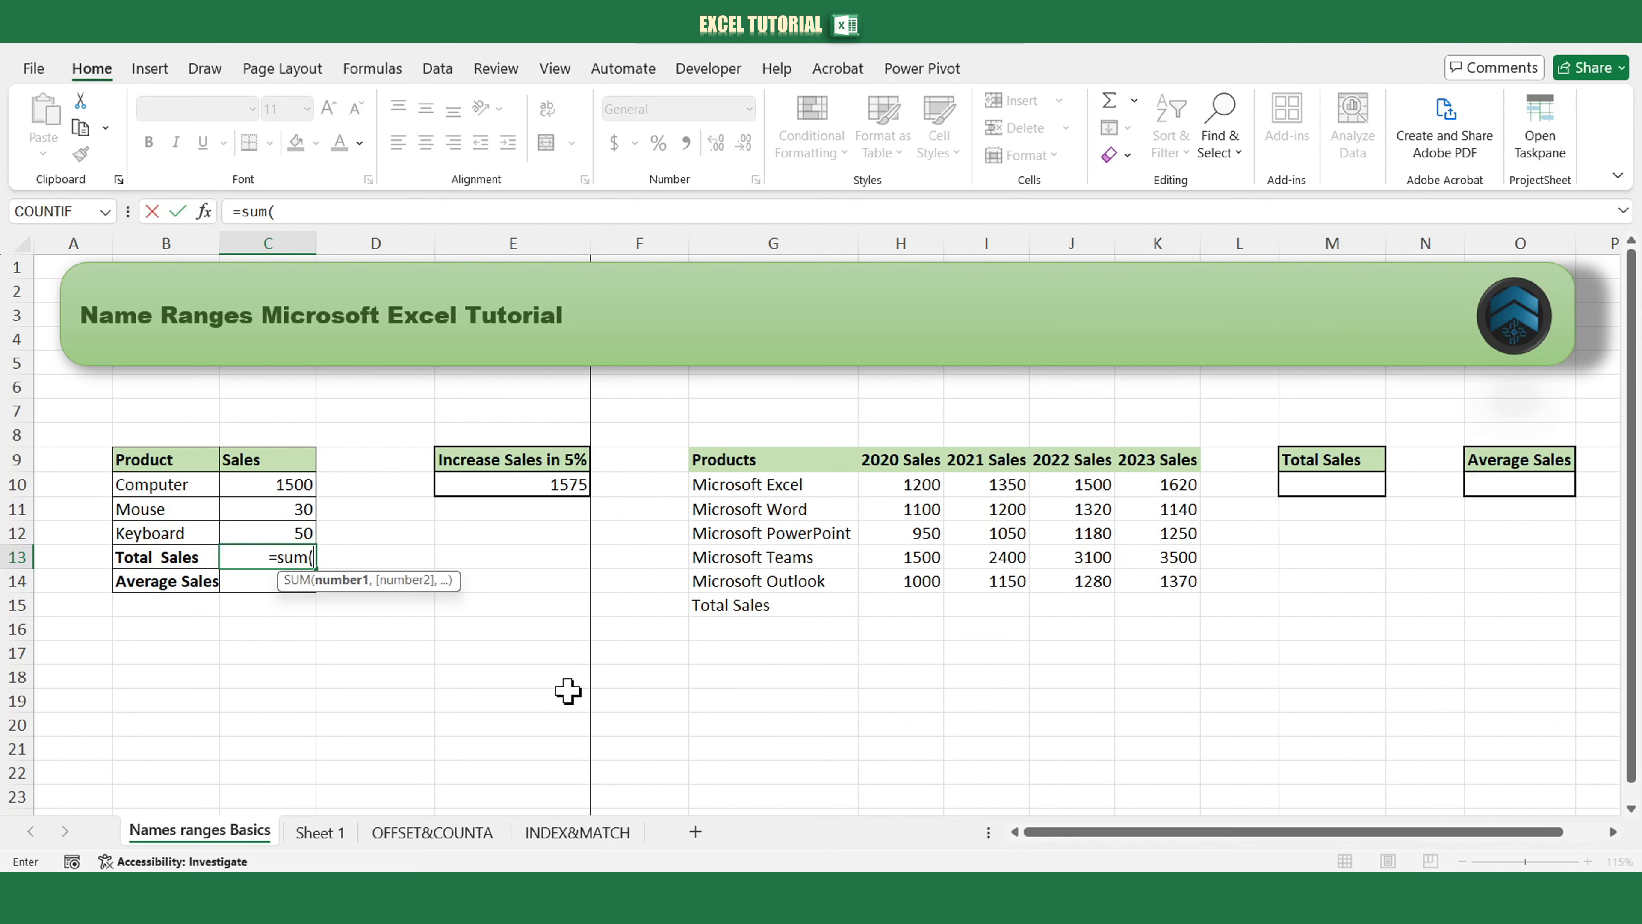
type("sales")
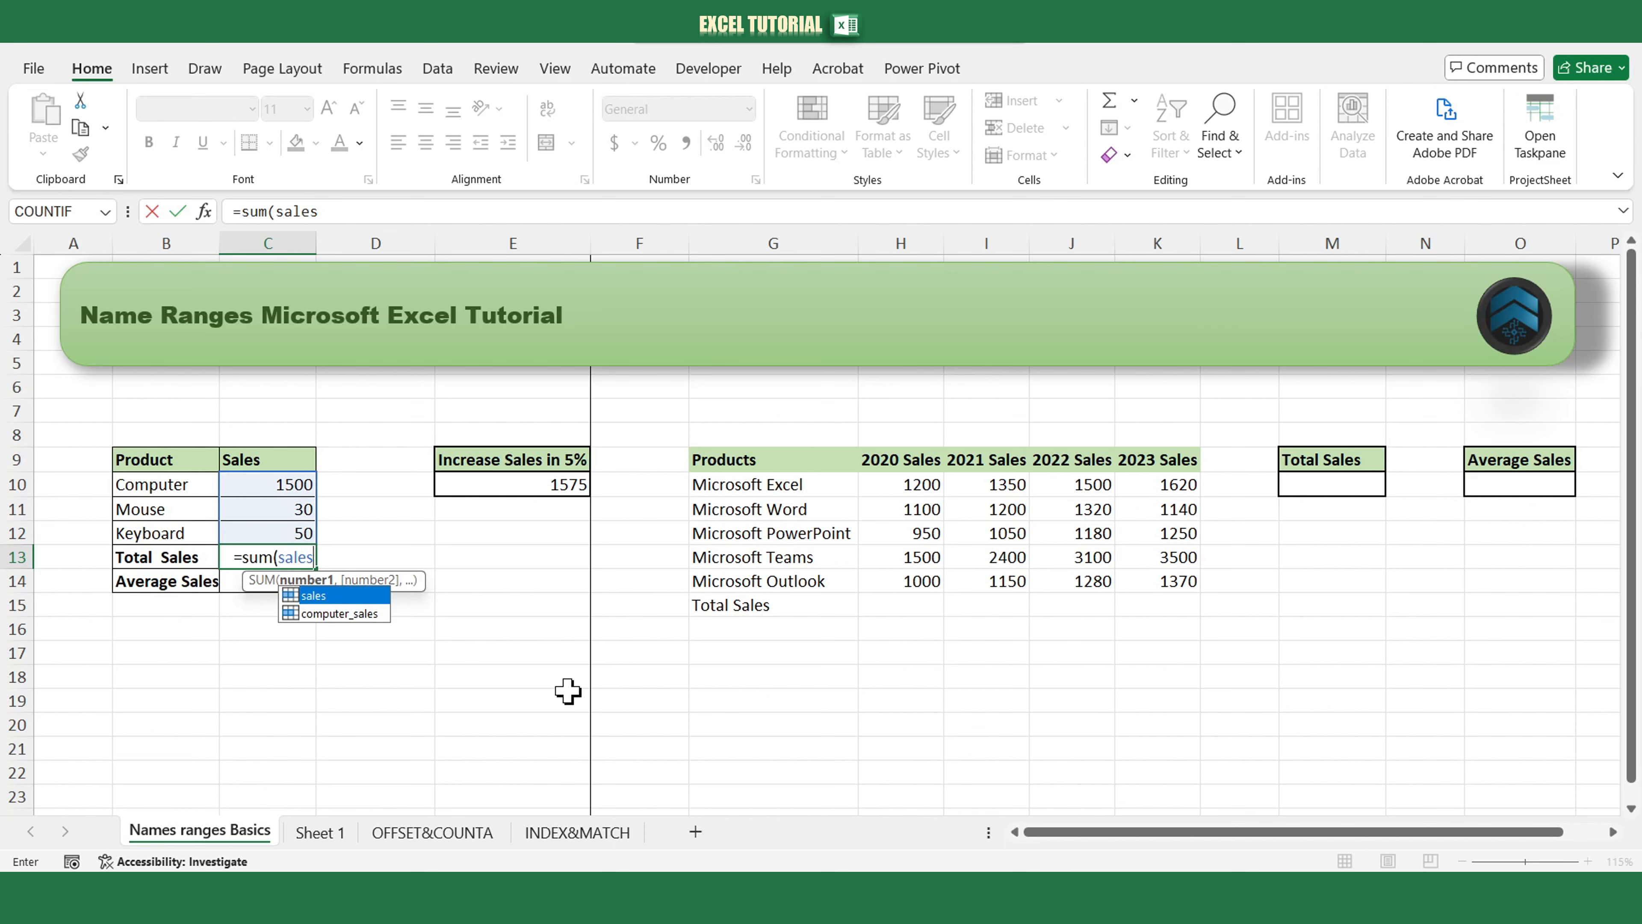
type(")")
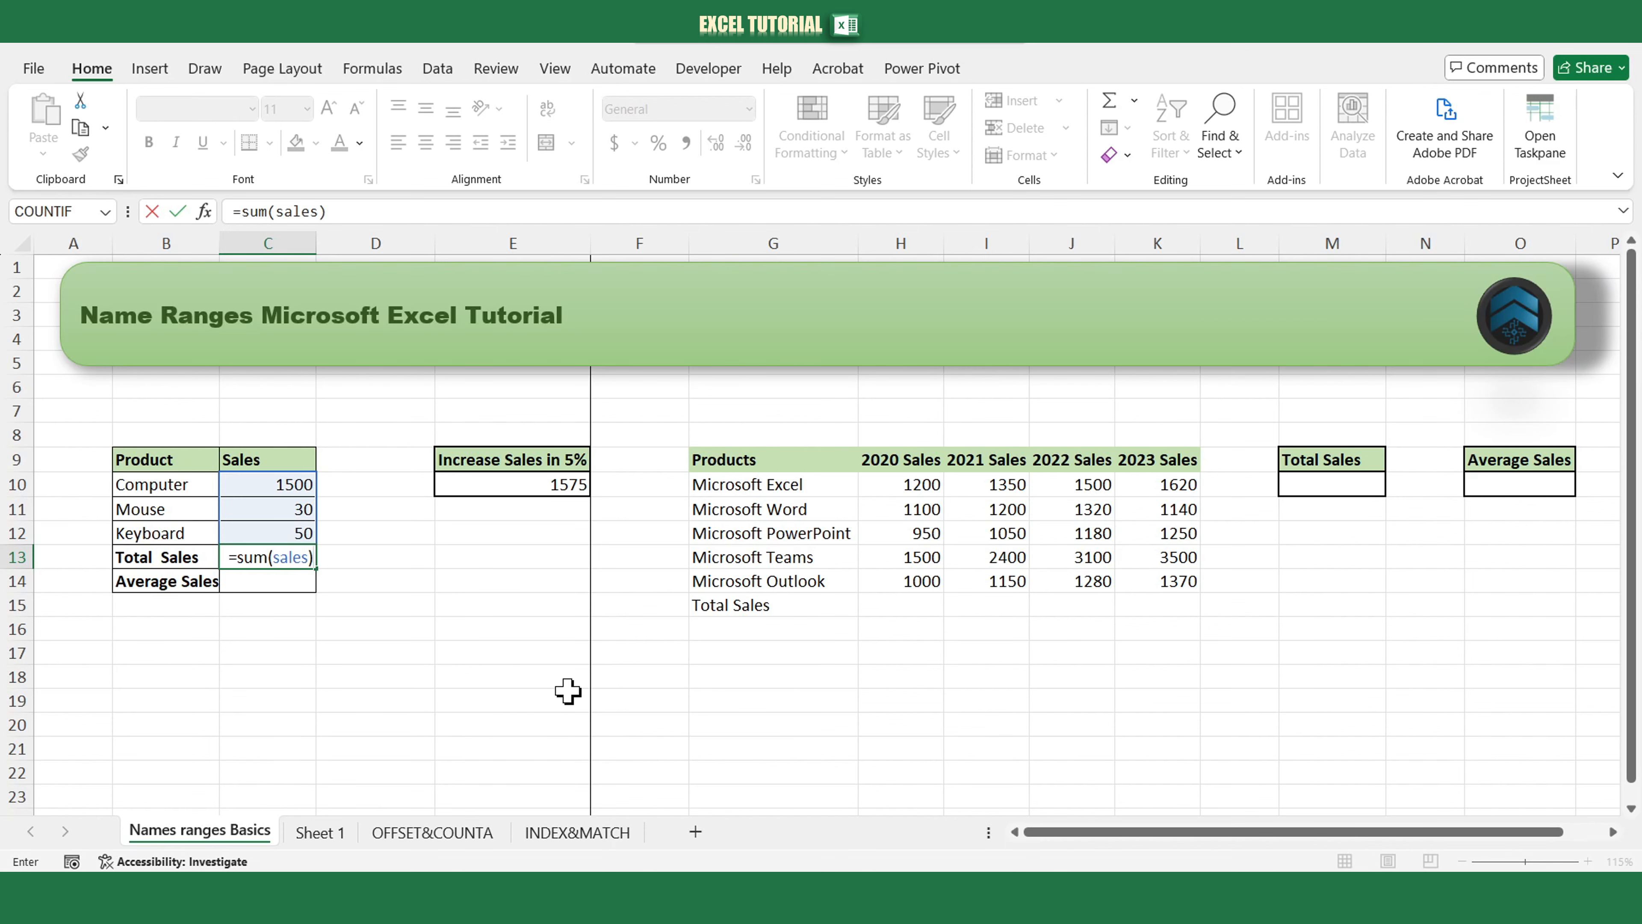
key("Return")
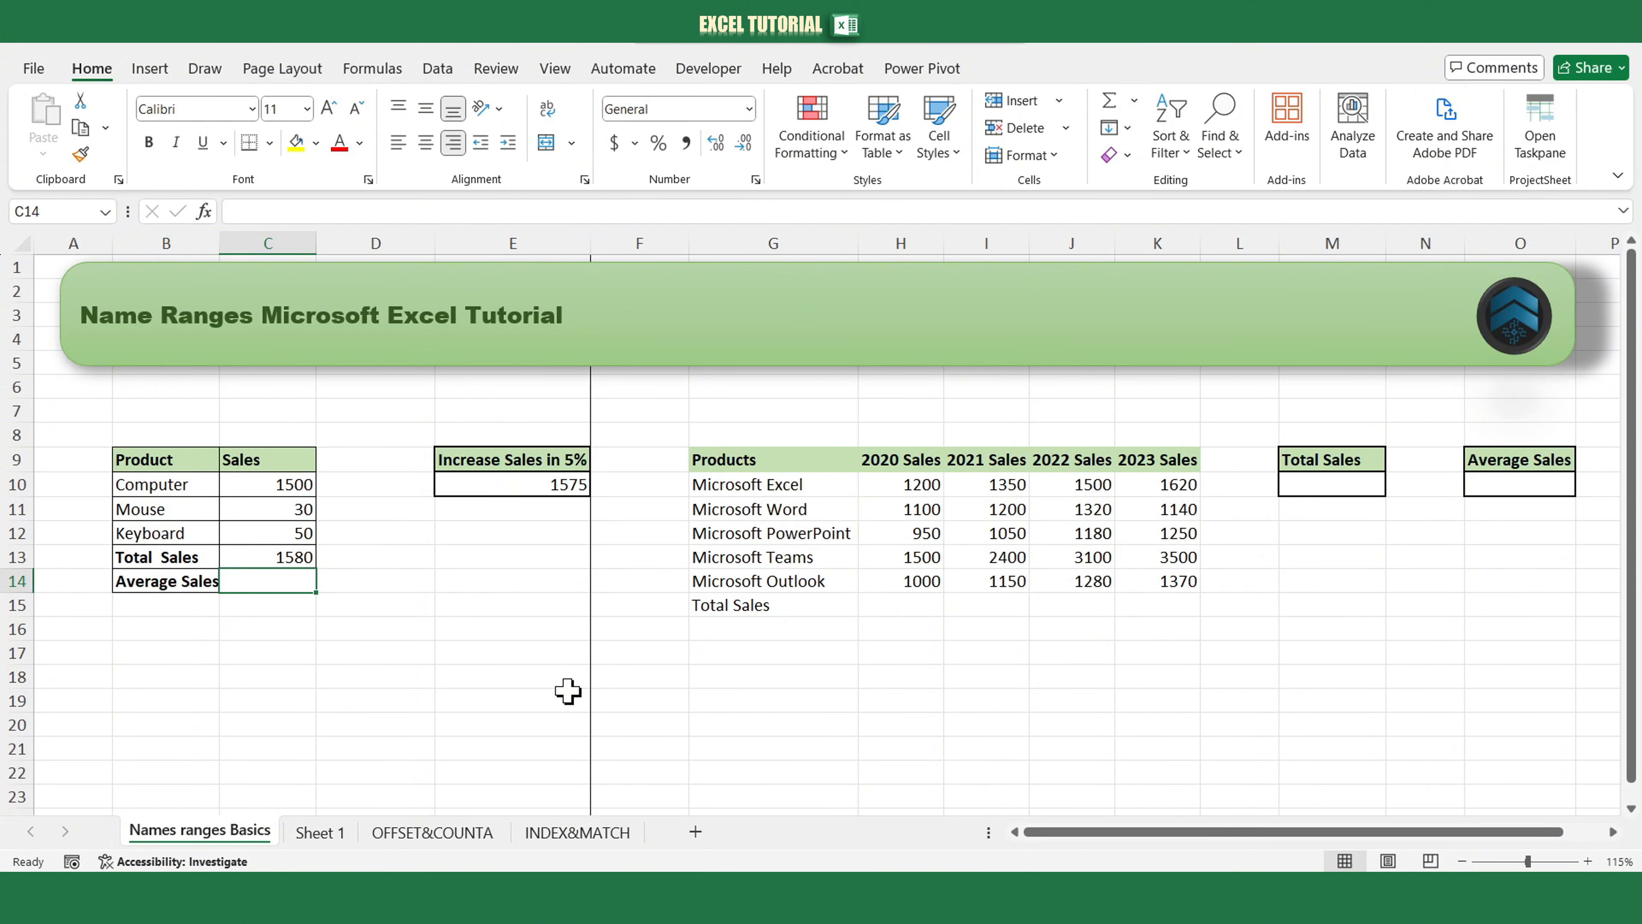
Enter an AVERAGE formula over the sales range in C14.
type("=average")
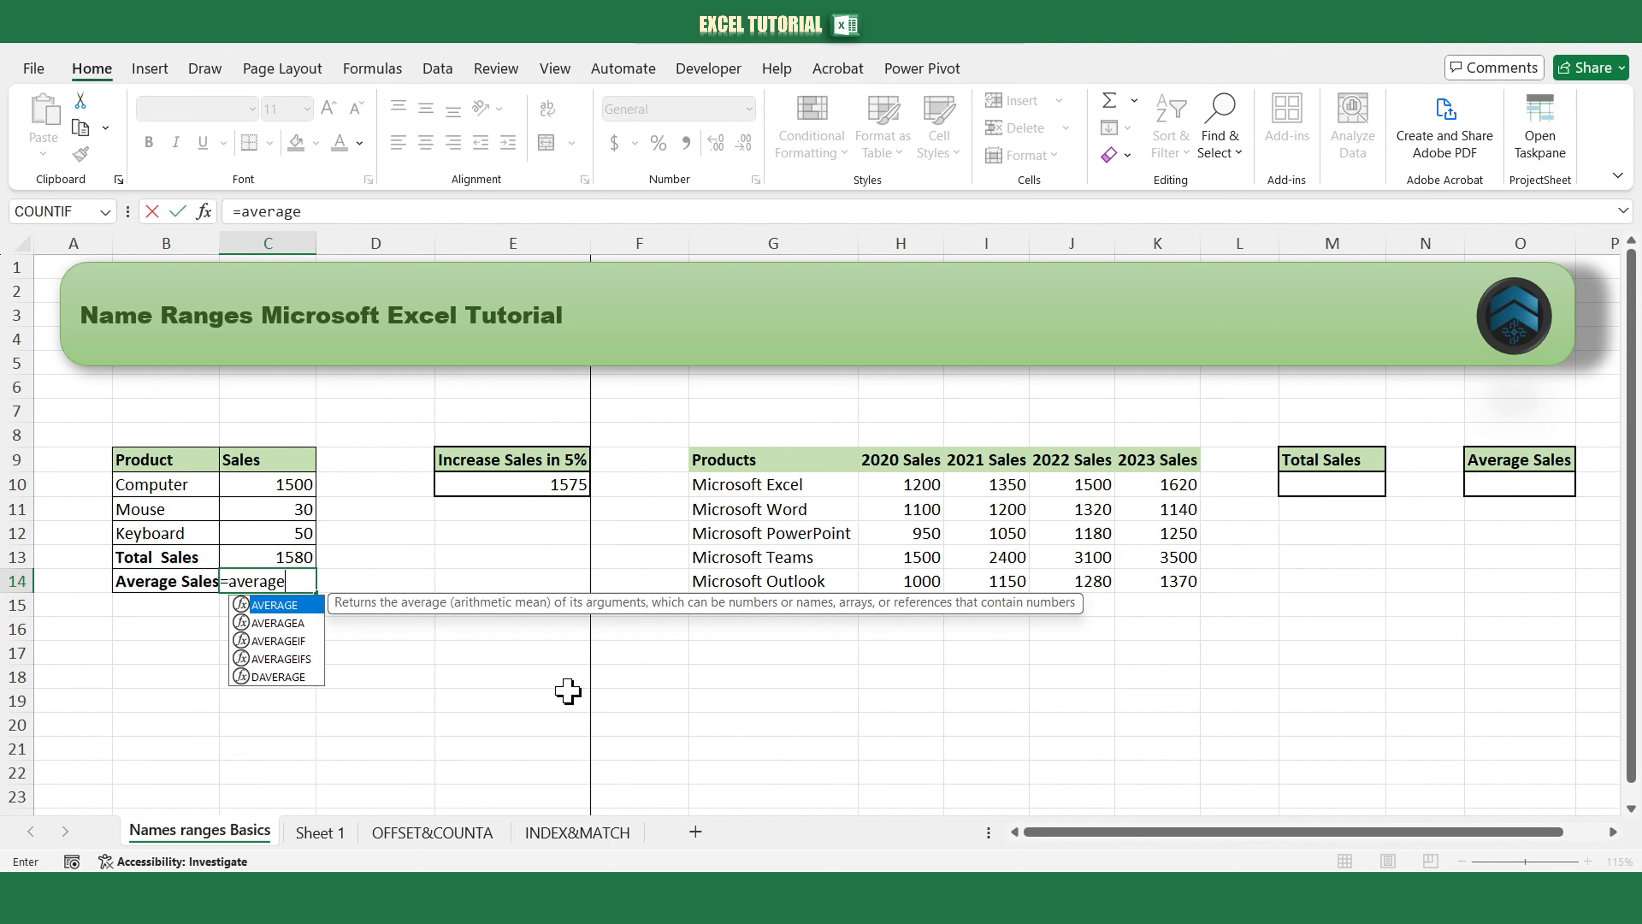
type("(sales")
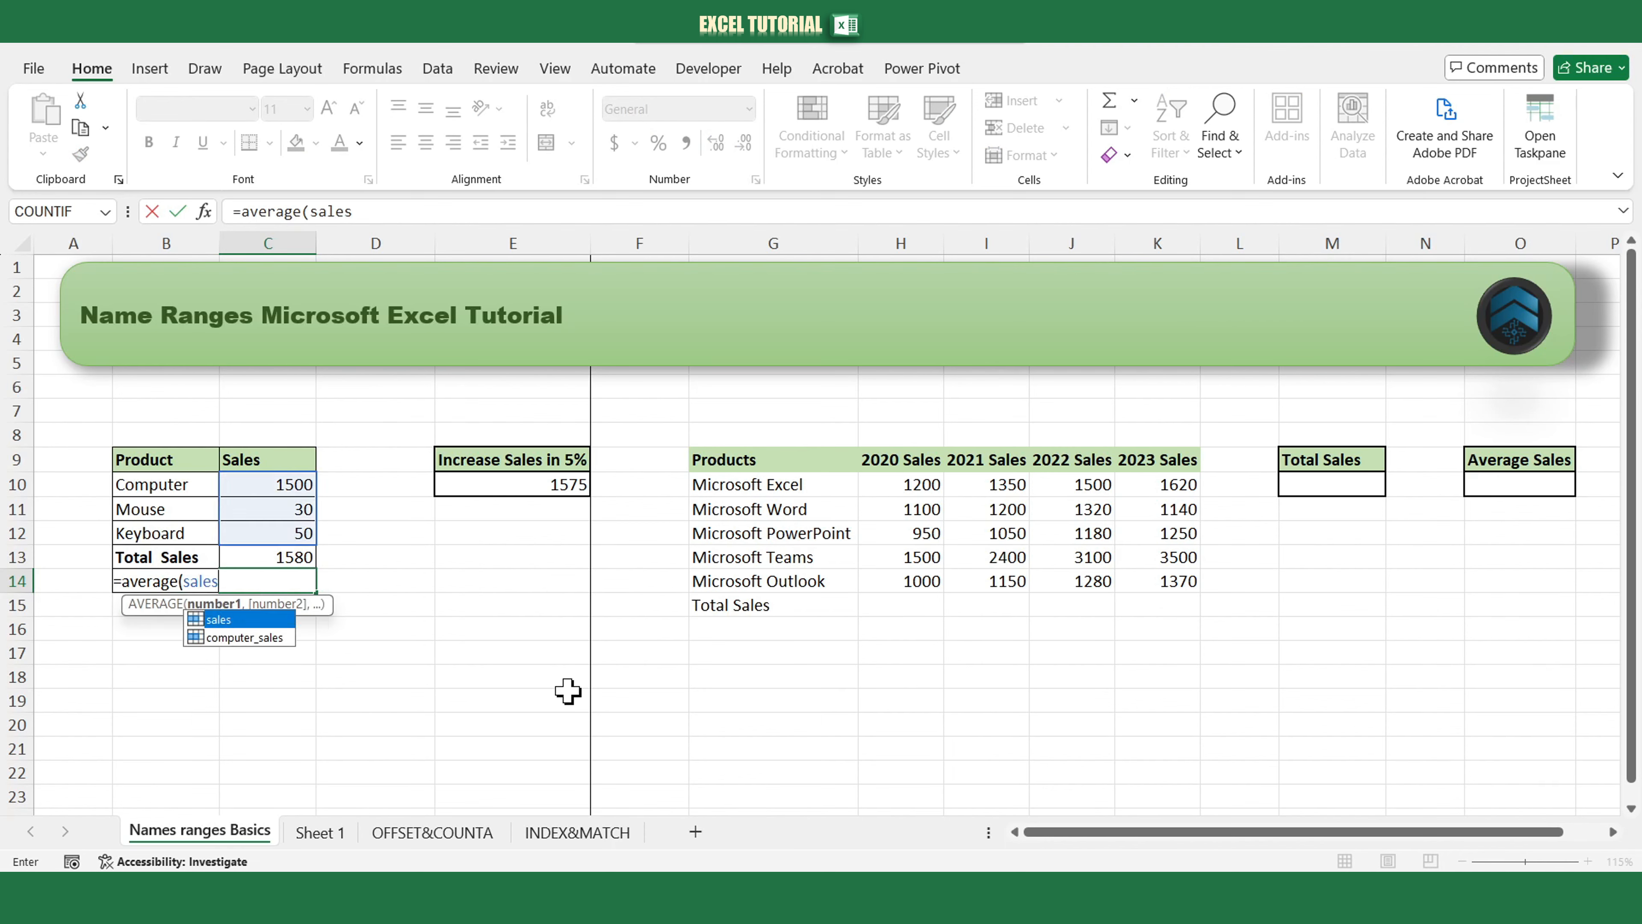
key("Return")
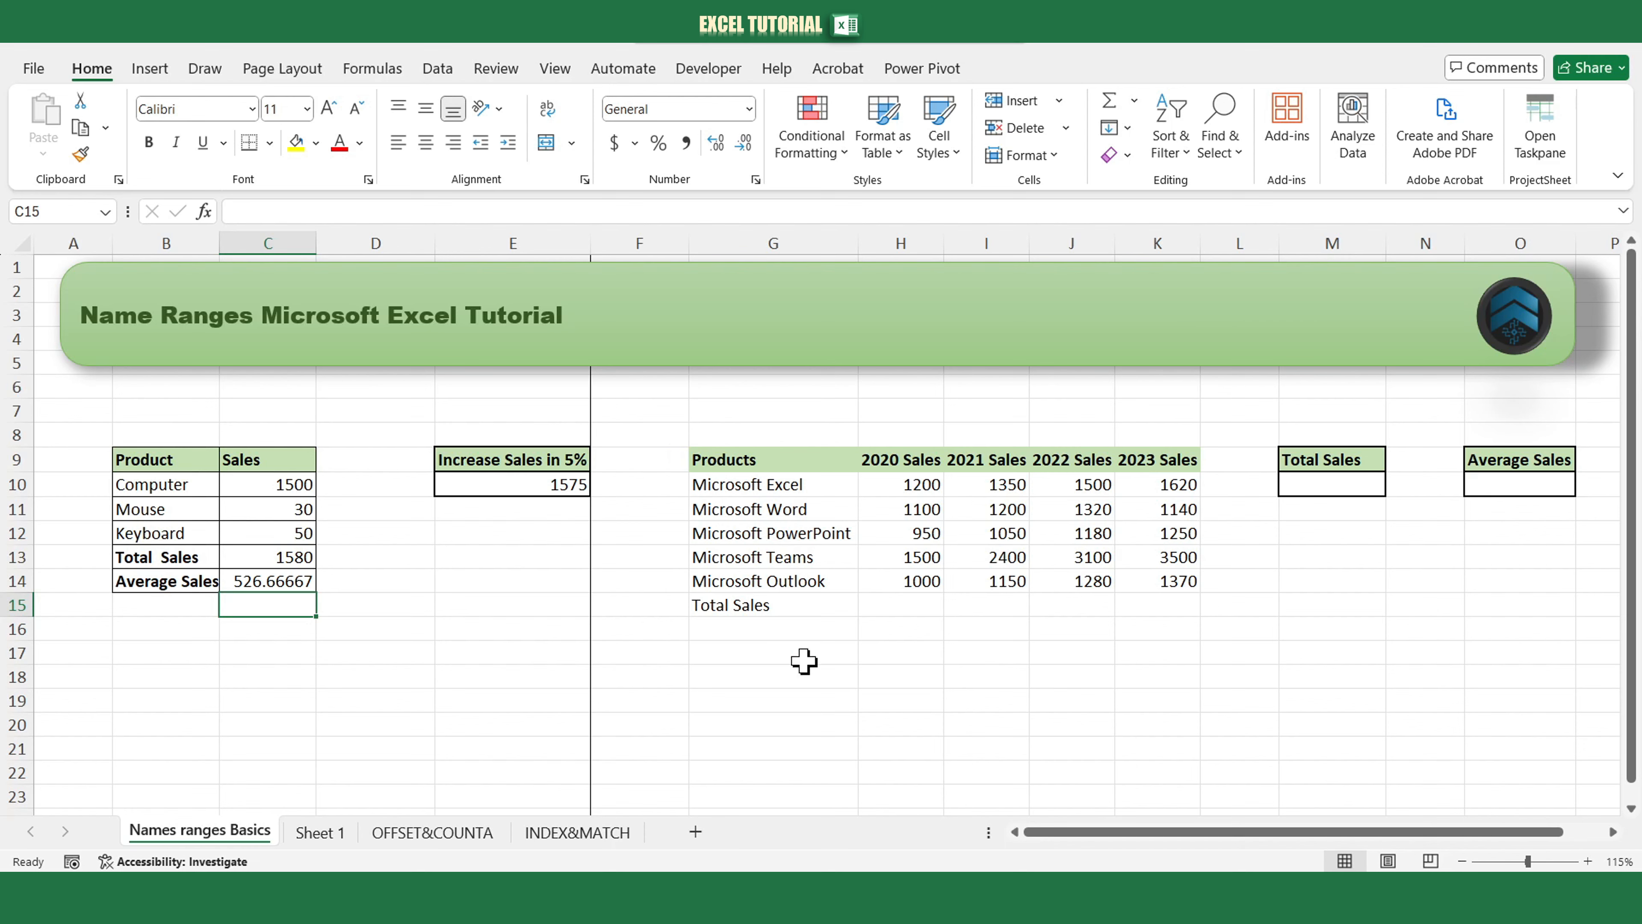
Define the name software_sales with Workbook scope for the range H10:K14.
left_click(910, 485)
left_click_drag(910, 485, 1155, 579)
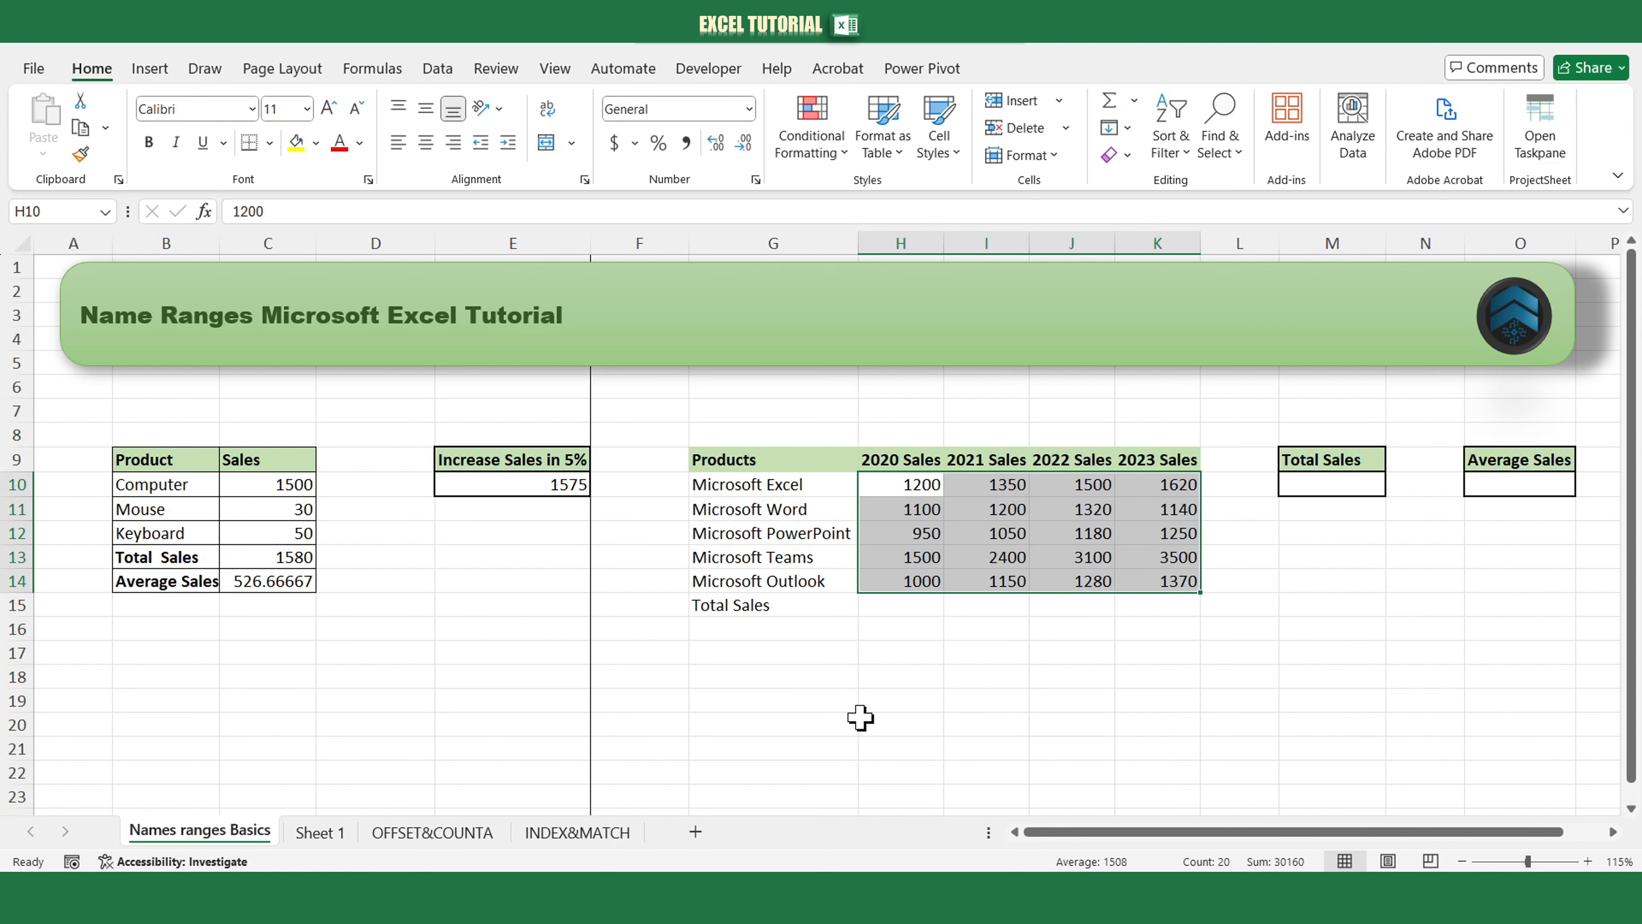
left_click(373, 69)
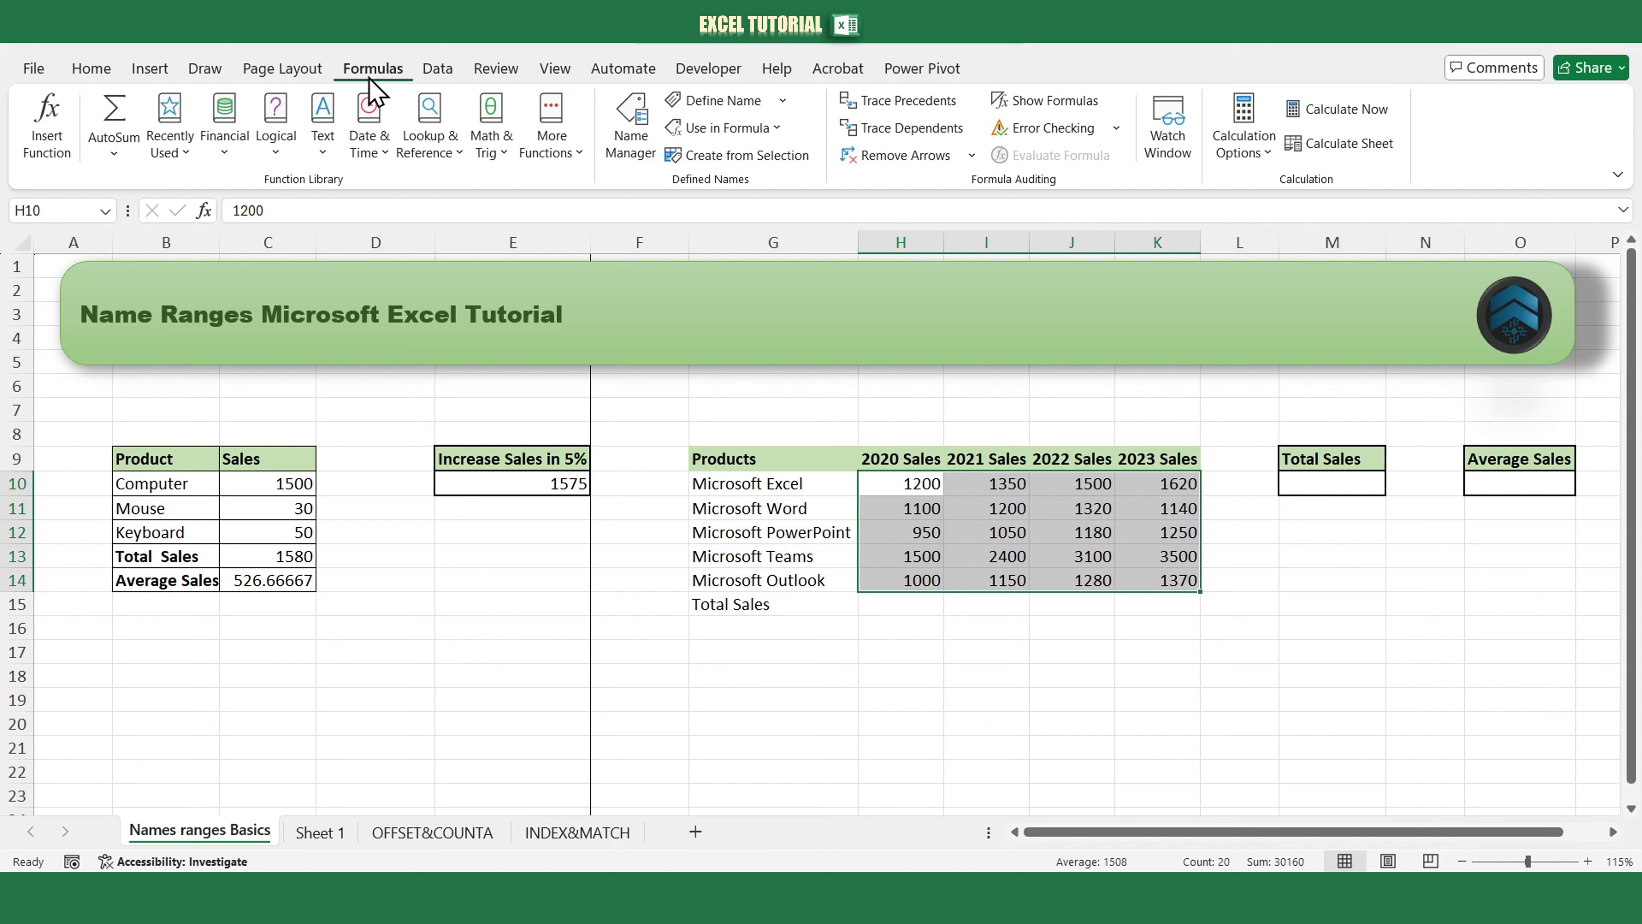
left_click(722, 103)
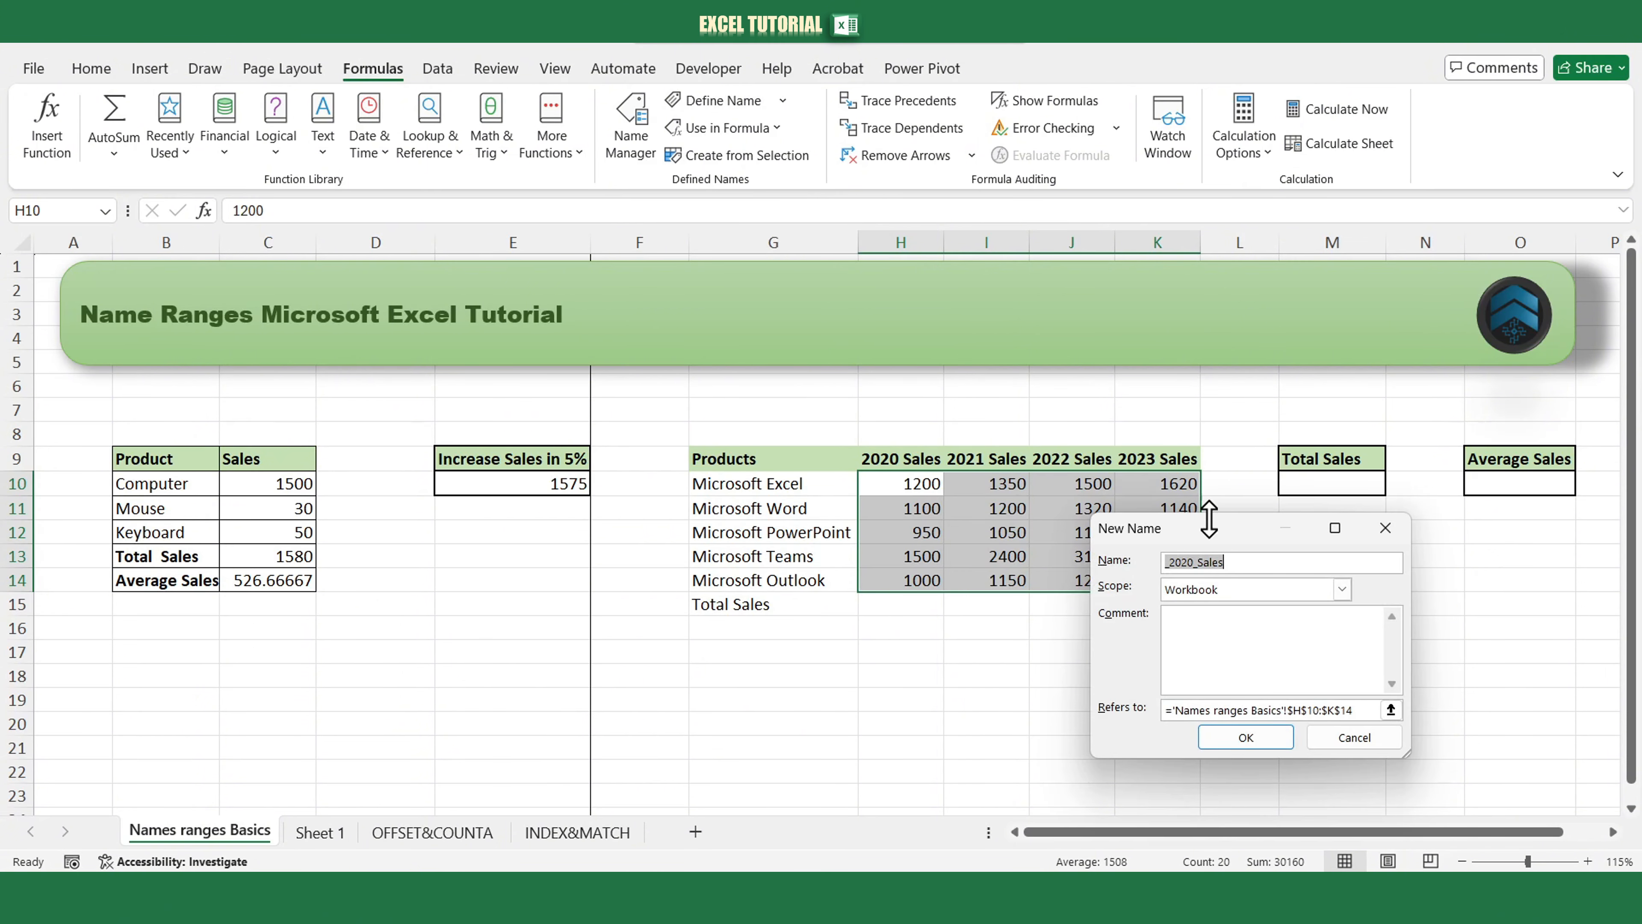
left_click_drag(1237, 538, 1373, 545)
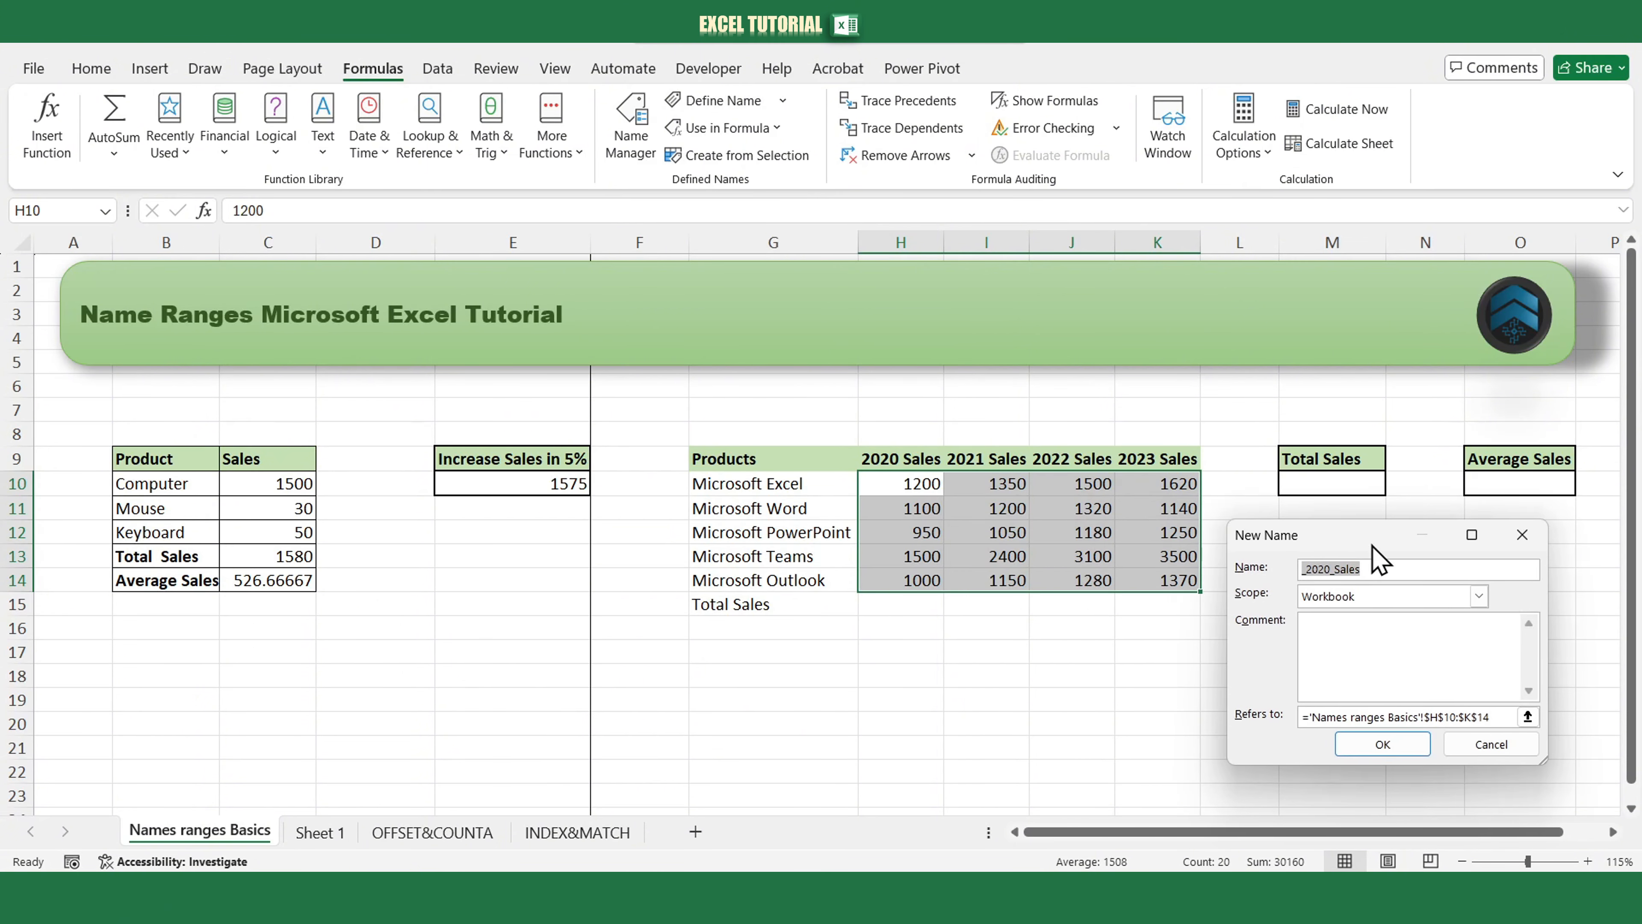
left_click(1381, 568)
left_click_drag(1382, 567, 1272, 569)
key("BackSpace")
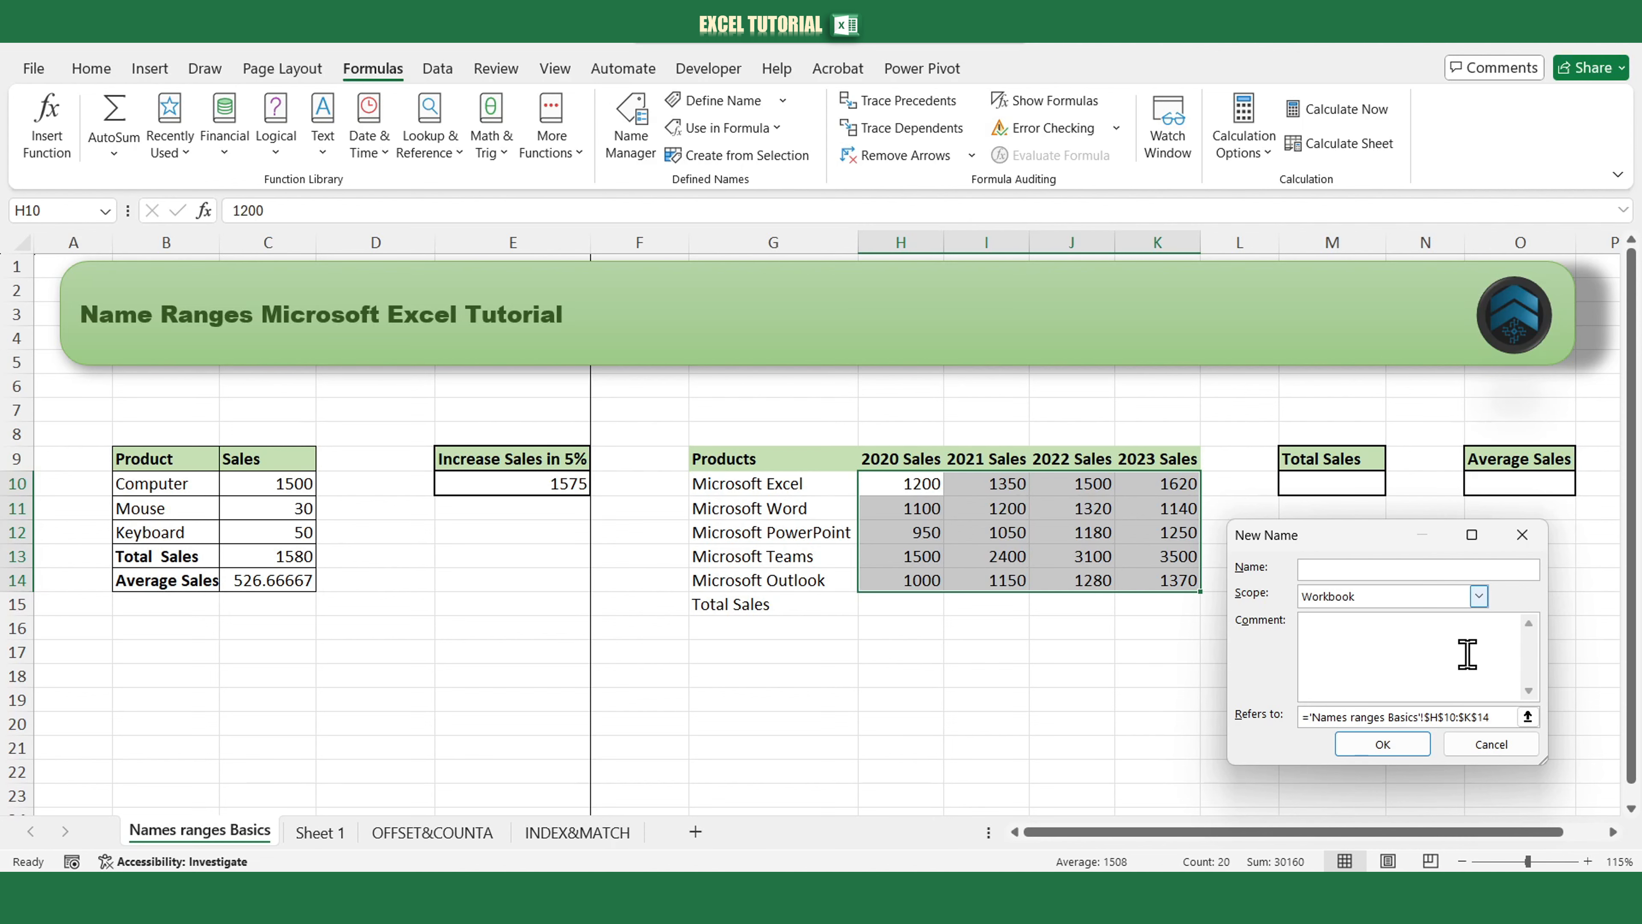
type("software_sales")
left_click(1479, 596)
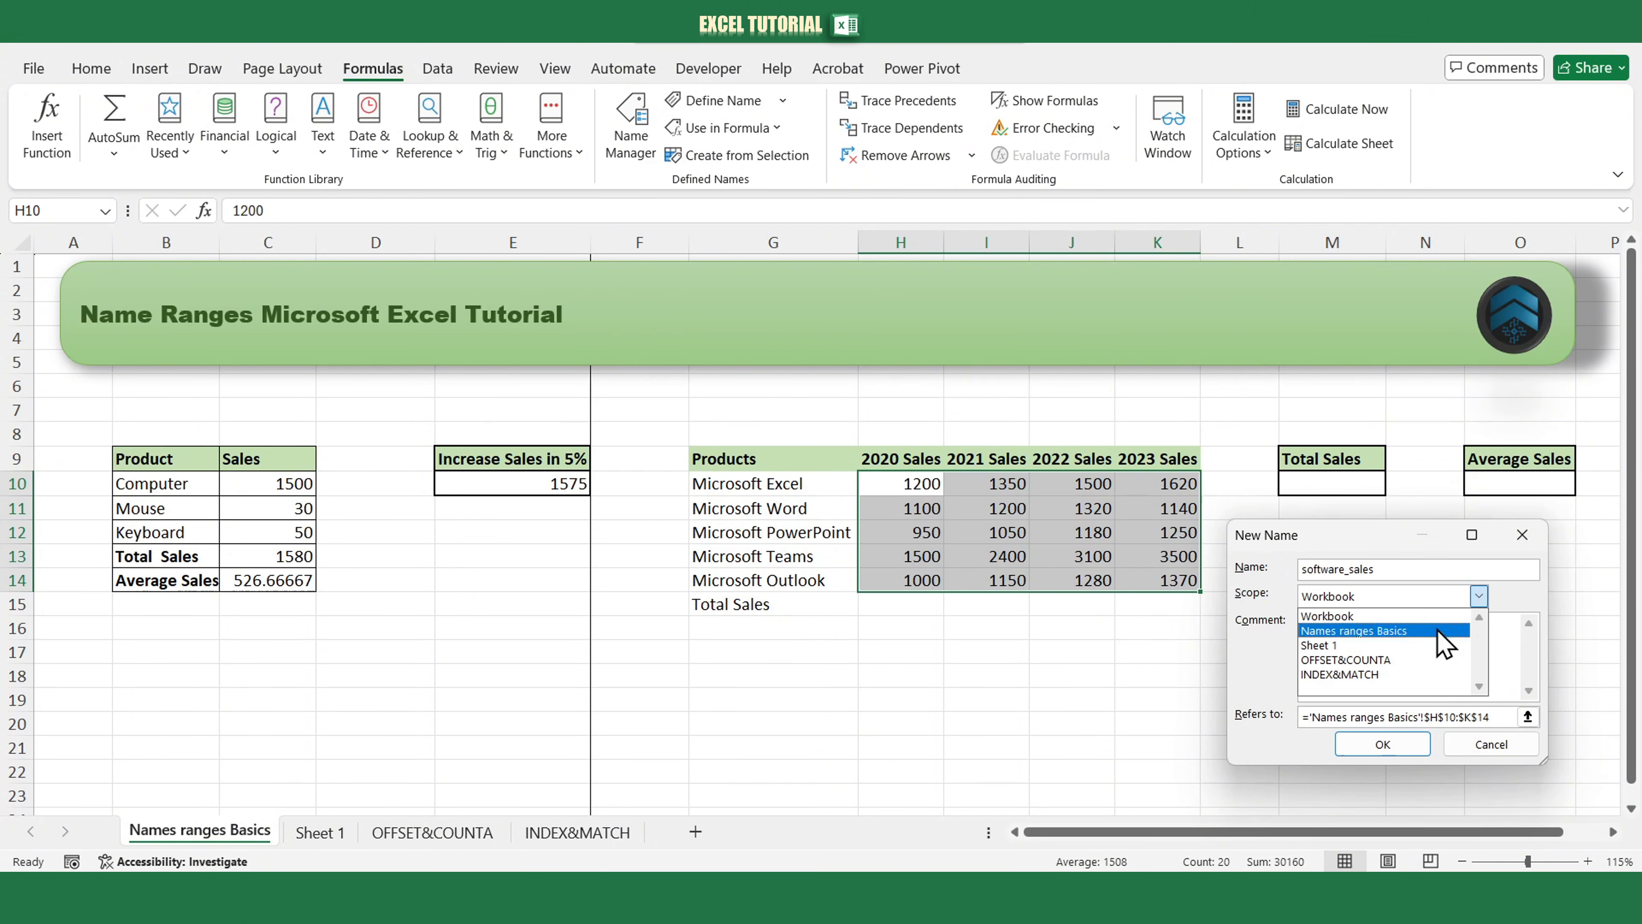
left_click(1369, 616)
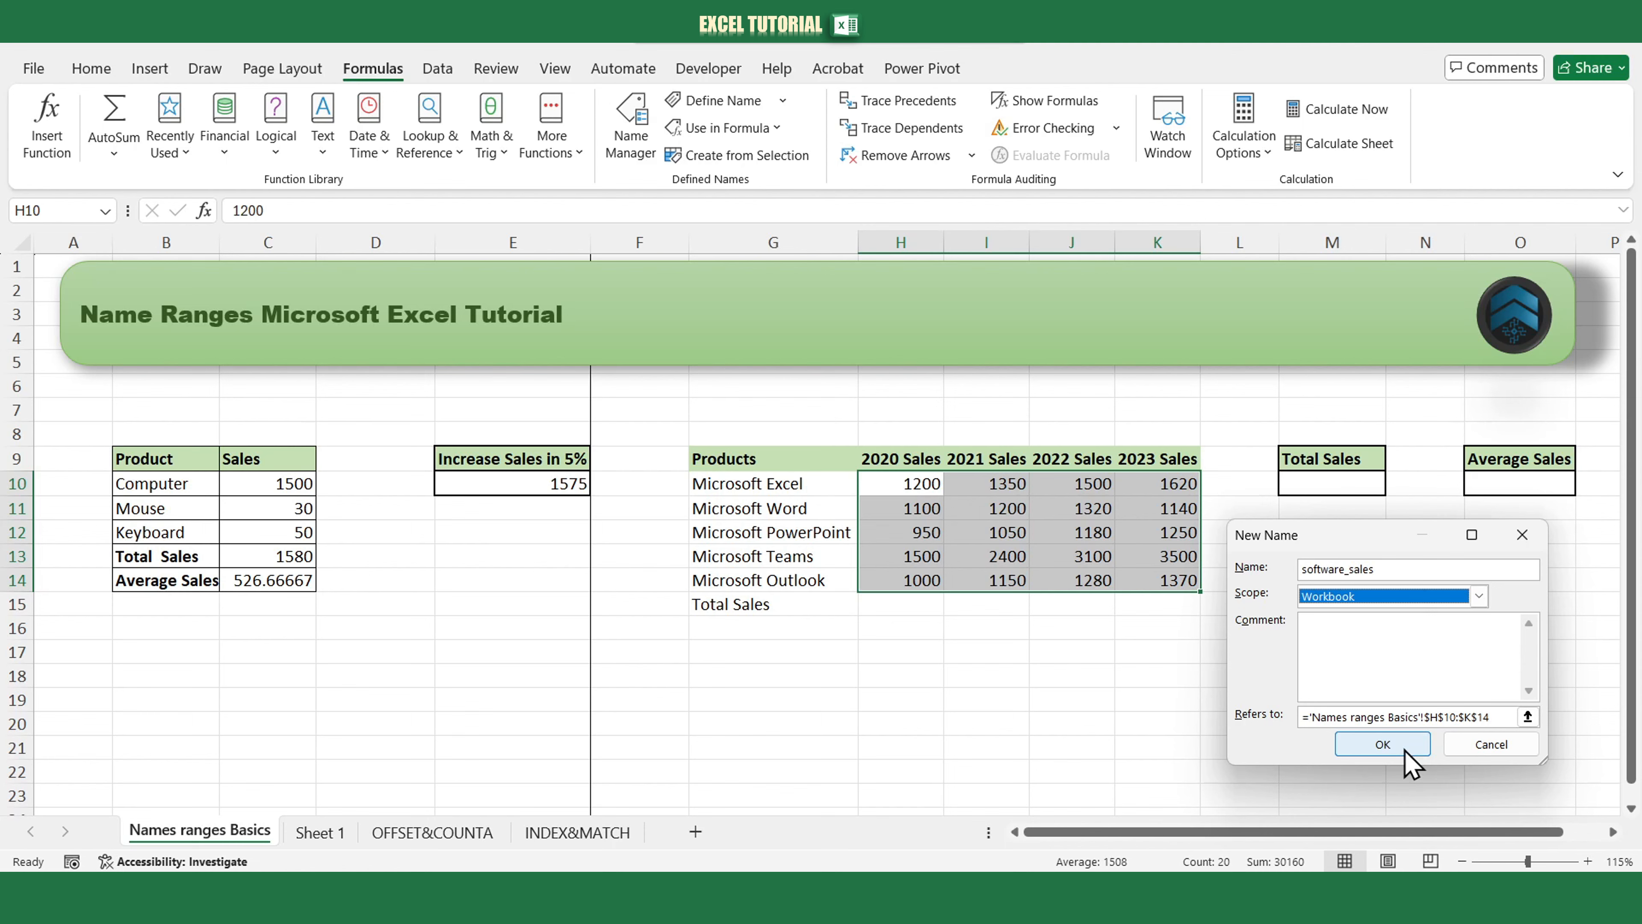
left_click_drag(1487, 717, 1419, 717)
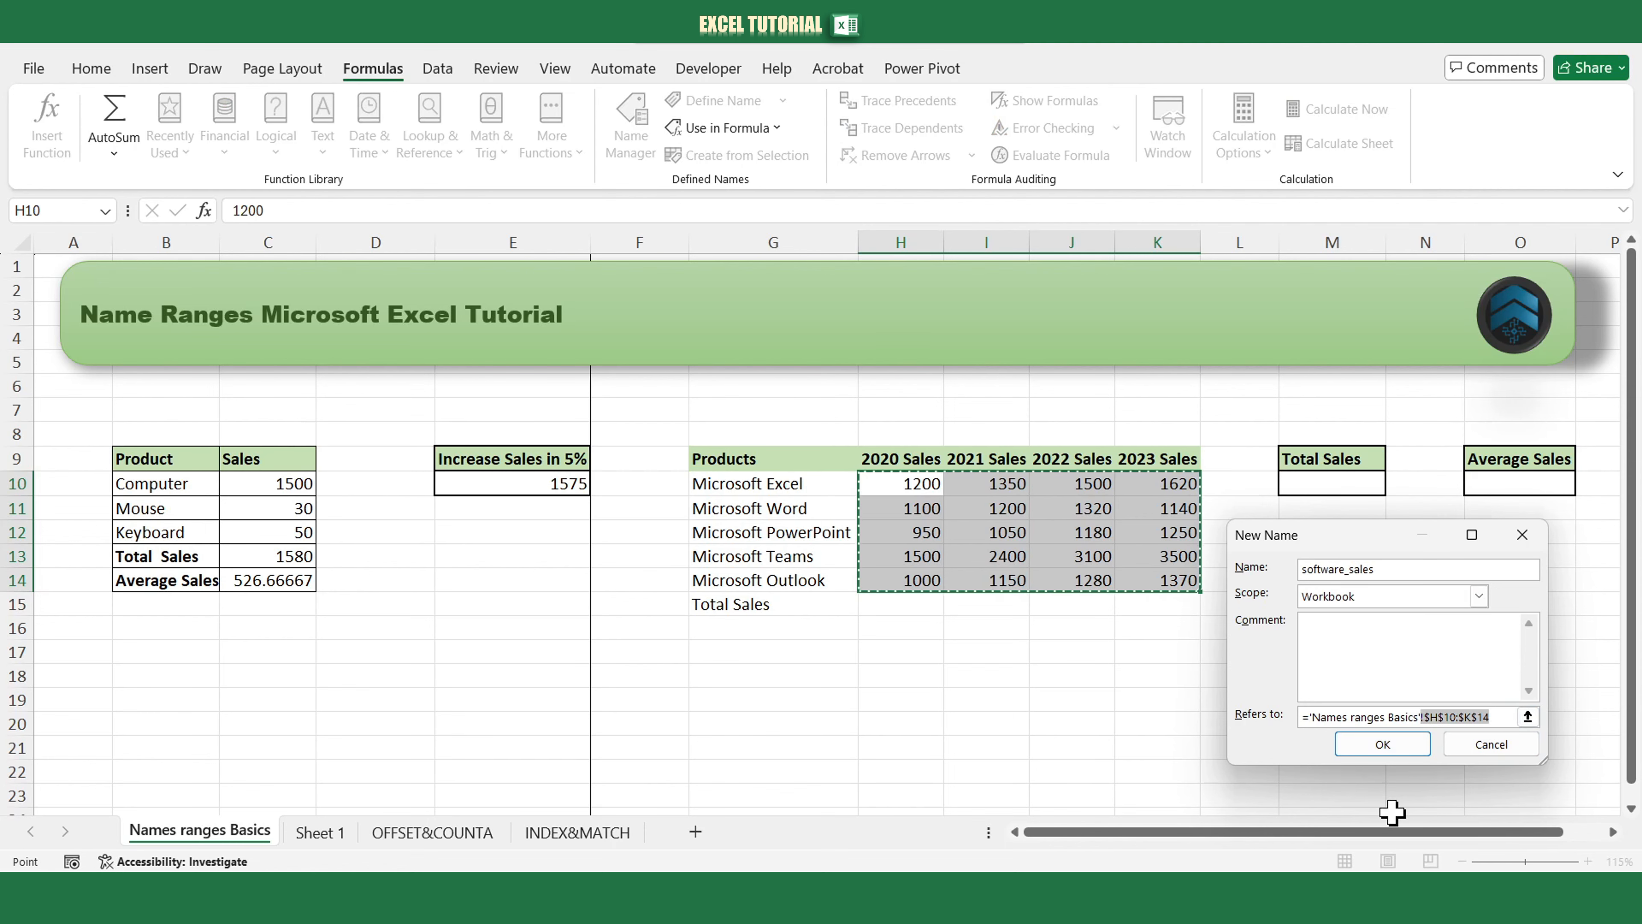
left_click(1395, 749)
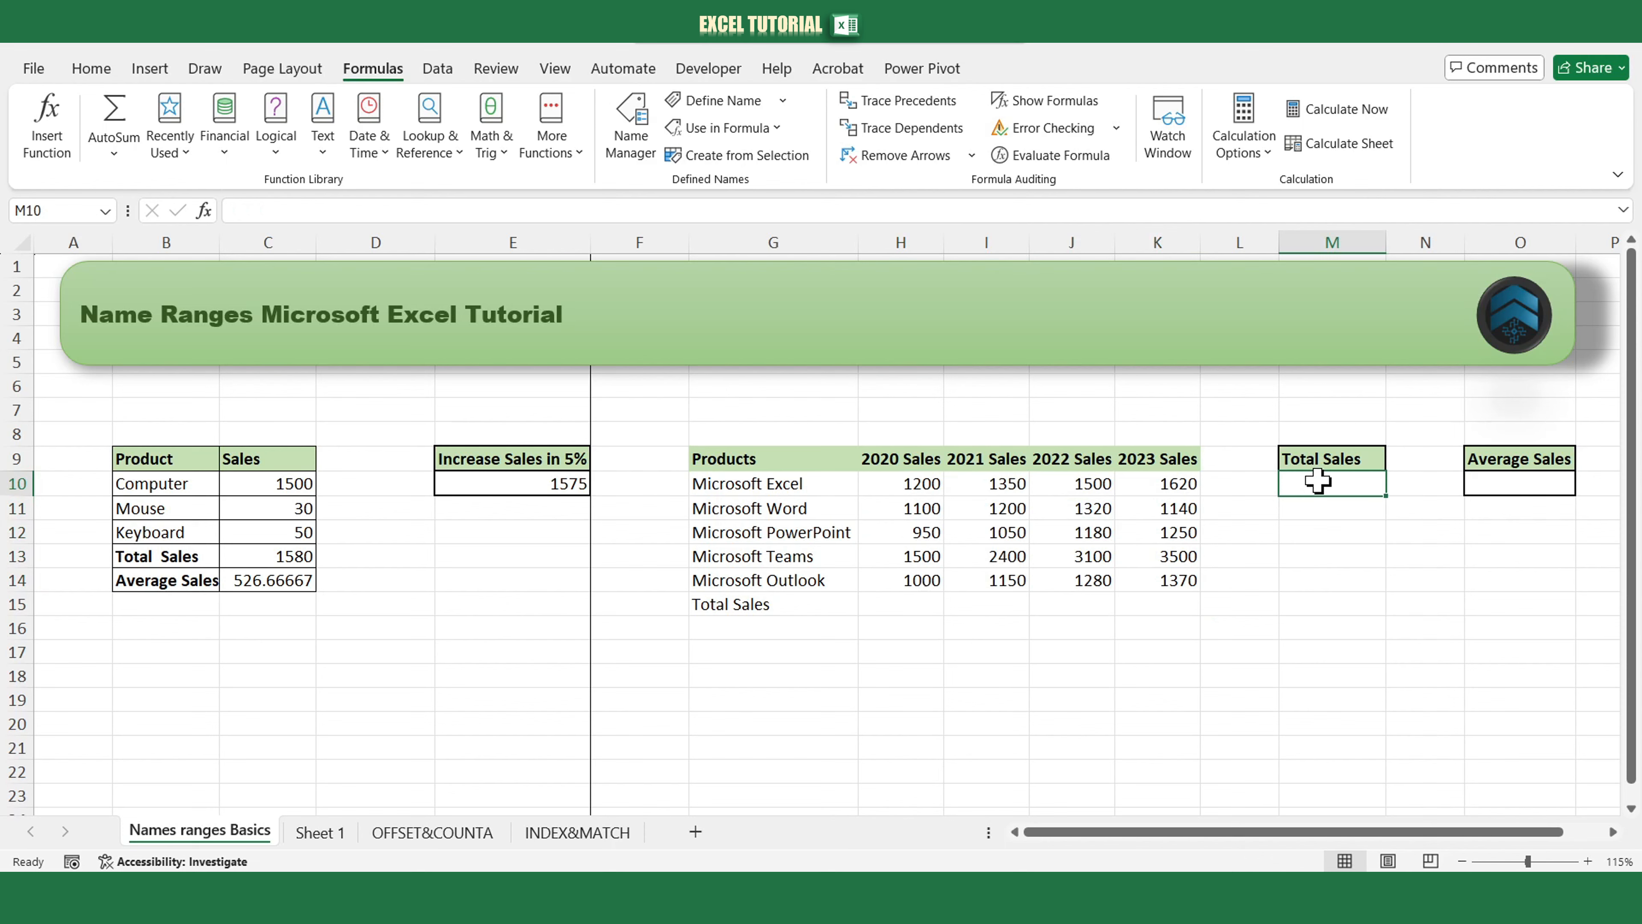
Enter =sum(software_sales) in M10.
type("=")
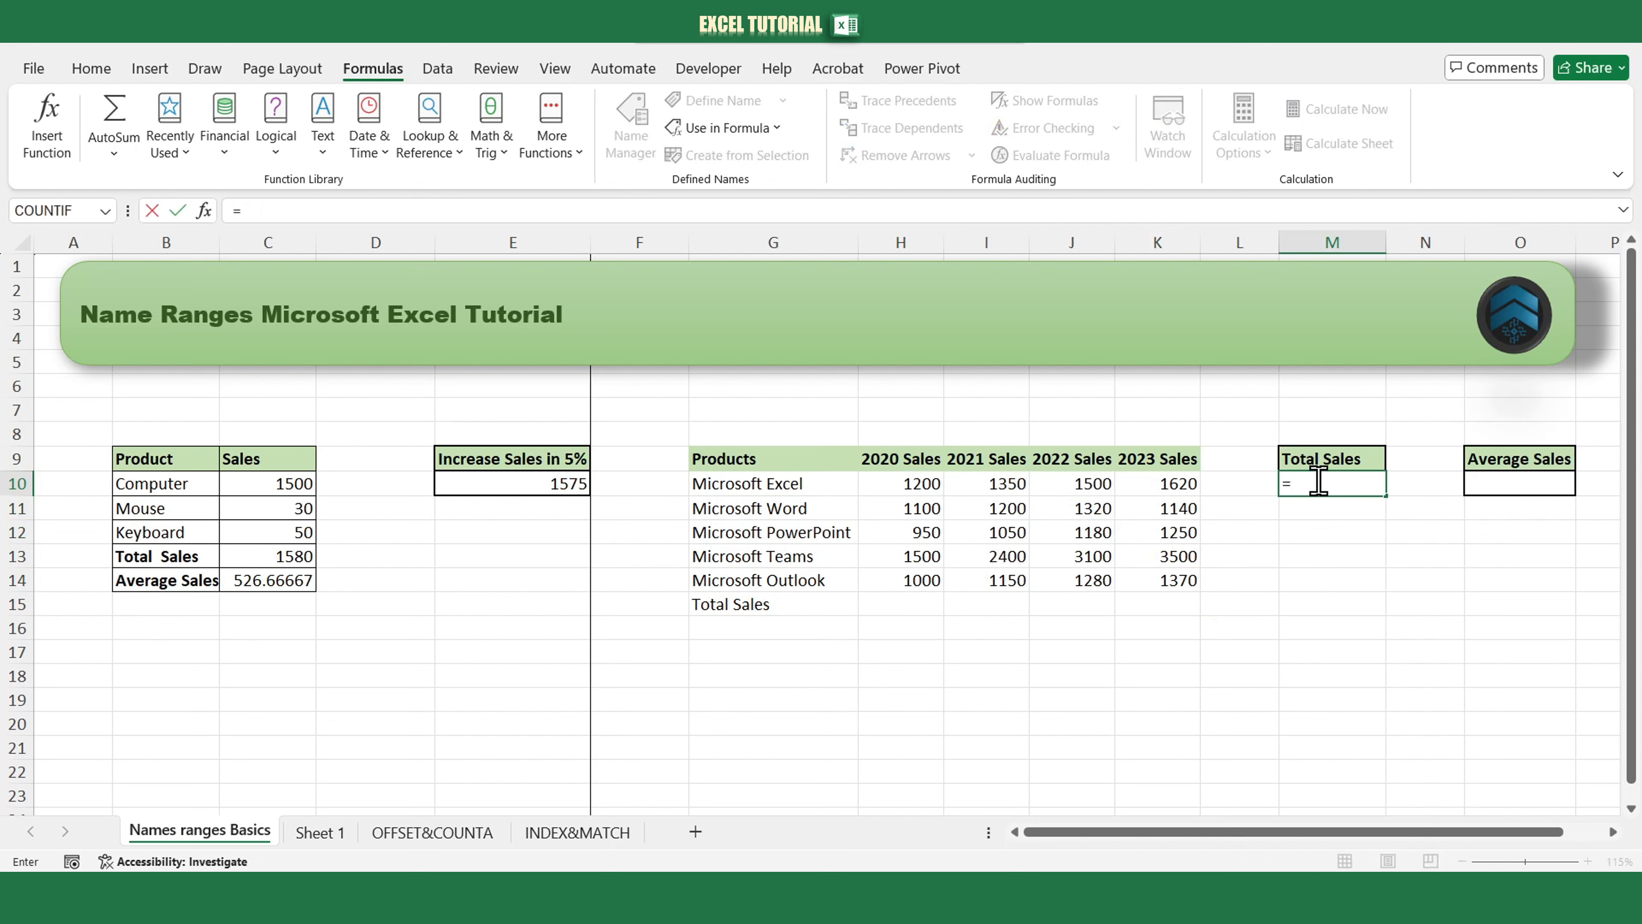
type("sum(")
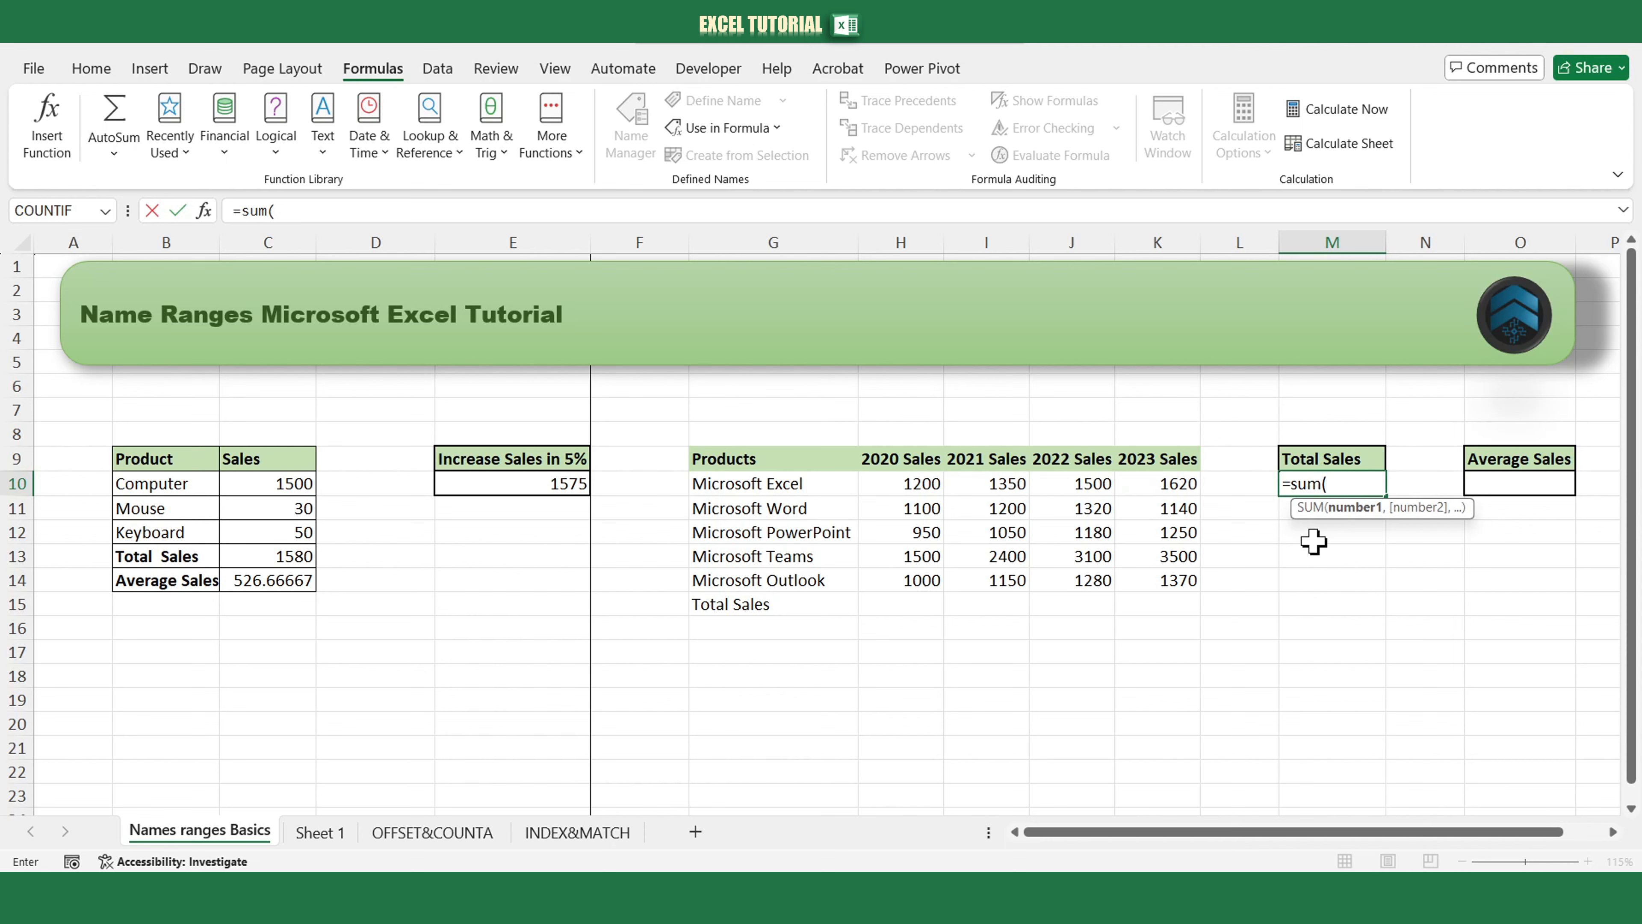
type("sof")
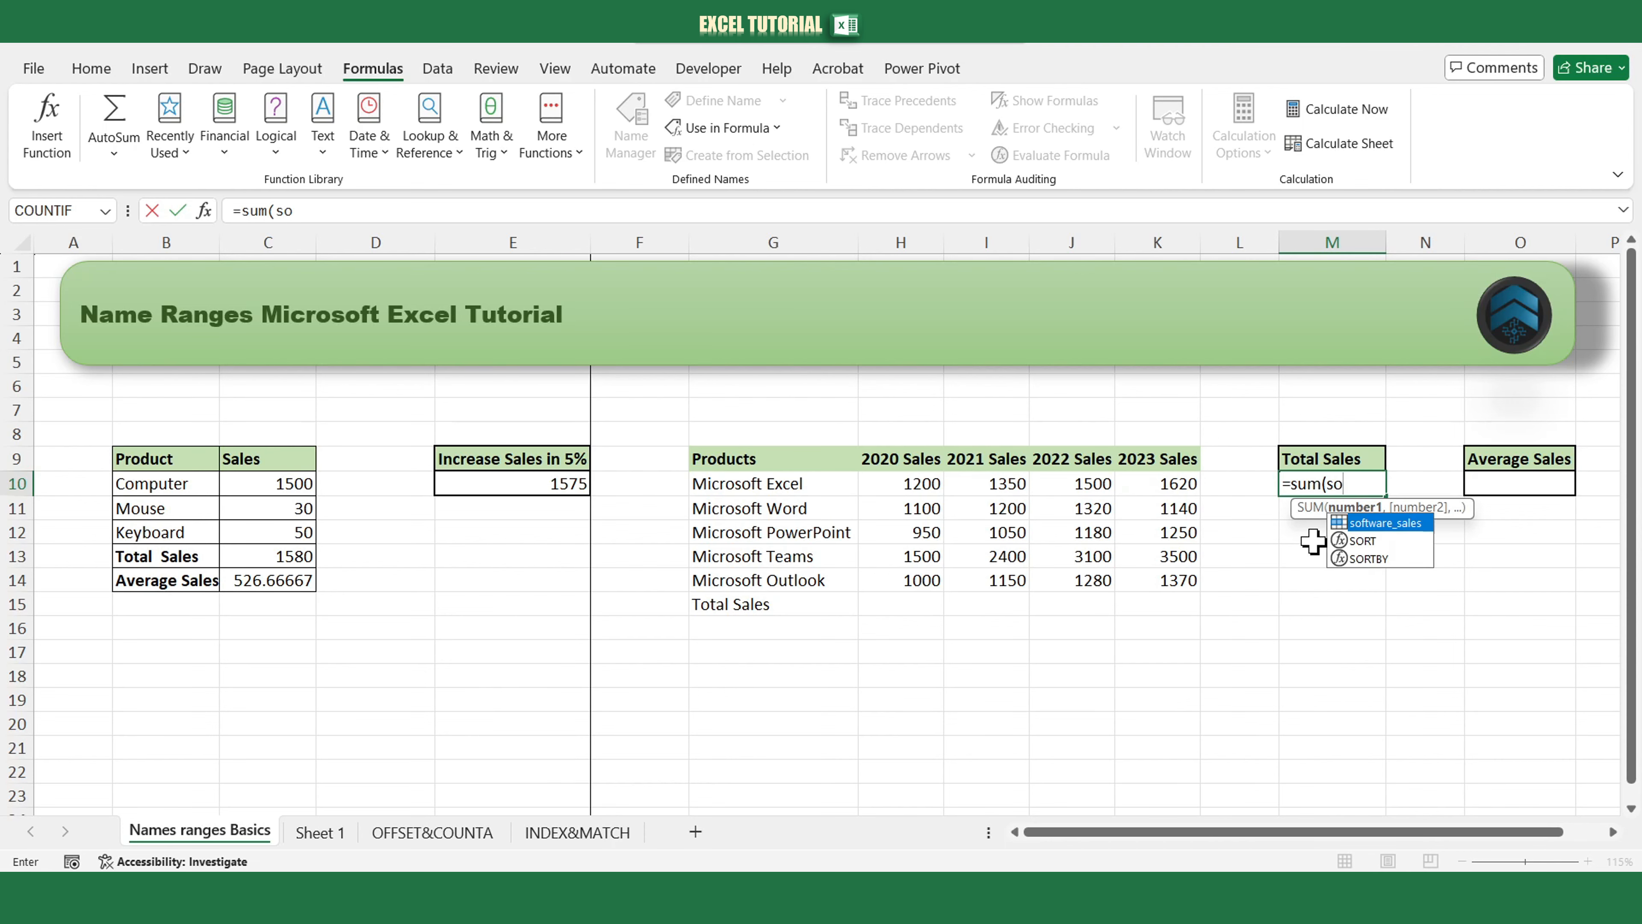
double_click(1386, 524)
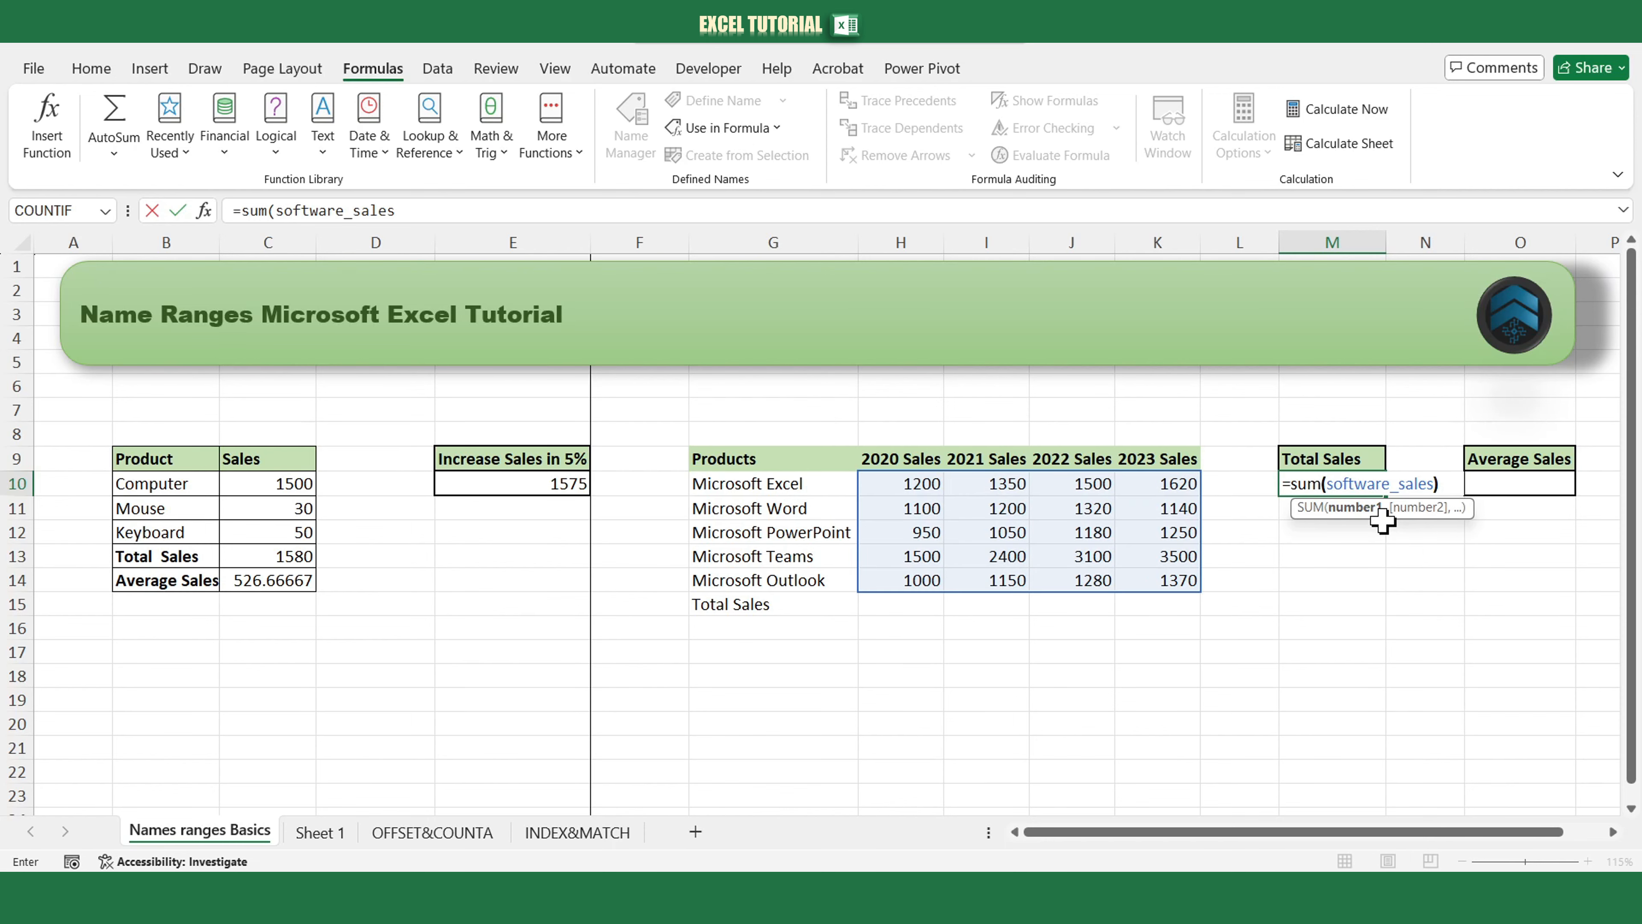
key("Return")
Enter =average(software_sales) in O10 under Average Sales.
left_click(1507, 482)
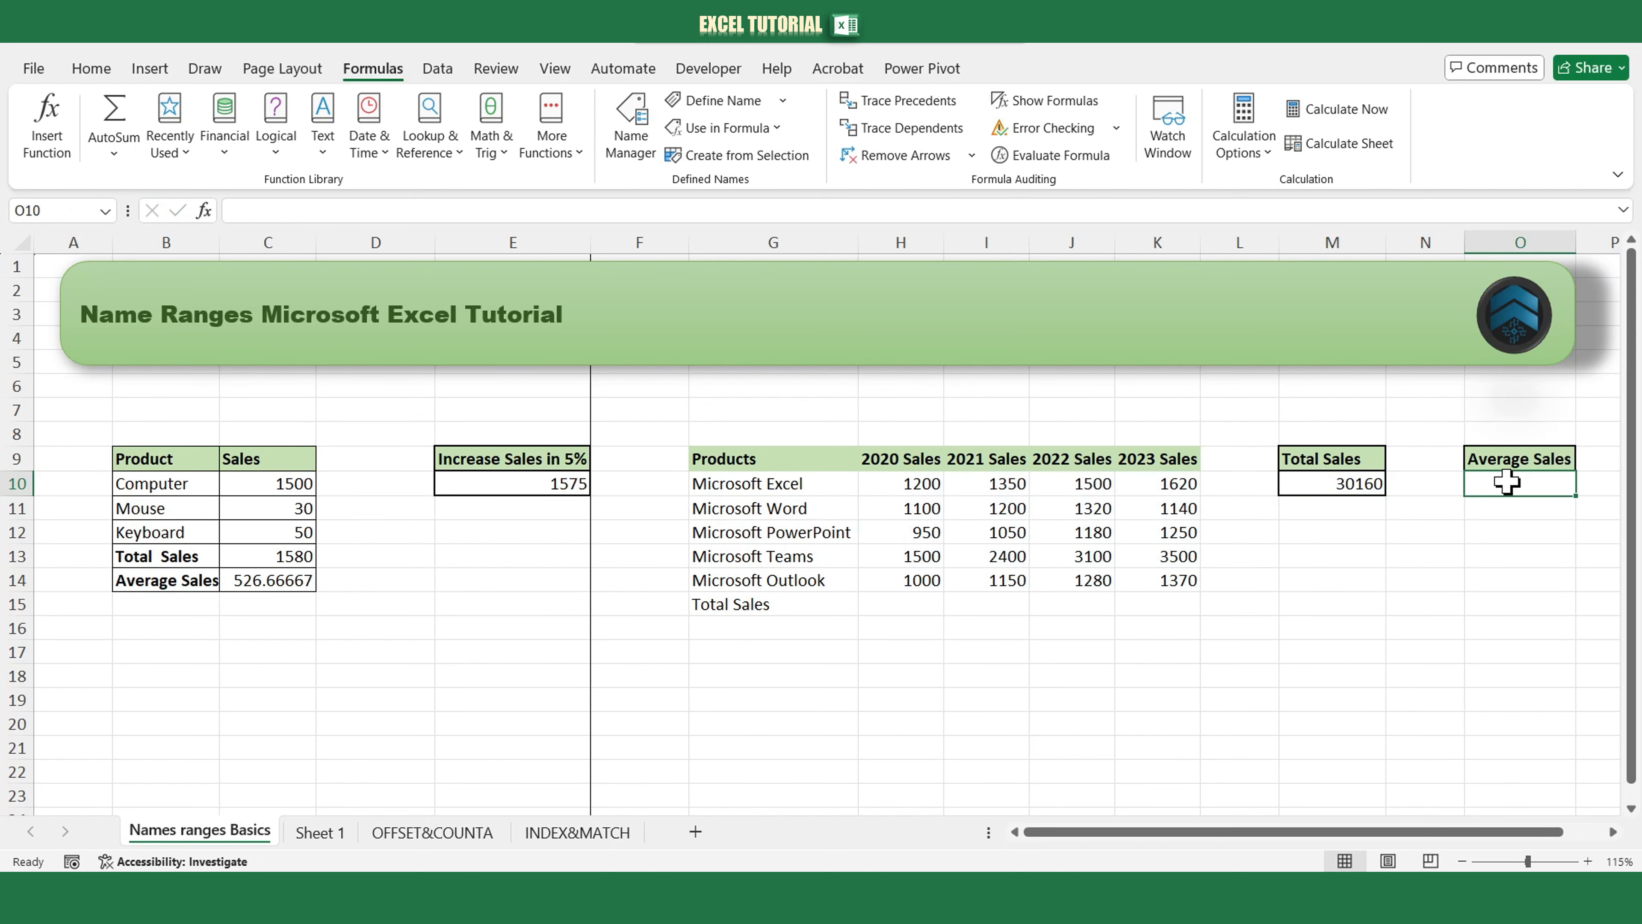
type("=average")
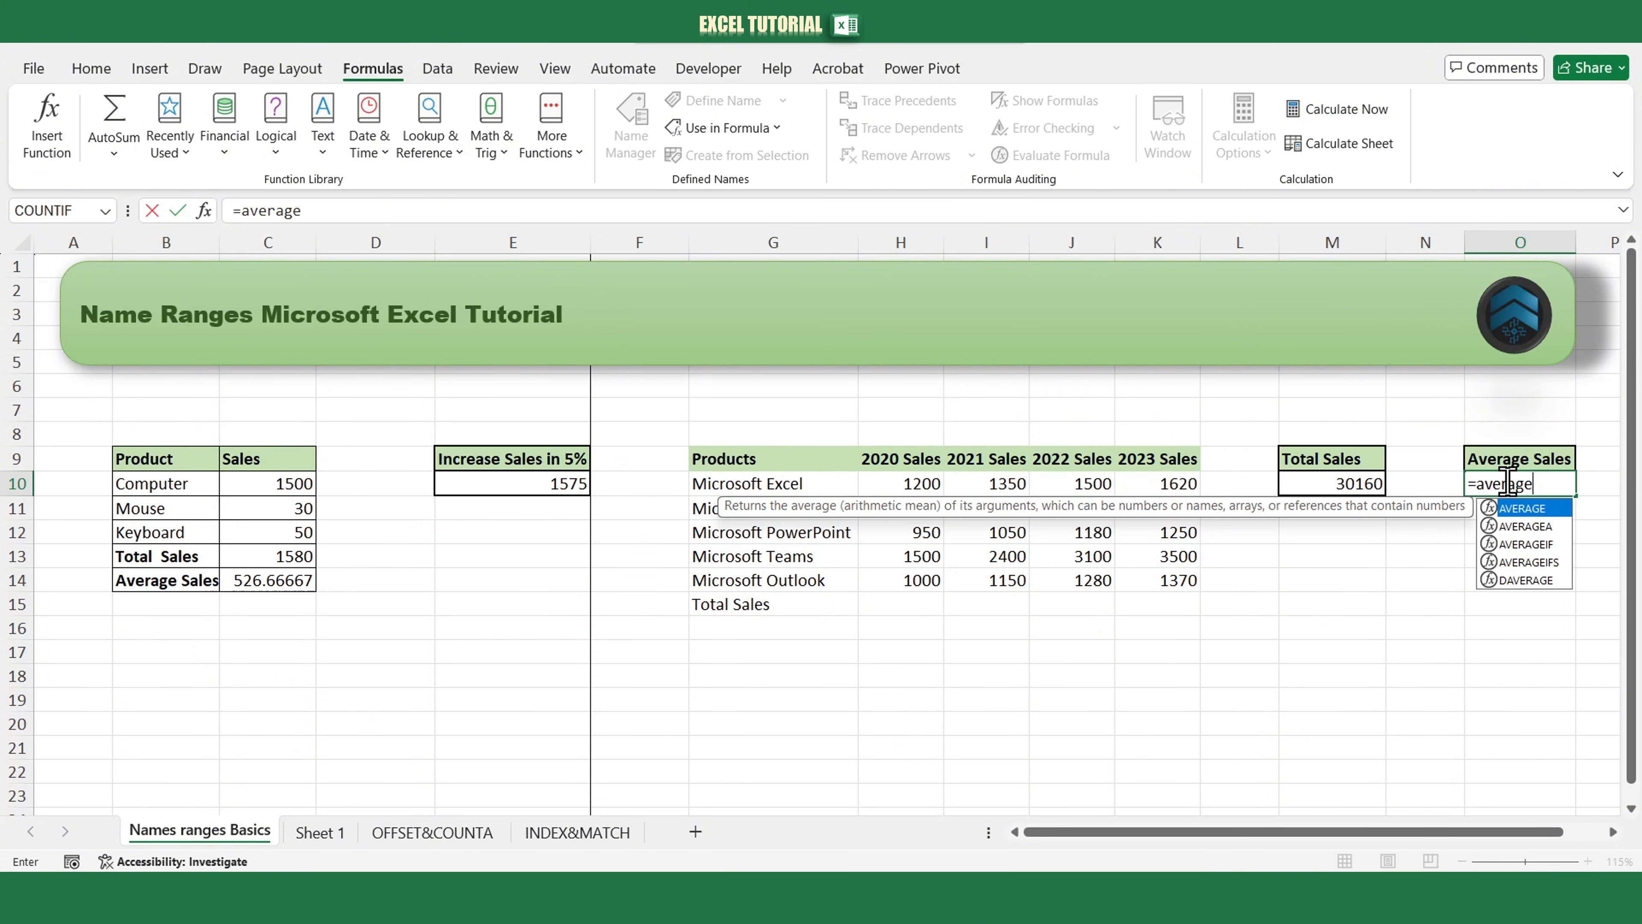
type("(")
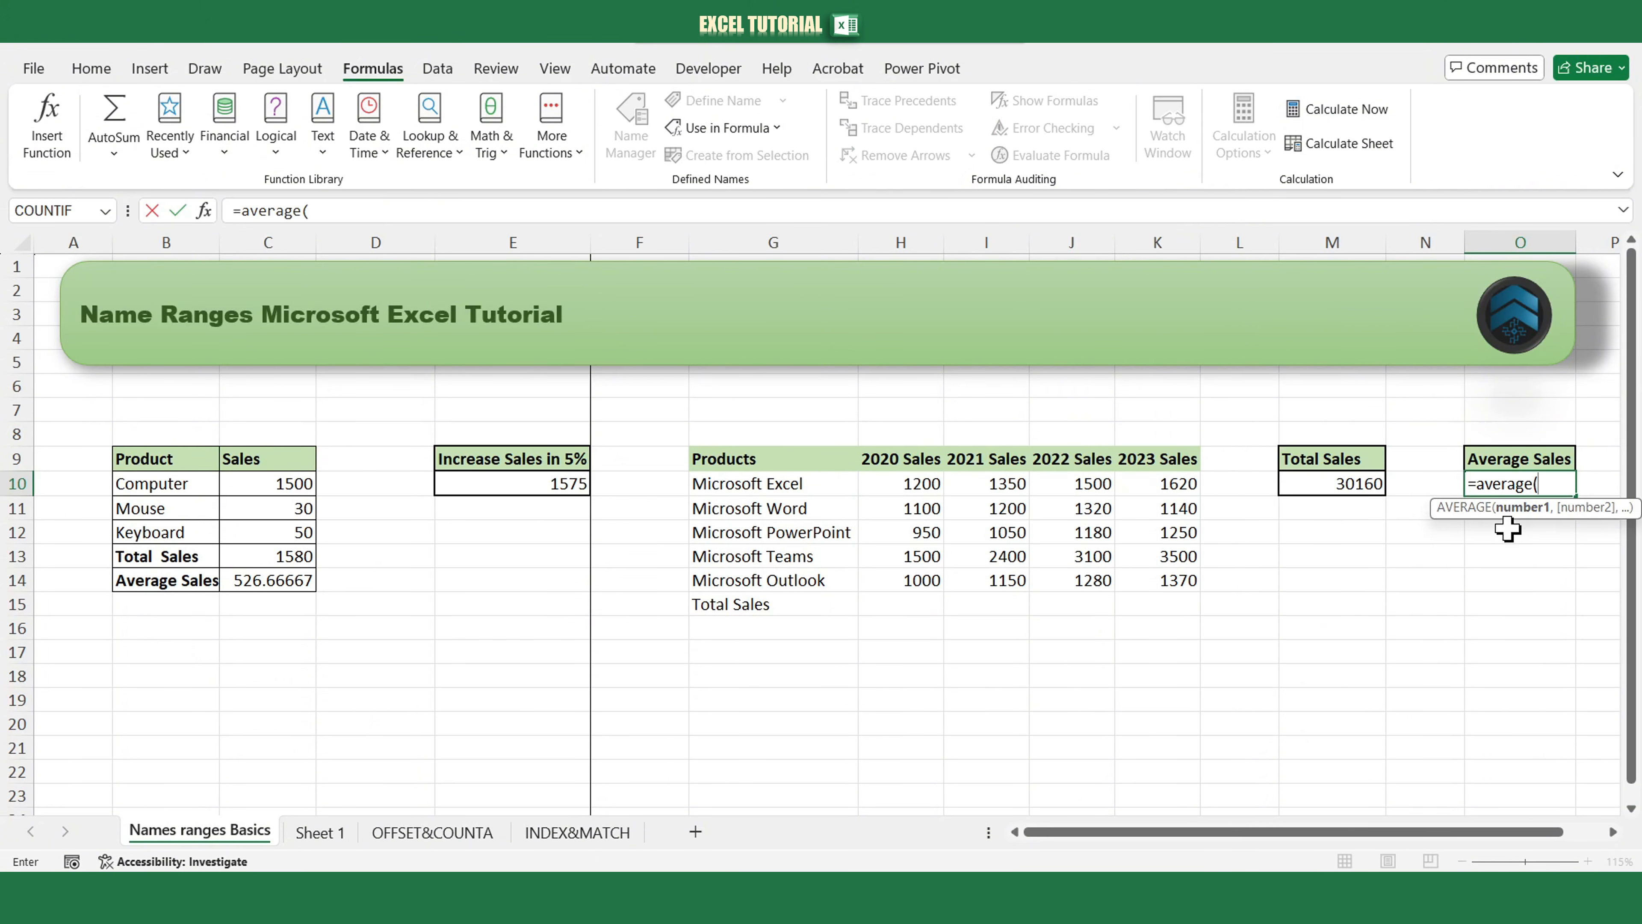
type("so")
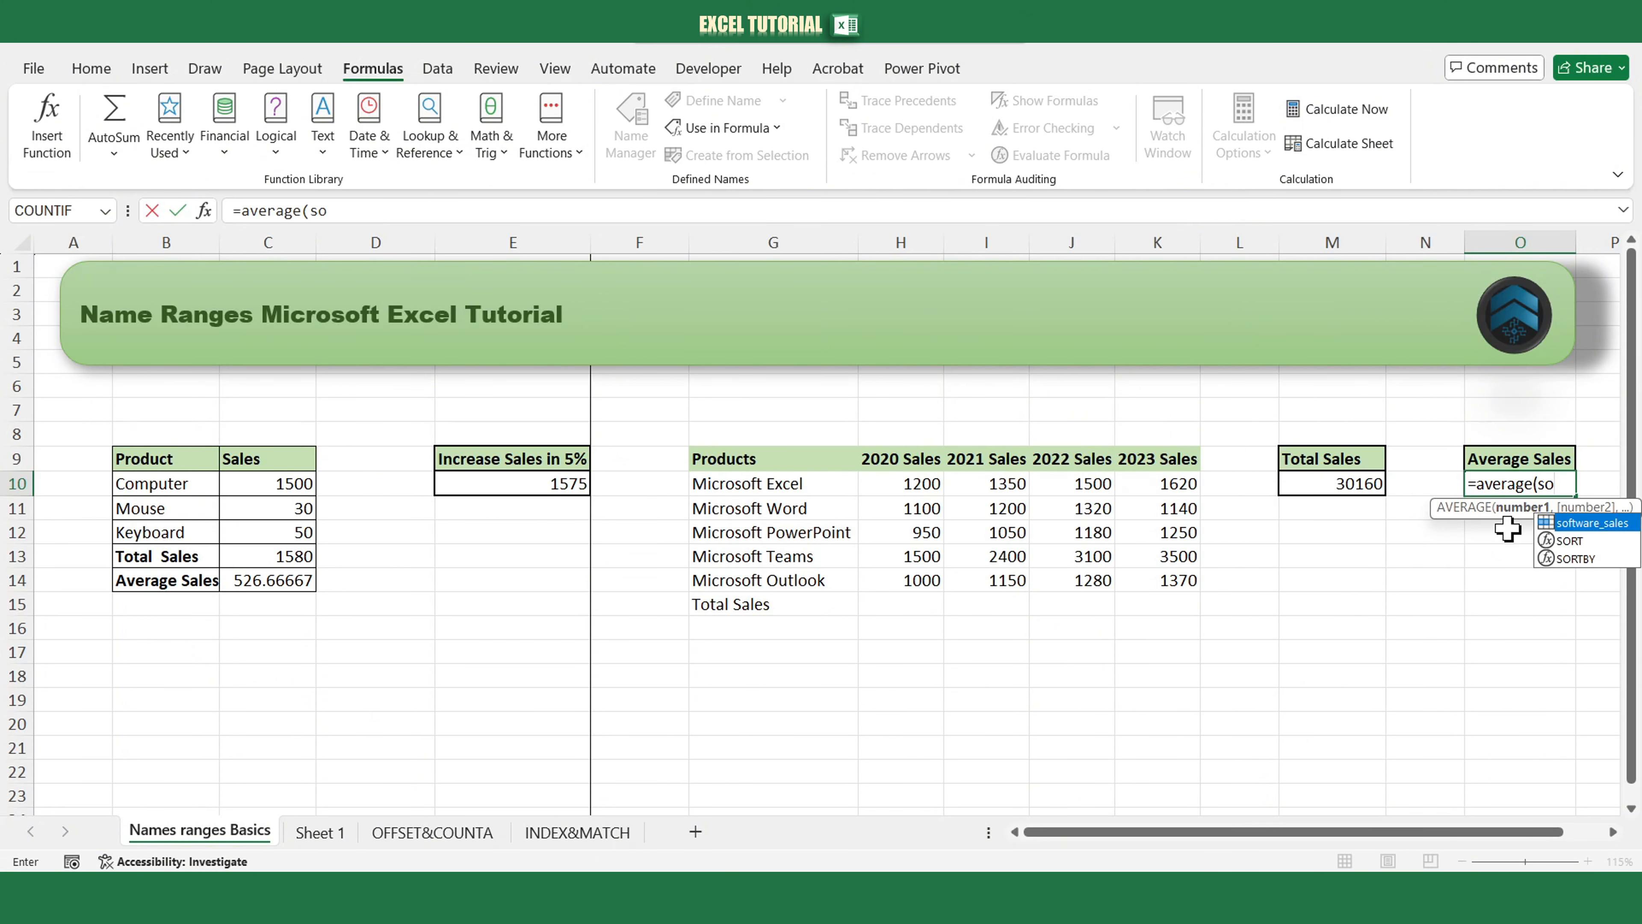
double_click(1562, 522)
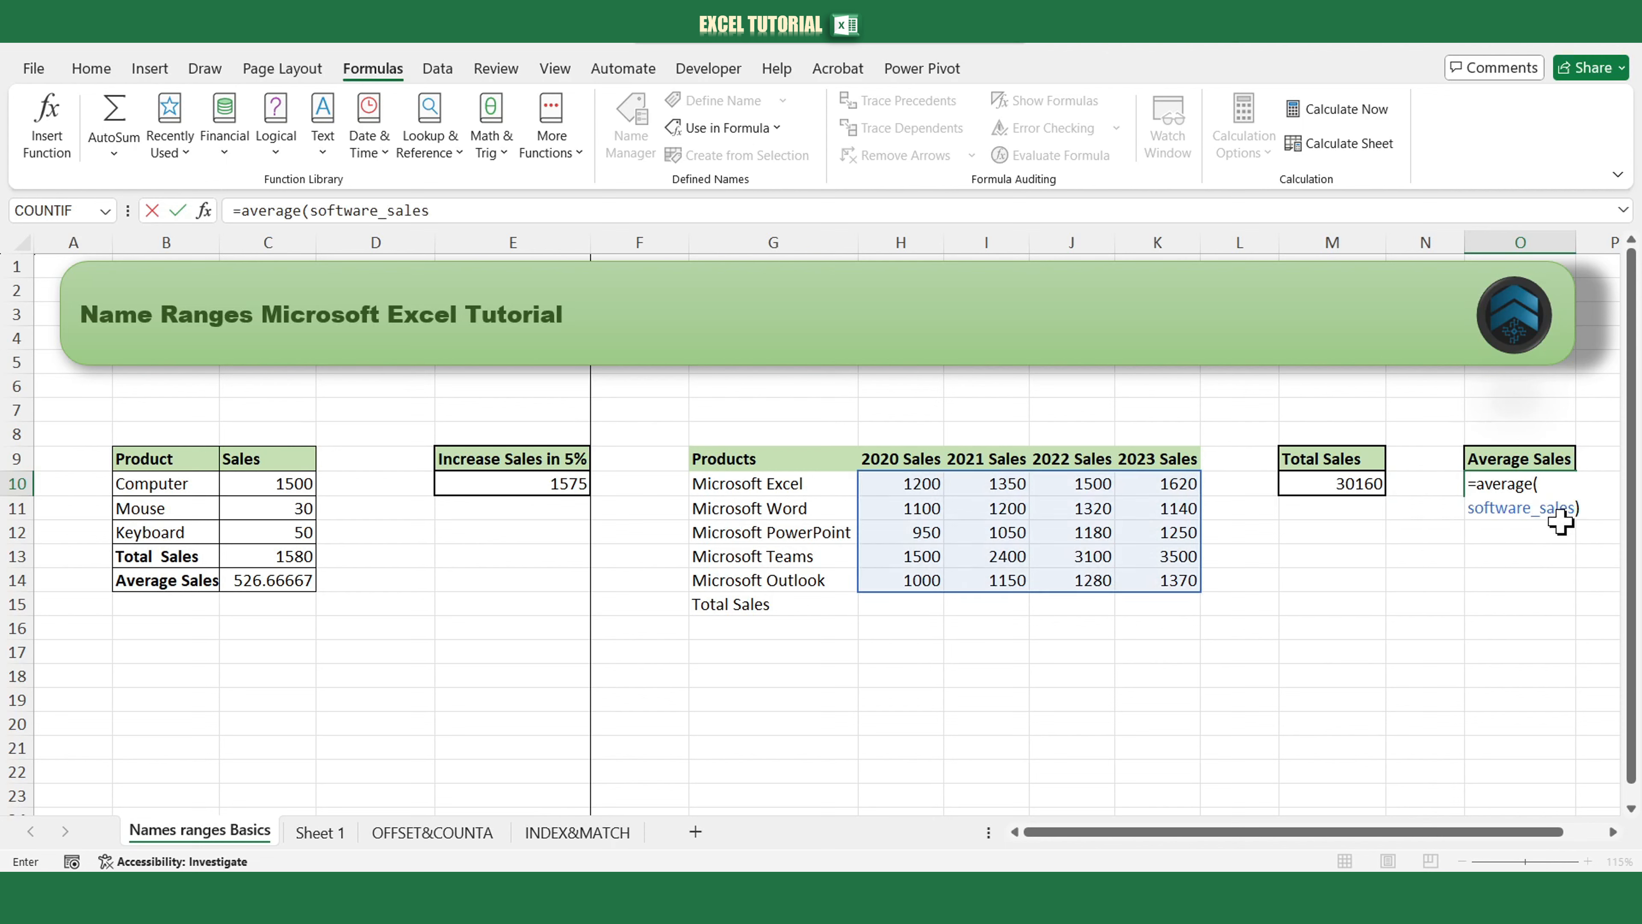
key("Return")
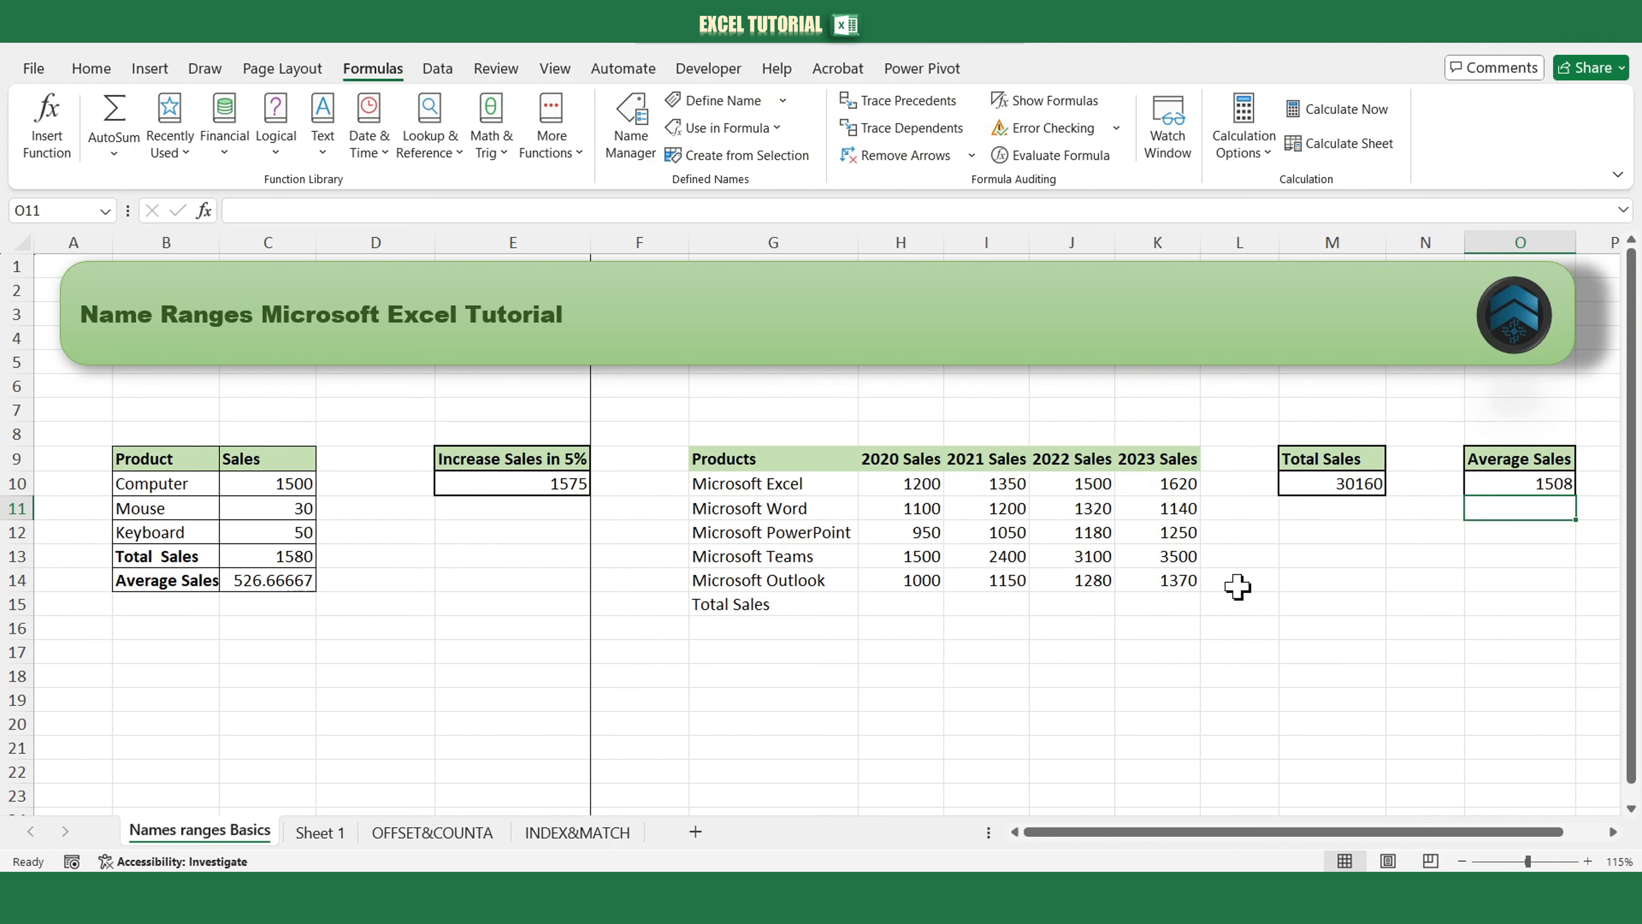
Define the name microsoft_sales scoped to the Names ranges Basics sheet, referring to H10:H14.
left_click(1323, 574)
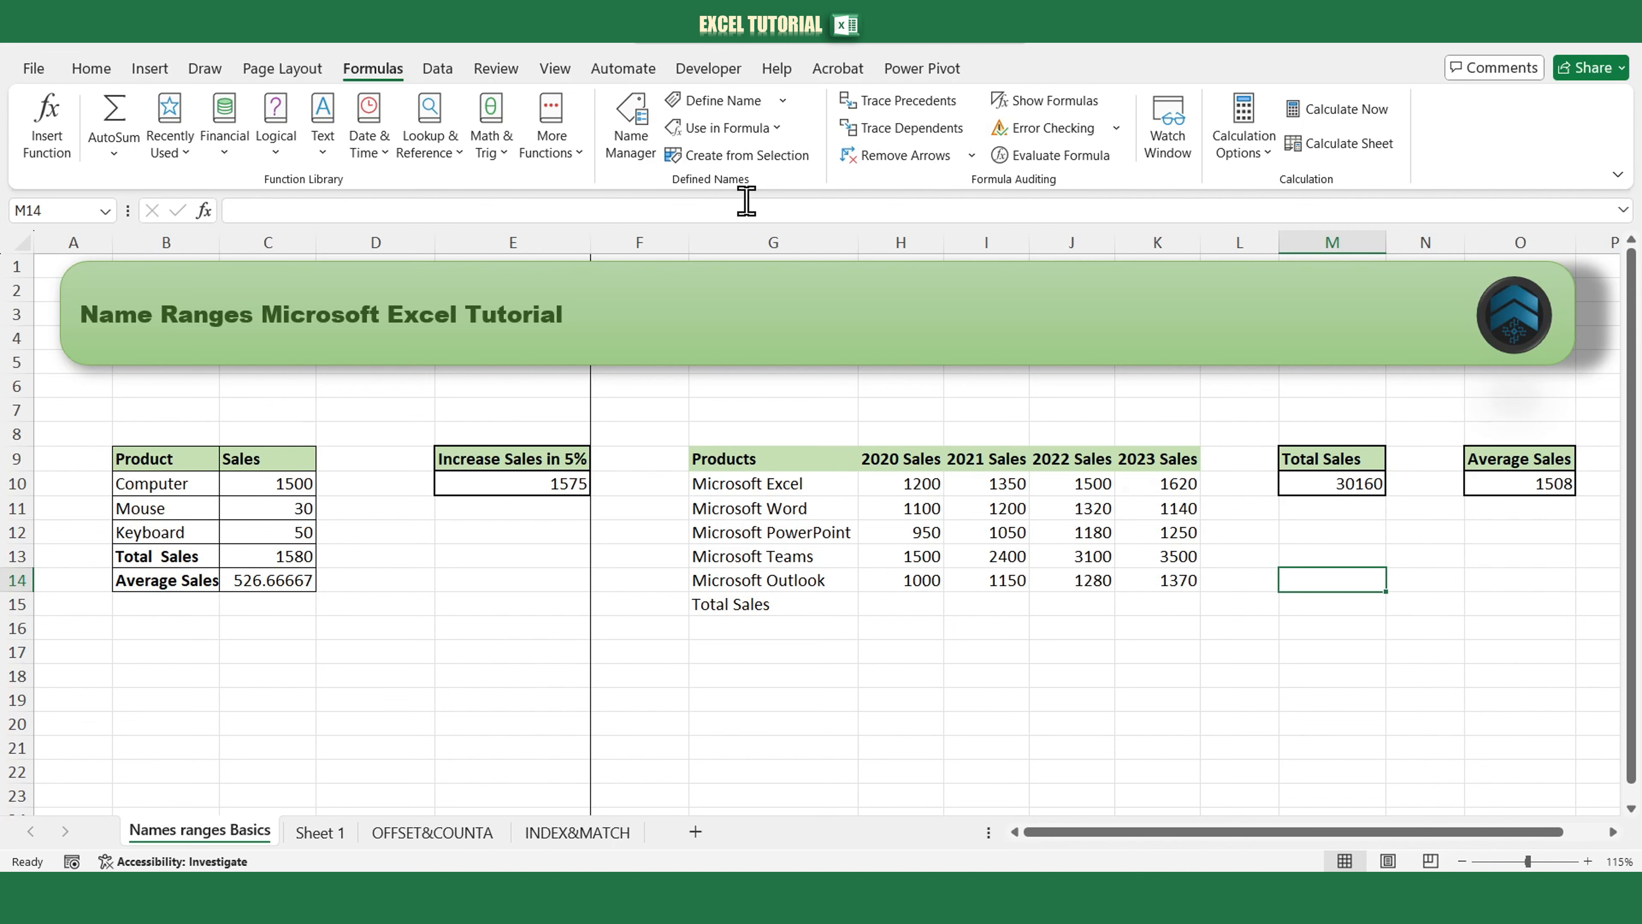
left_click(632, 132)
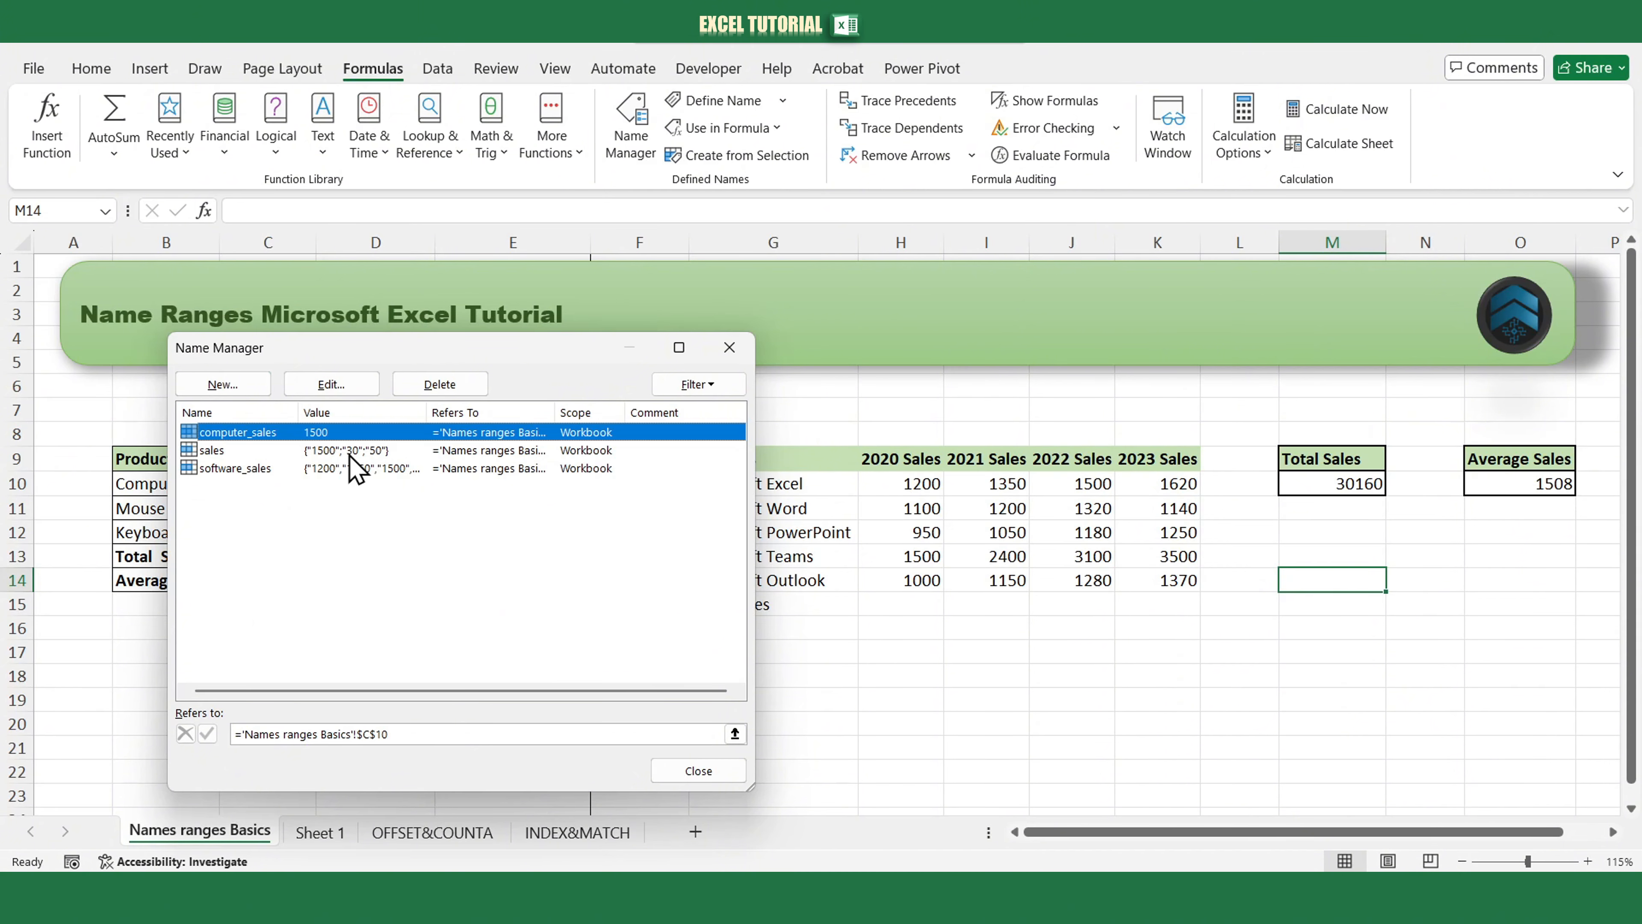
left_click(245, 387)
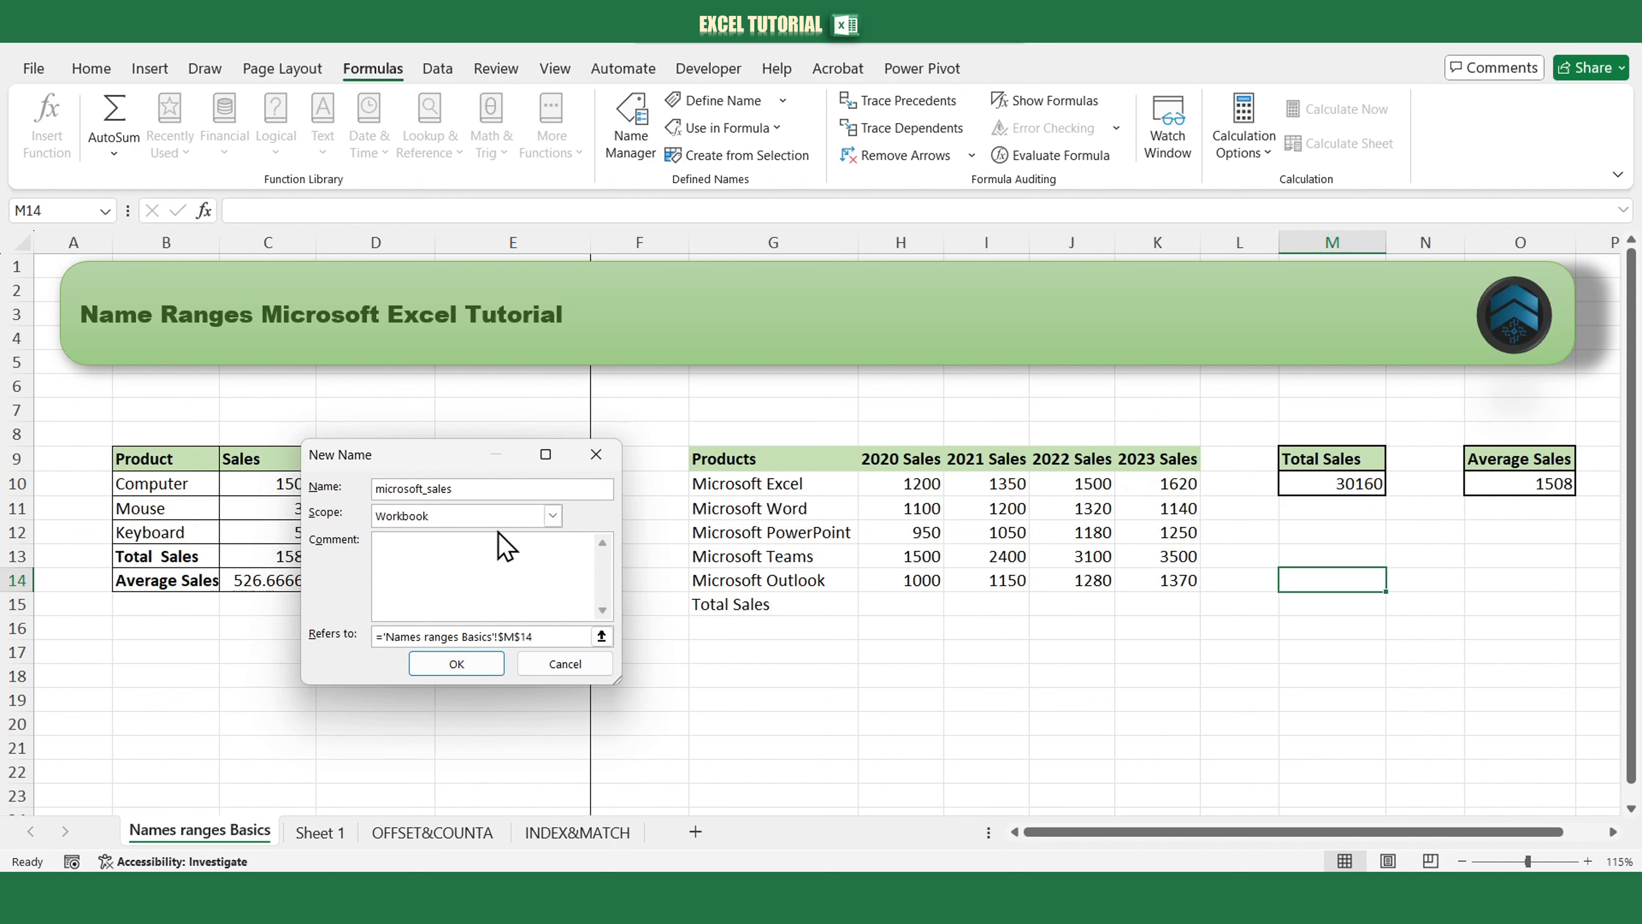
left_click(521, 524)
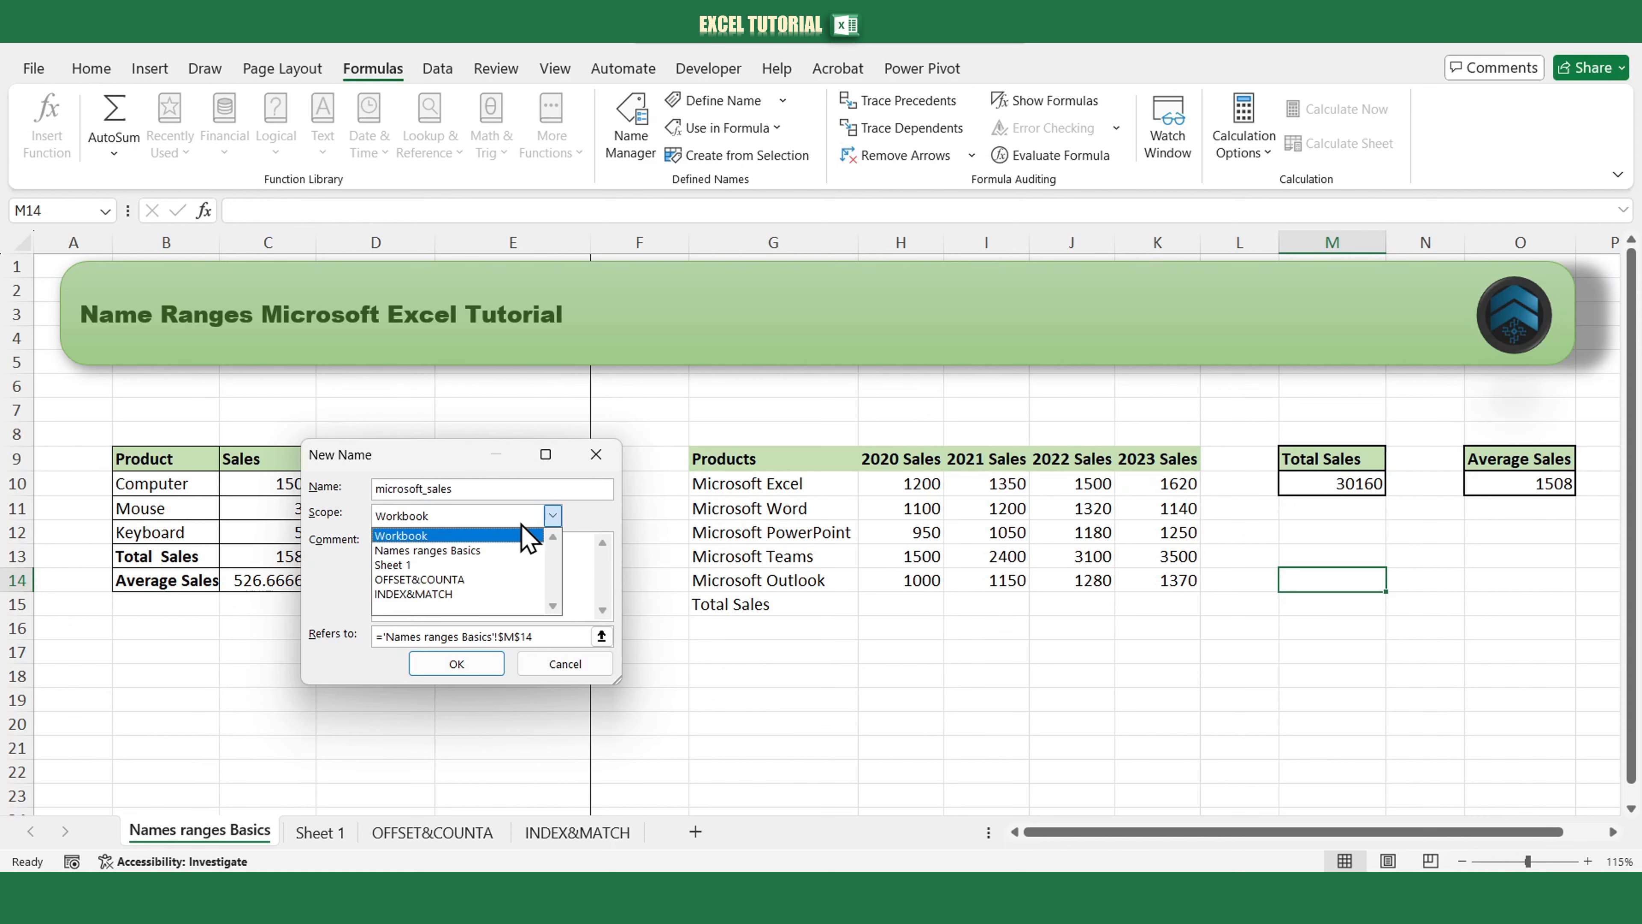
left_click(443, 553)
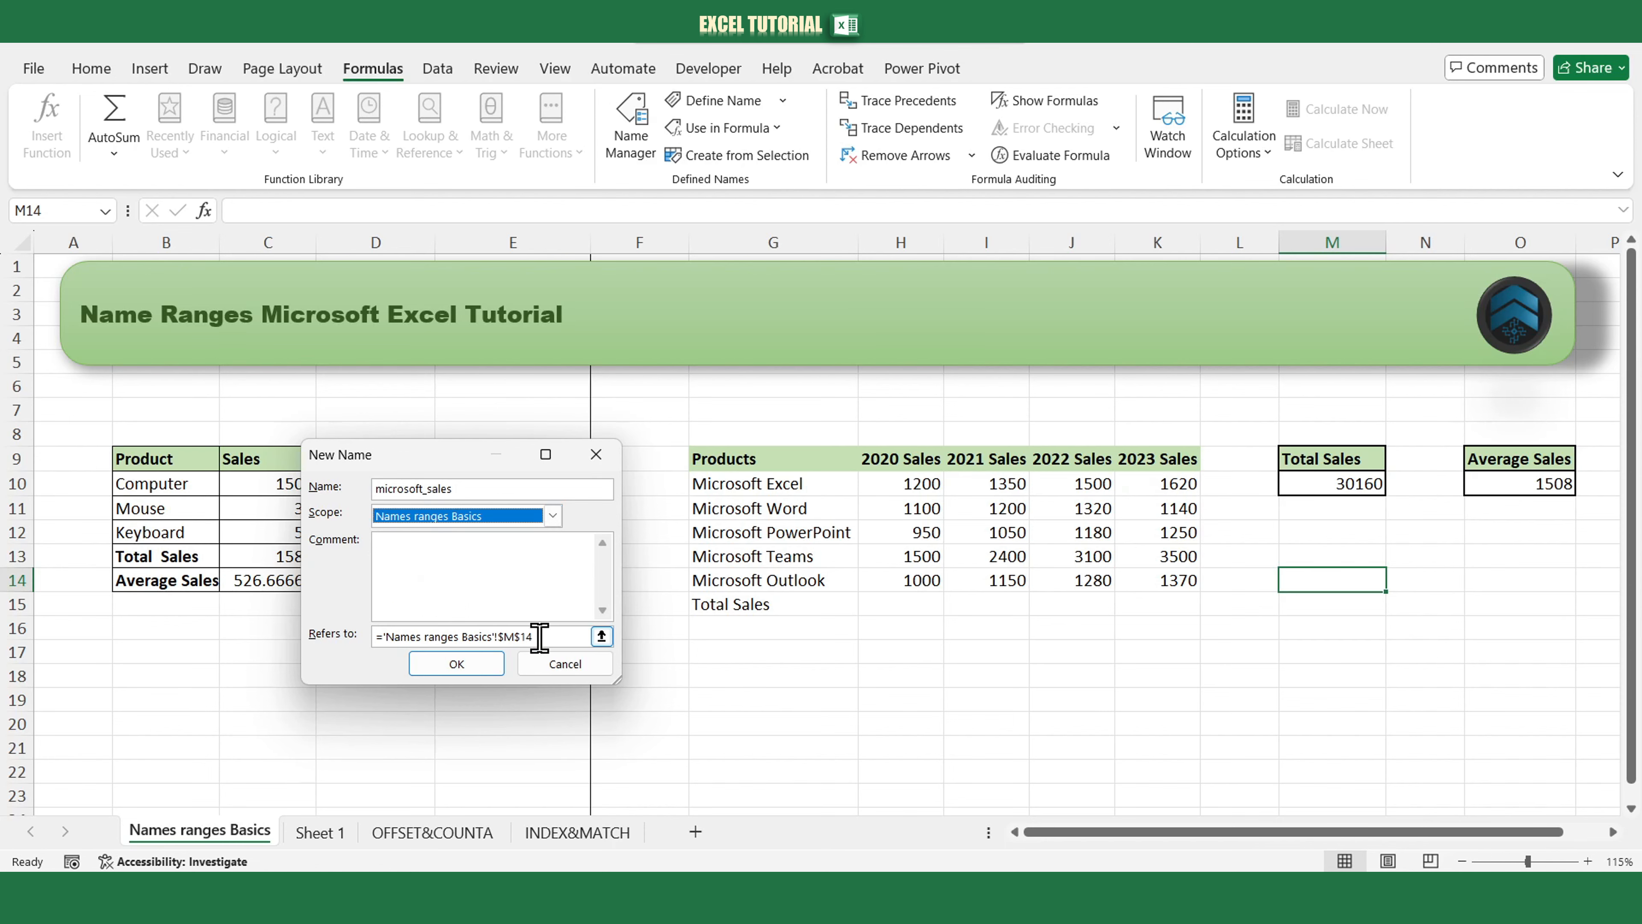
left_click_drag(539, 636, 392, 636)
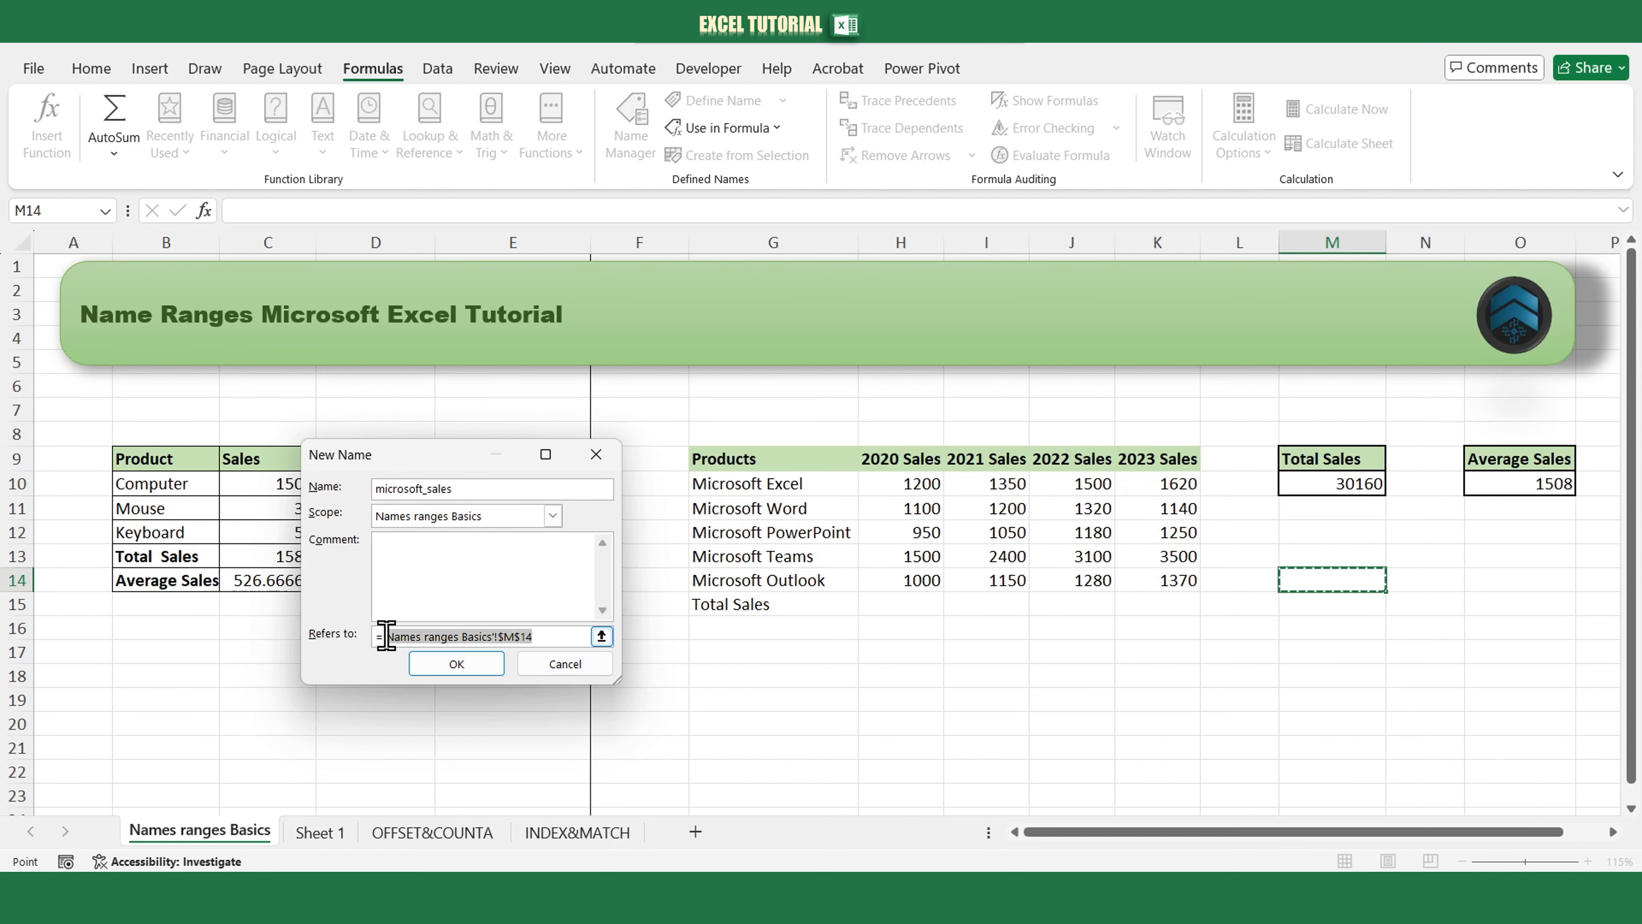
key("BackSpace")
left_click_drag(902, 486, 908, 582)
left_click(484, 667)
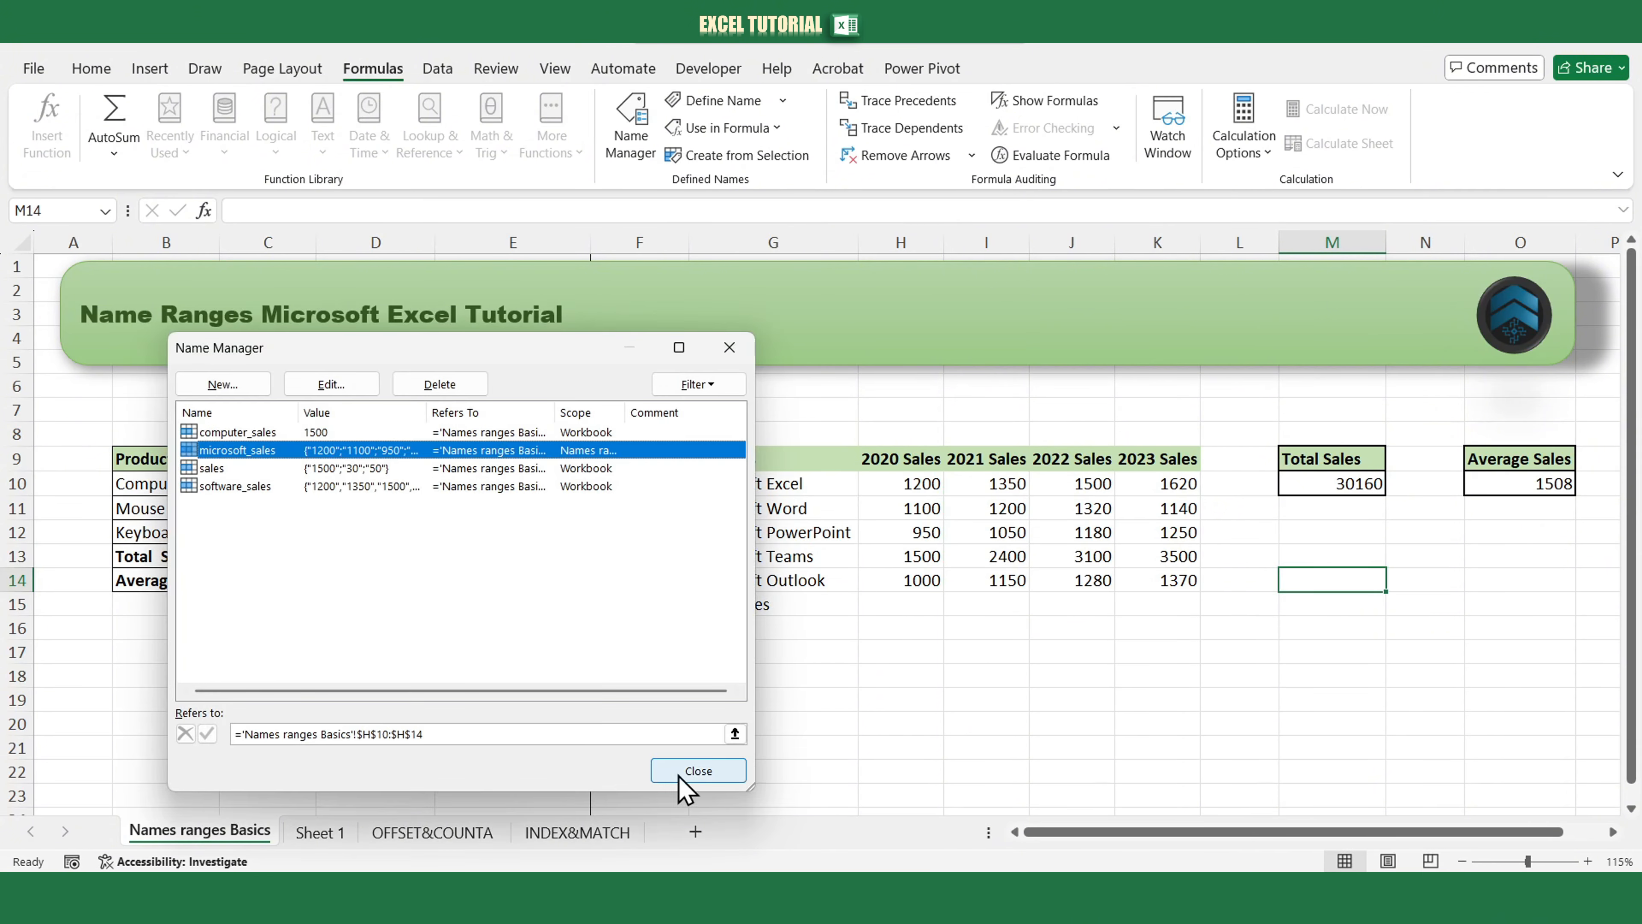
left_click(692, 770)
Try entering a formula that references microsoft_sales in C16 on Sheet 1, and cancel it.
left_click(326, 834)
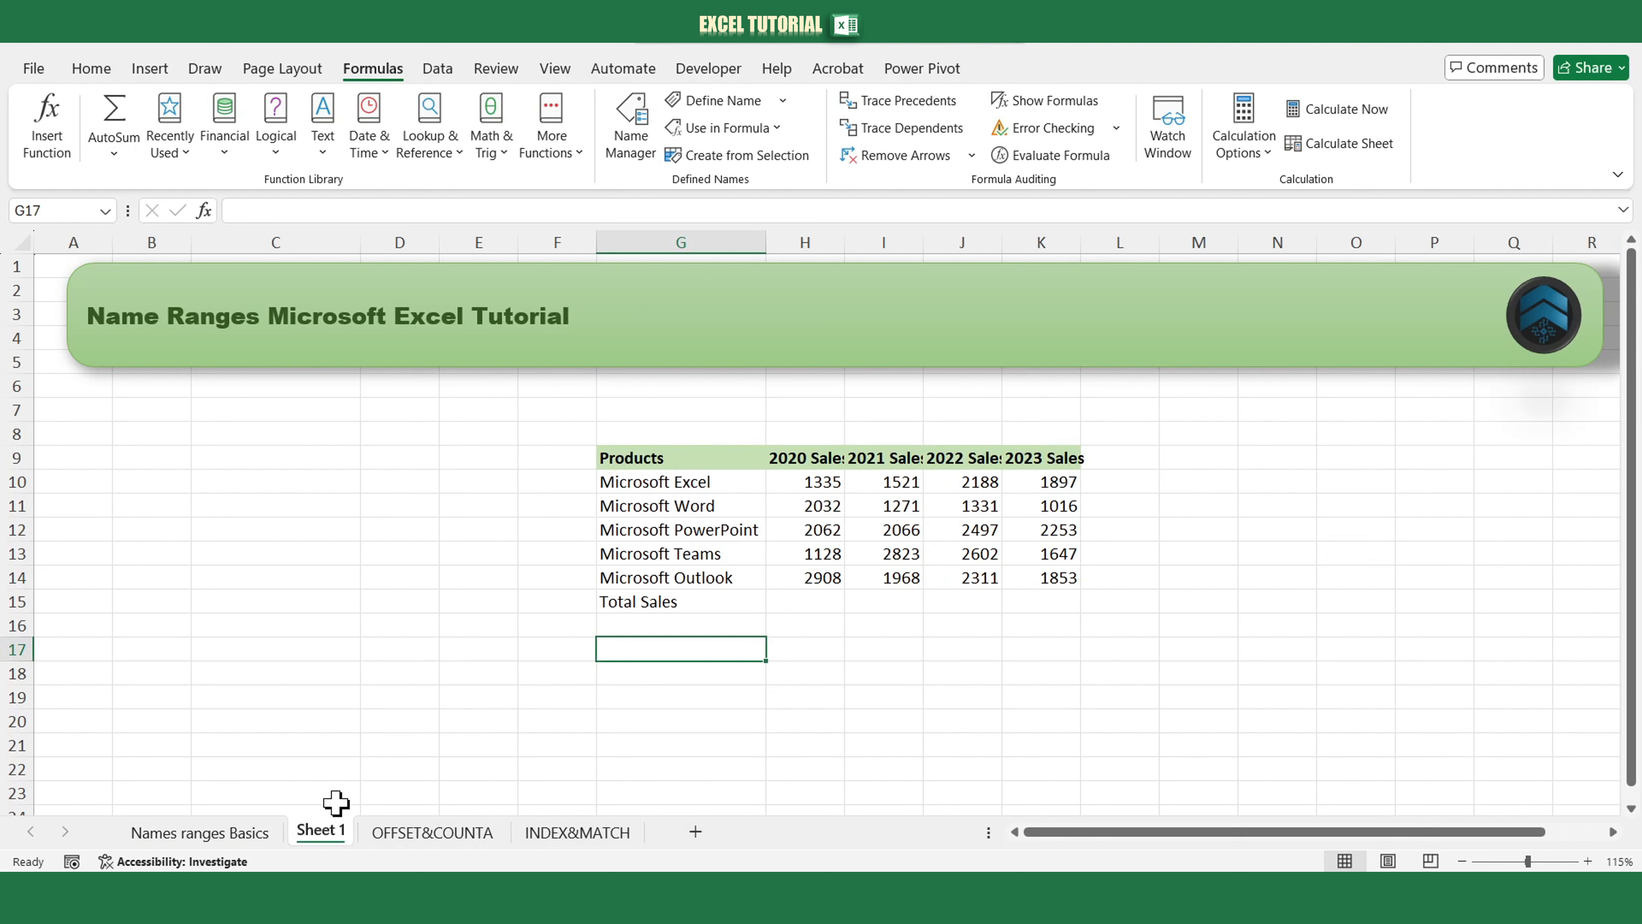
left_click(276, 625)
type("=")
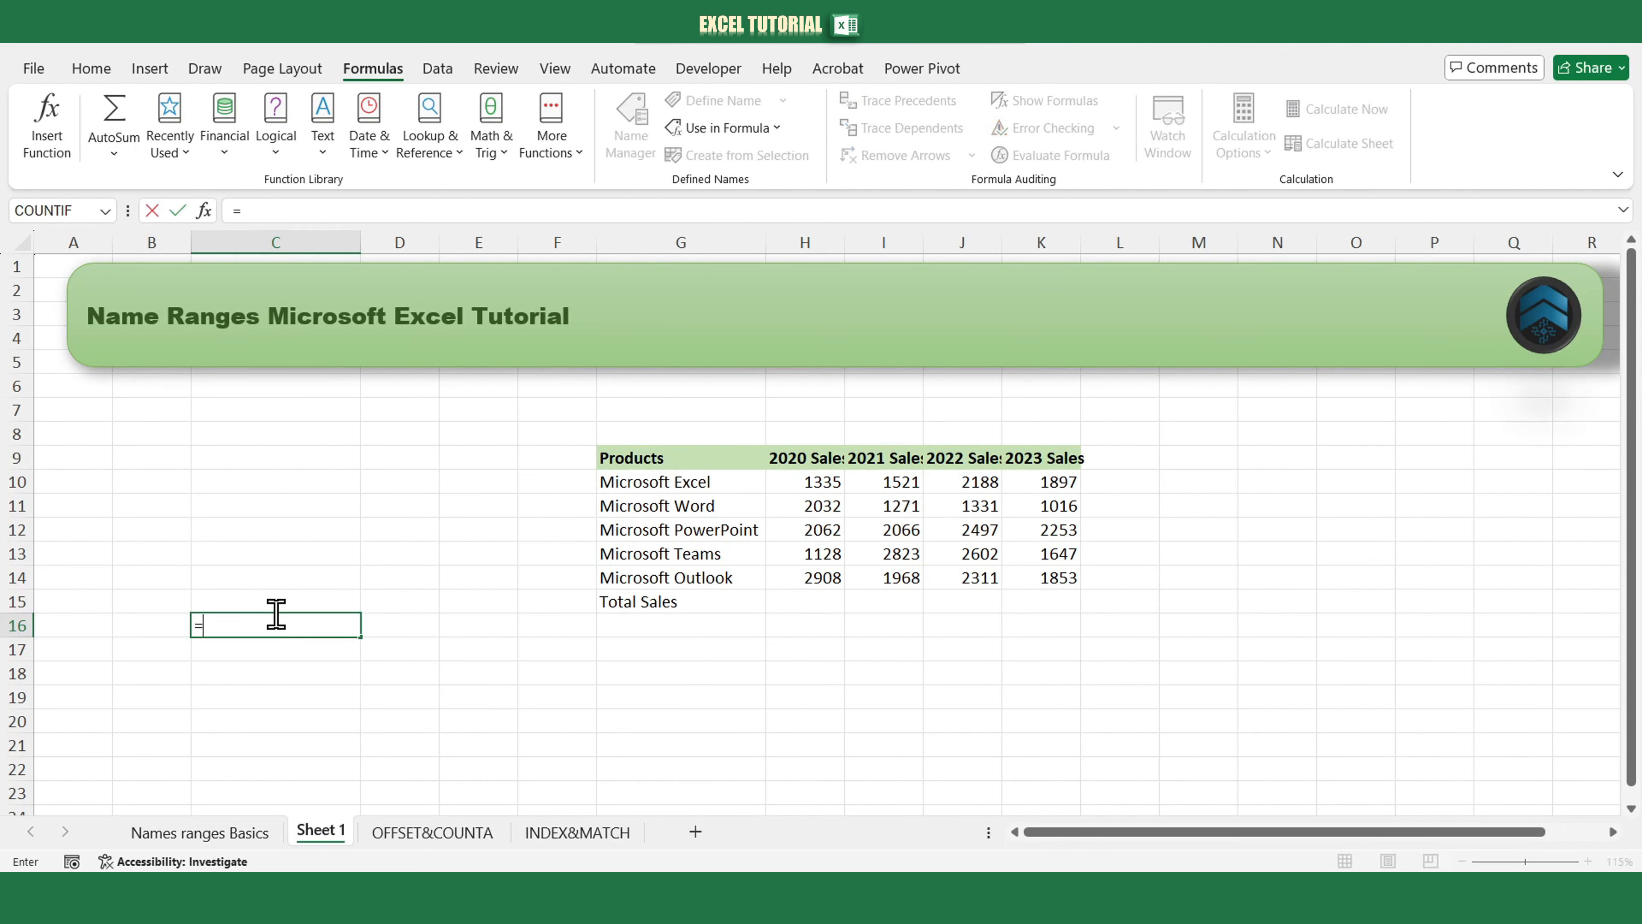
type("micro")
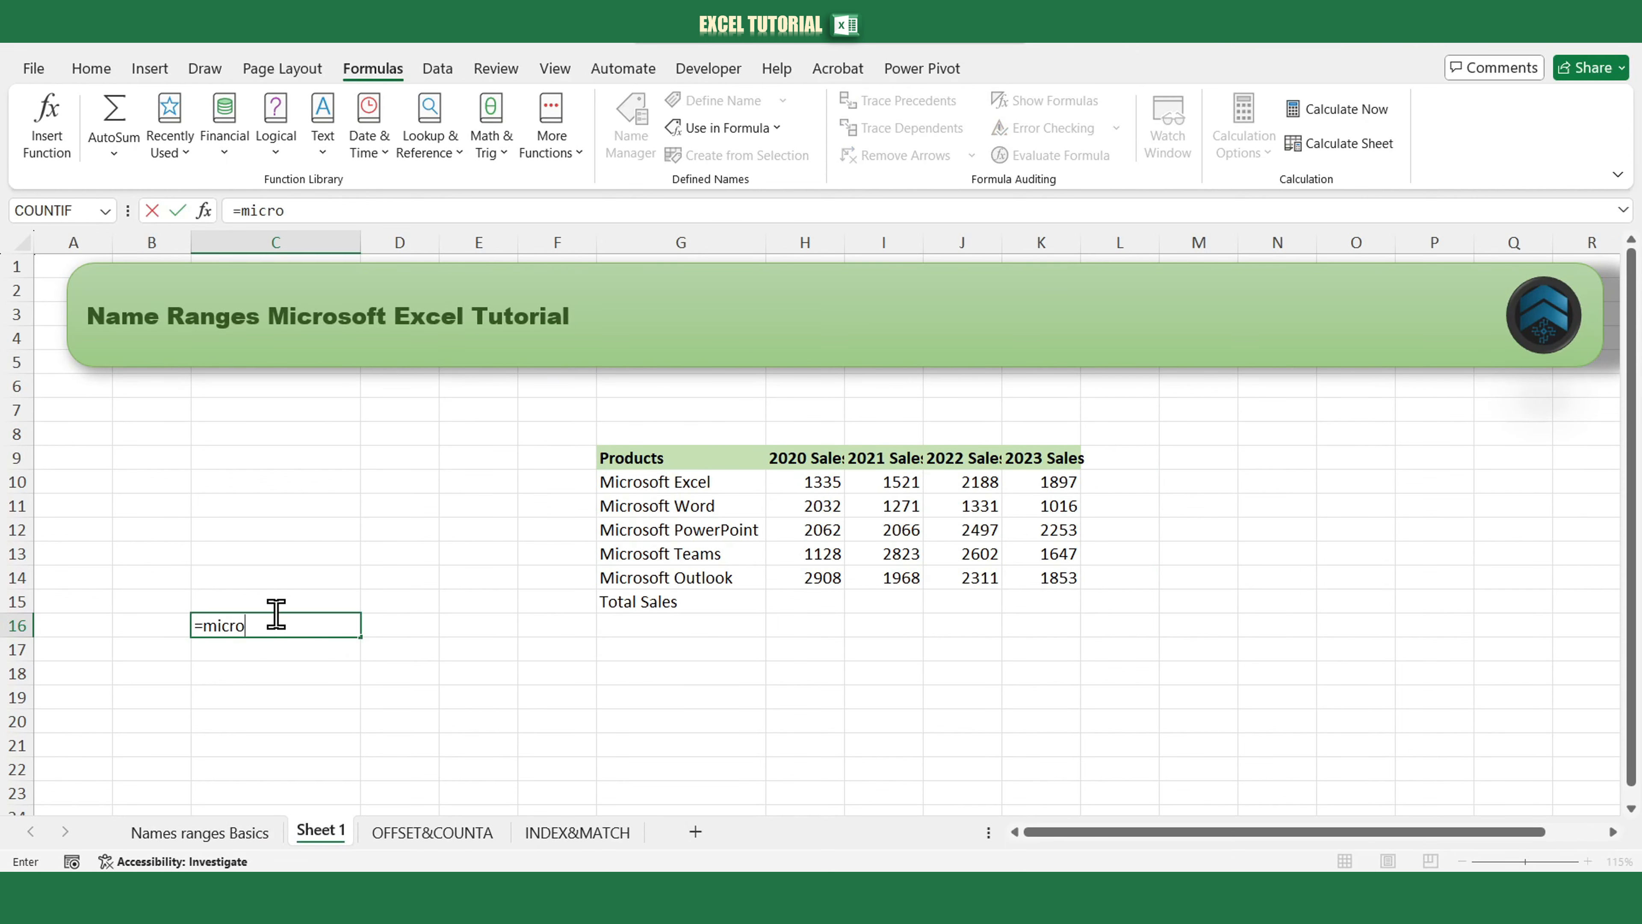
type("so")
key("BackSpace")
key("BackSpace")
key("BackSpace")
key("BackSpace")
key("BackSpace")
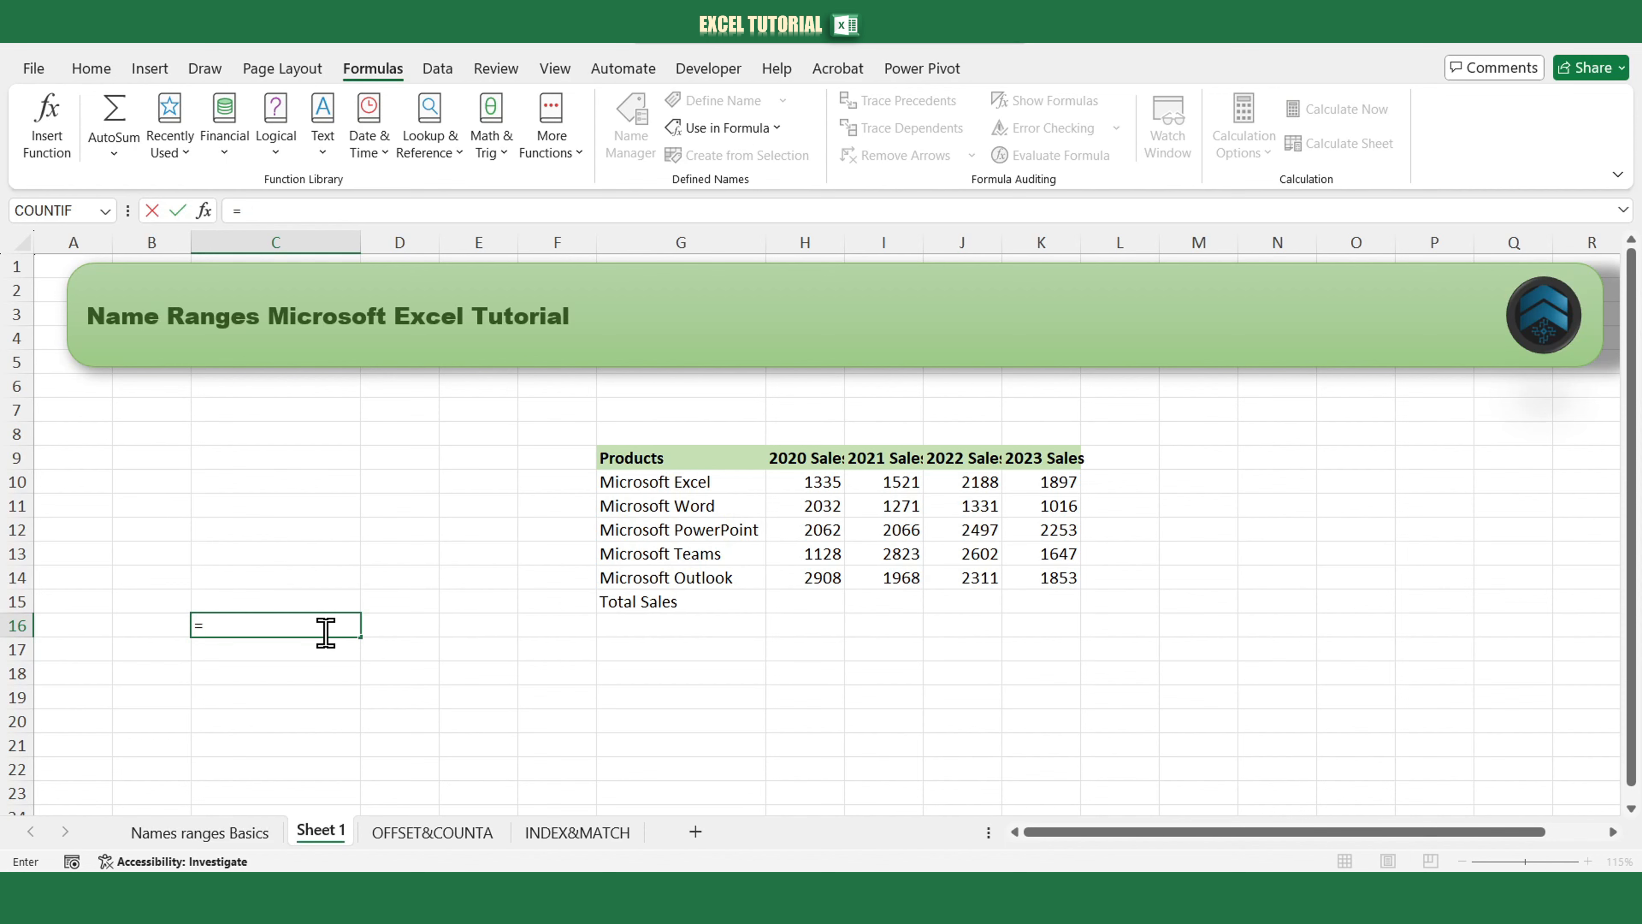
key("Escape")
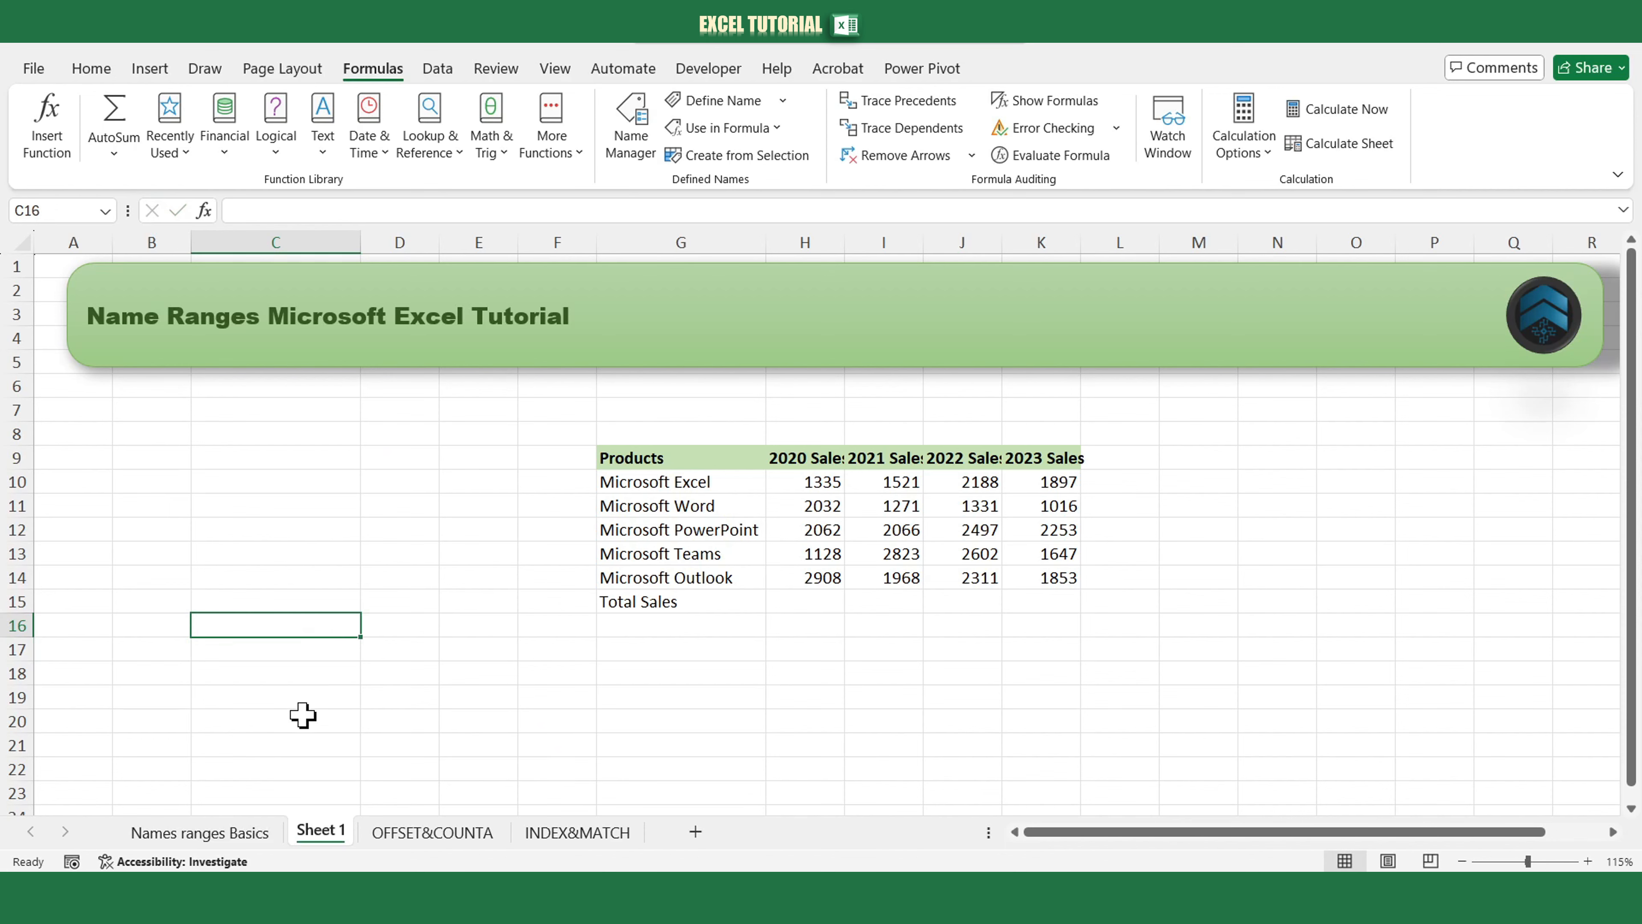
Enter =sum(microsoft_sales) in H15 of the Total Sales row on the Names ranges Basics sheet.
left_click(249, 835)
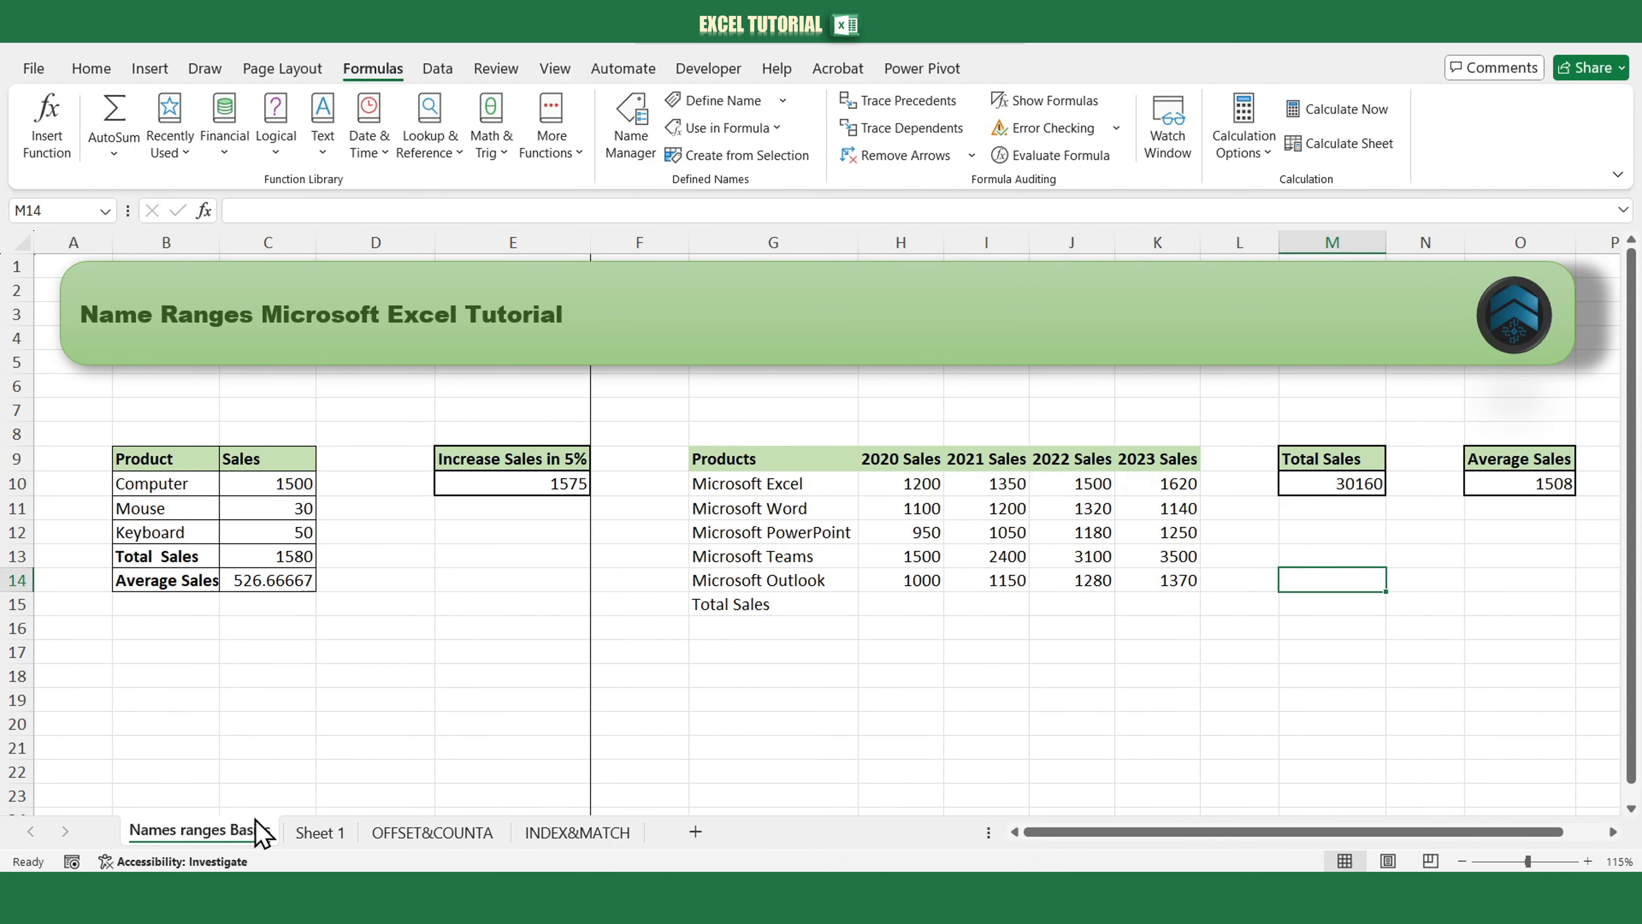
left_click(872, 606)
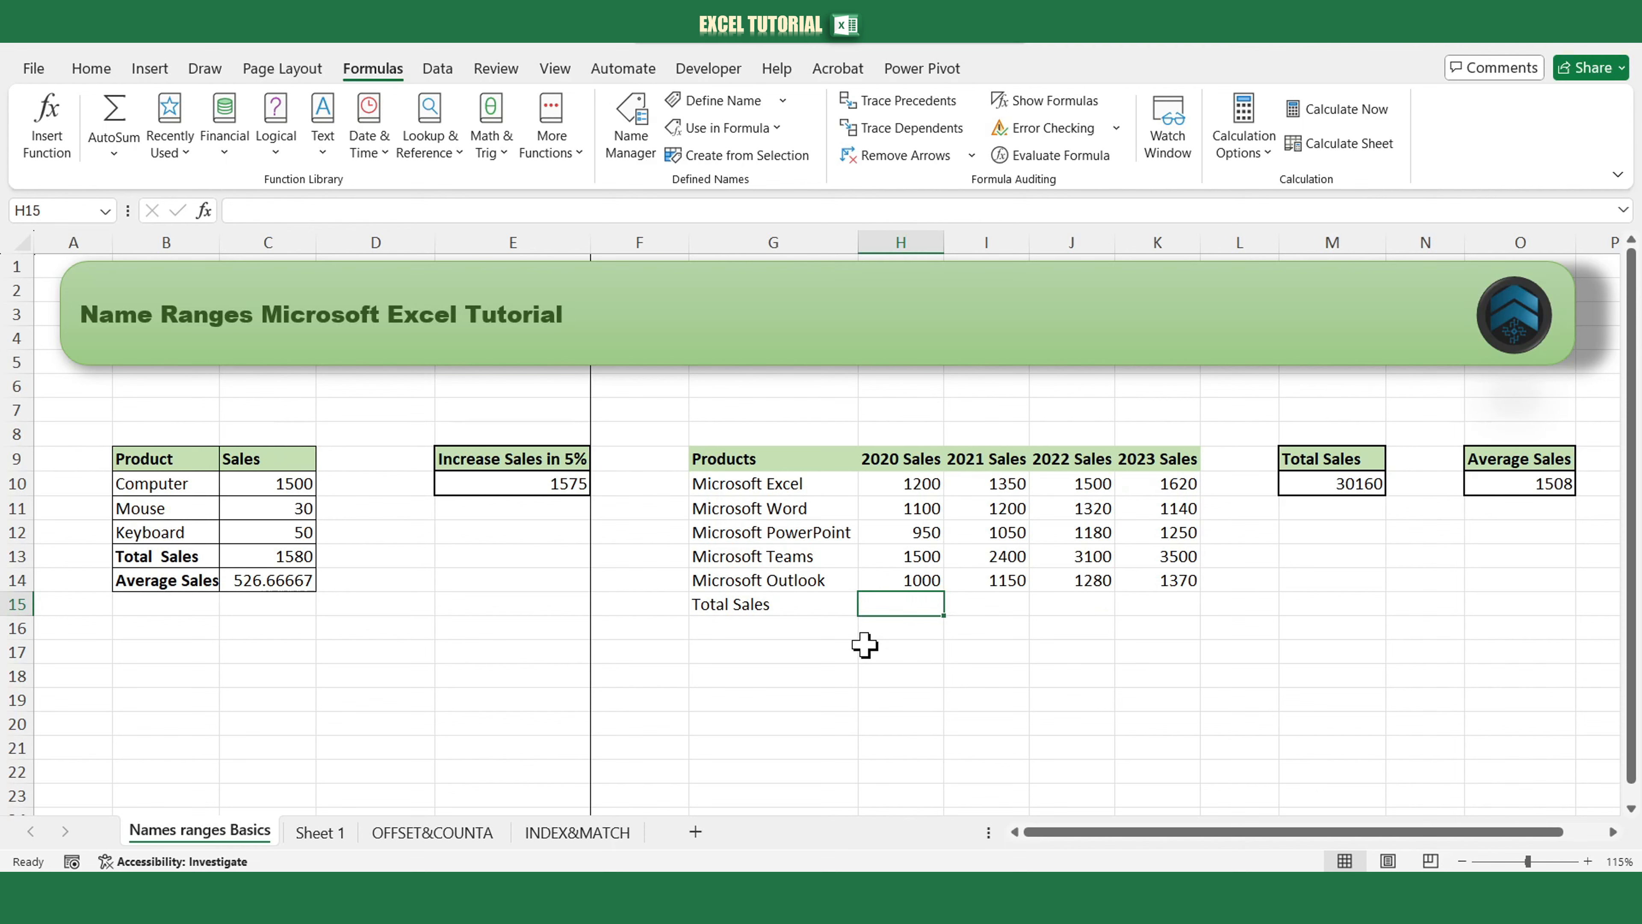
type("=s")
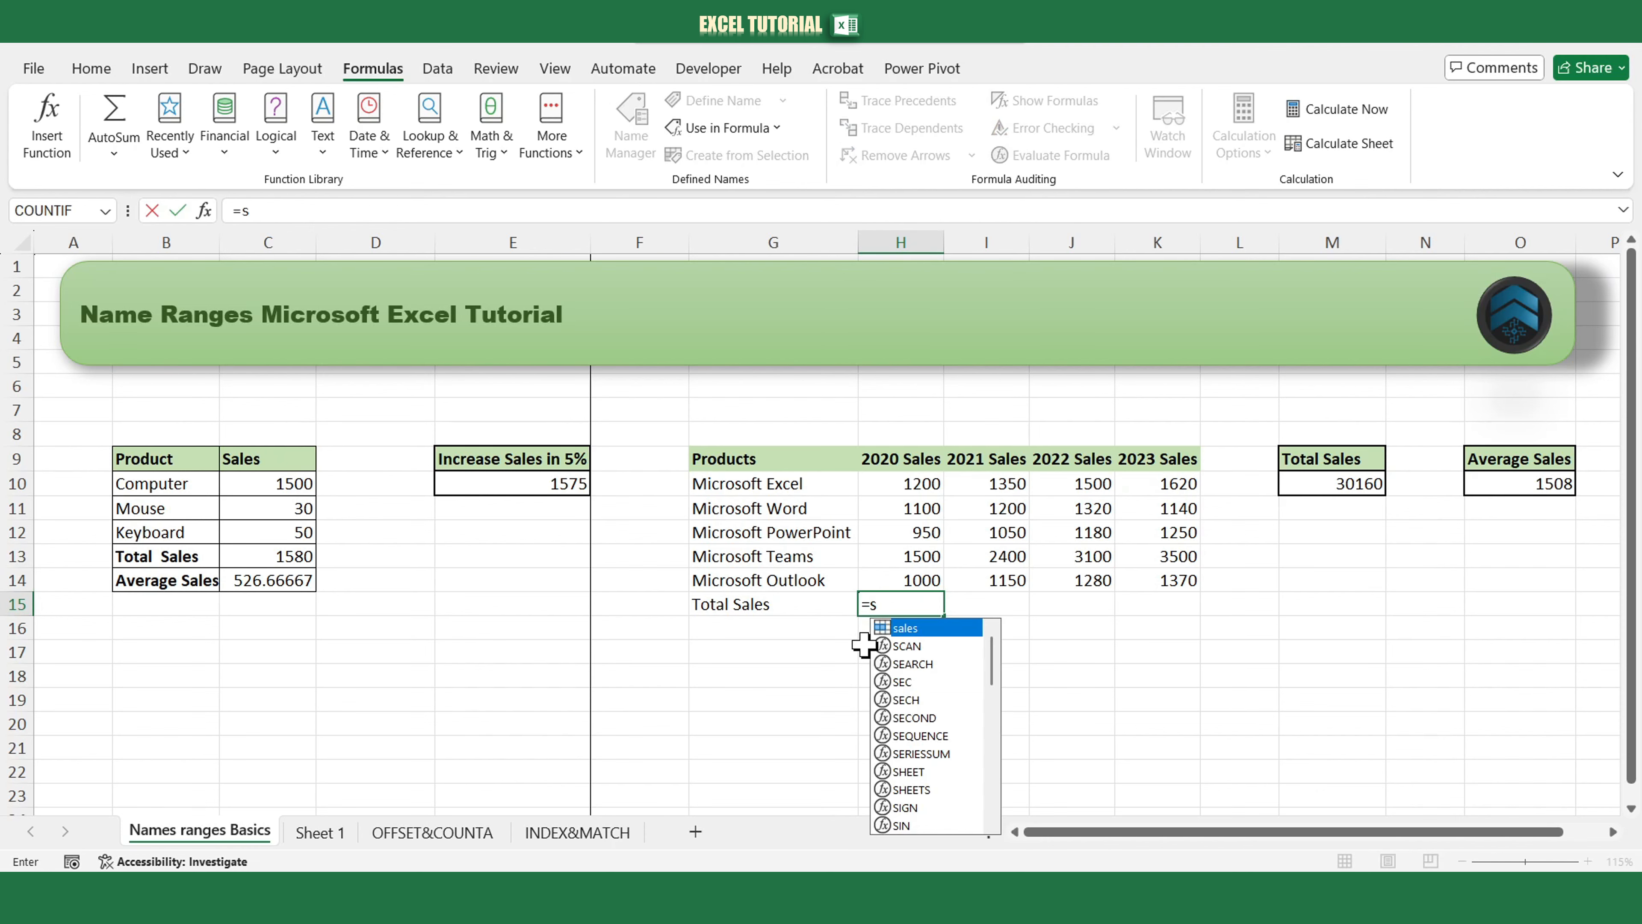
type("um(")
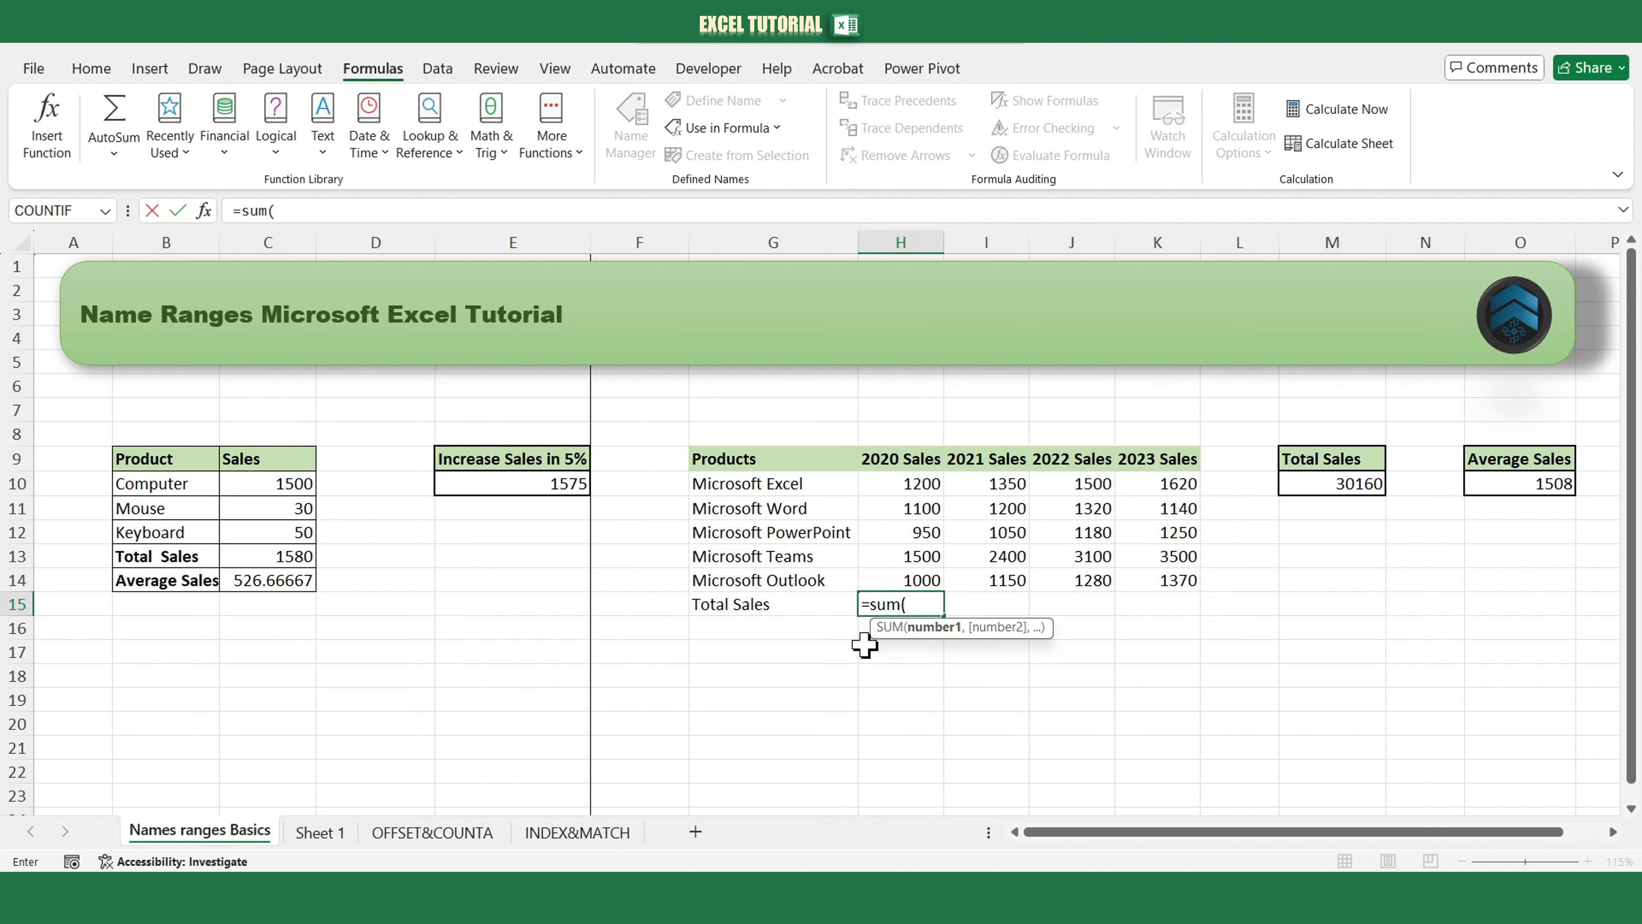
type("mi")
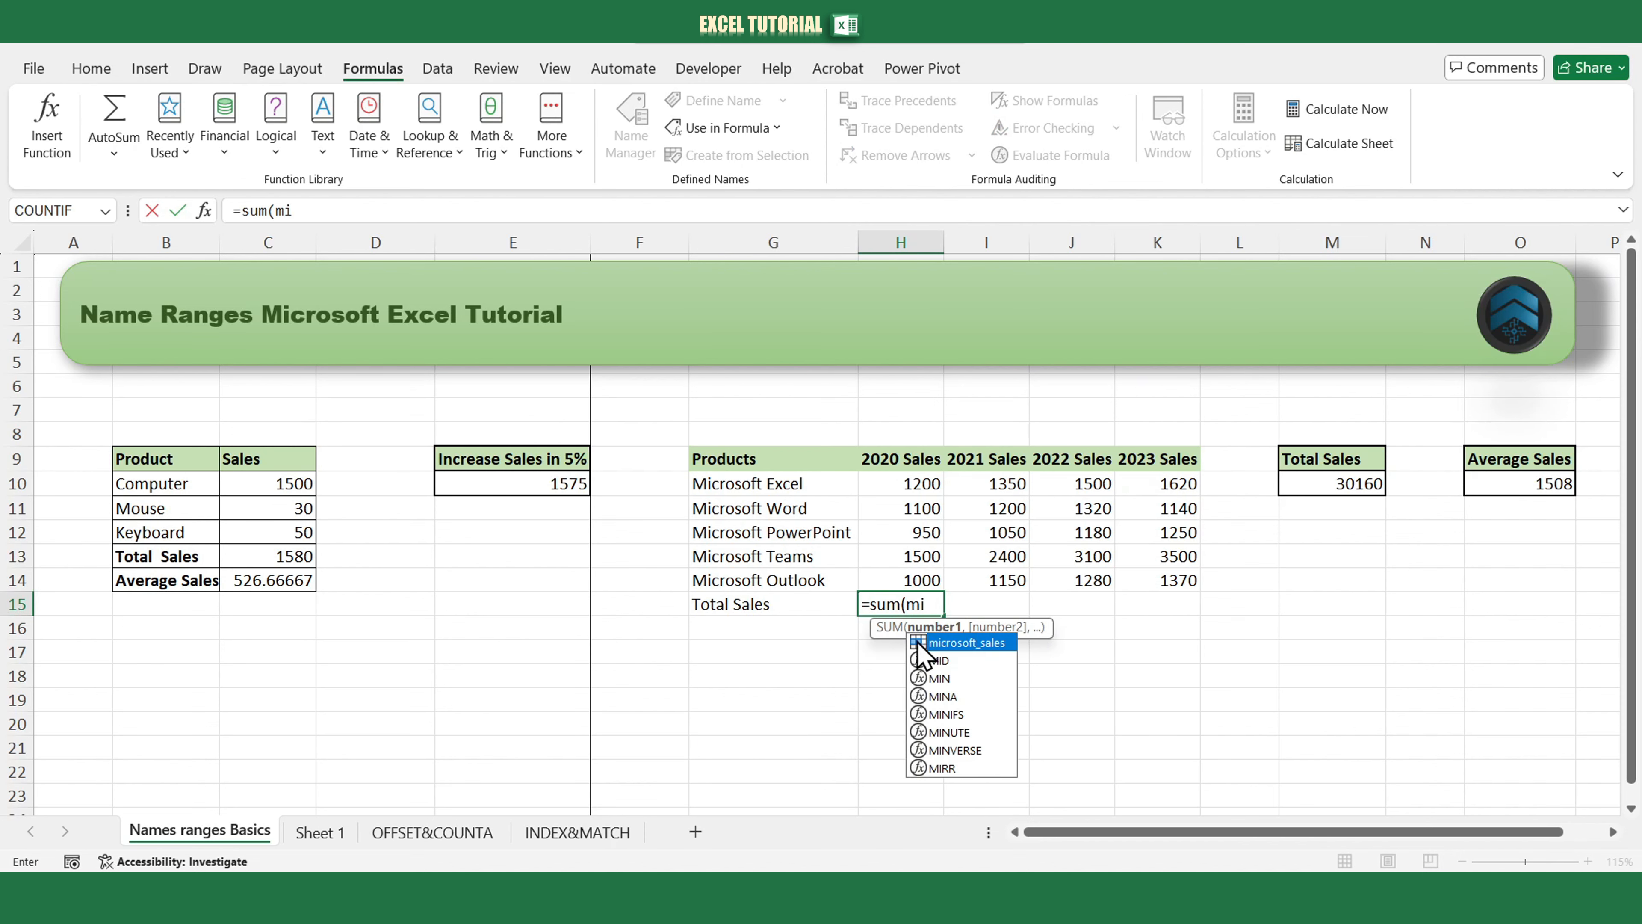
double_click(939, 644)
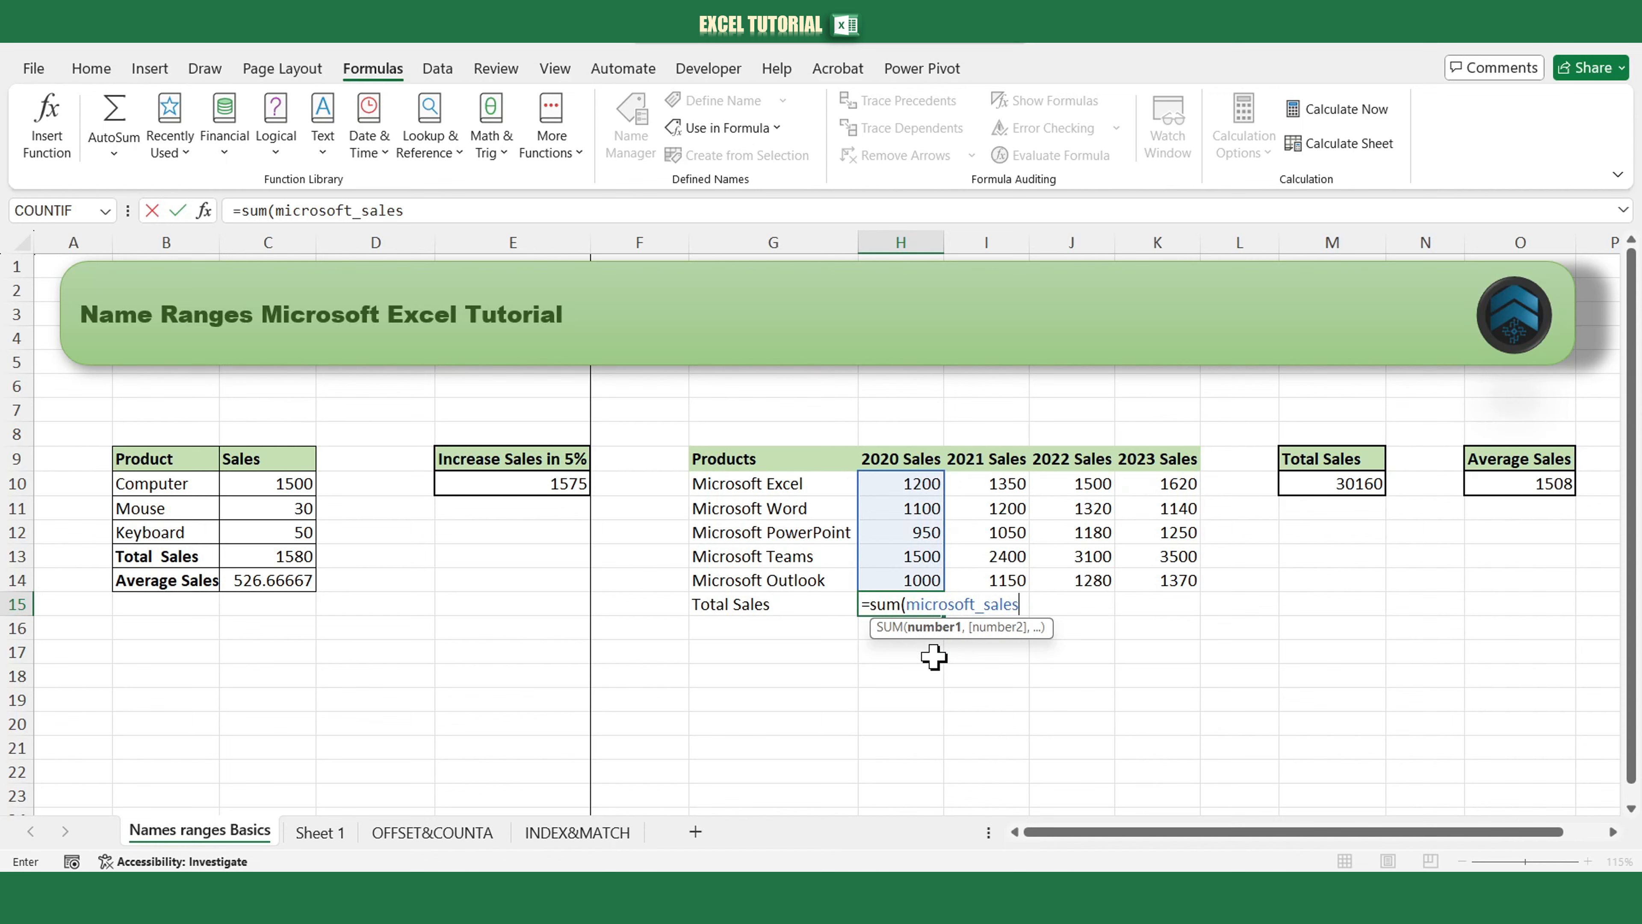
type(")")
key("Return")
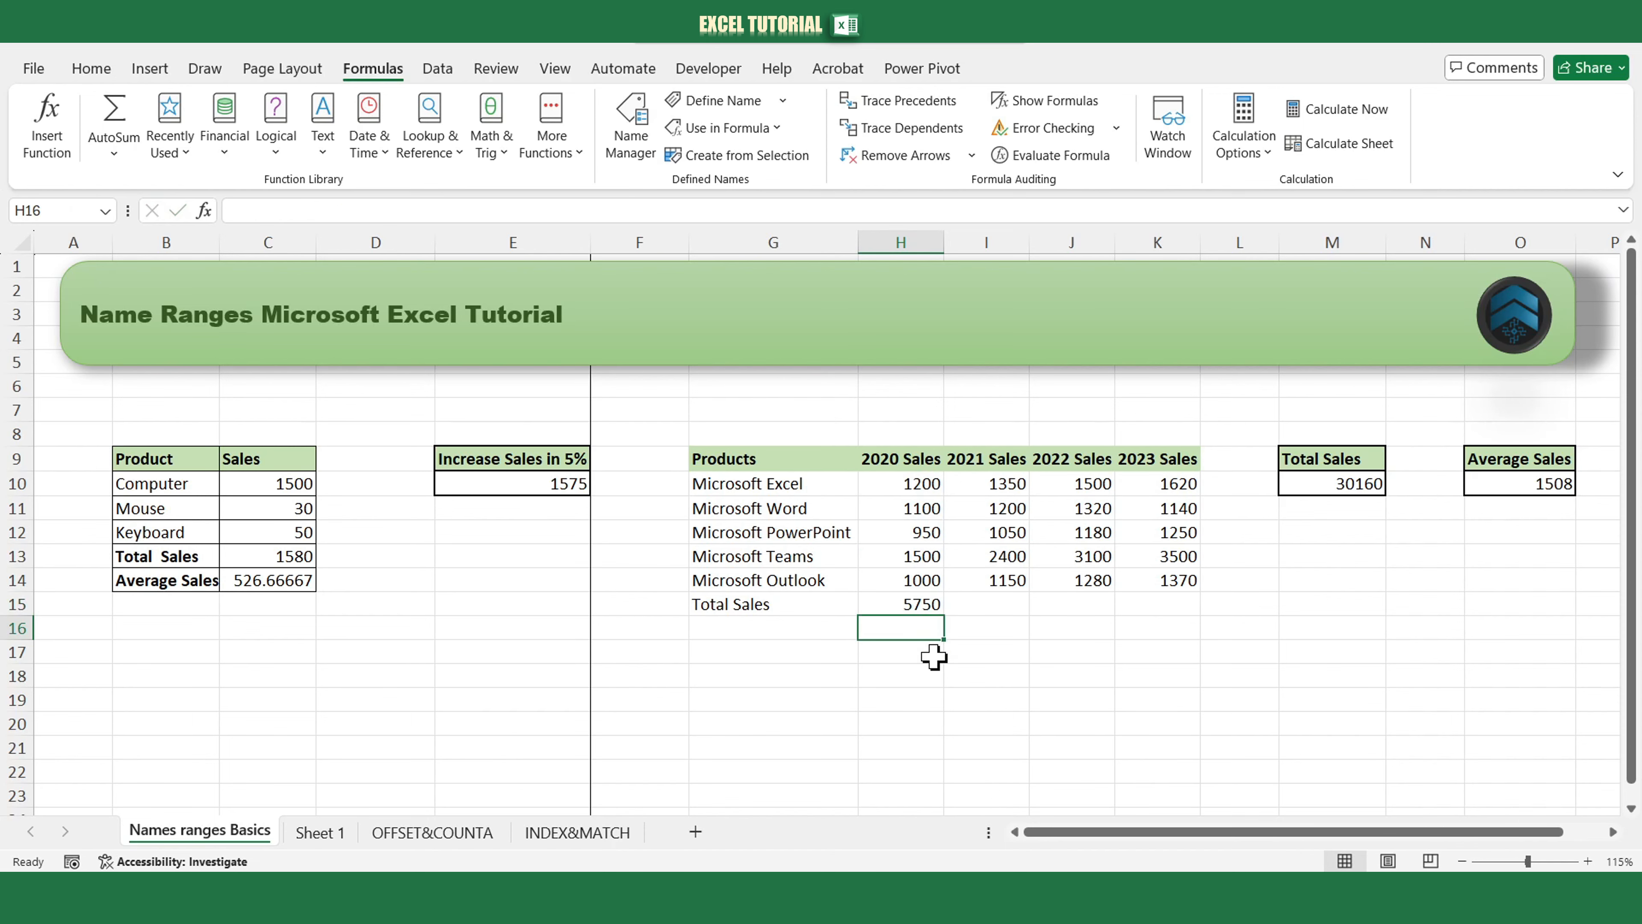
Copy the H15 total formula across to K15 and clear the copied cells.
left_click(938, 602)
left_click_drag(945, 616, 1166, 621)
left_click_drag(1008, 605, 1166, 609)
key("Delete")
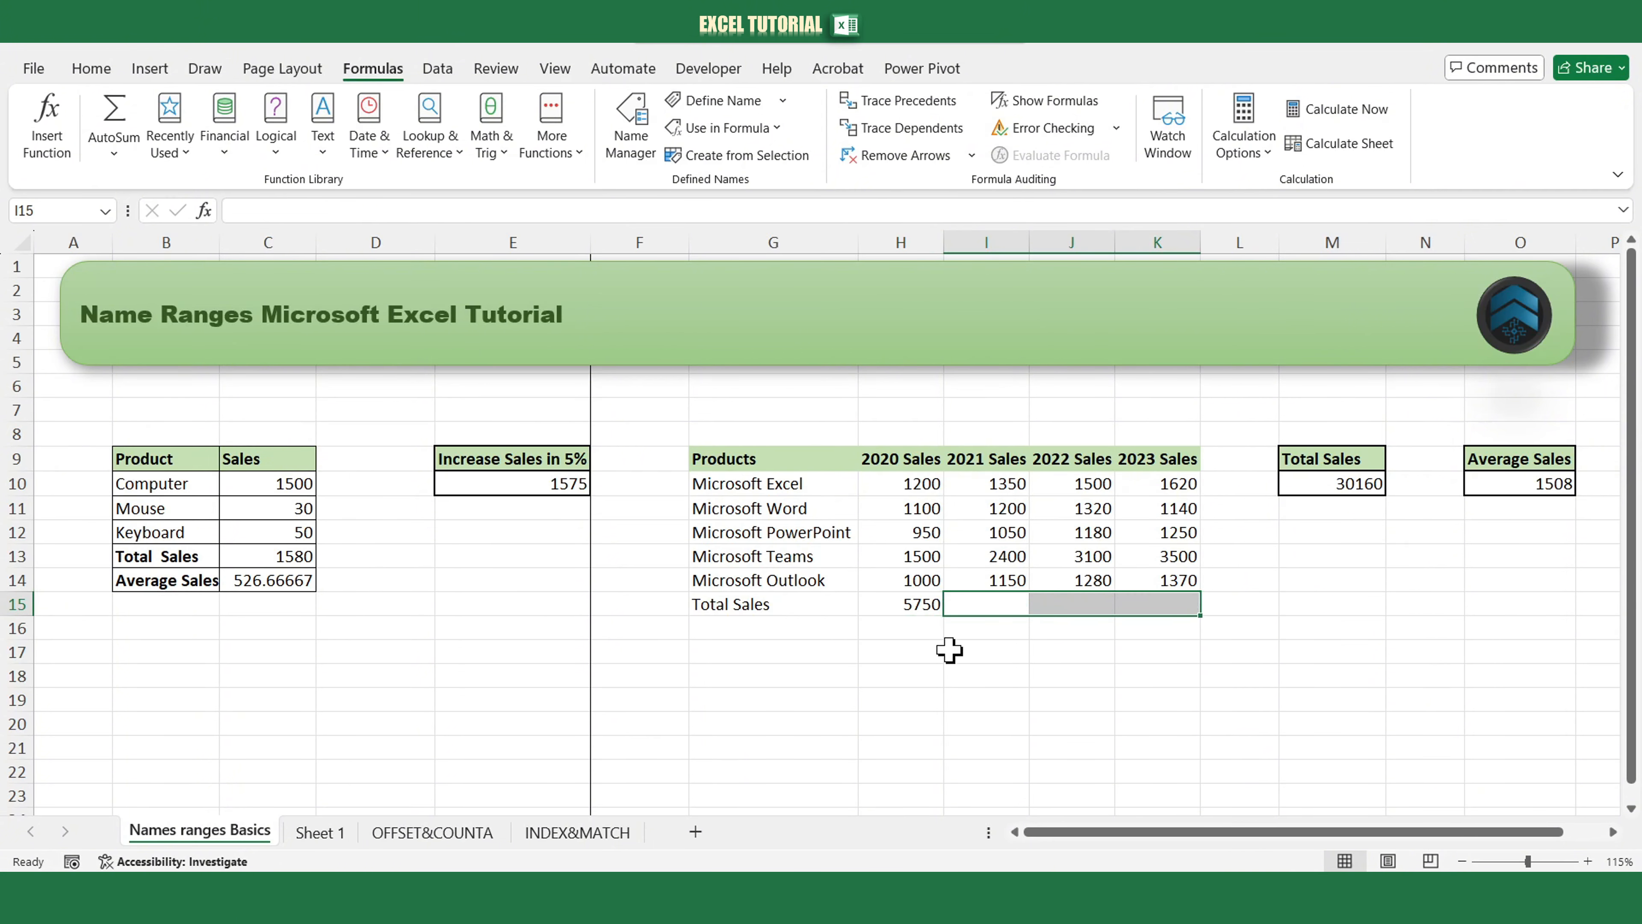
Edit the microsoft_sales name so it refers to the relative range H10:H14.
left_click(905, 604)
left_click(631, 161)
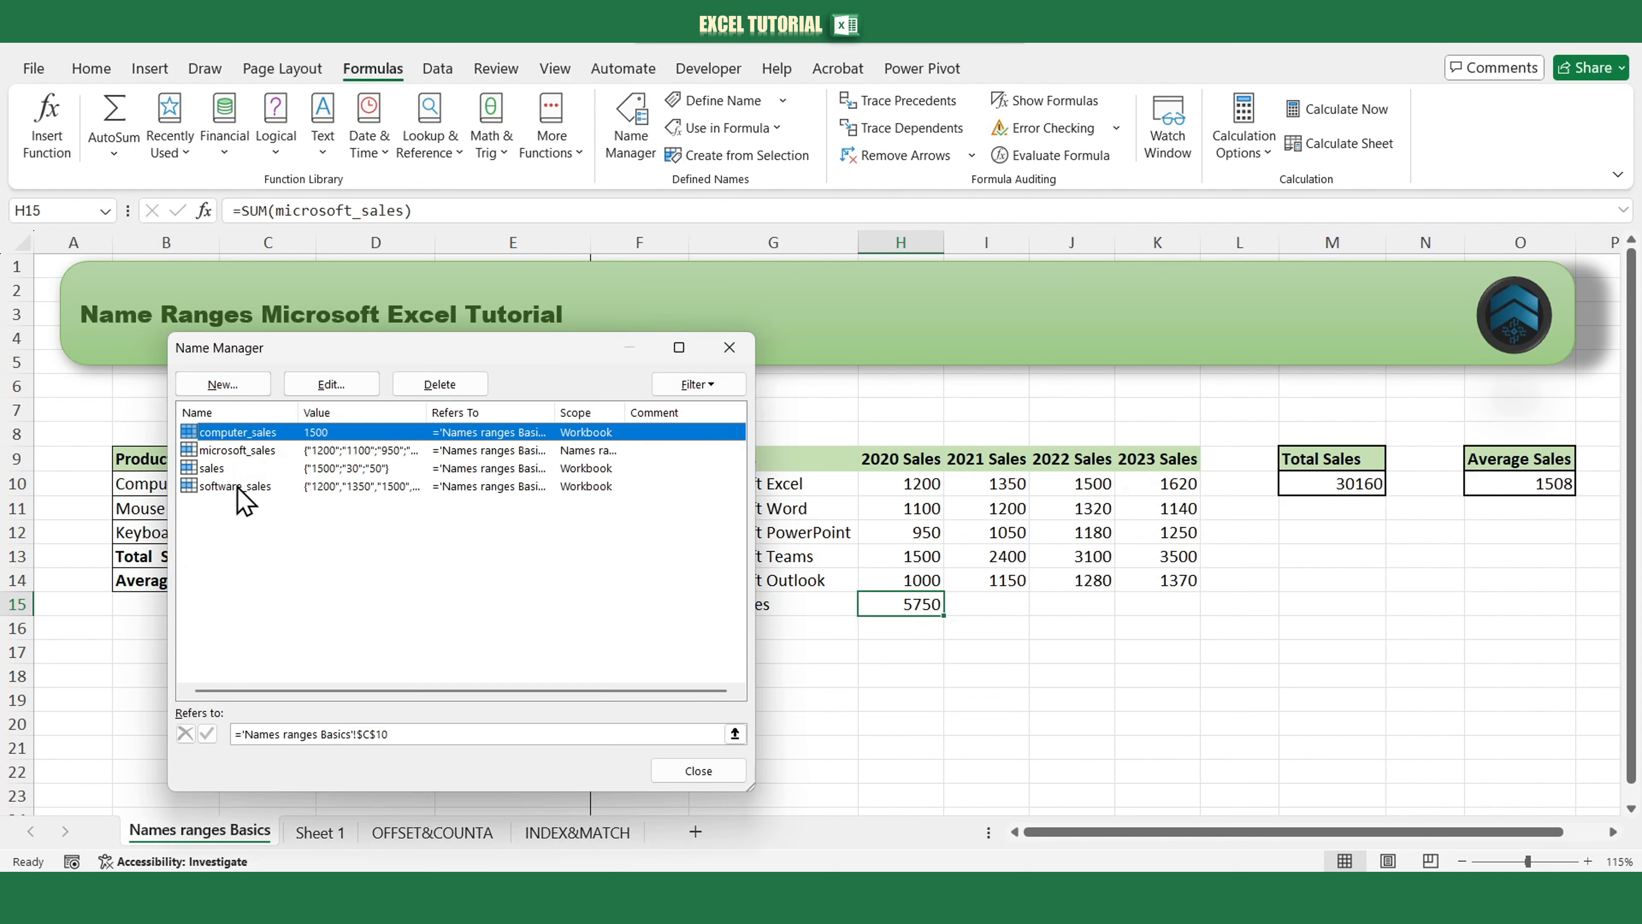
left_click(236, 450)
left_click(352, 389)
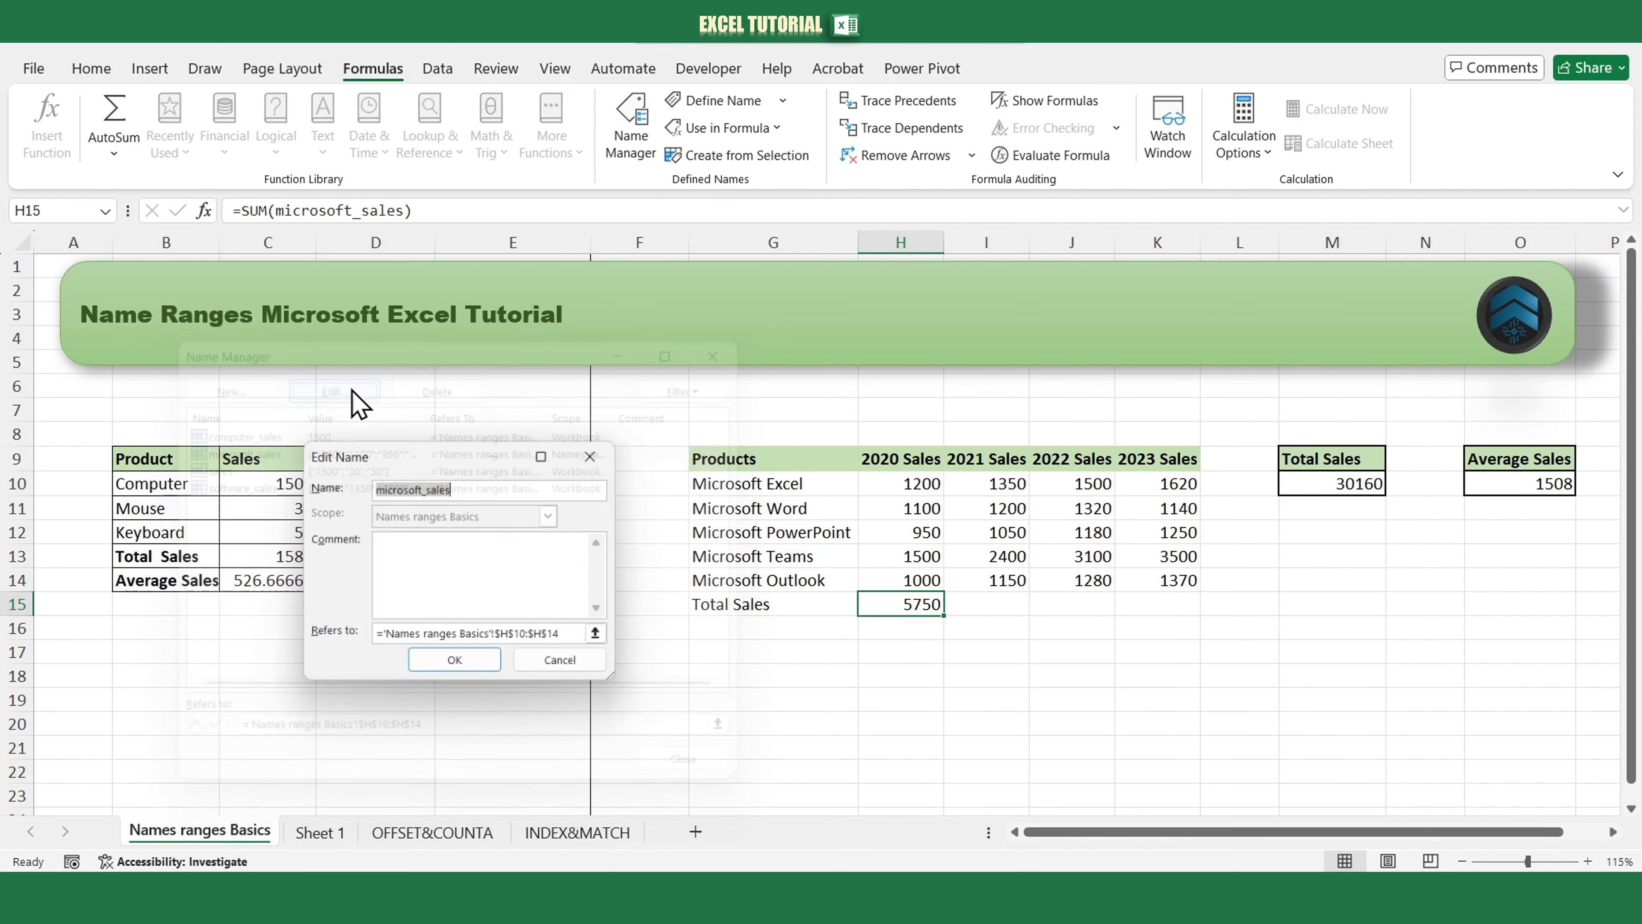
left_click_drag(566, 637, 498, 638)
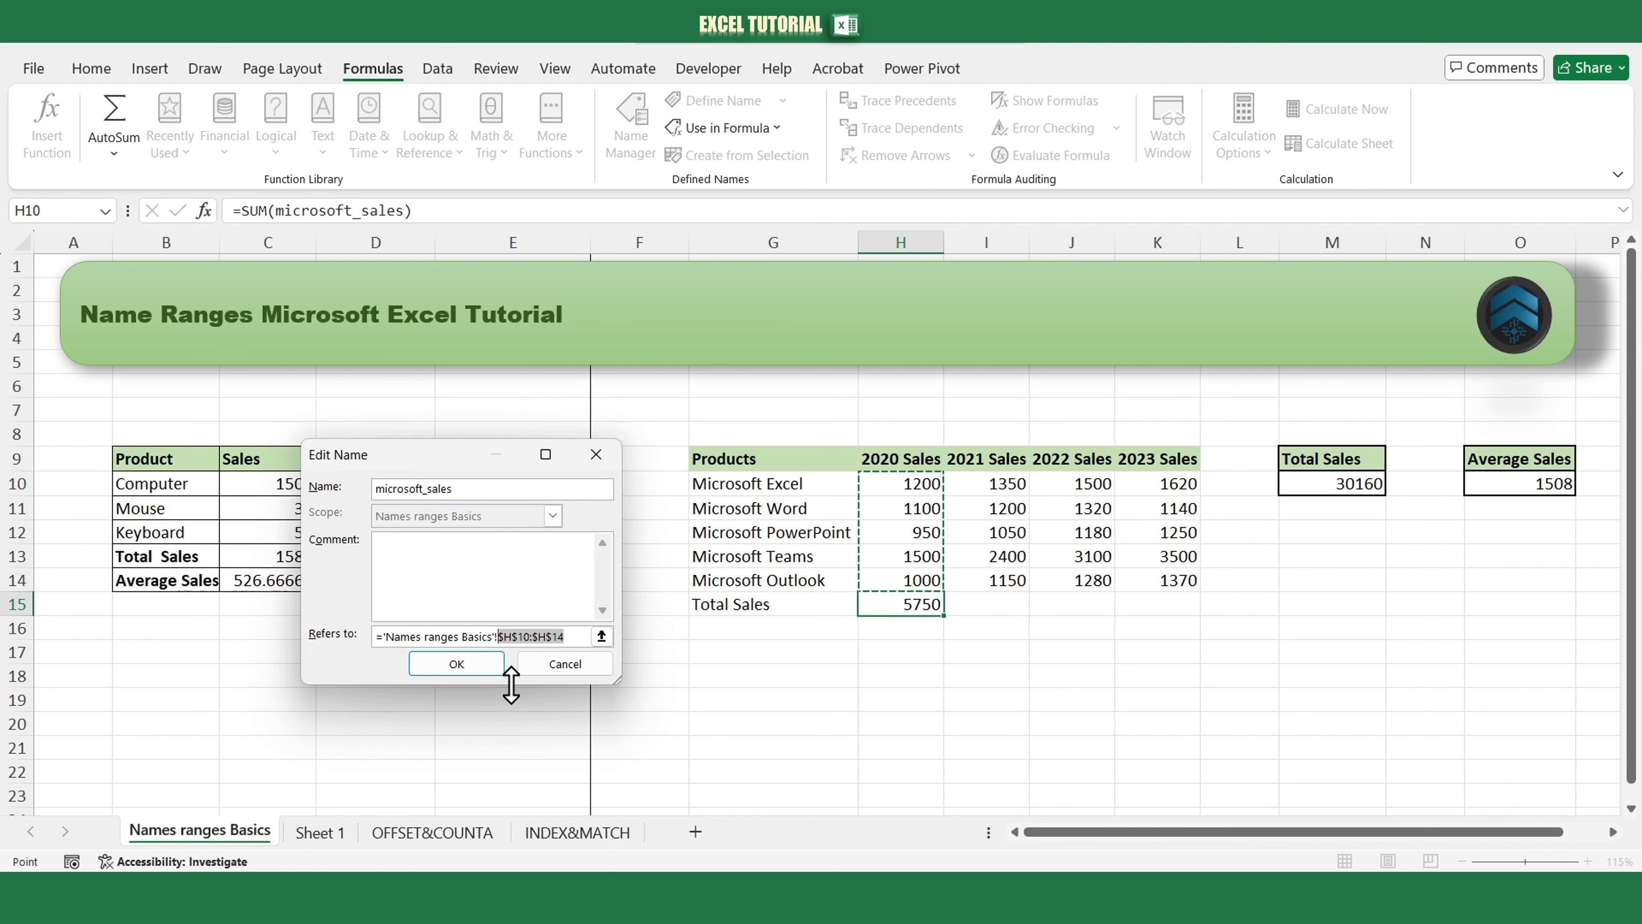
key("F4")
key("F4")
key("F4")
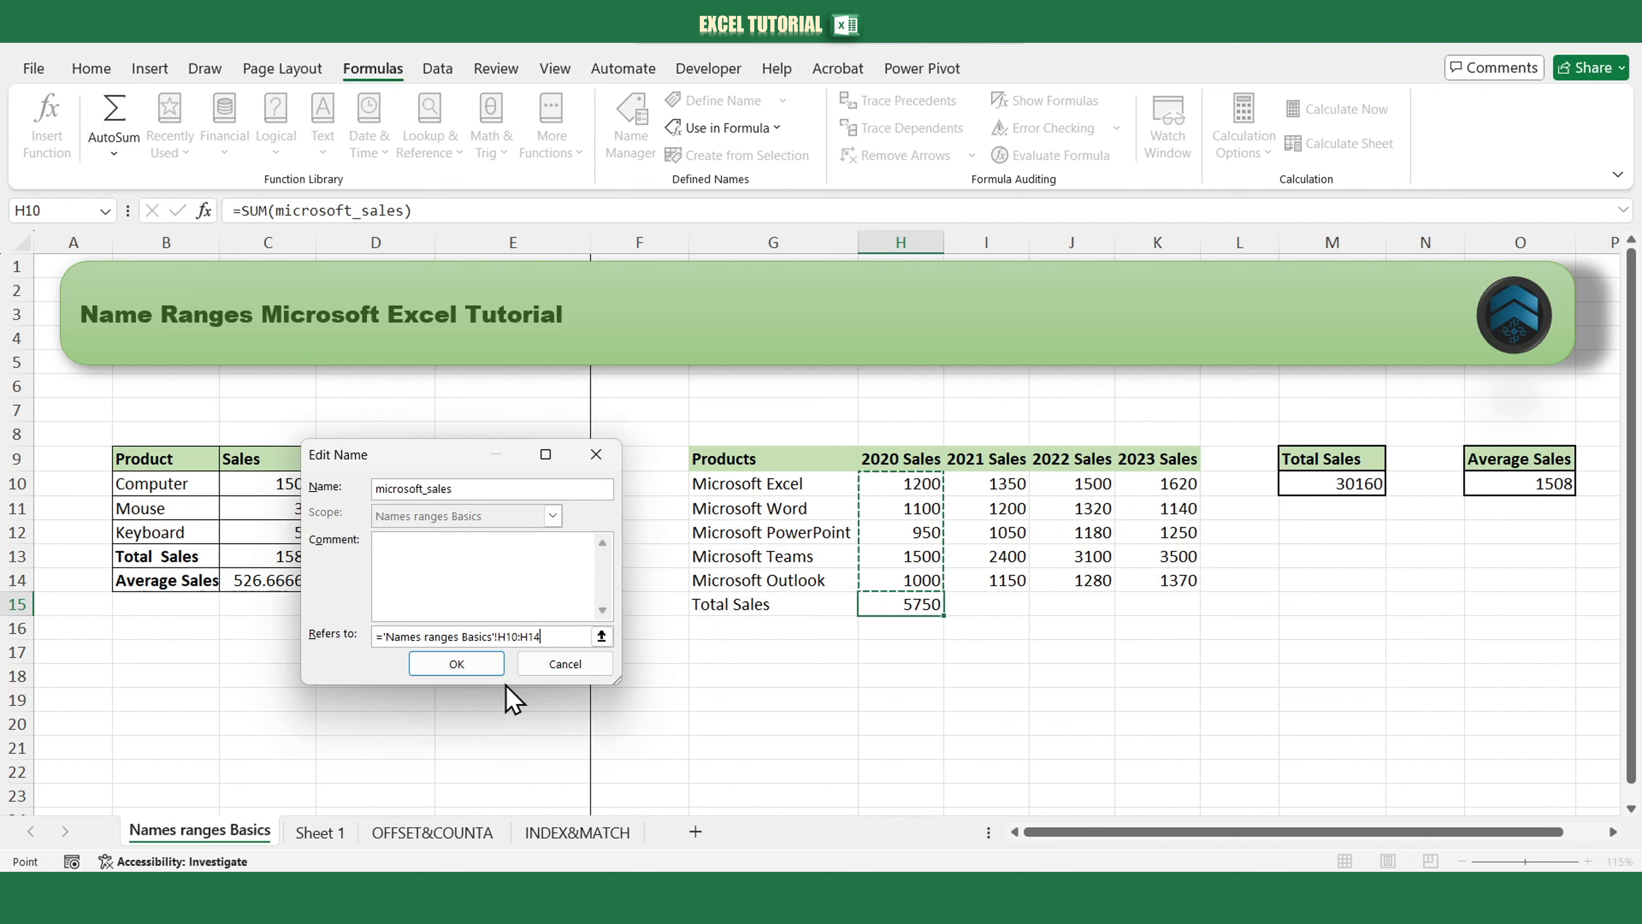
left_click(492, 670)
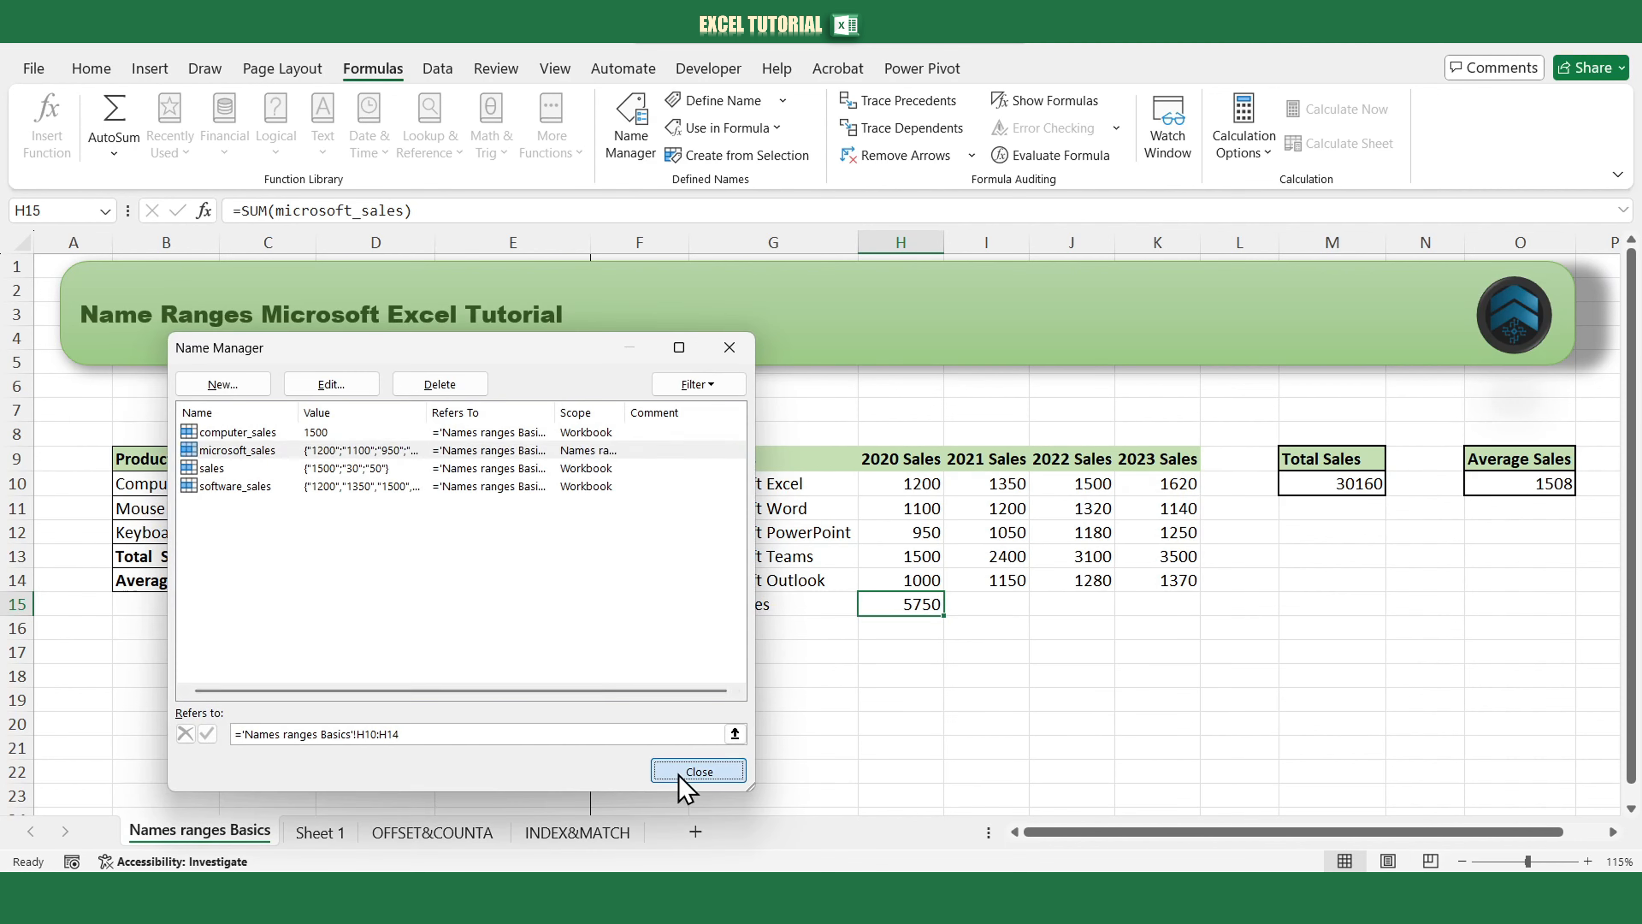
left_click(680, 776)
Fill the H15 total formula across the Total Sales row to K15.
left_click_drag(944, 615, 1174, 617)
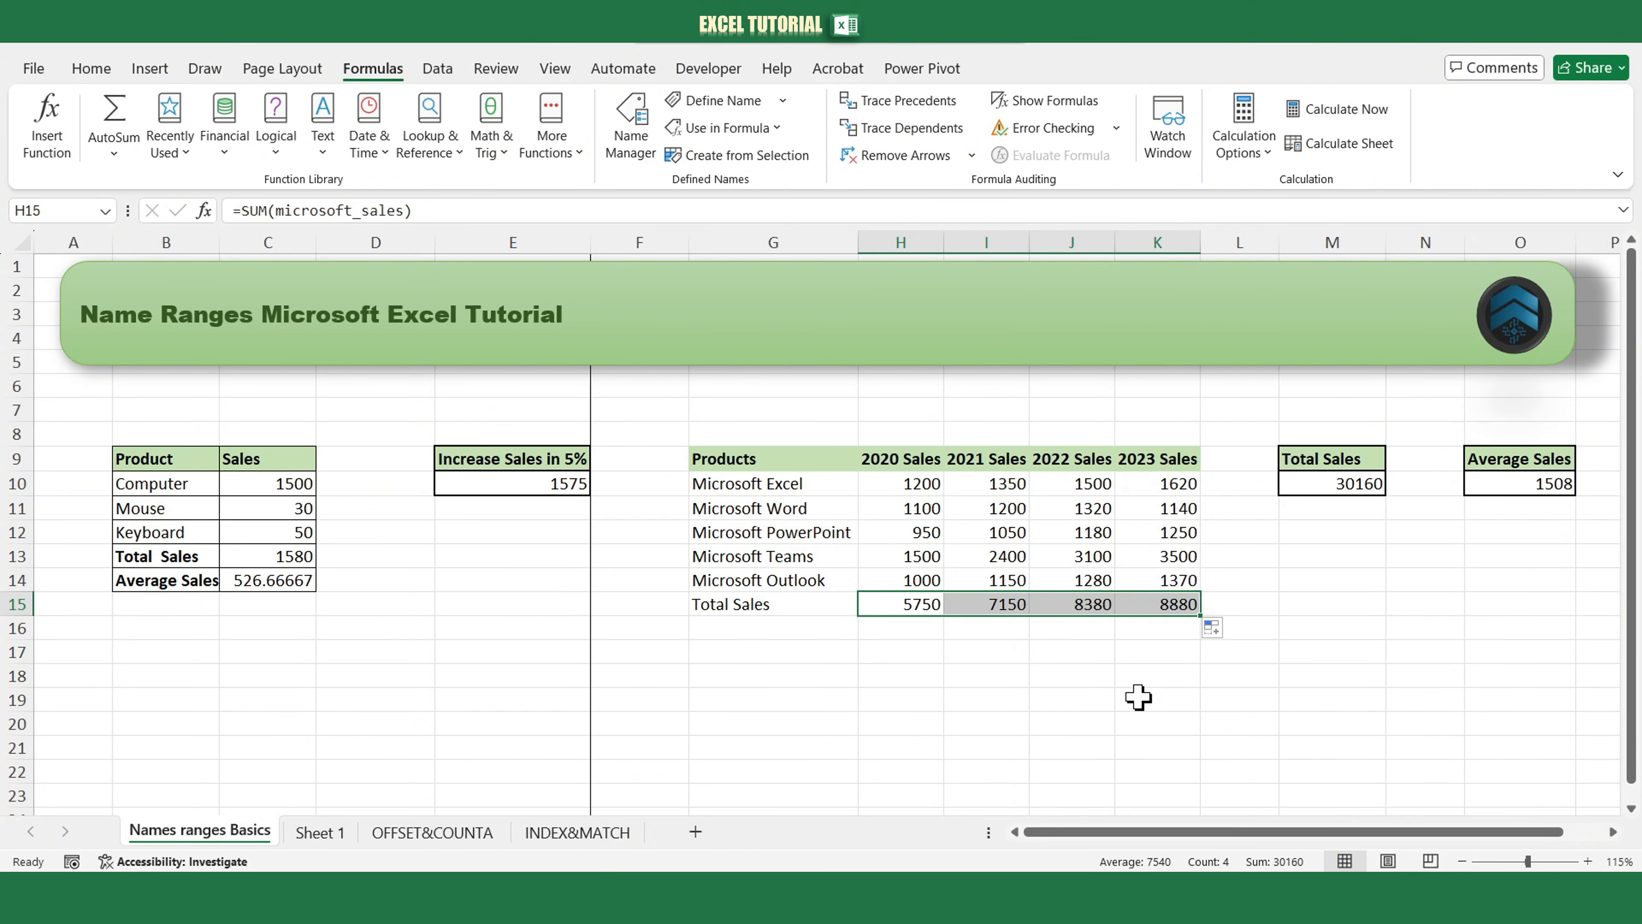
left_click(1300, 627)
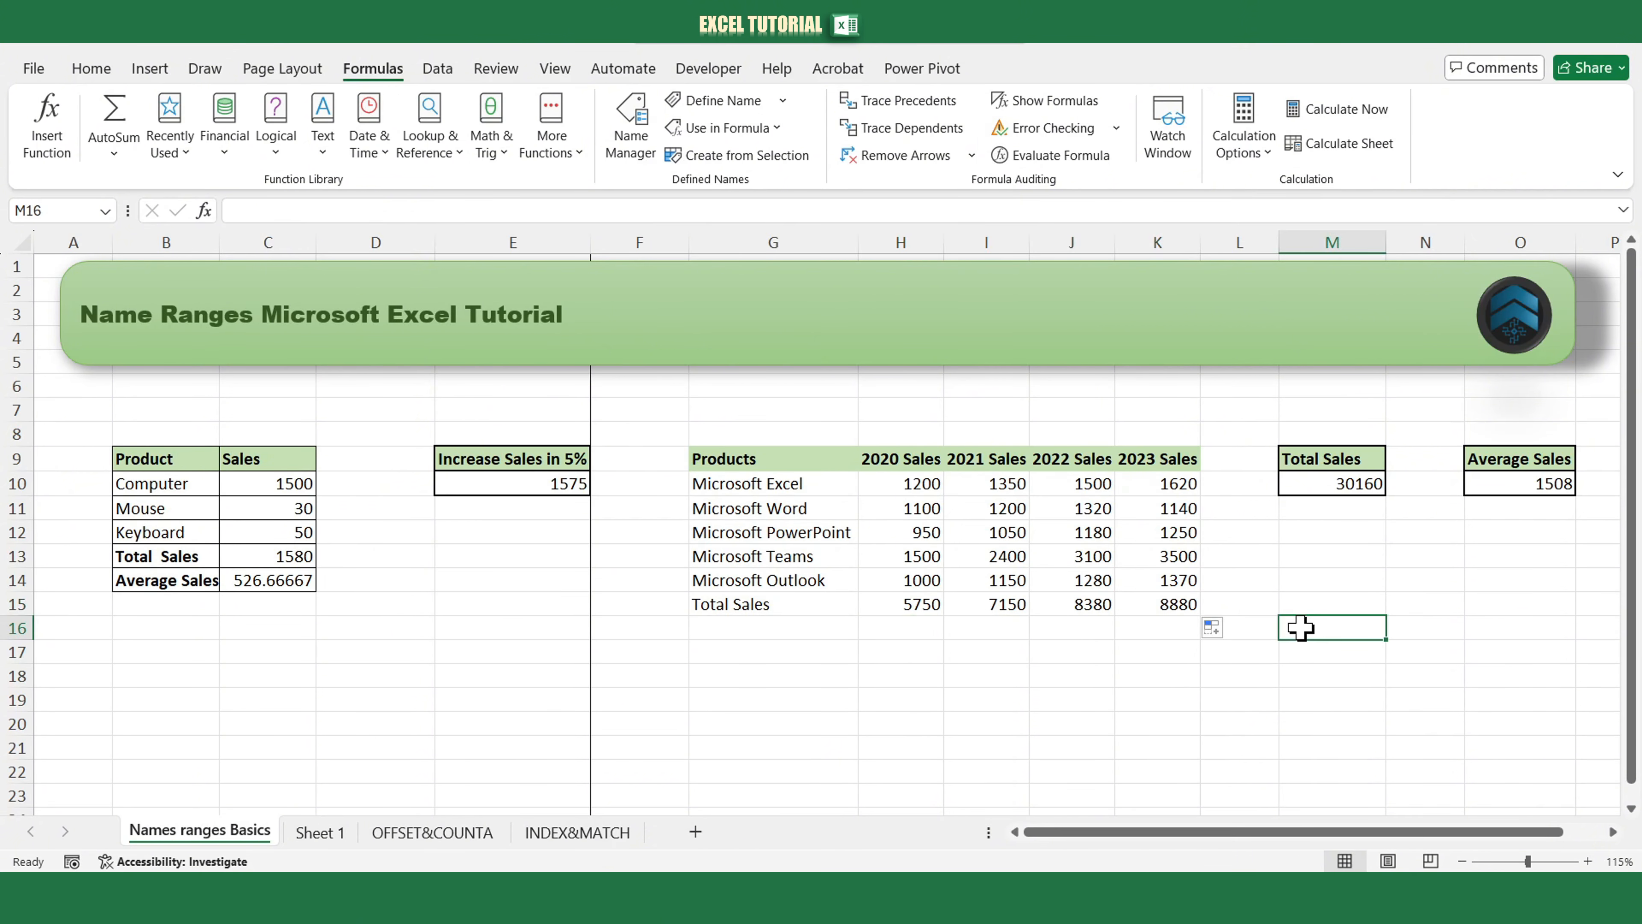
Delete the microsoft_sales name from the workbook's defined names, with H15 on the Names ranges Basics sheet active.
left_click(933, 602)
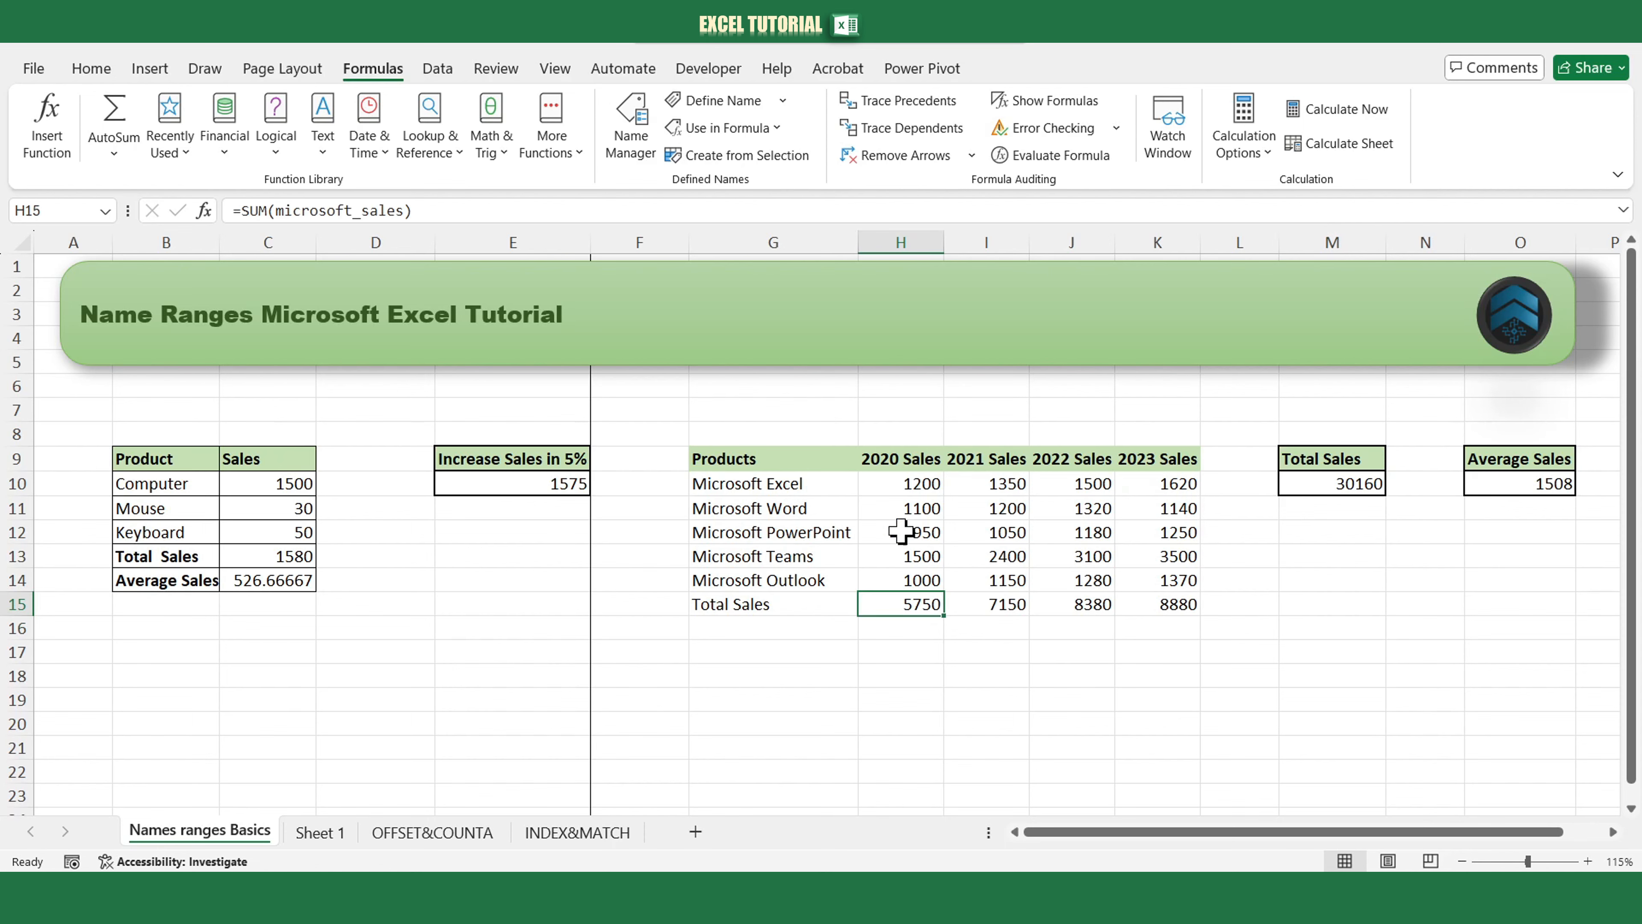
left_click(629, 136)
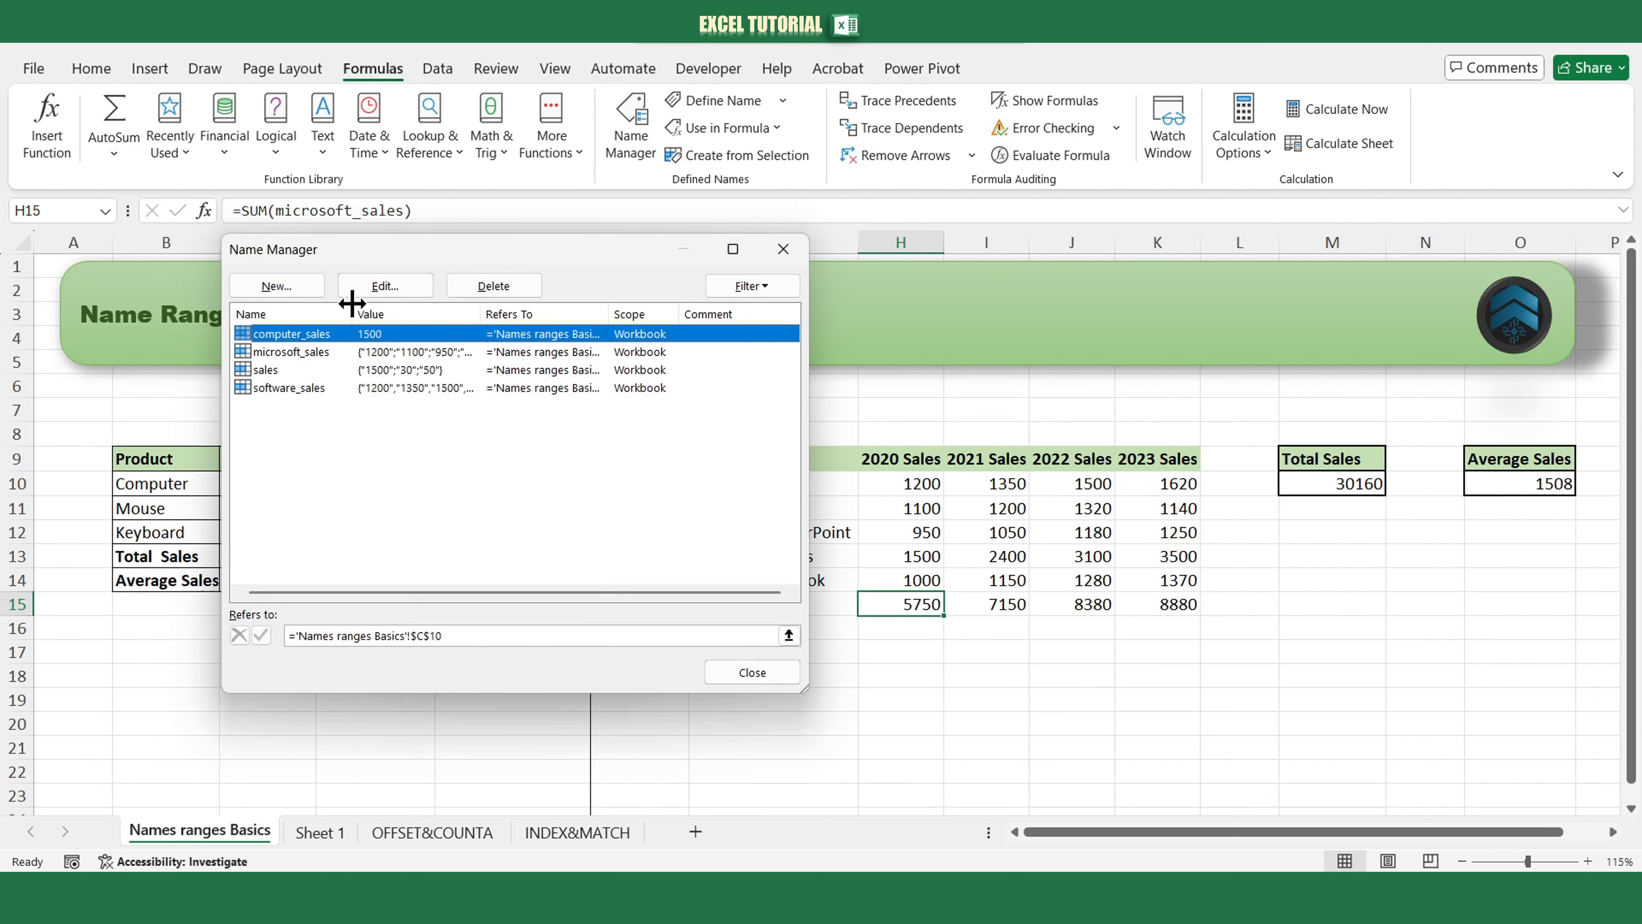
left_click(311, 353)
left_click(385, 287)
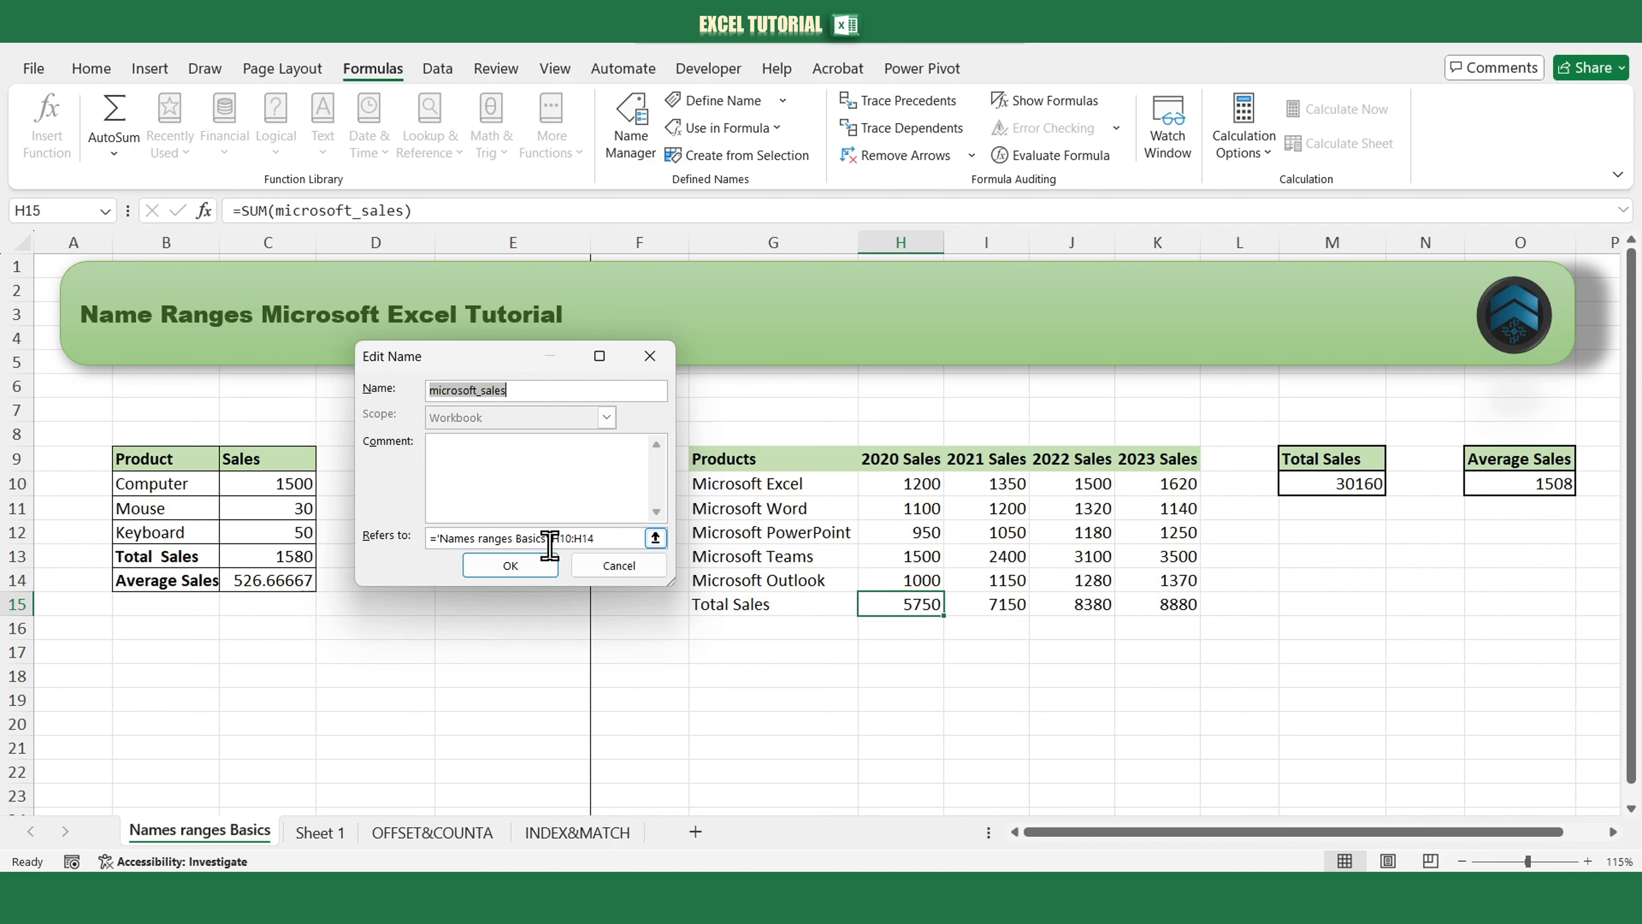
left_click(548, 565)
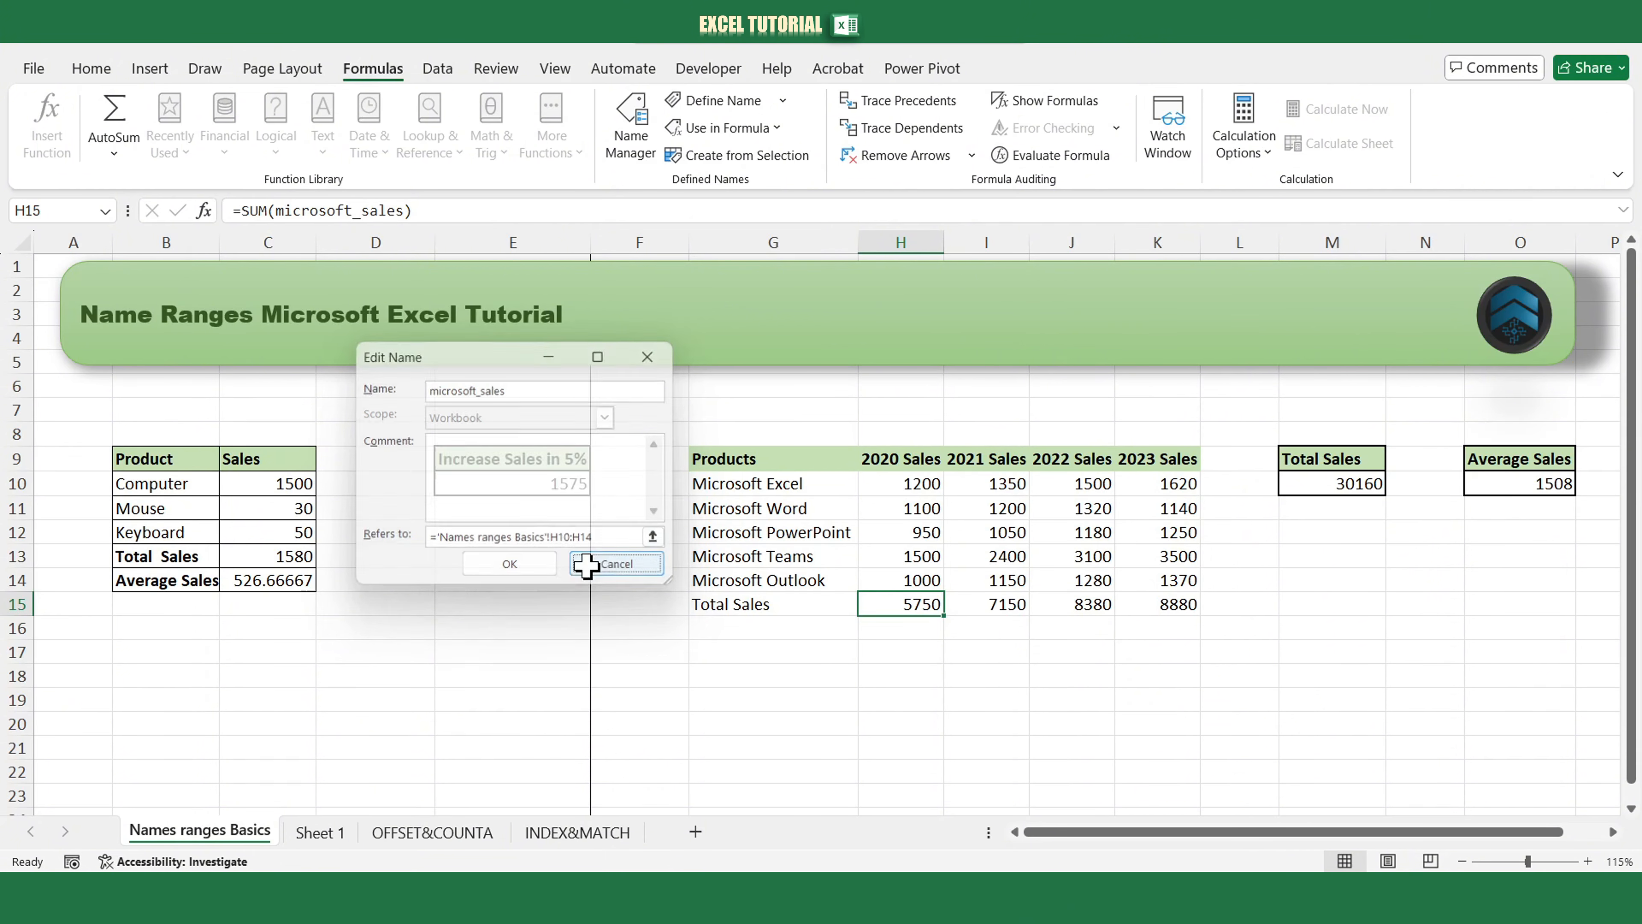
left_click(524, 291)
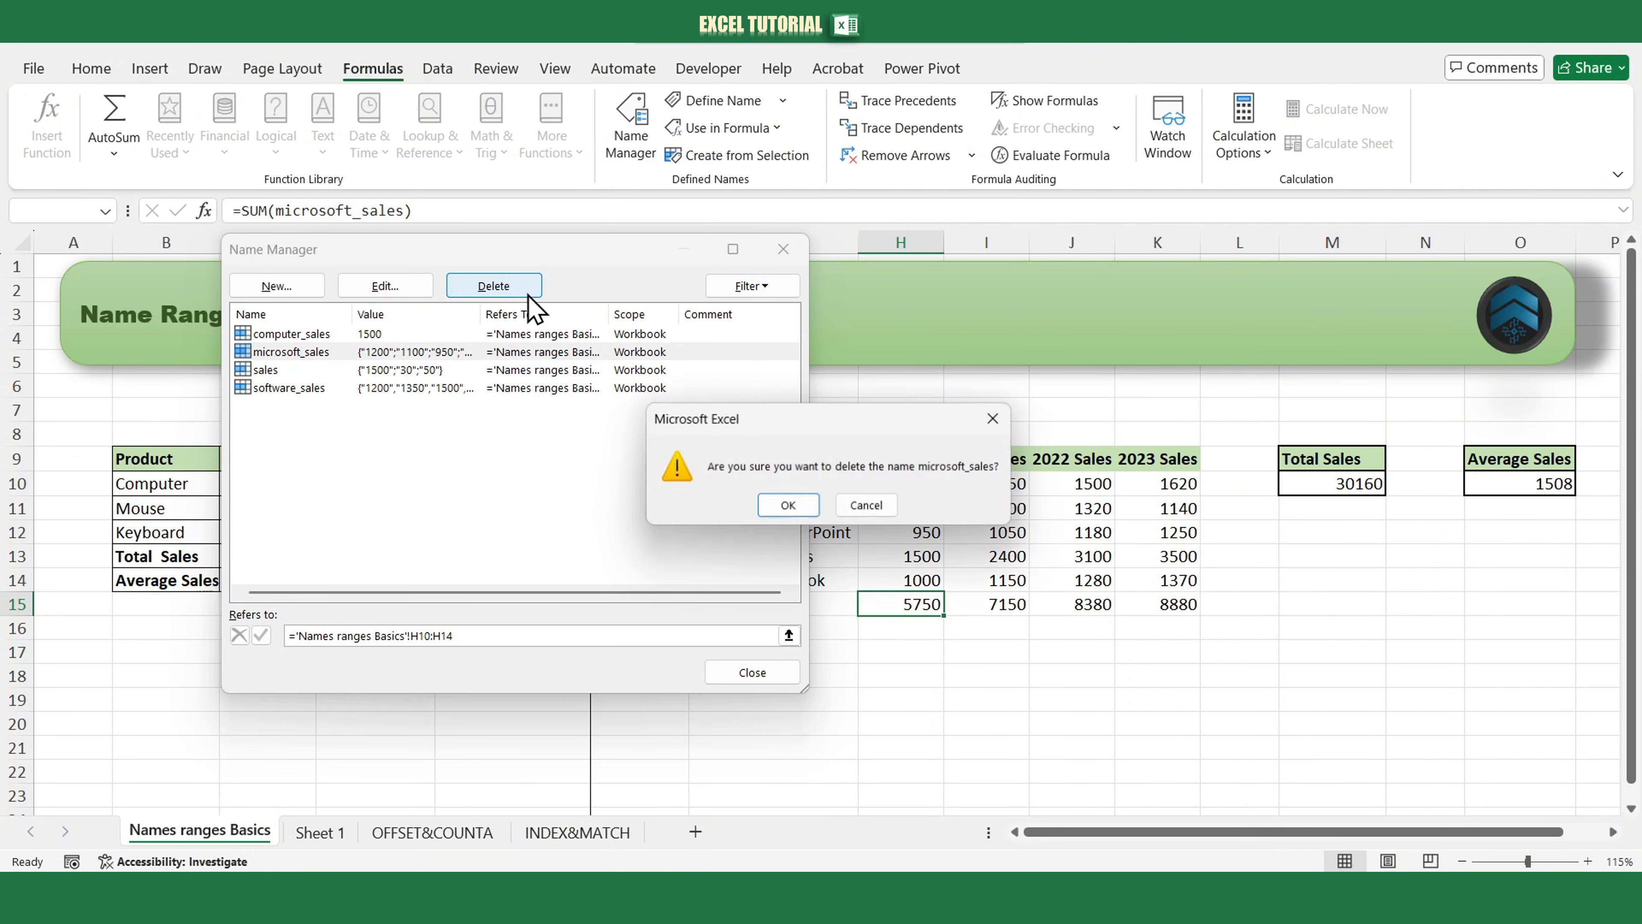
left_click(785, 503)
Define a new workbook-scope name microsoft_sales referring to the relative range 'Names ranges Basics'!H10:H14.
left_click(292, 287)
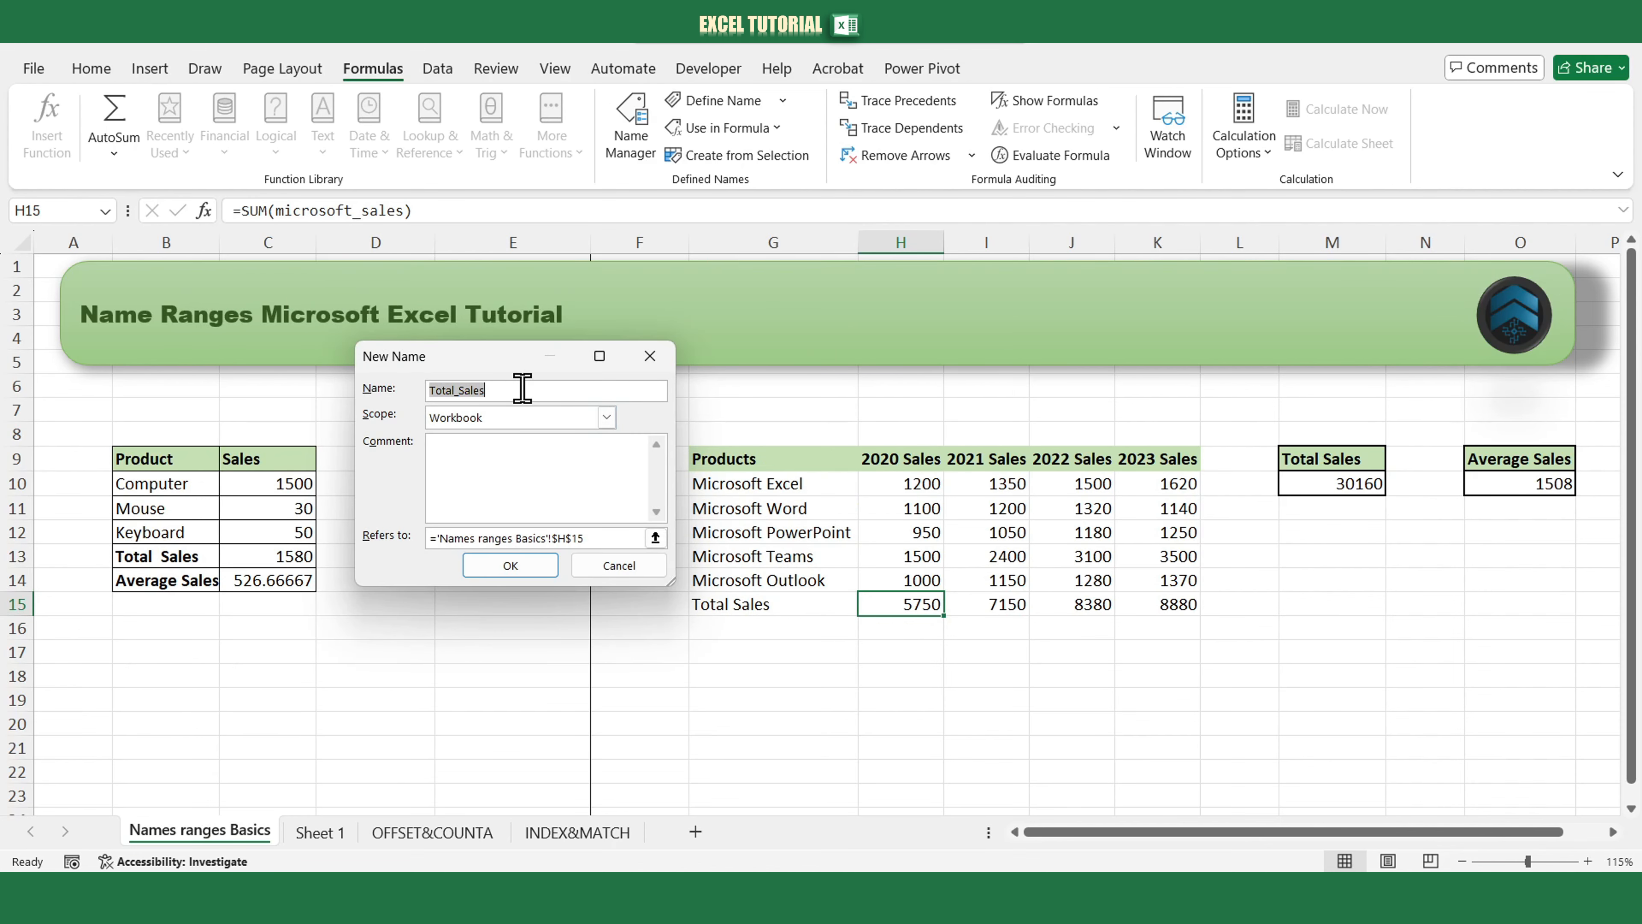
type("microsof")
left_click_drag(600, 546, 440, 538)
left_click_drag(916, 483, 911, 573)
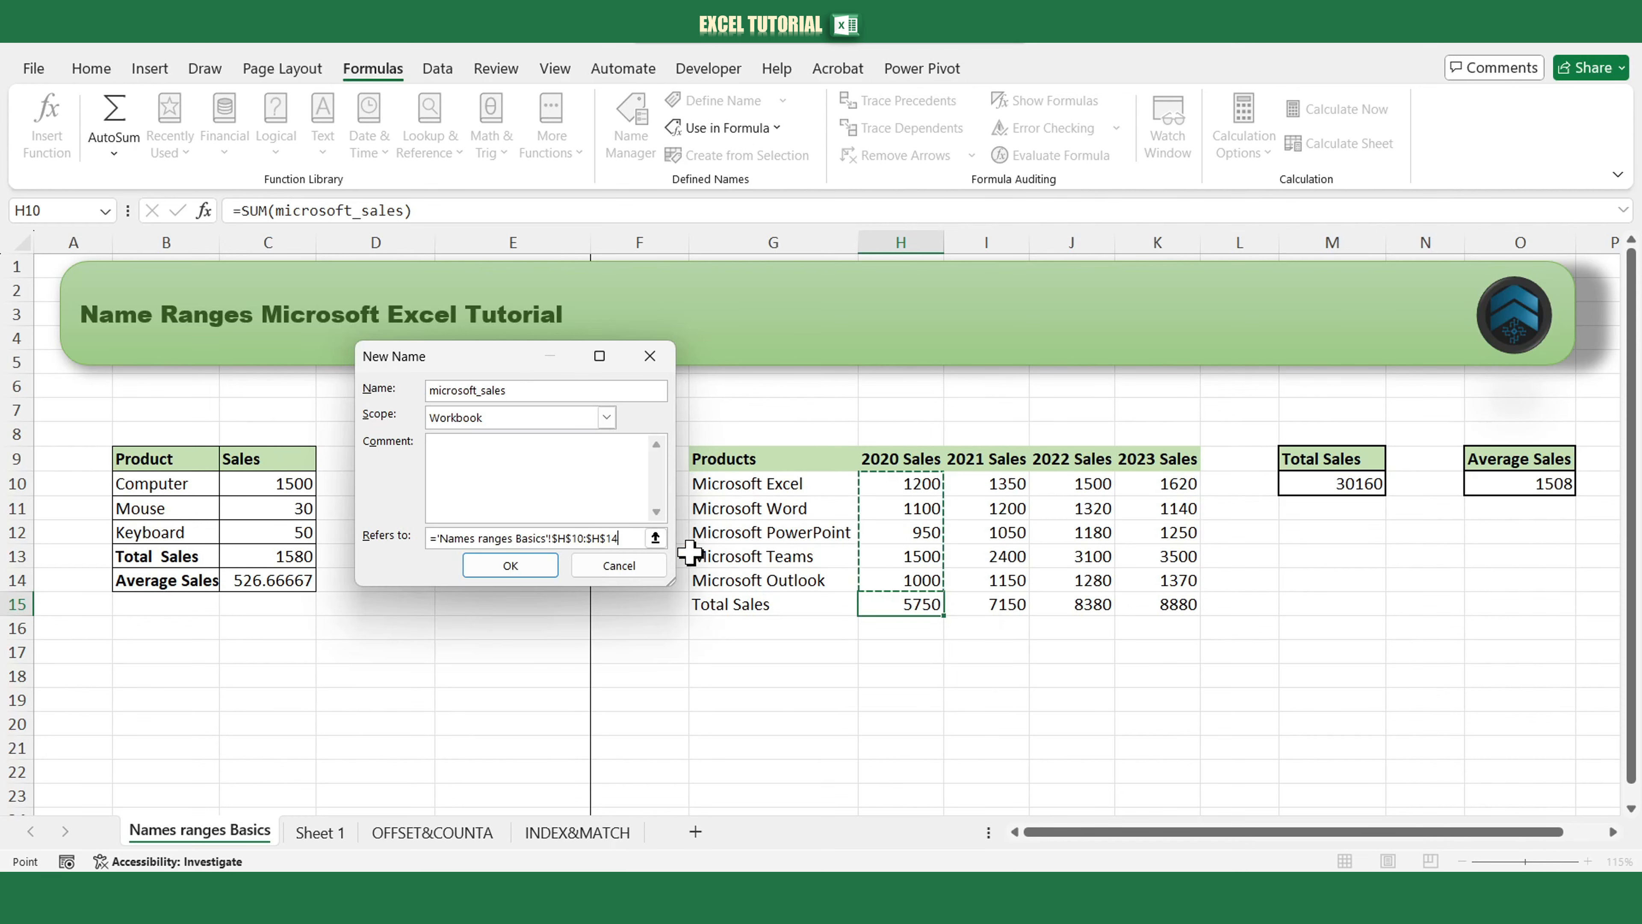
key("F4")
key("F4")
key("F4")
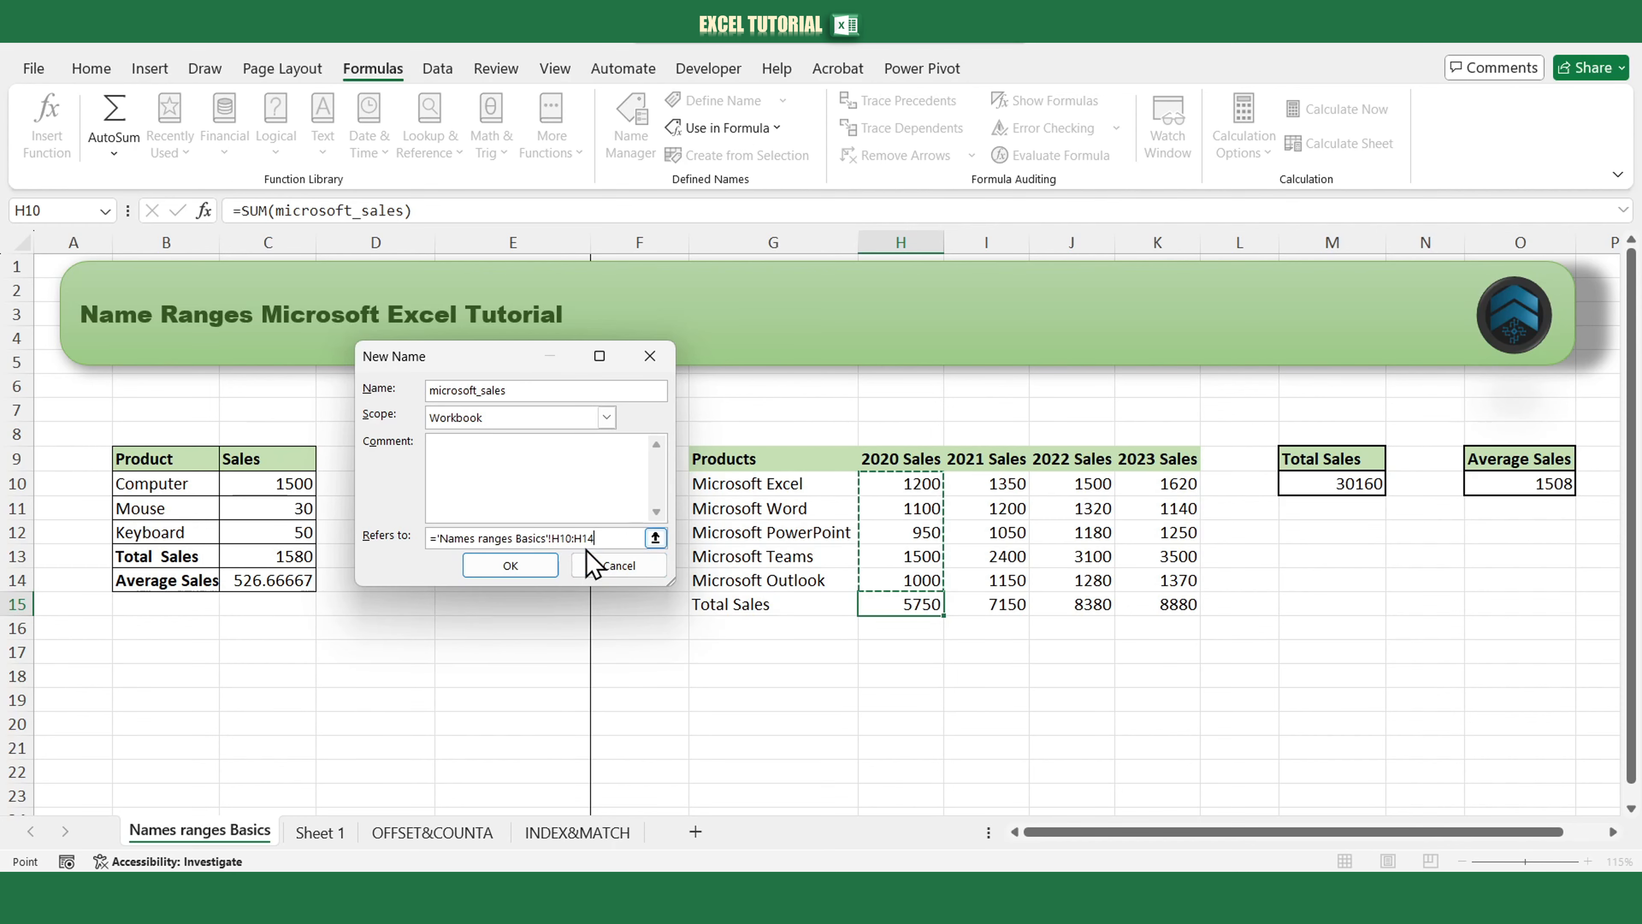
left_click(549, 566)
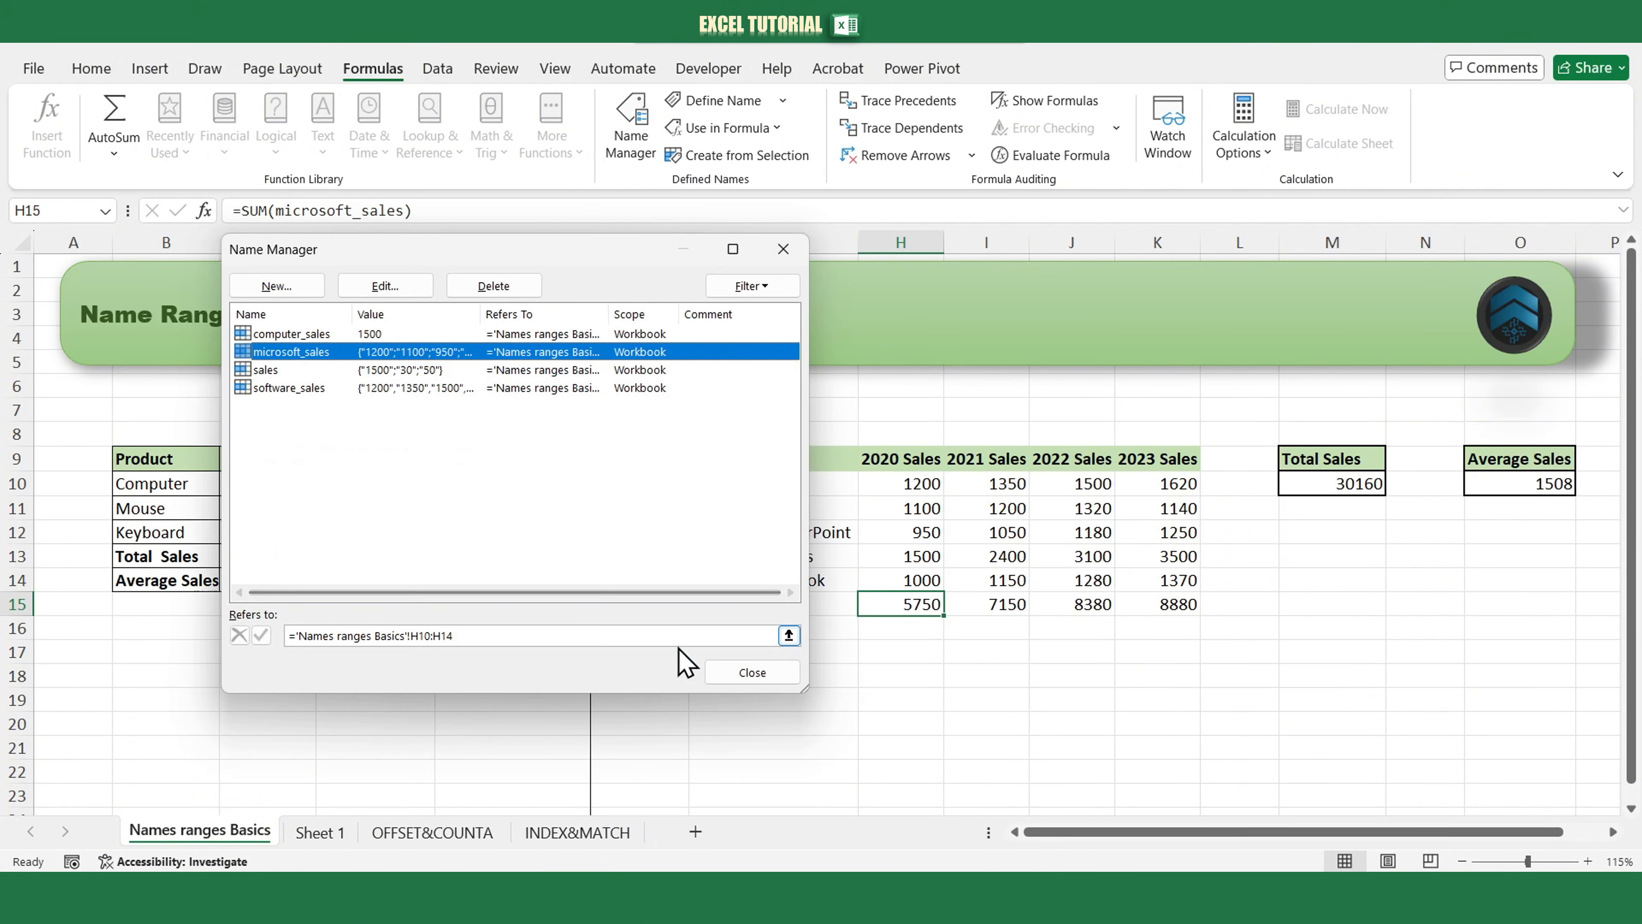
left_click(722, 668)
Enter =sum(microsoft_sales) in H15 of Sheet 1's Total Sales row and compare it with the sum of H10:H14.
left_click(343, 837)
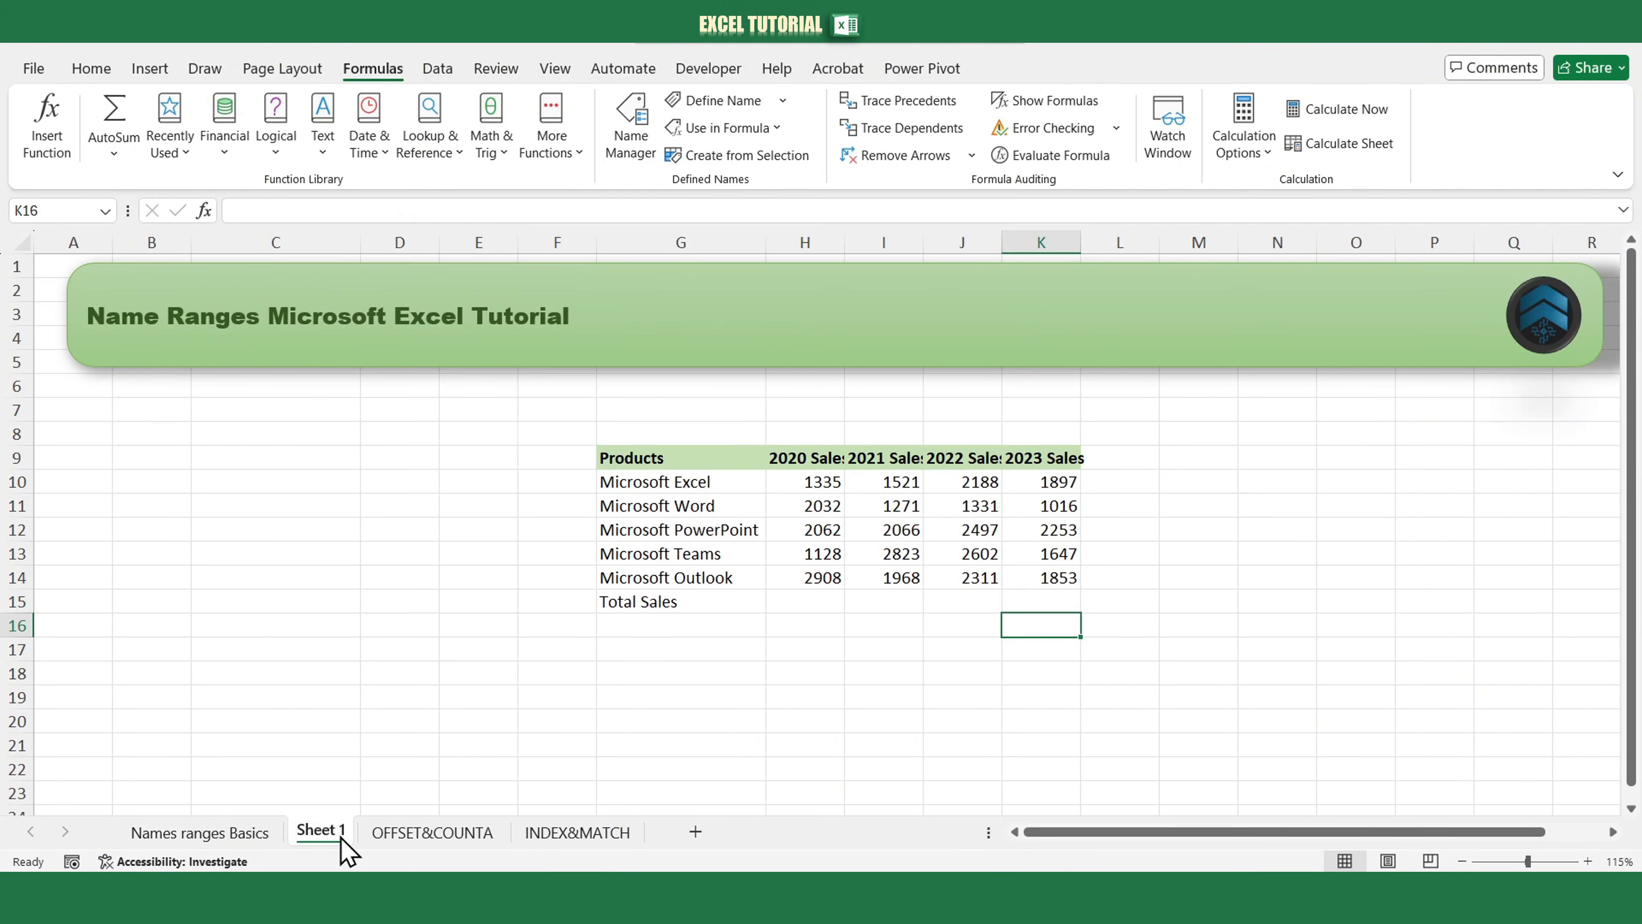
left_click(816, 603)
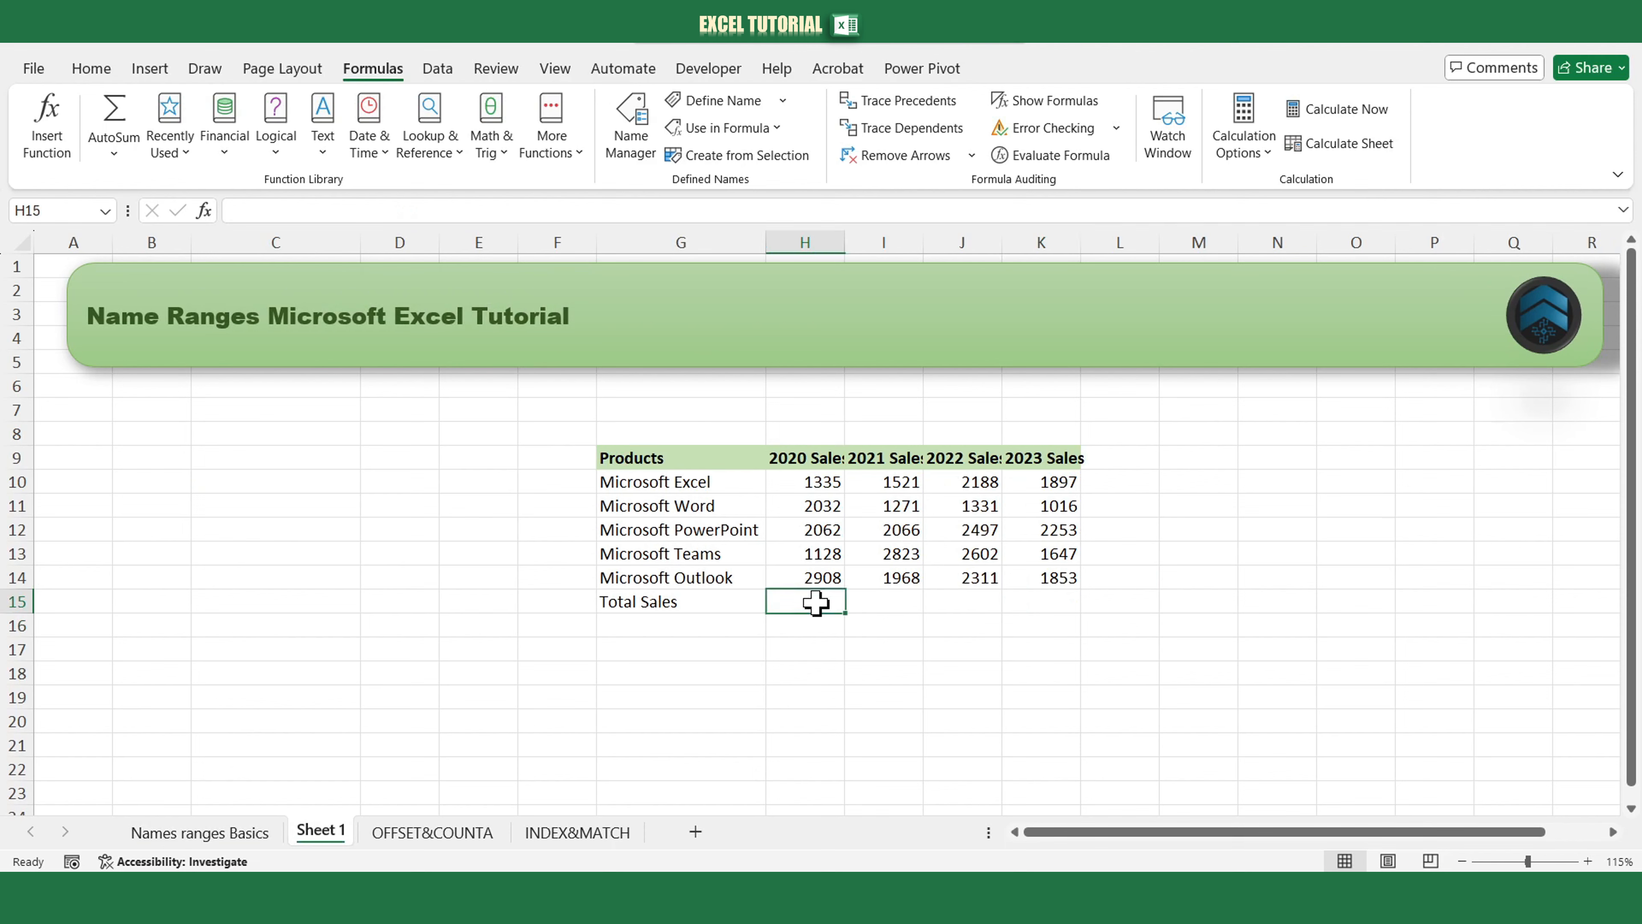
type("=sum(")
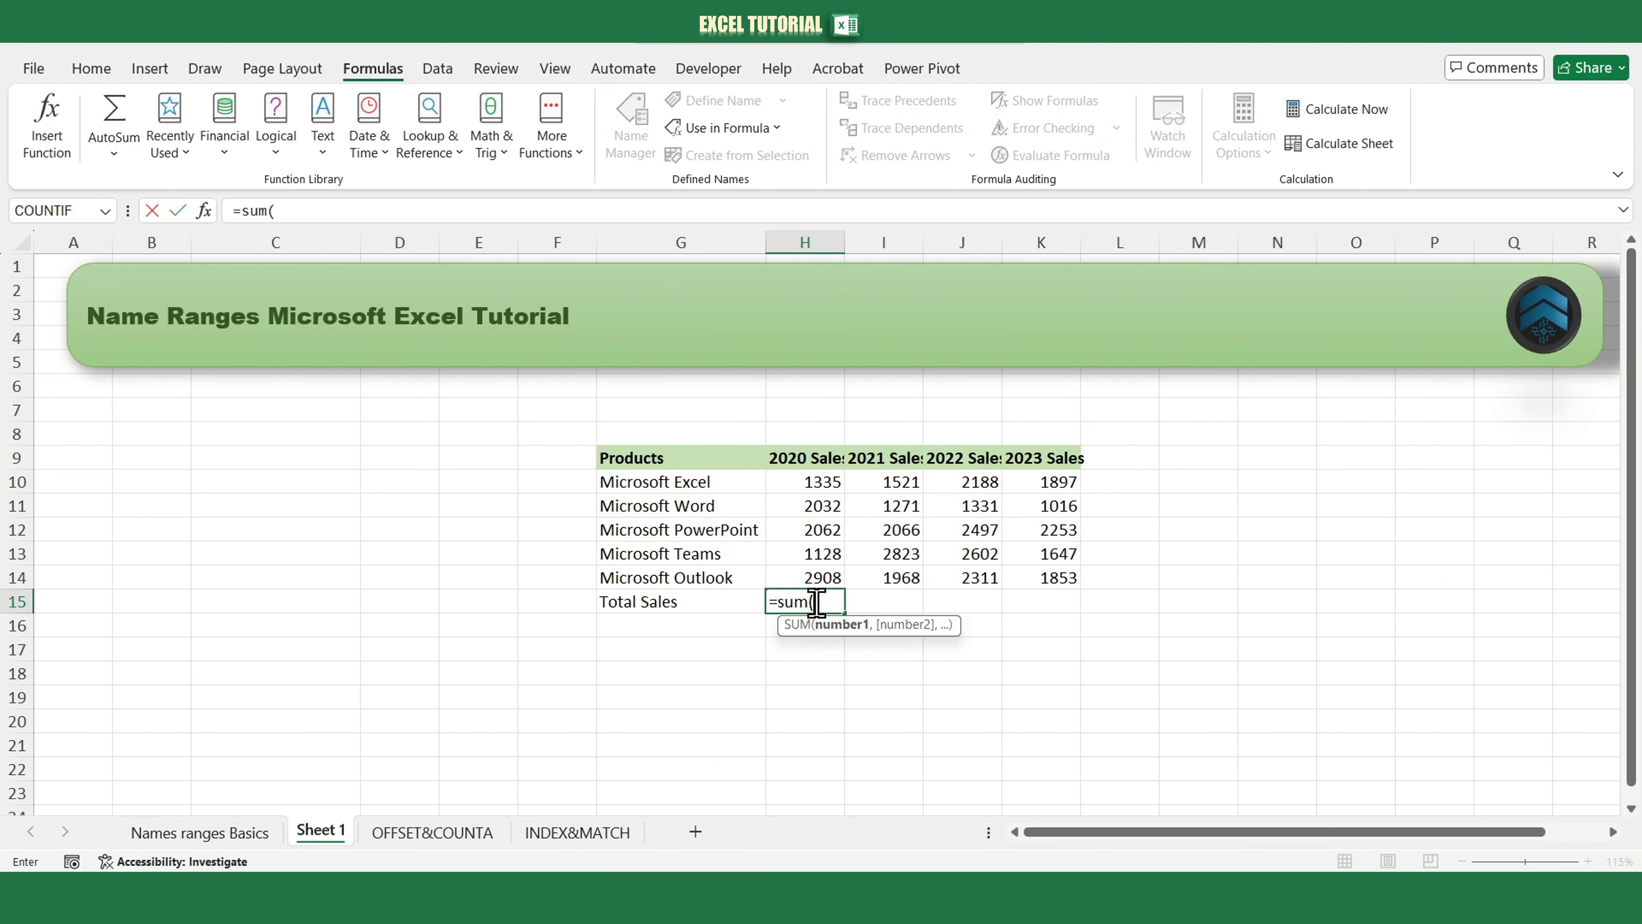
type("microsoft_sales")
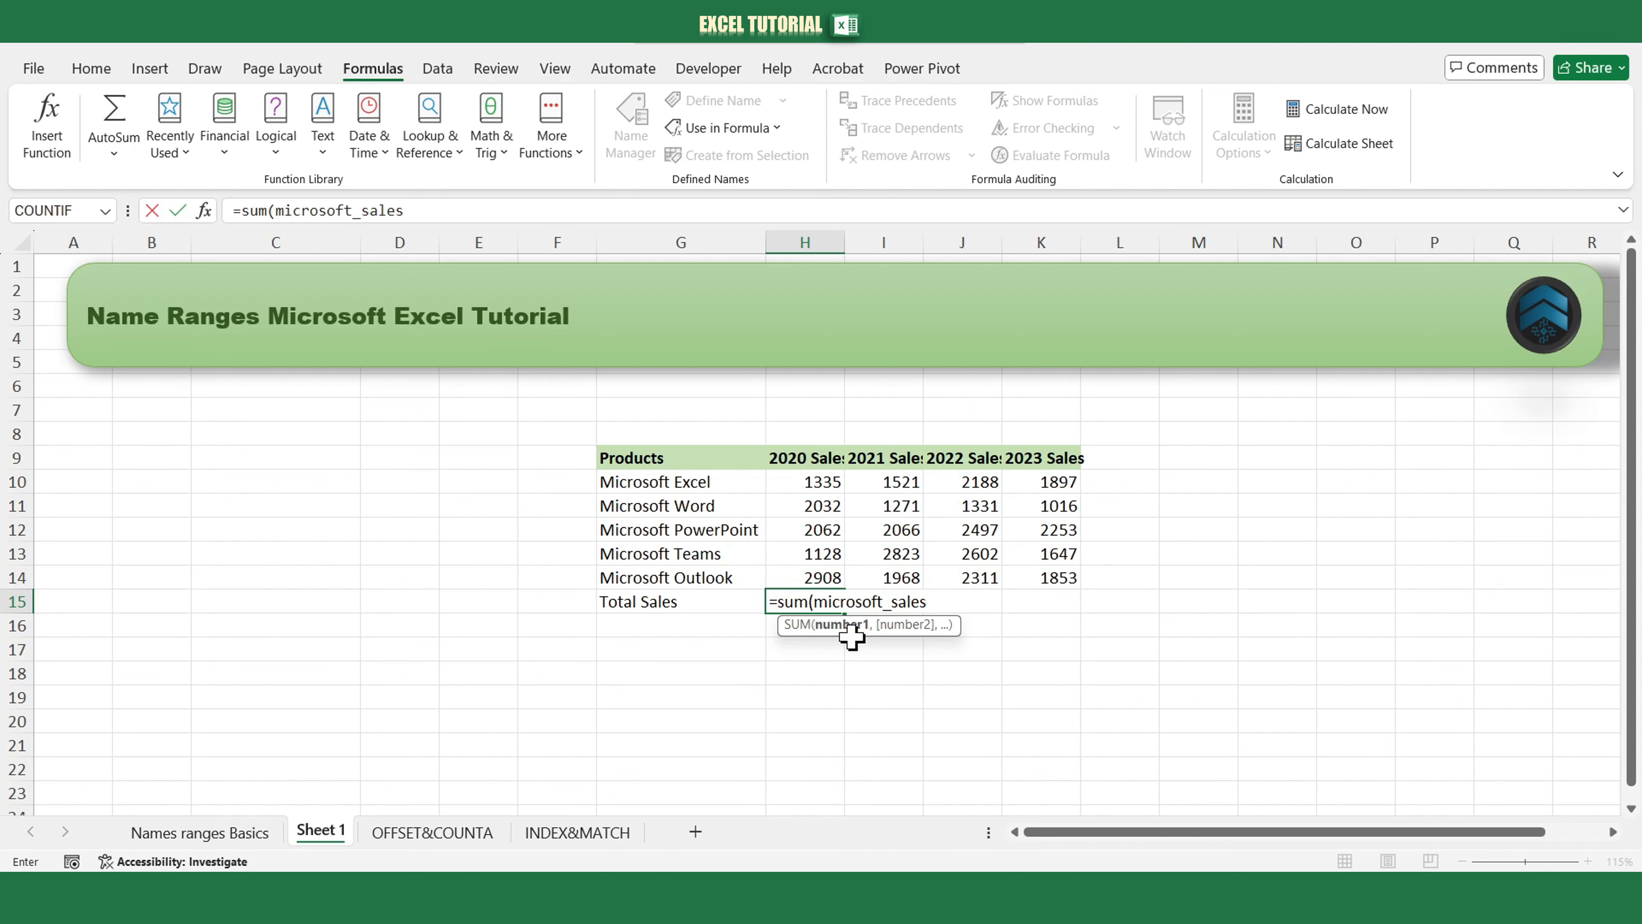
key("Return")
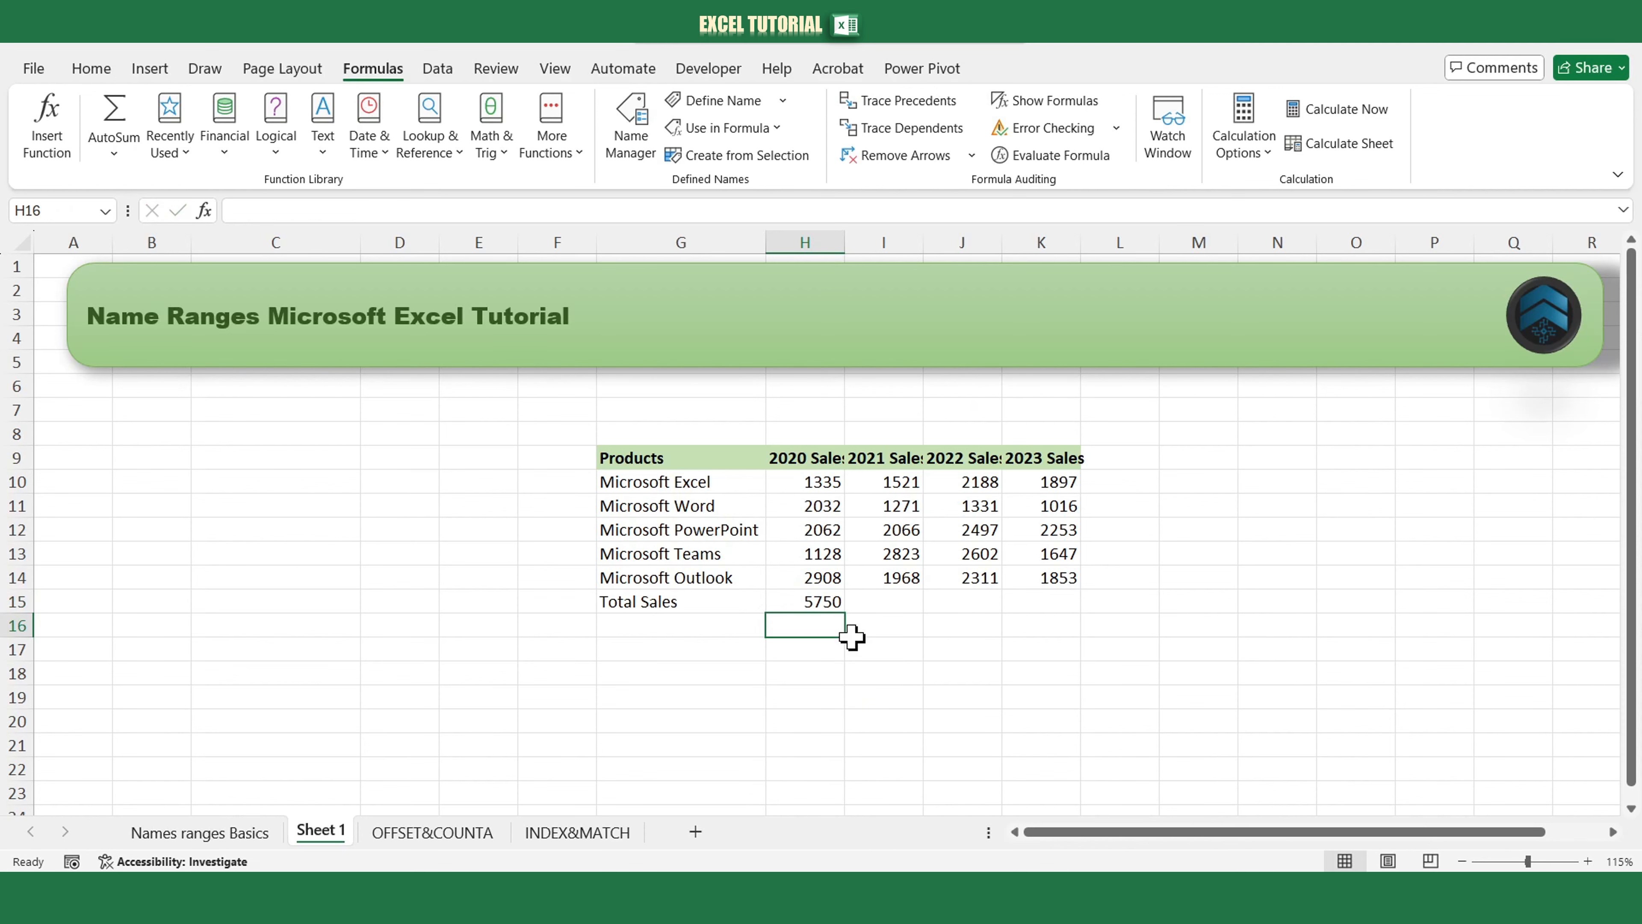
left_click_drag(825, 485, 852, 592)
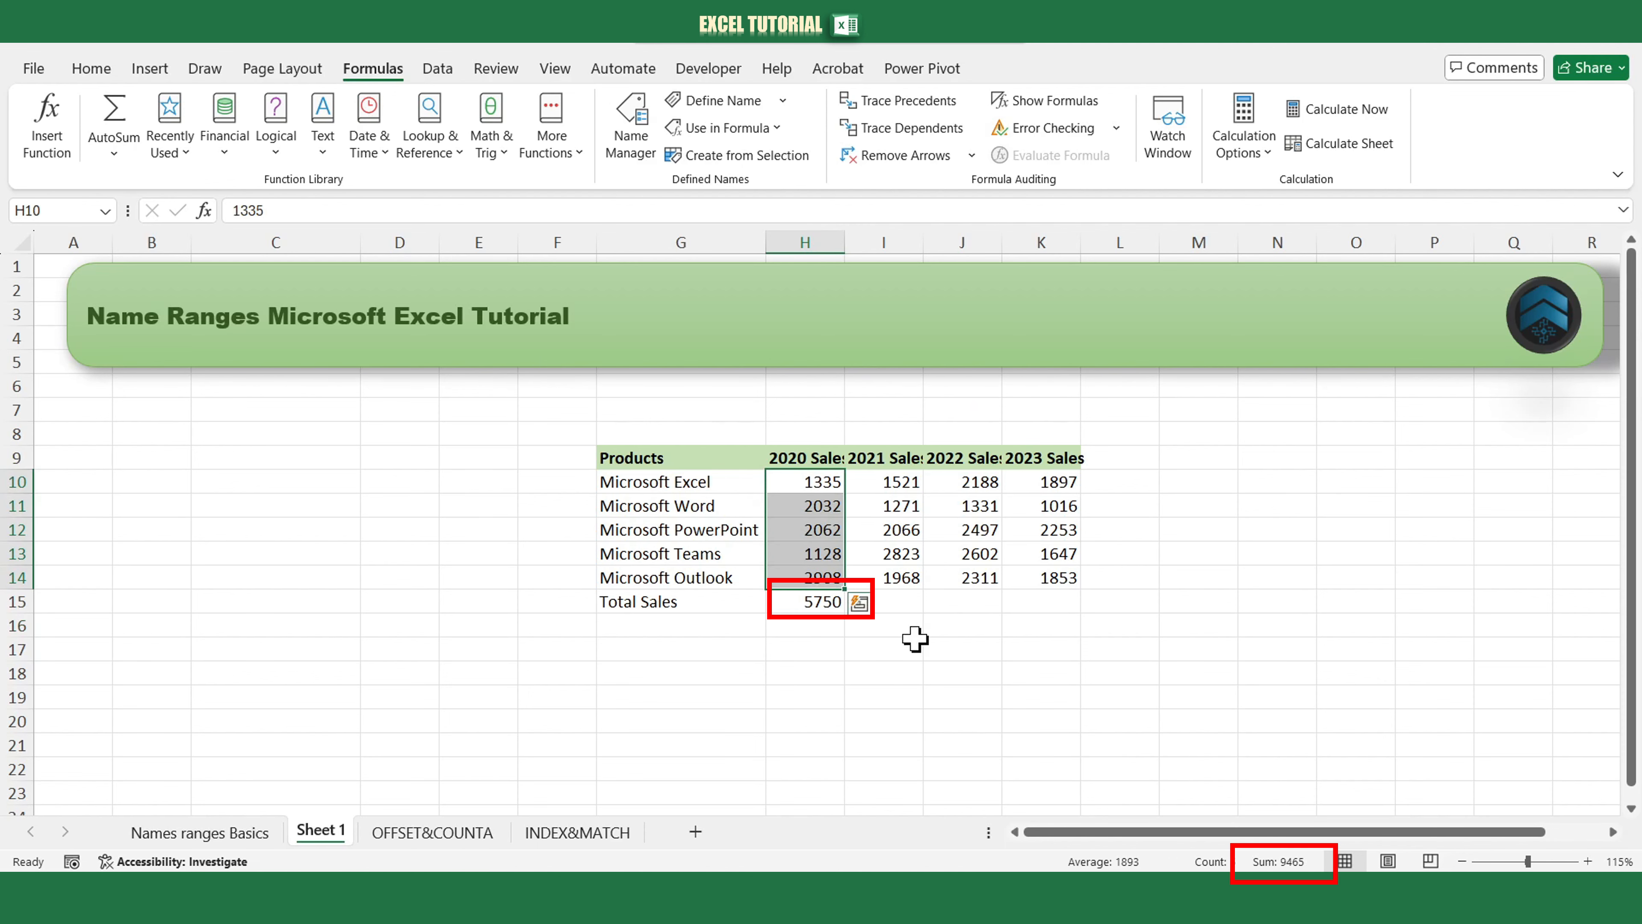
left_click(818, 602)
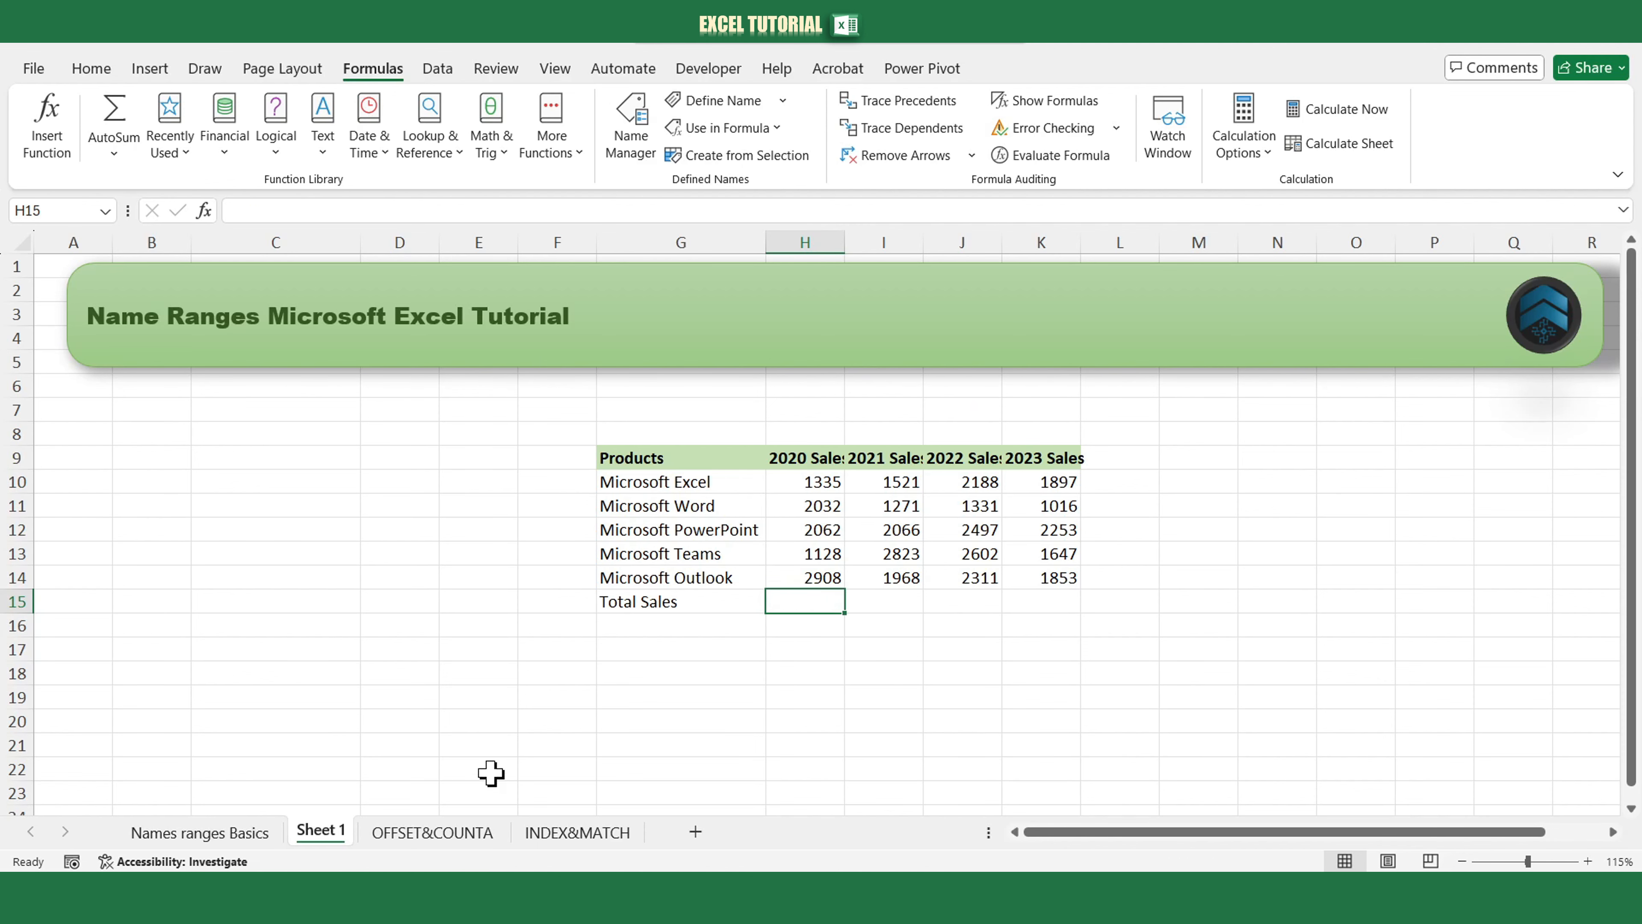
Edit the microsoft_sales name to refer to =!H10:H14, removing the sheet name from the reference.
left_click(262, 833)
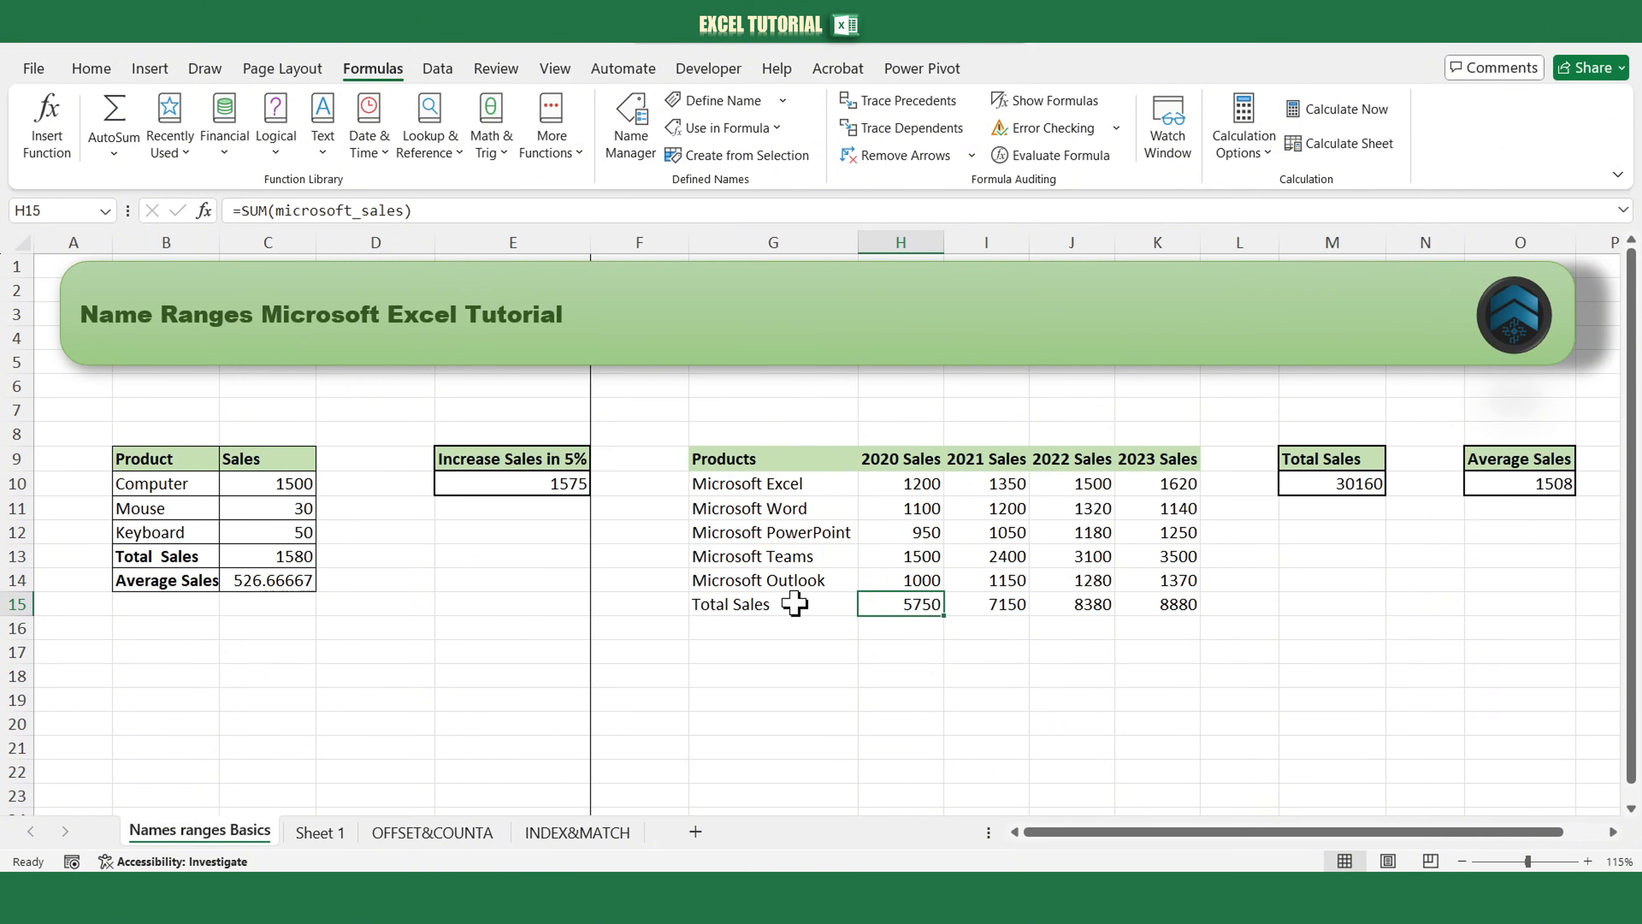
left_click(630, 126)
left_click(341, 353)
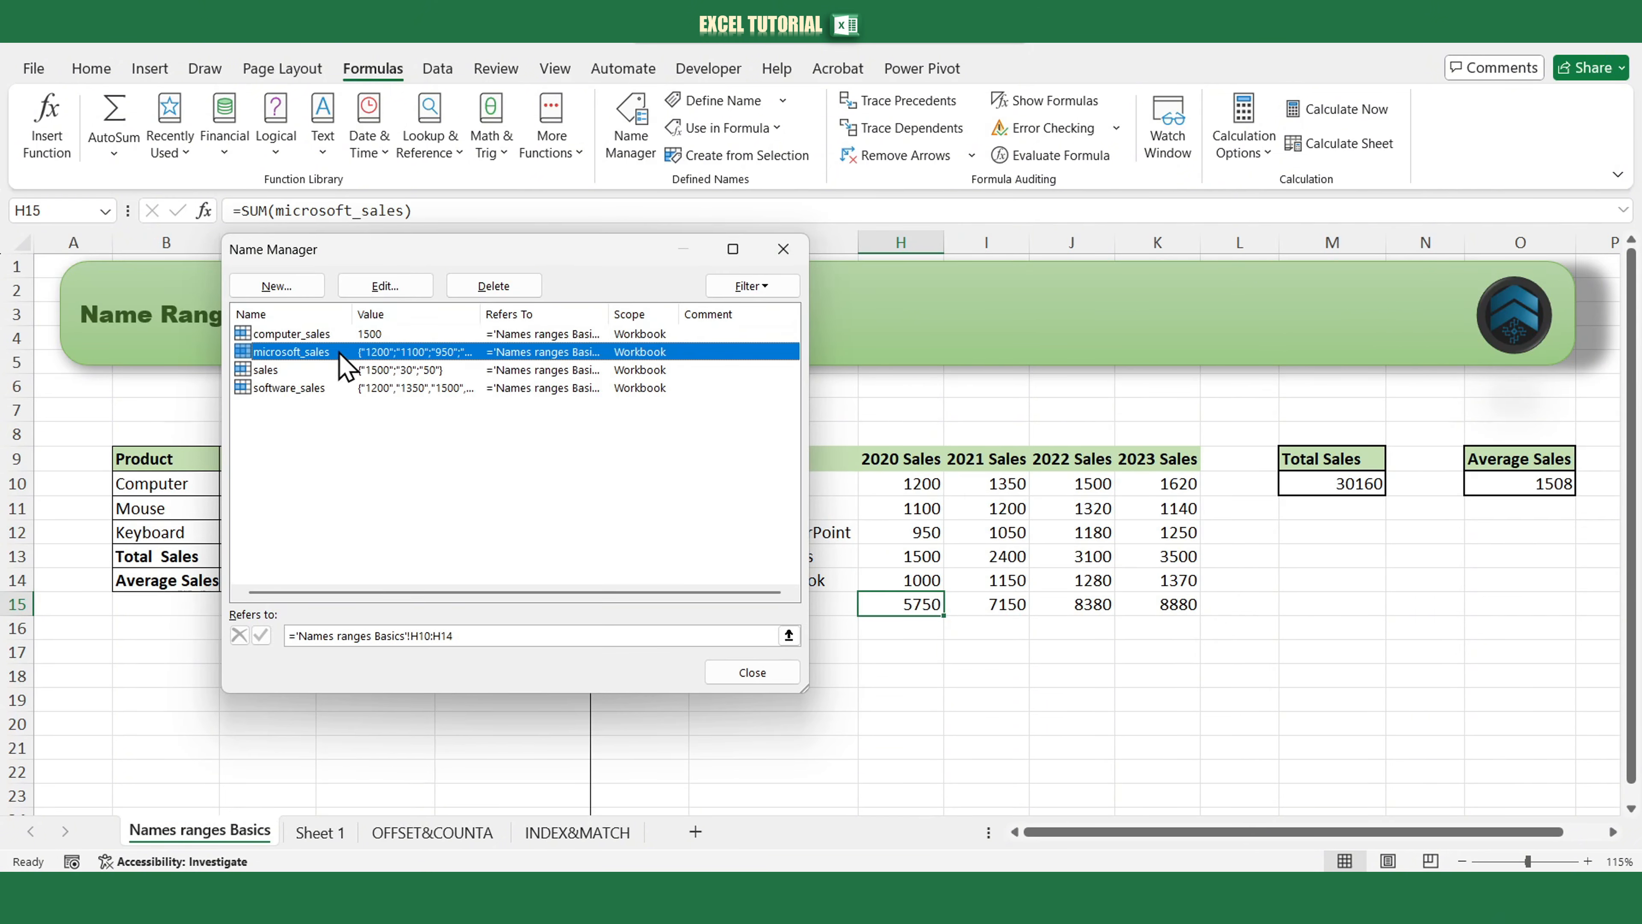
left_click(414, 290)
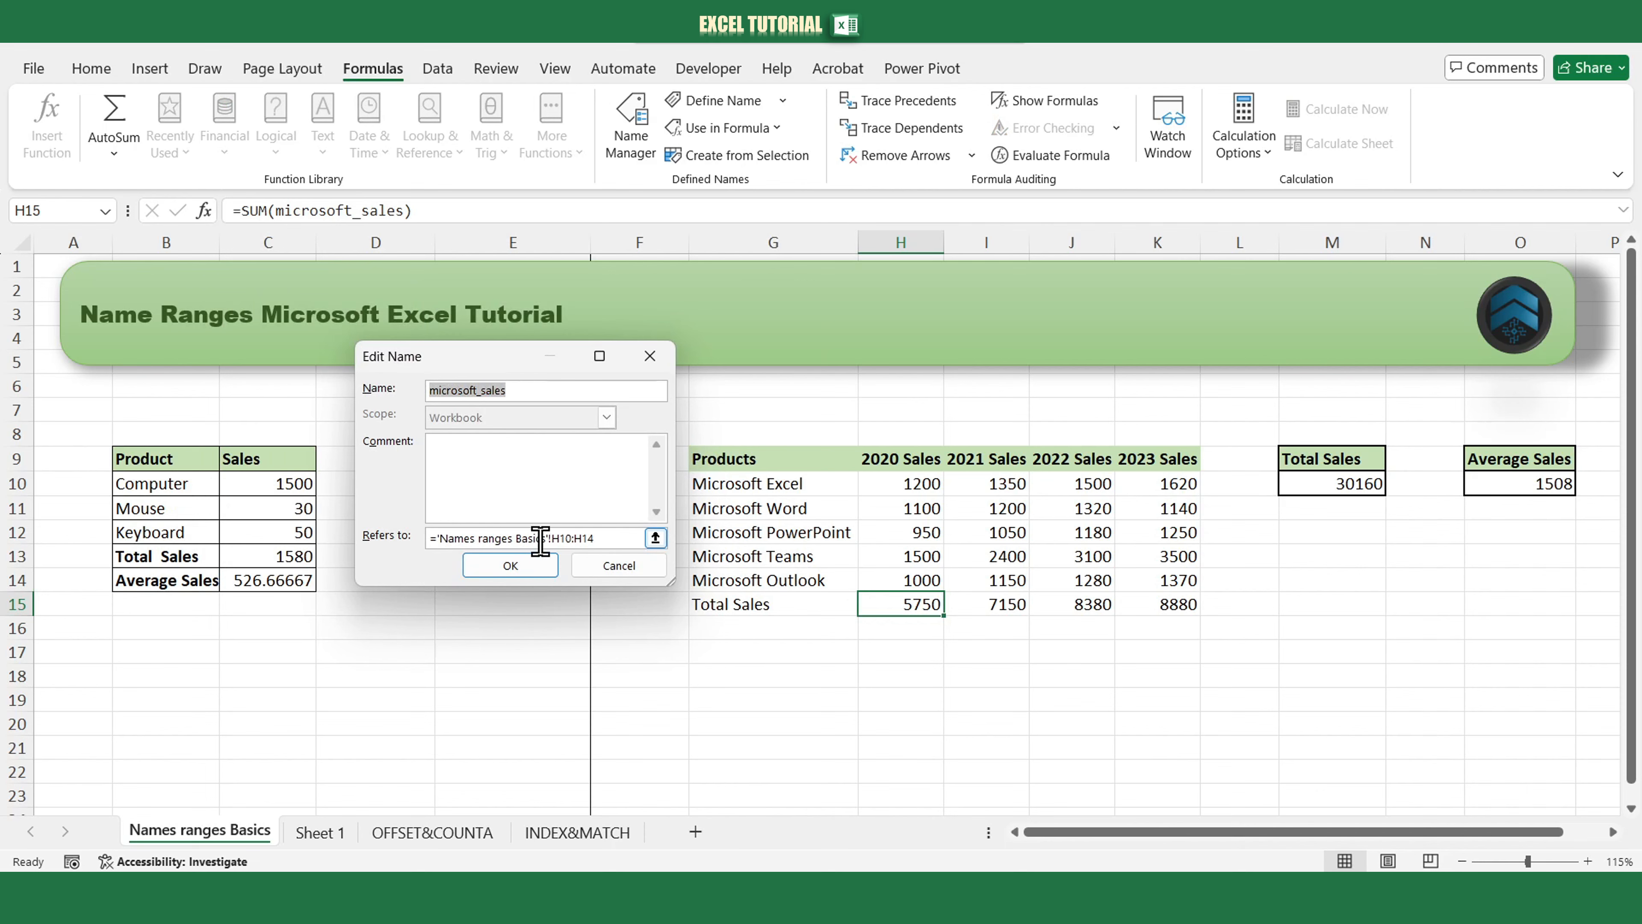
left_click_drag(549, 537, 446, 538)
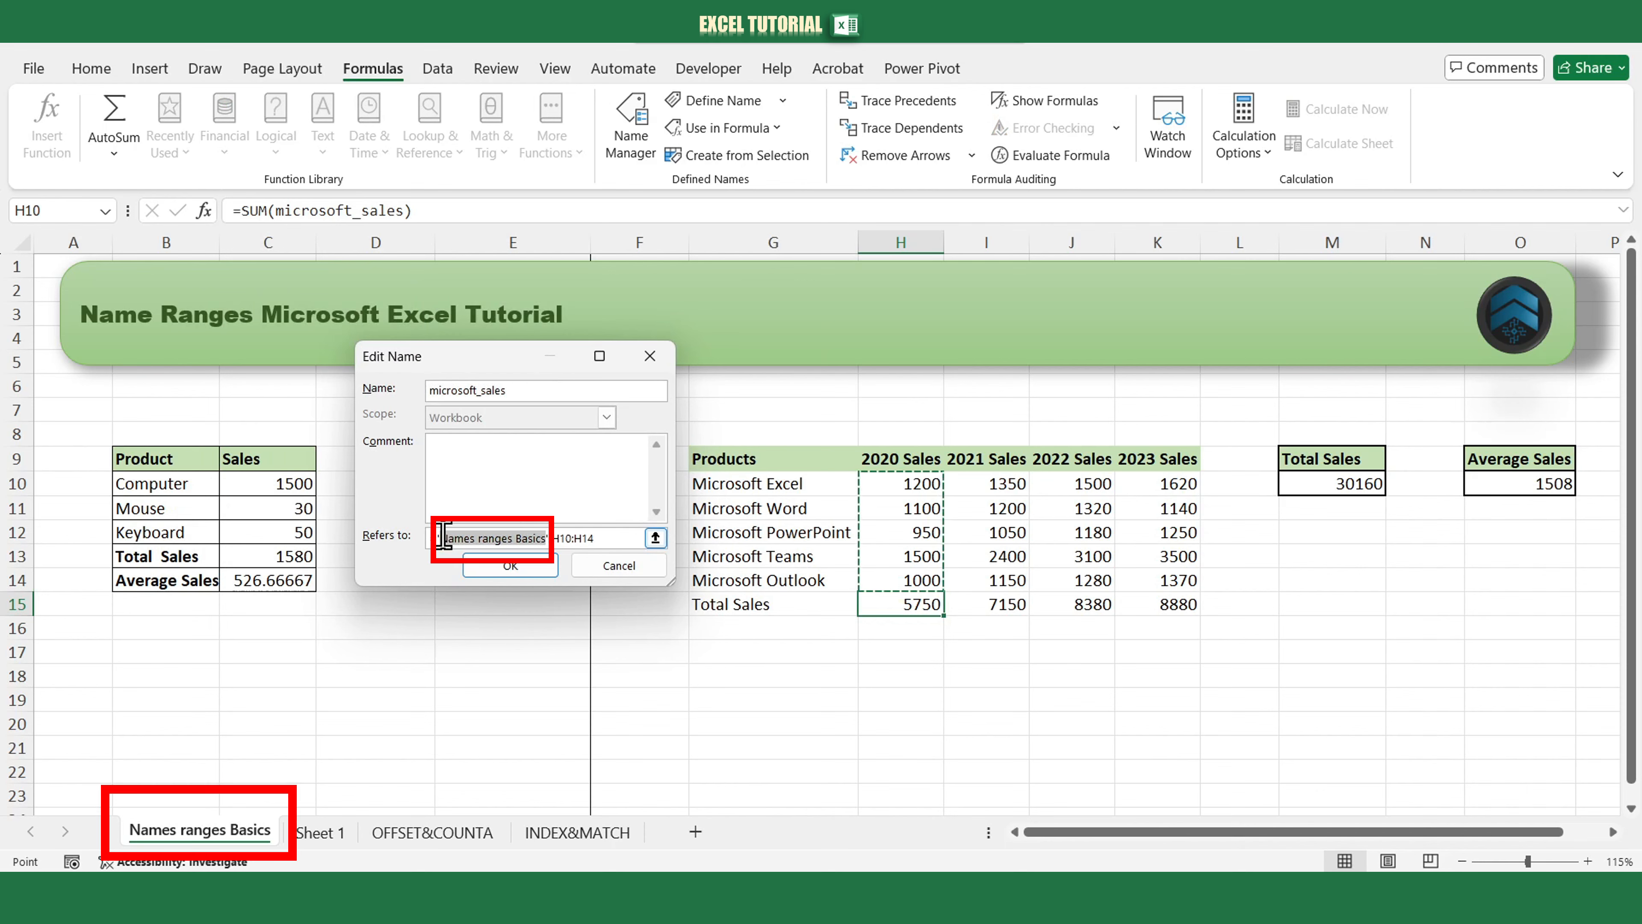
key("BackSpace")
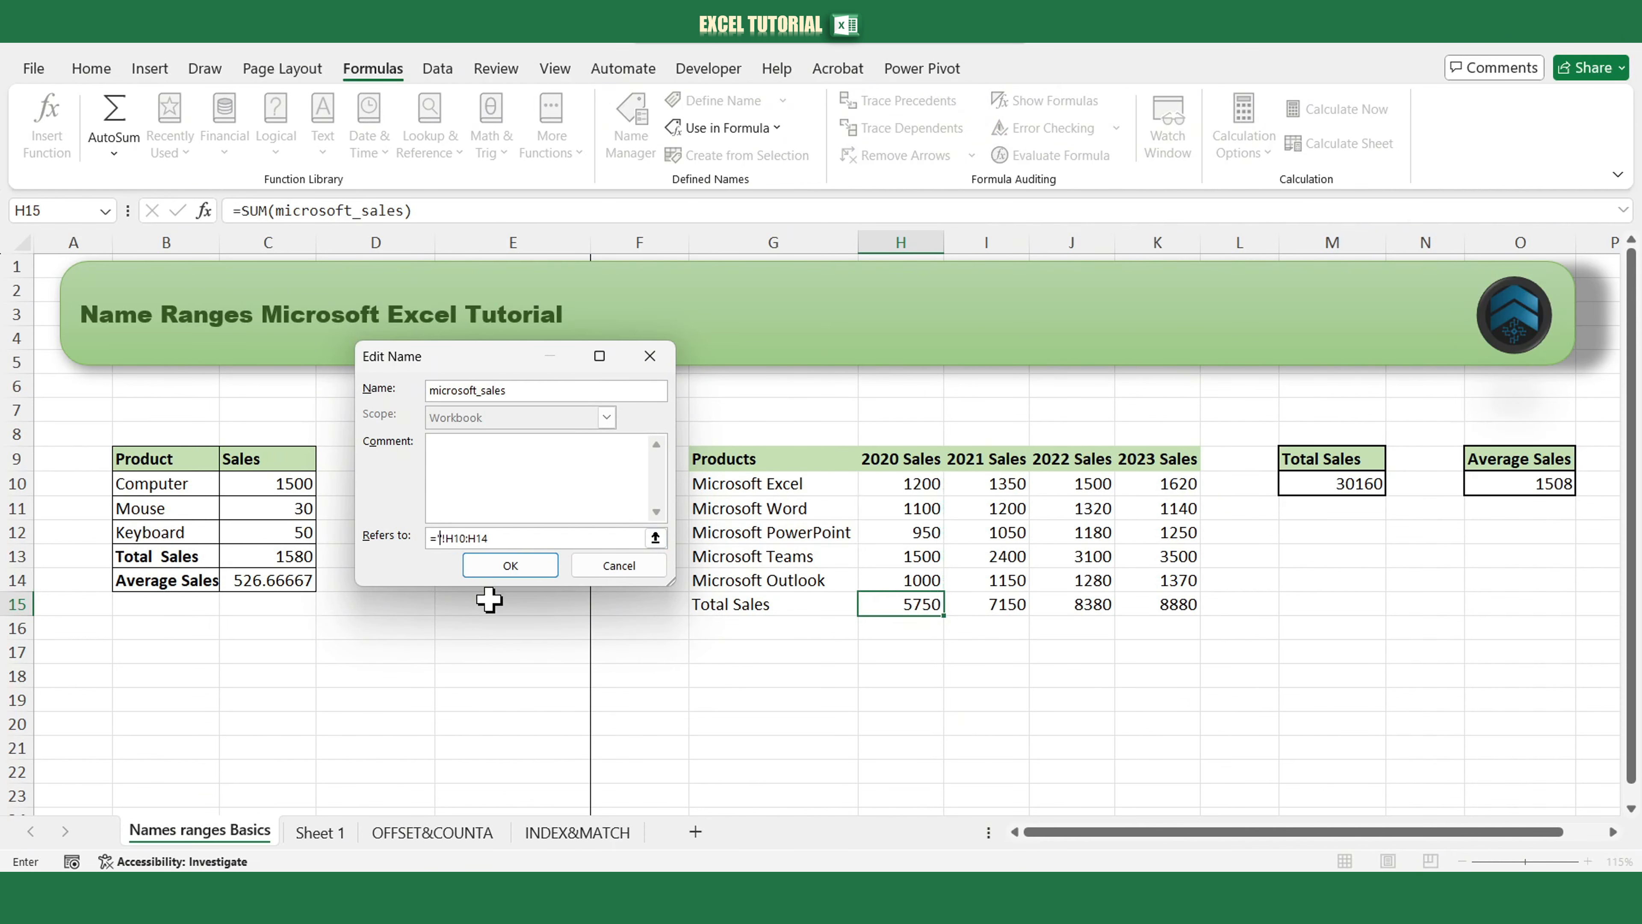
key("BackSpace")
left_click(510, 565)
left_click(750, 671)
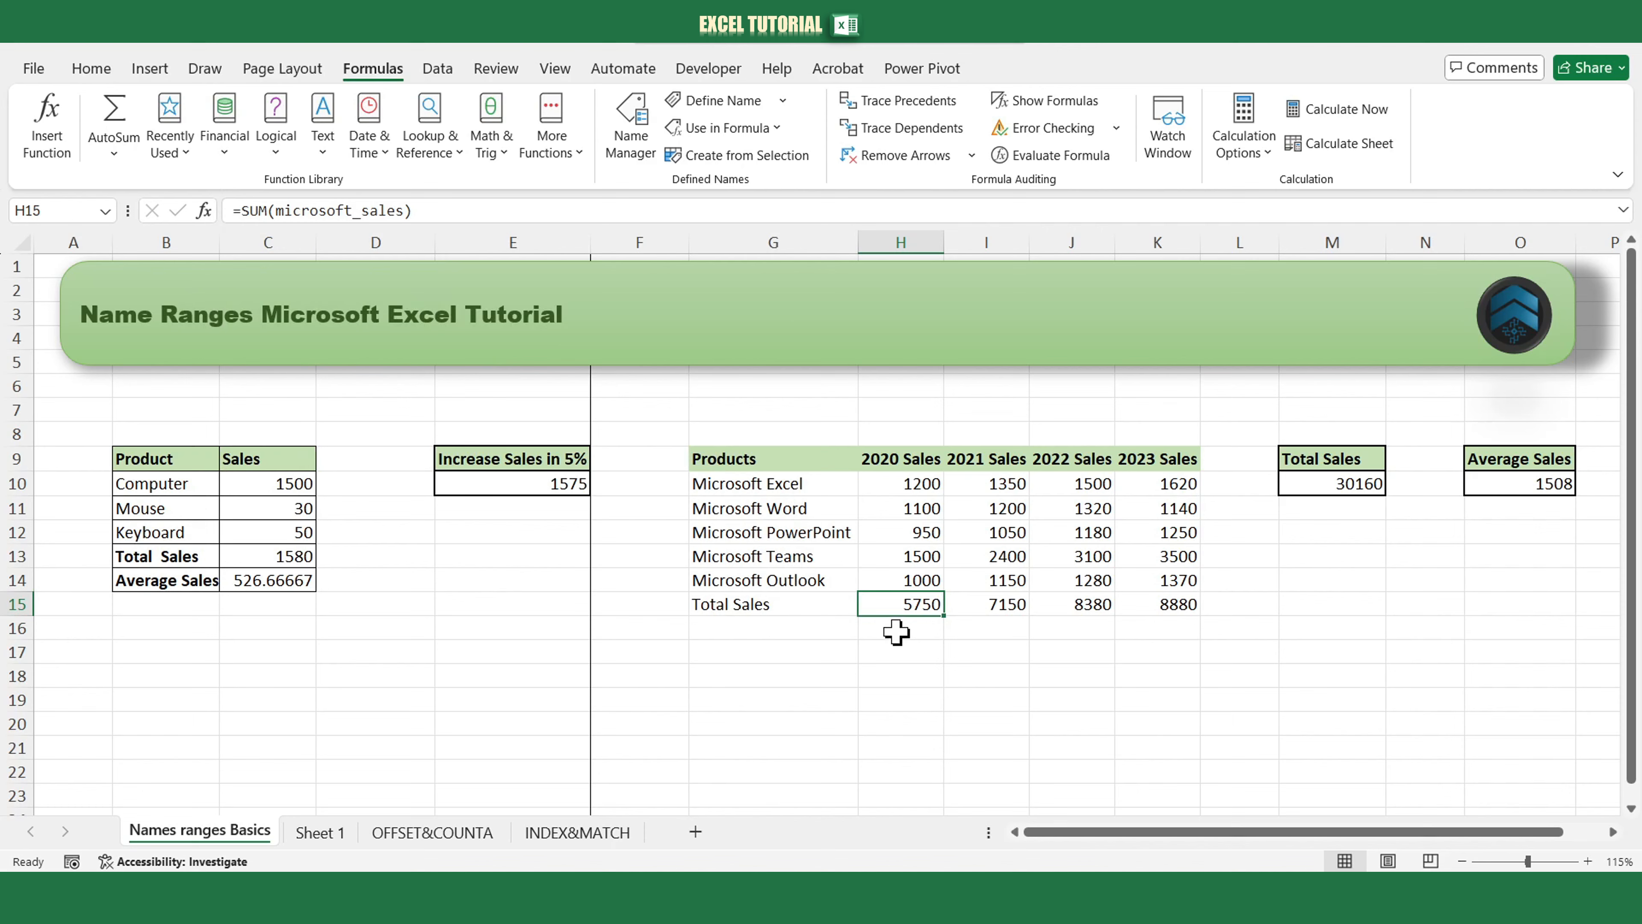
Enter =sum(microsoft_sales) in H15 of Sheet 1's Total Sales row using the name suggestion.
left_click(323, 835)
type("=sum")
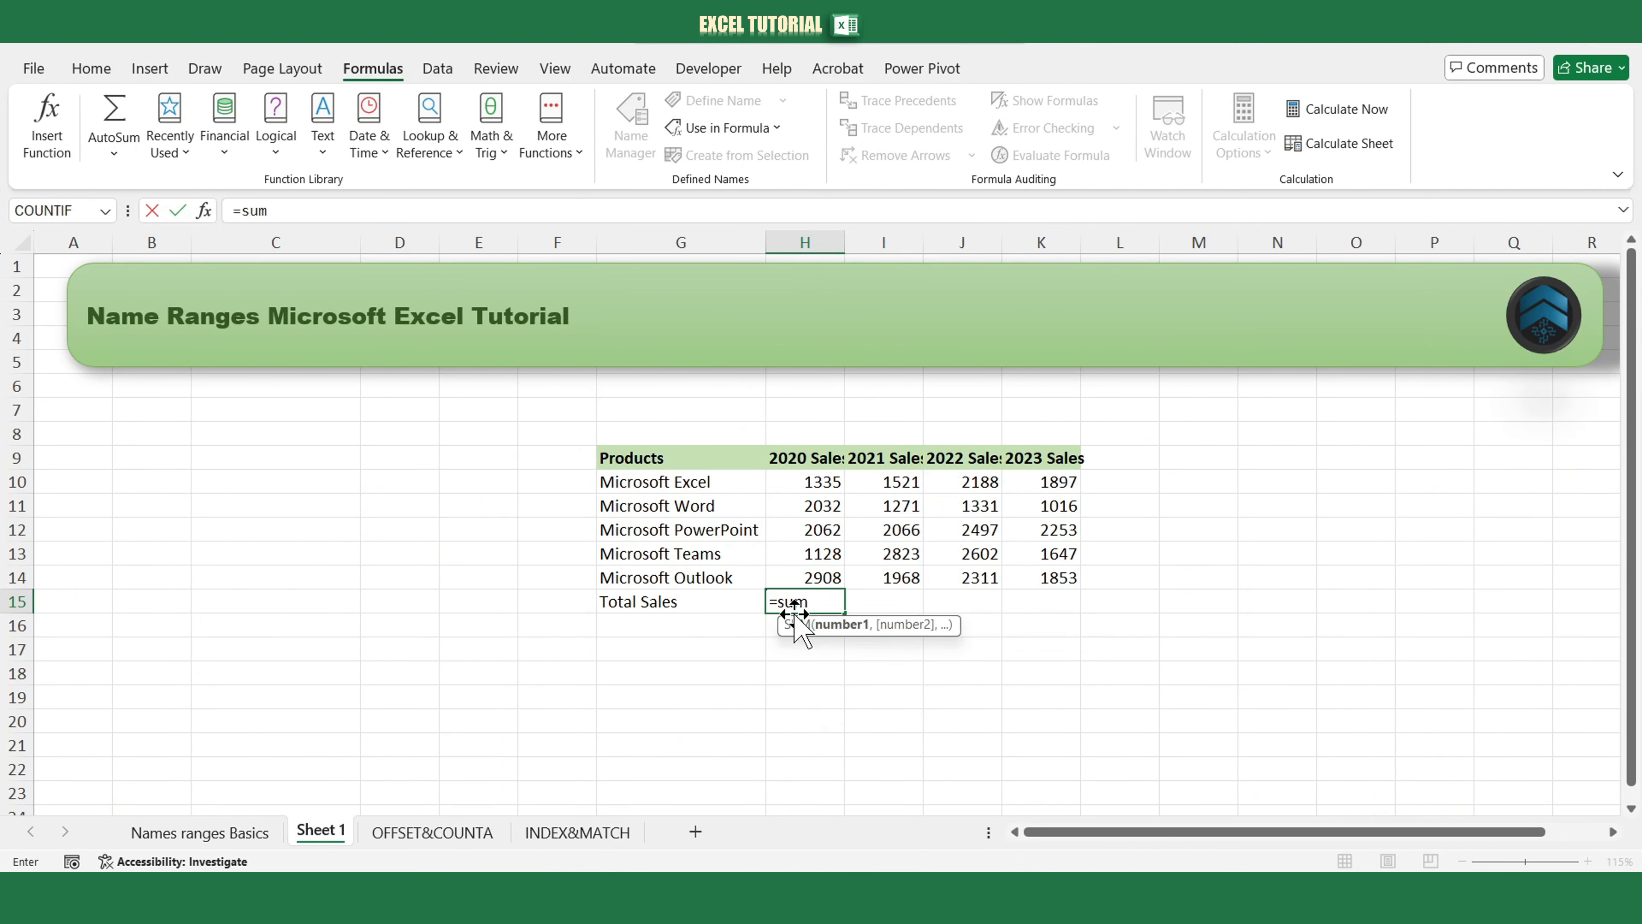
type("(mi")
double_click(848, 638)
key("Return")
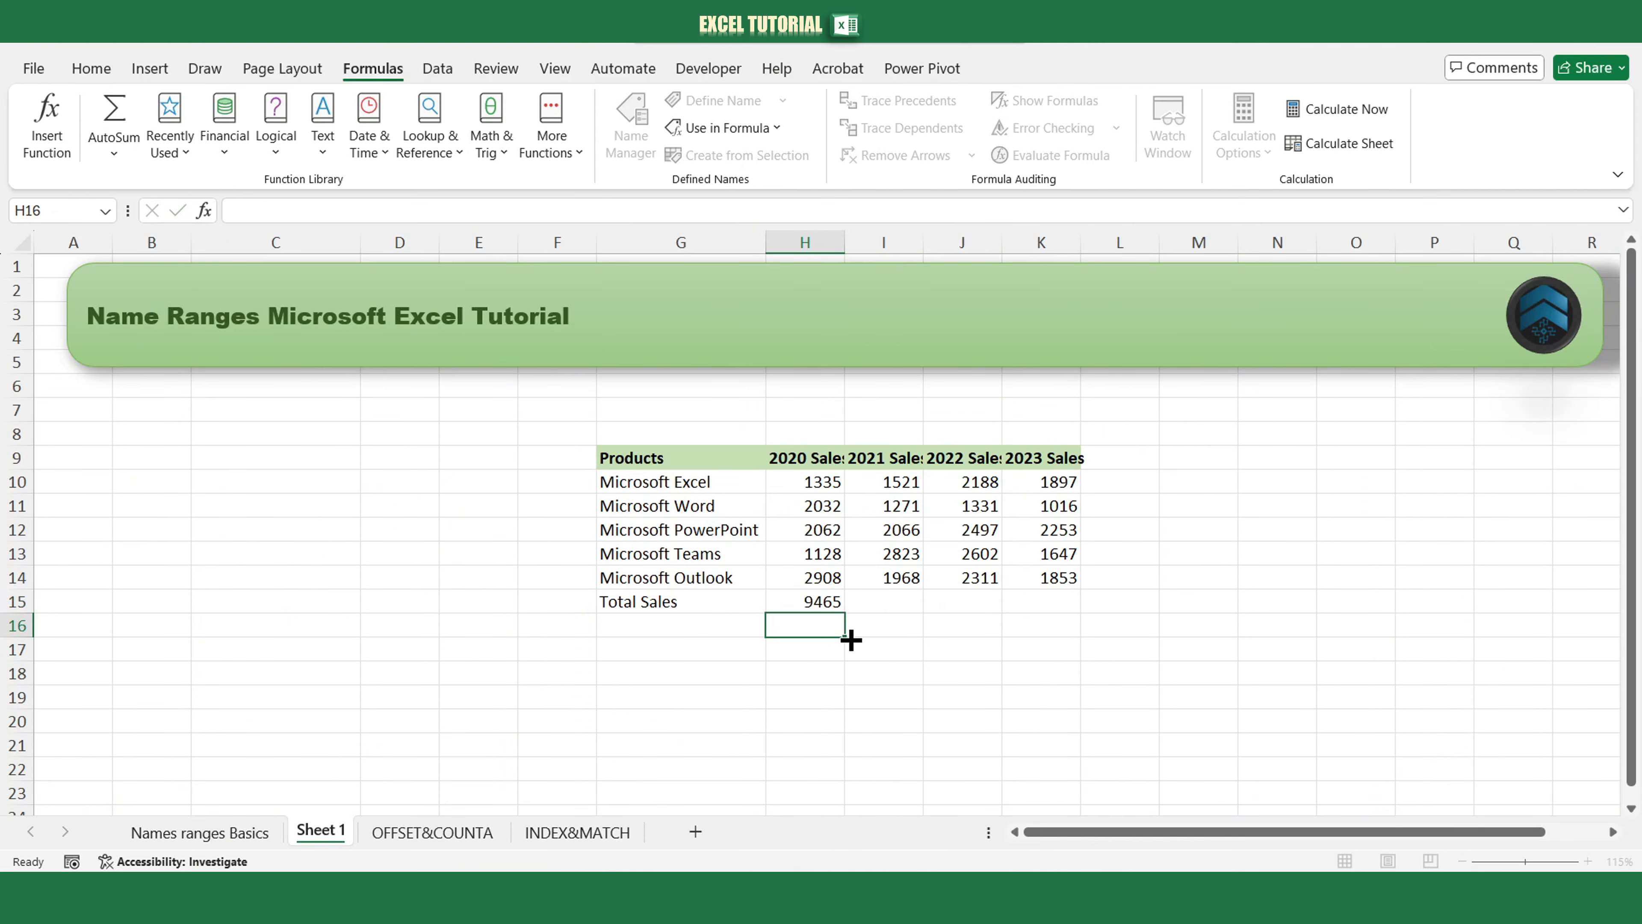
Fill the H15 total formula across Sheet 1's Total Sales row to K15.
left_click(836, 606)
left_click_drag(844, 612, 1060, 658)
left_click(1060, 657)
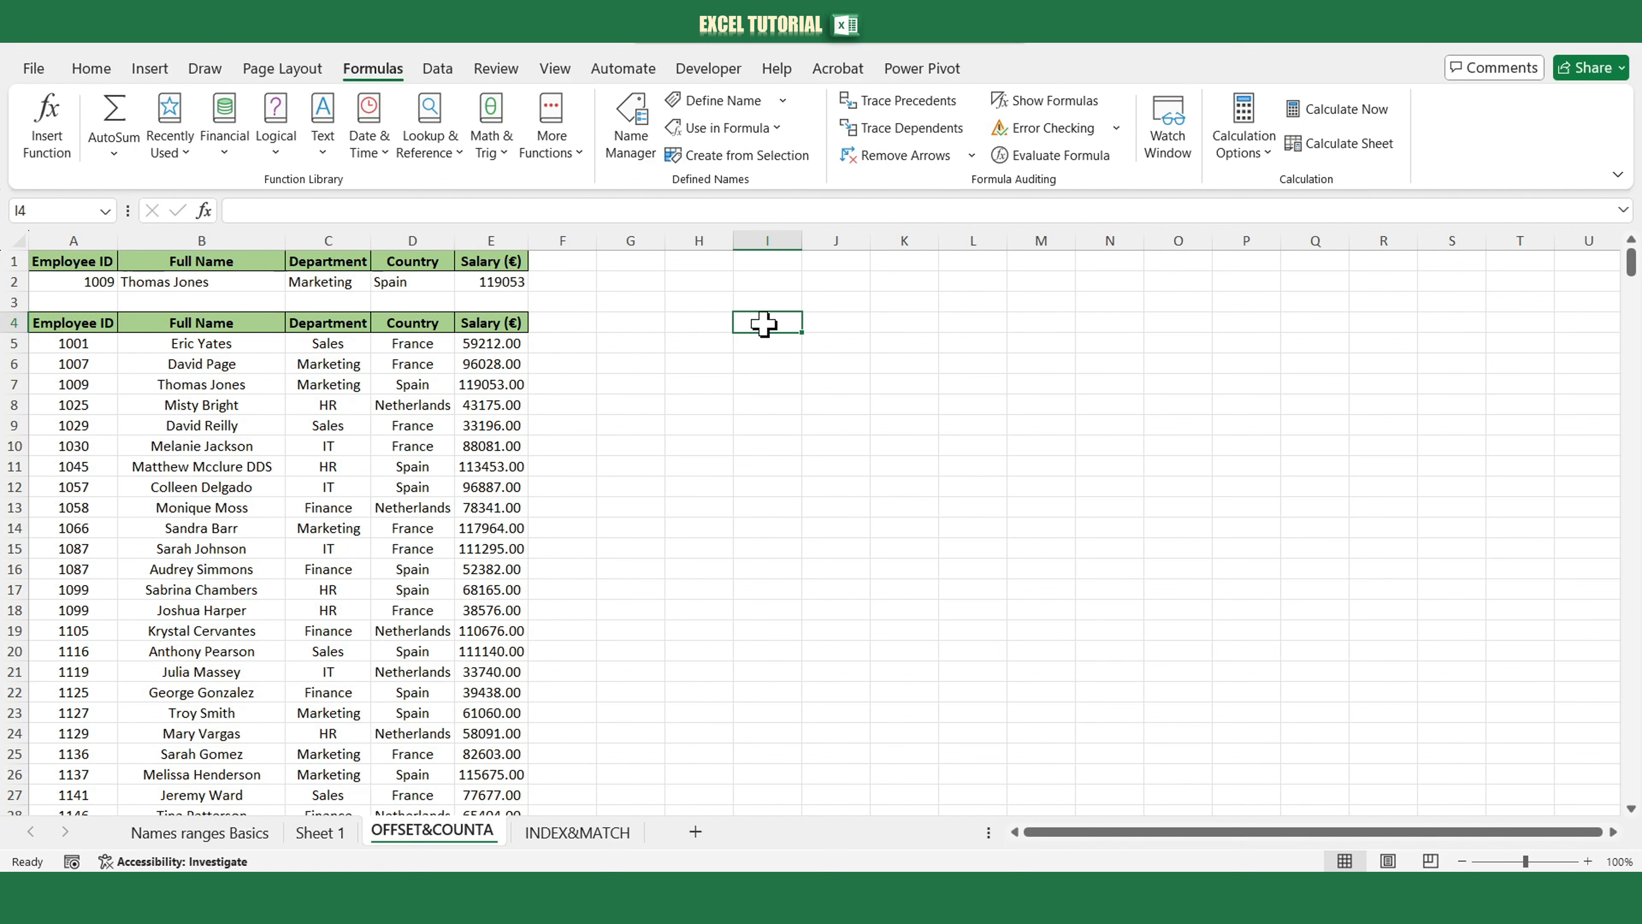
Change the Employee ID in A2 of the OFFSET&COUNTA sheet to 1001.
left_click(96, 283)
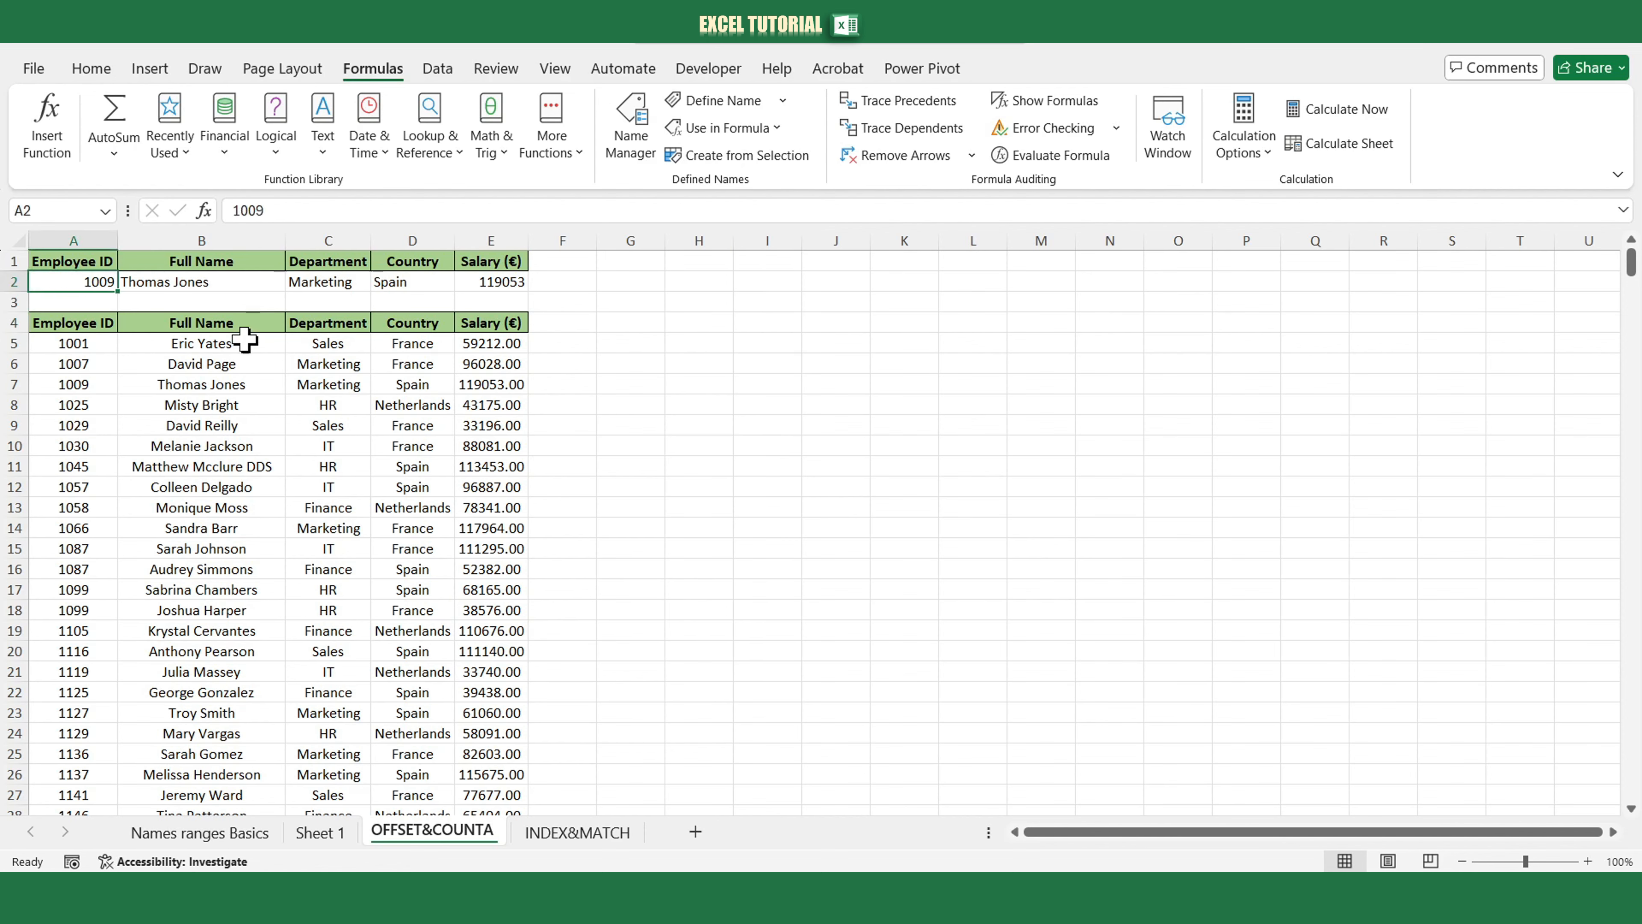
key("F2")
key("BackSpace")
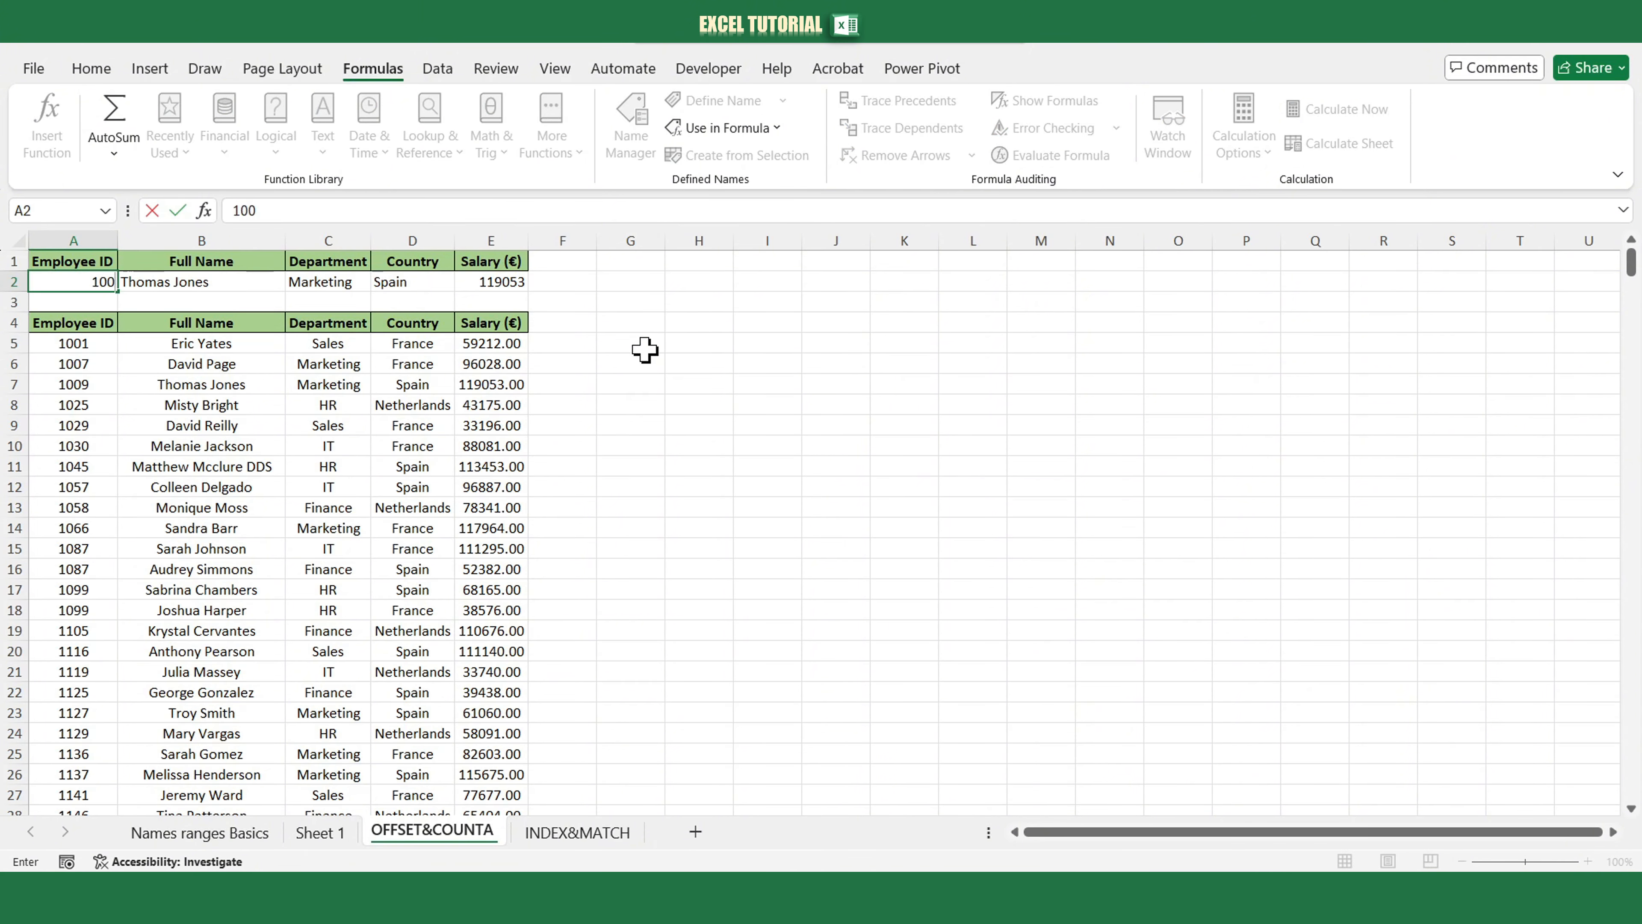
type("1")
key("Return")
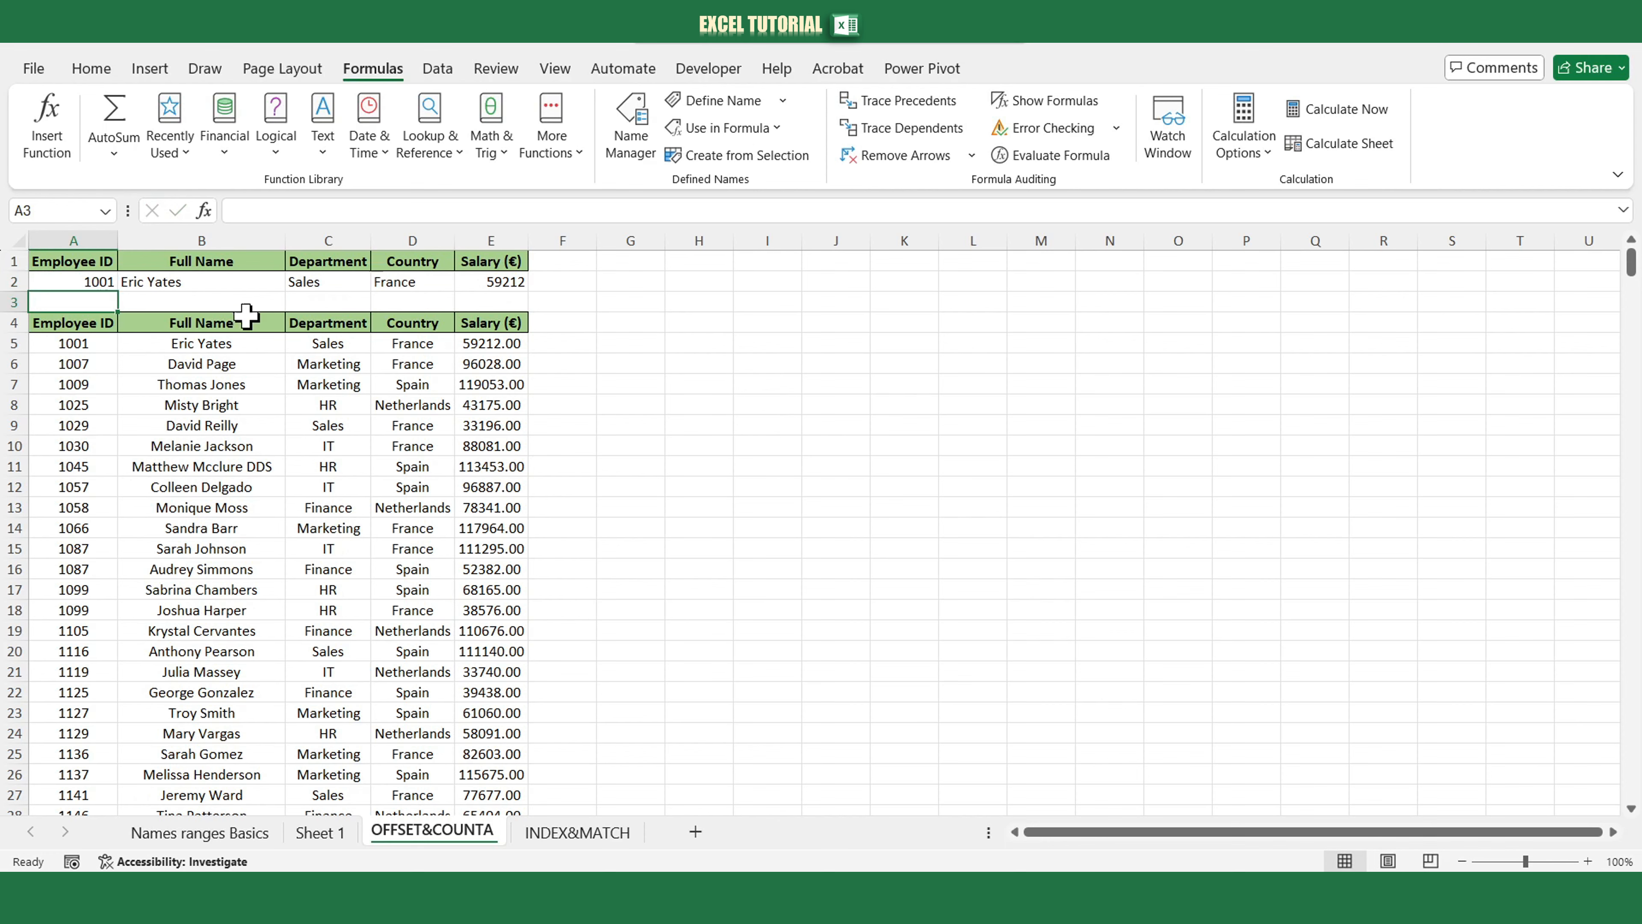
Change the Employee ID in A2 to 1007.
left_click(111, 284)
key("F2")
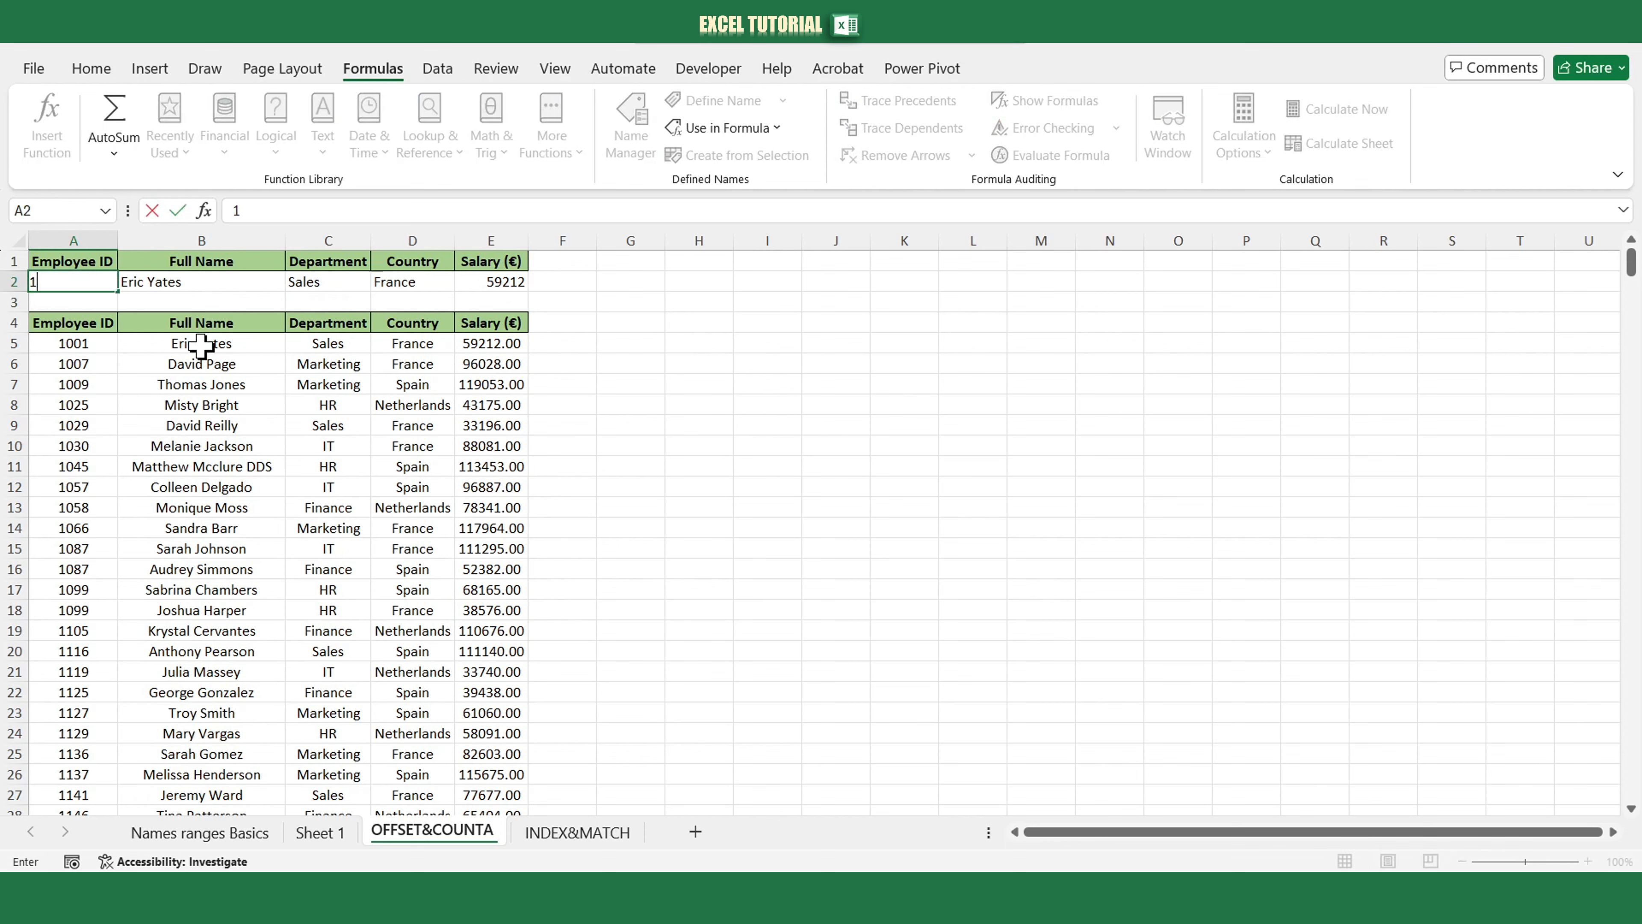
key("BackSpace")
type("7")
key("Return")
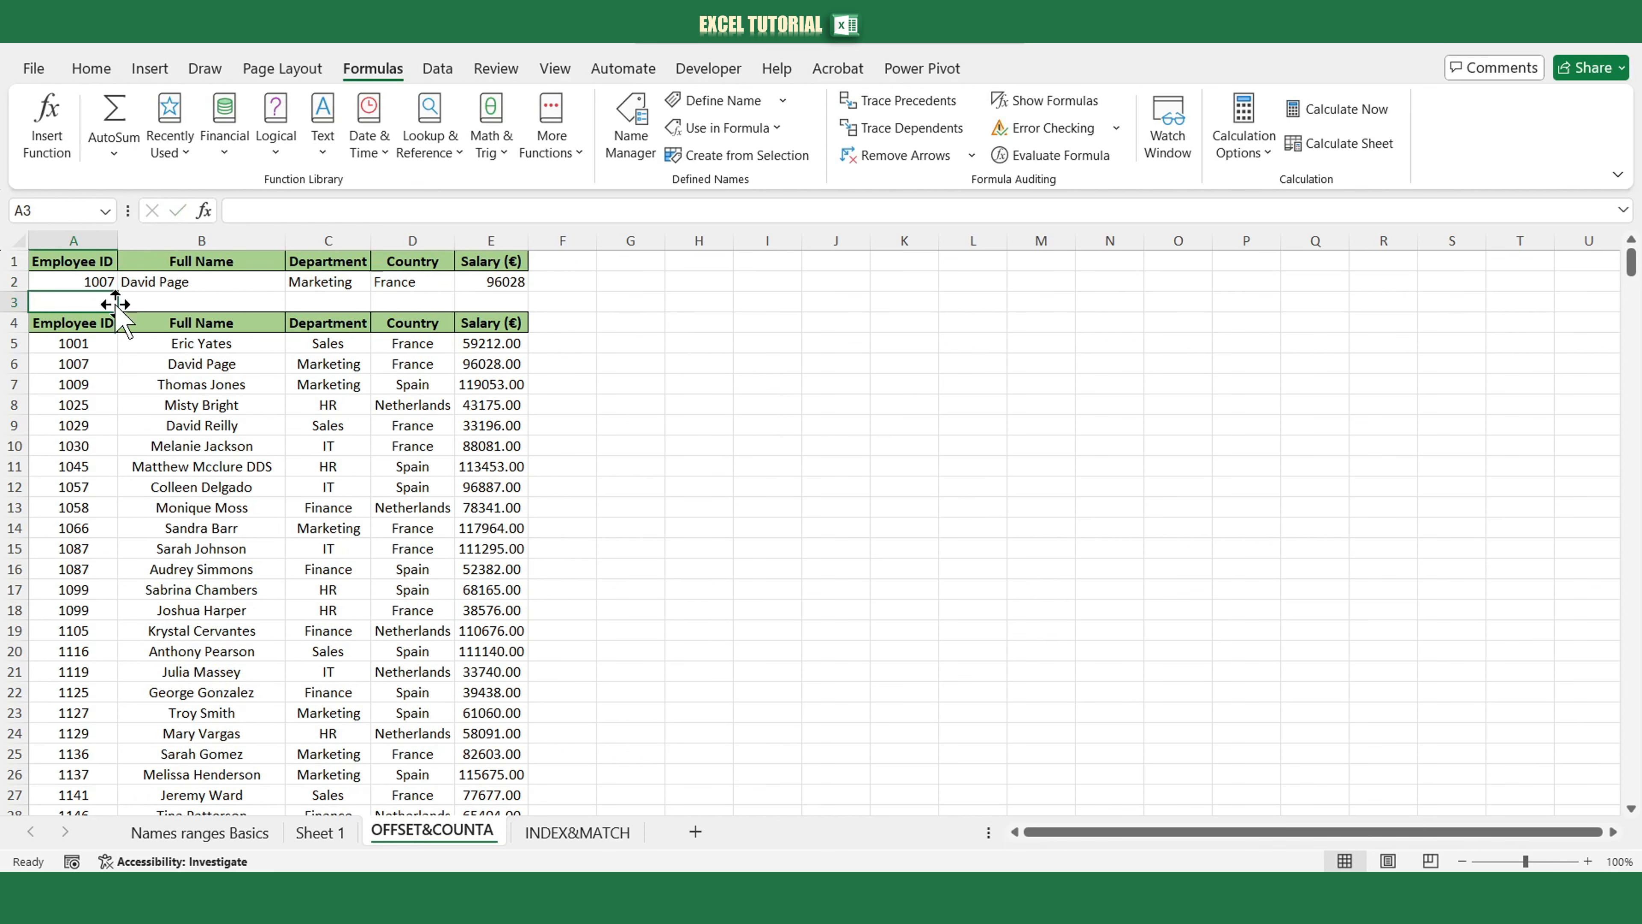
Add a data validation dropdown list to A2 using the Employee IDs from A5 down to the table's last row as source.
left_click(103, 284)
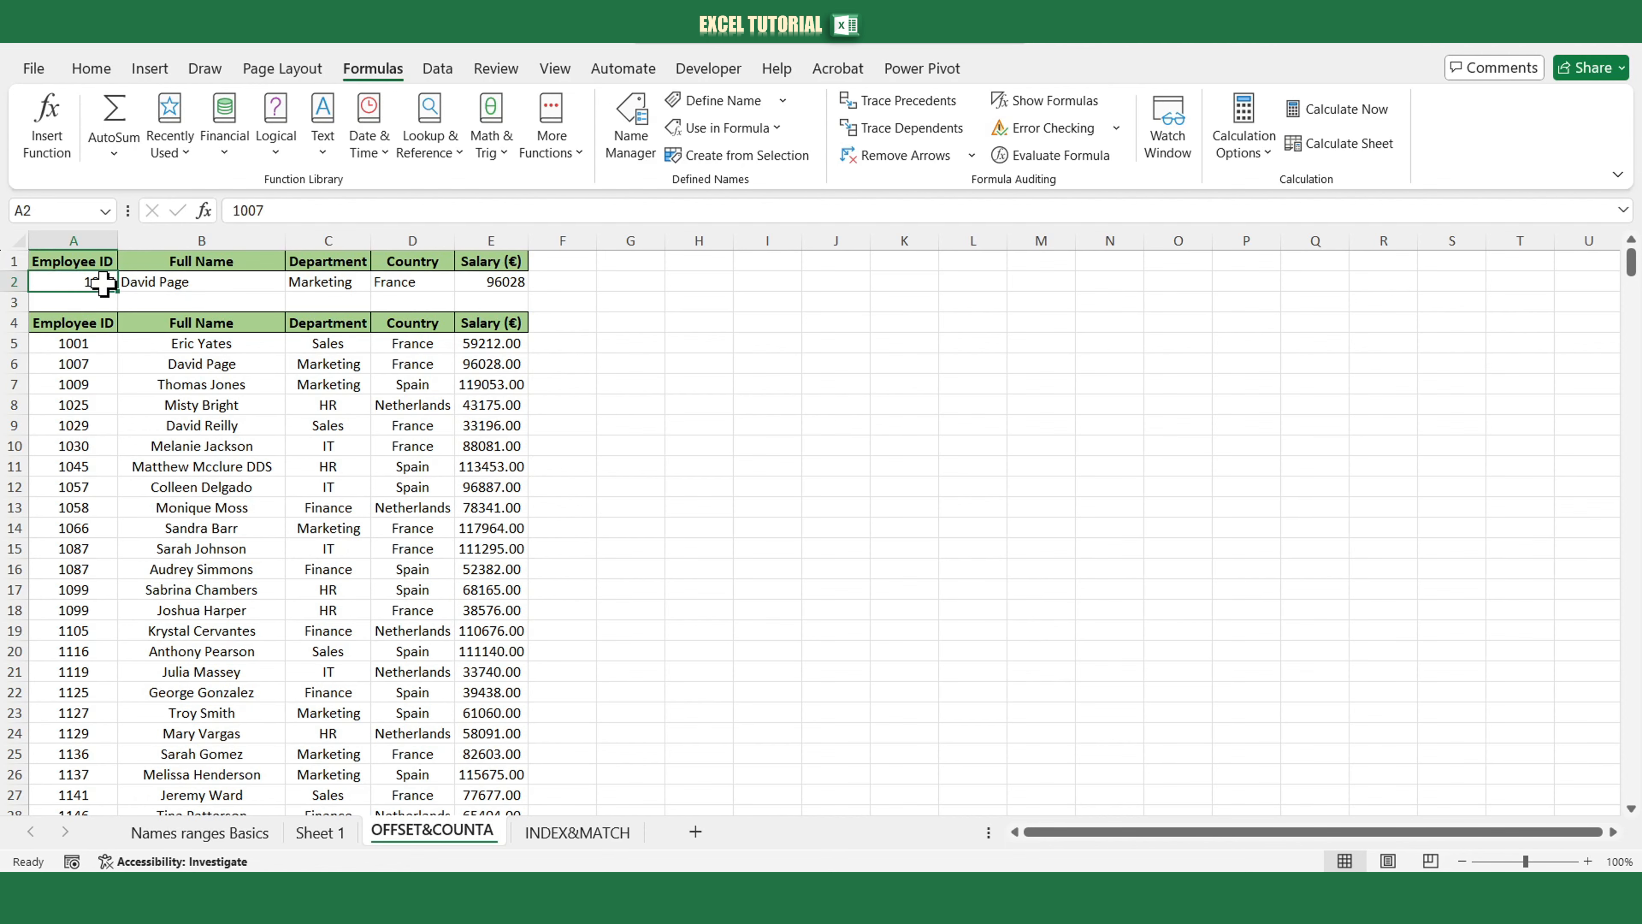
left_click(437, 68)
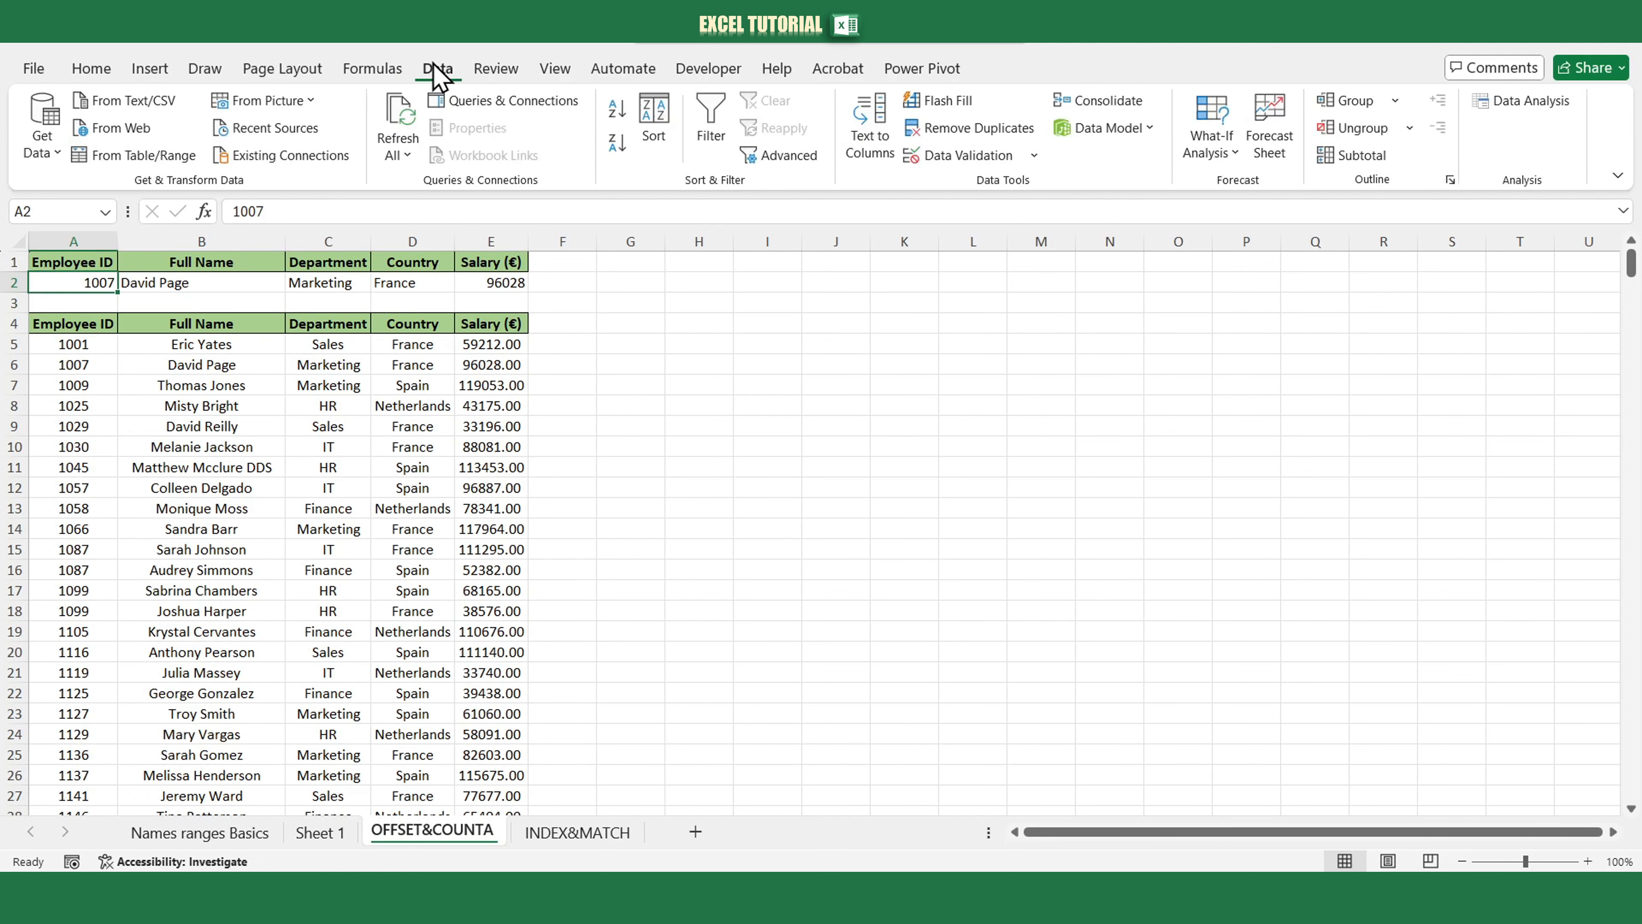
left_click(970, 155)
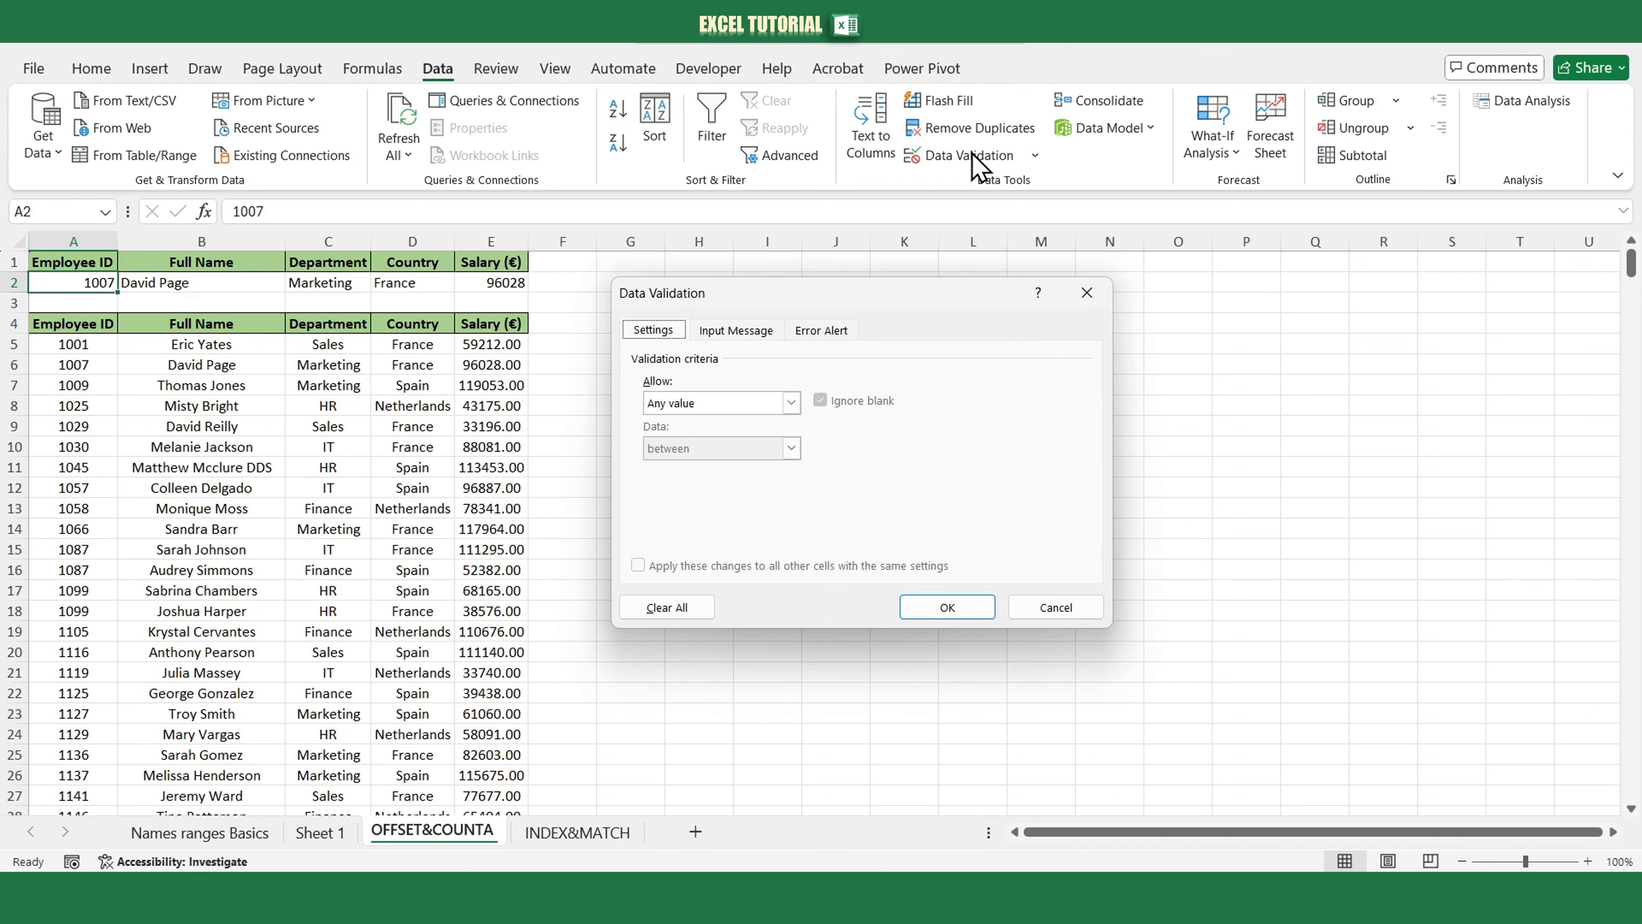
left_click(791, 403)
left_click(708, 466)
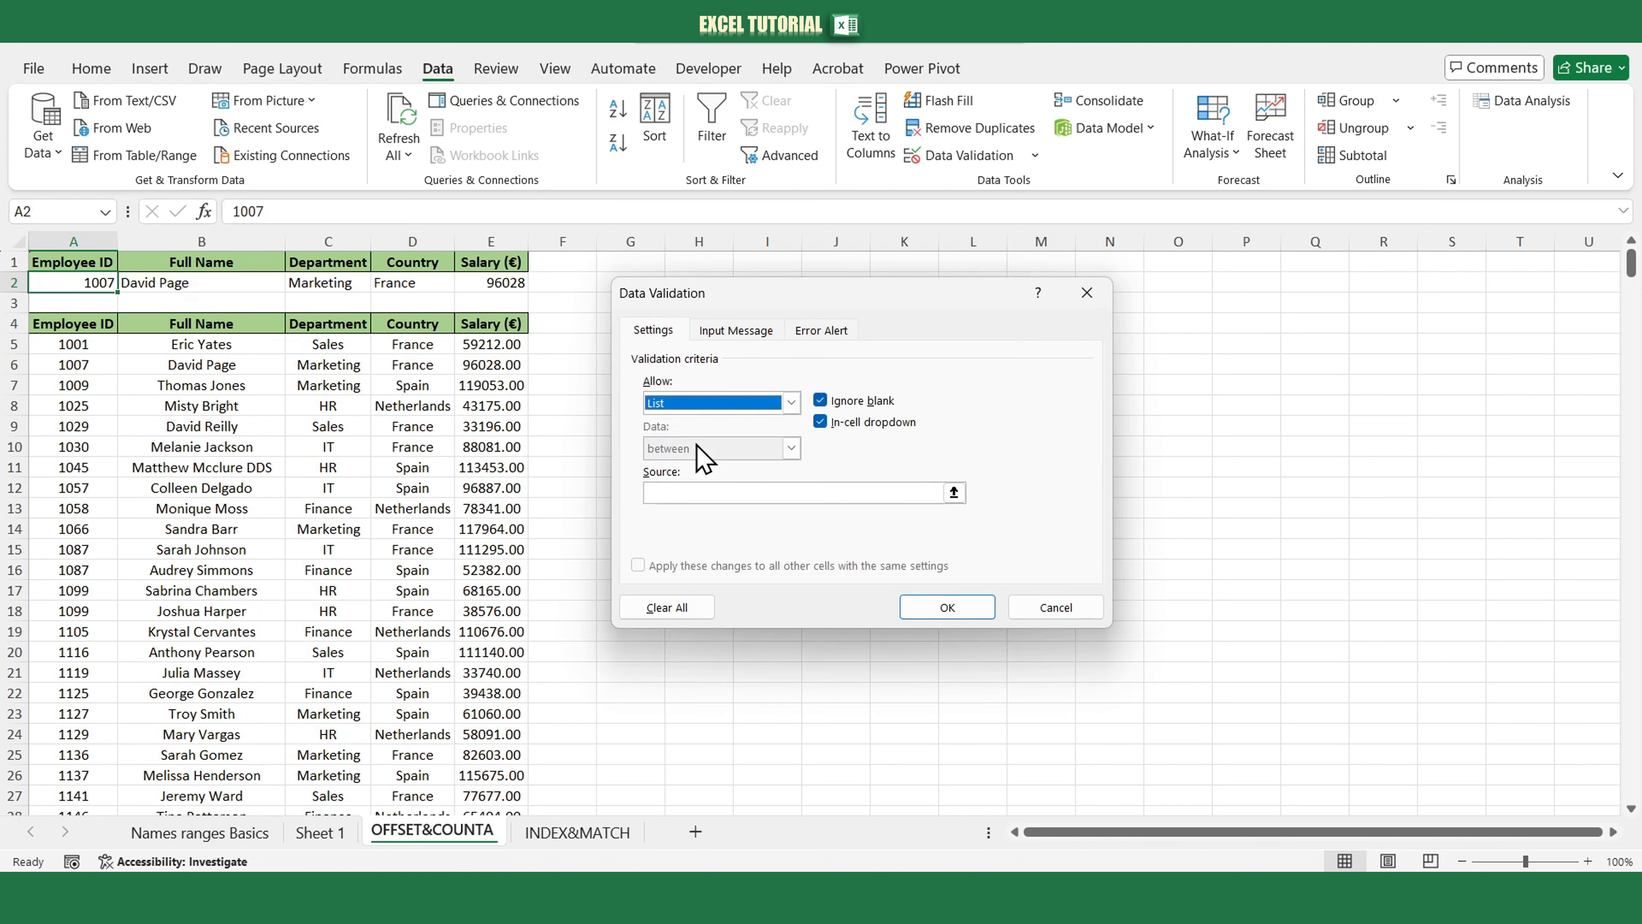
left_click(685, 492)
left_click(102, 350)
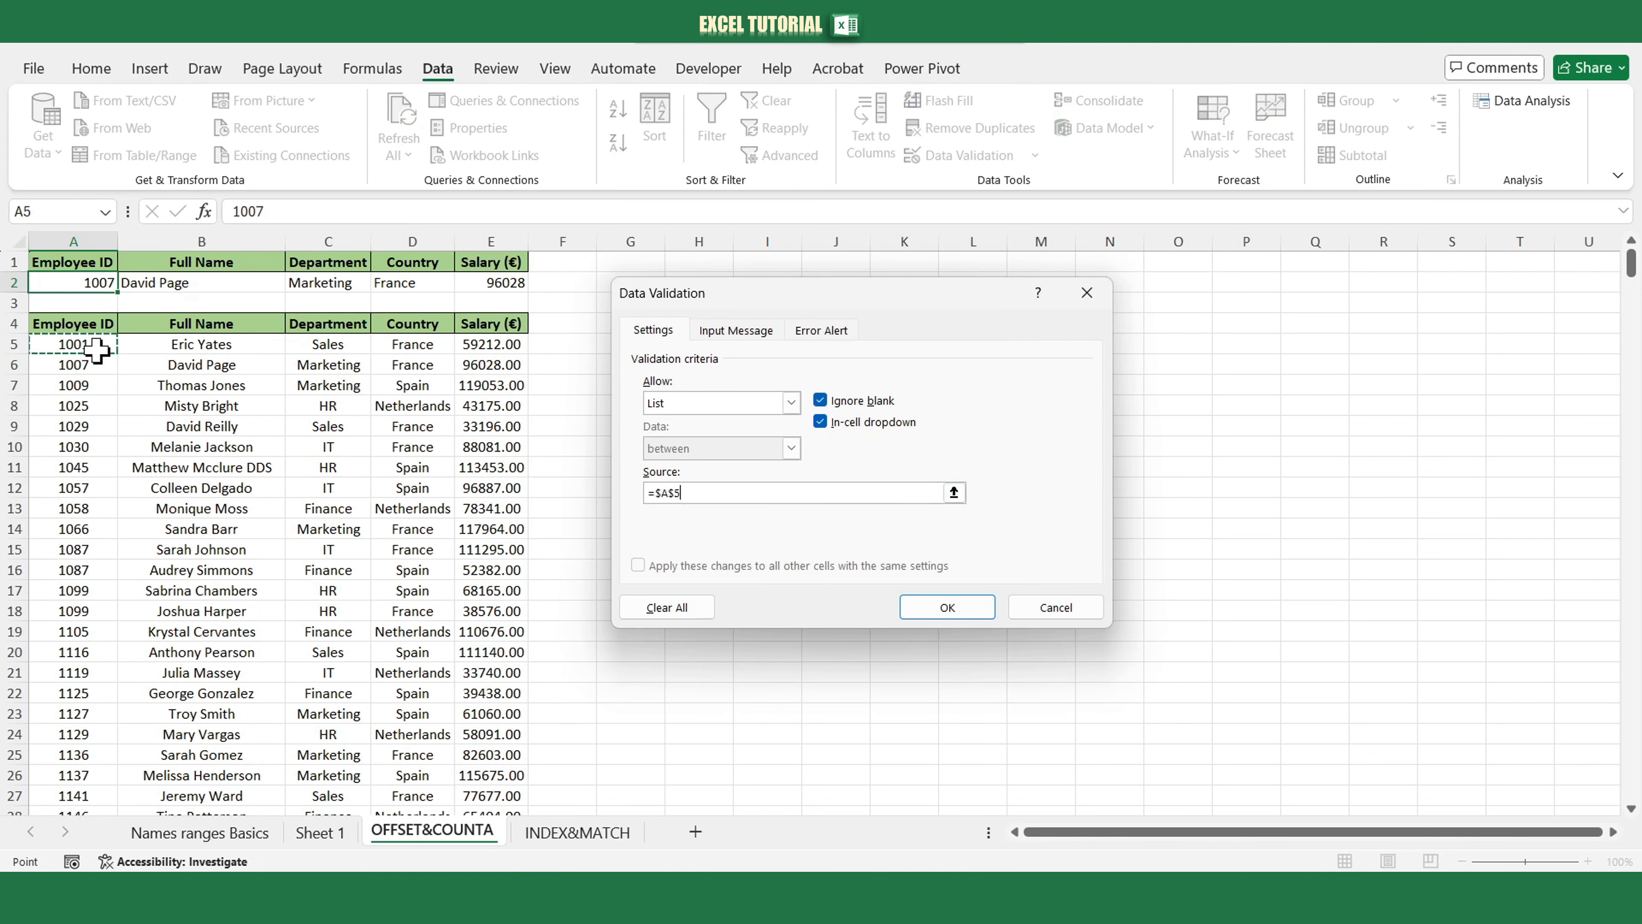
key("ctrl+shift+Down")
key("Return")
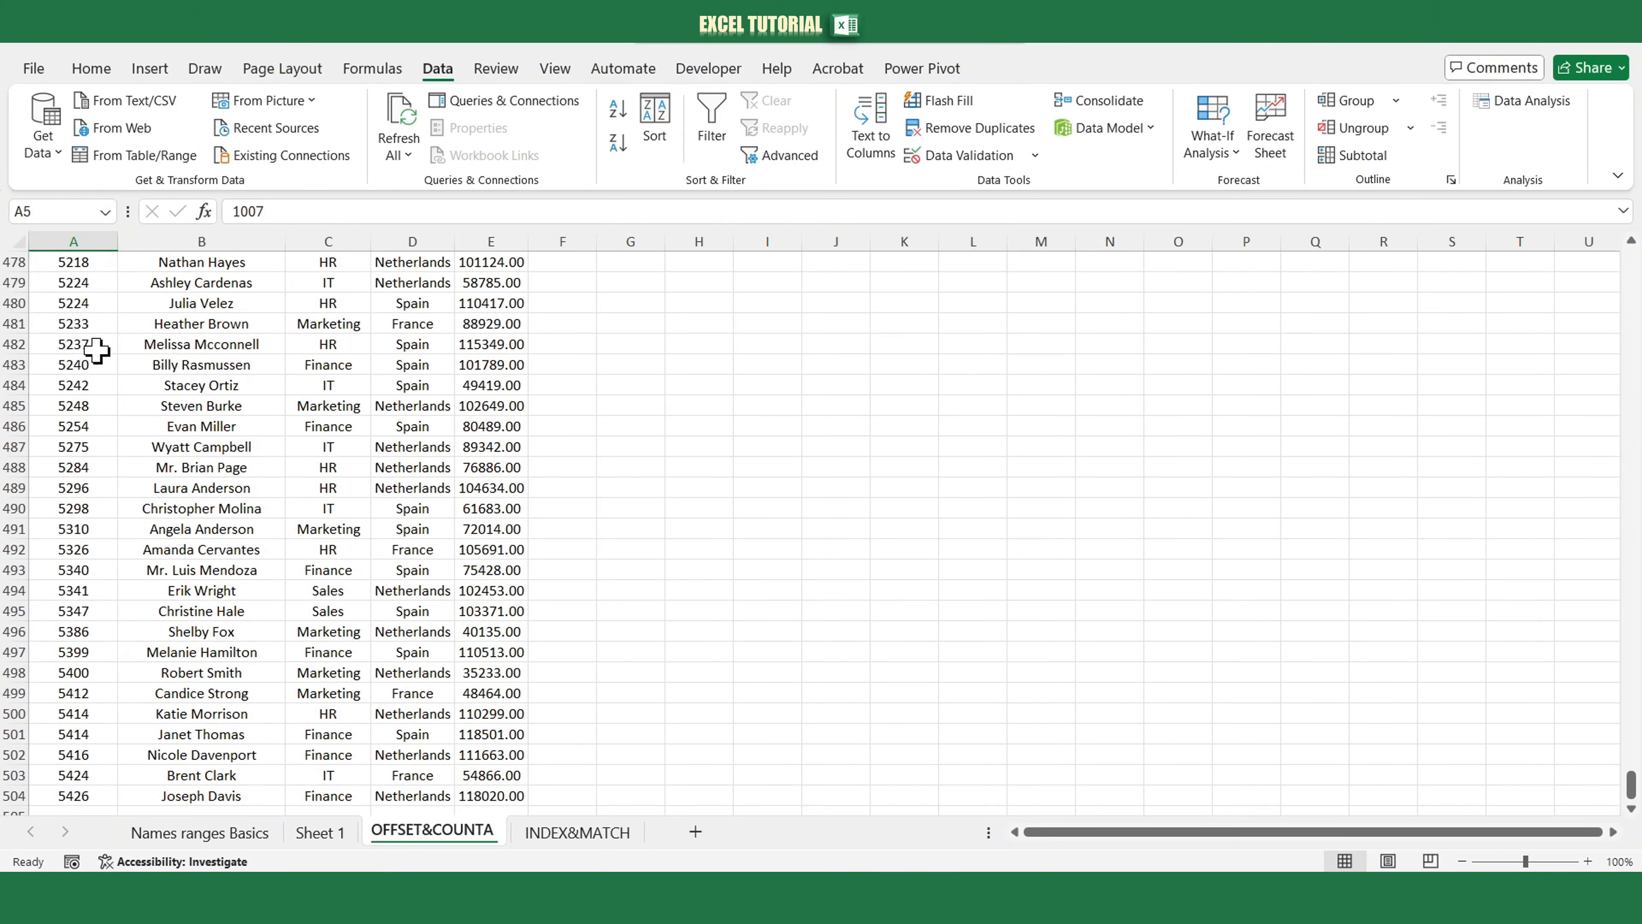
Open A2's new dropdown to check the listed Employee IDs.
left_click_drag(1630, 782, 1631, 263)
left_click(126, 282)
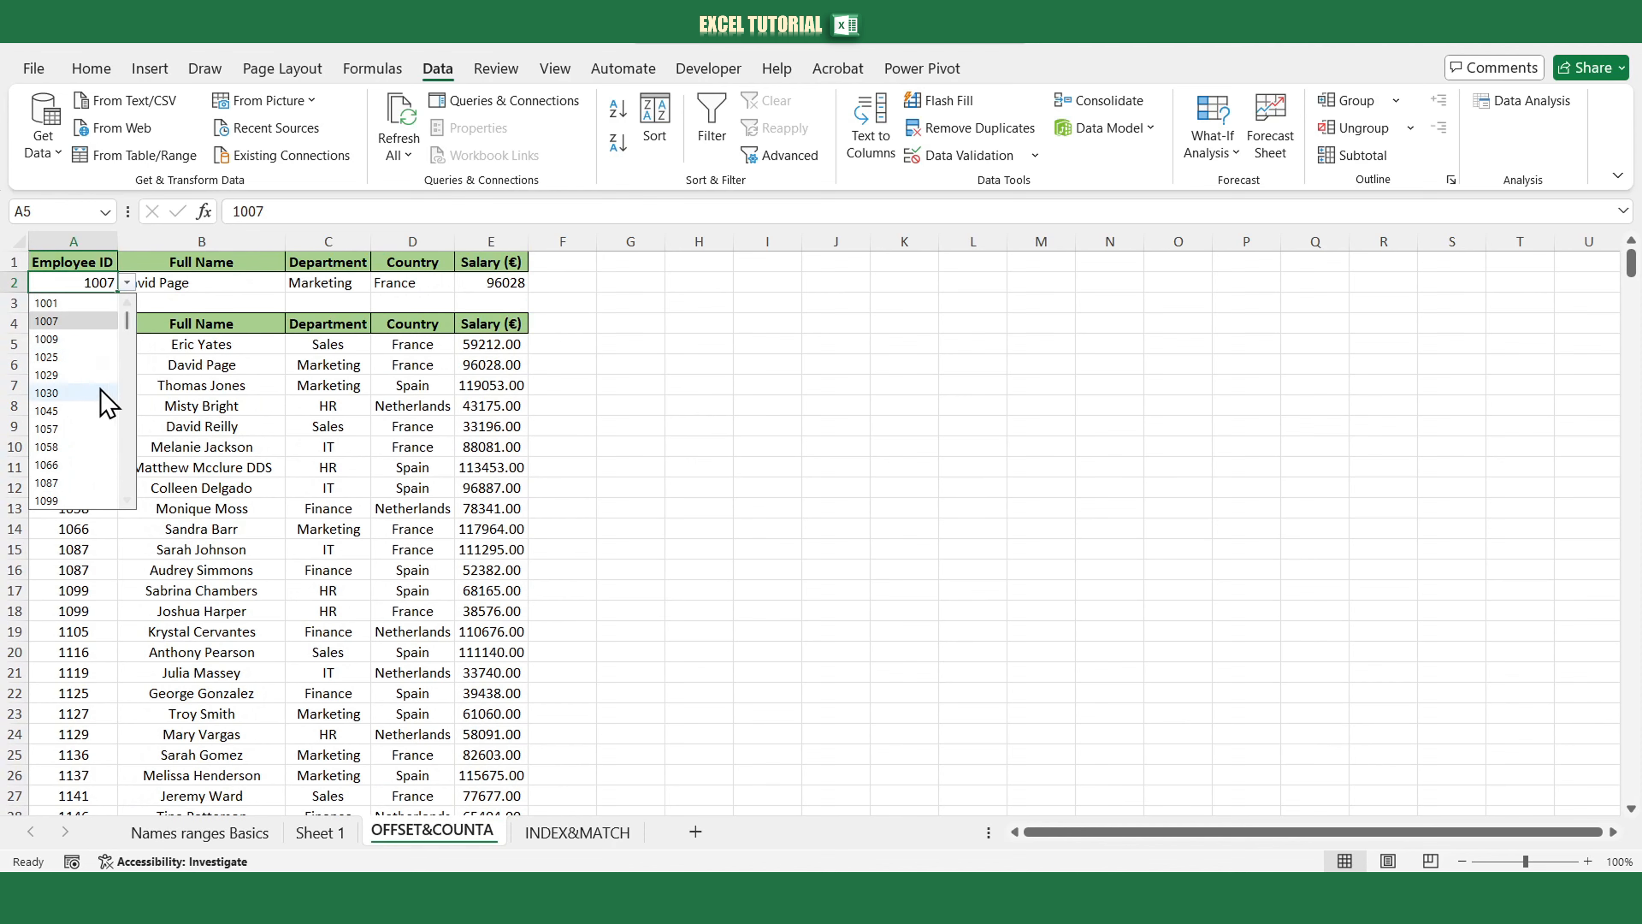
left_click(668, 594)
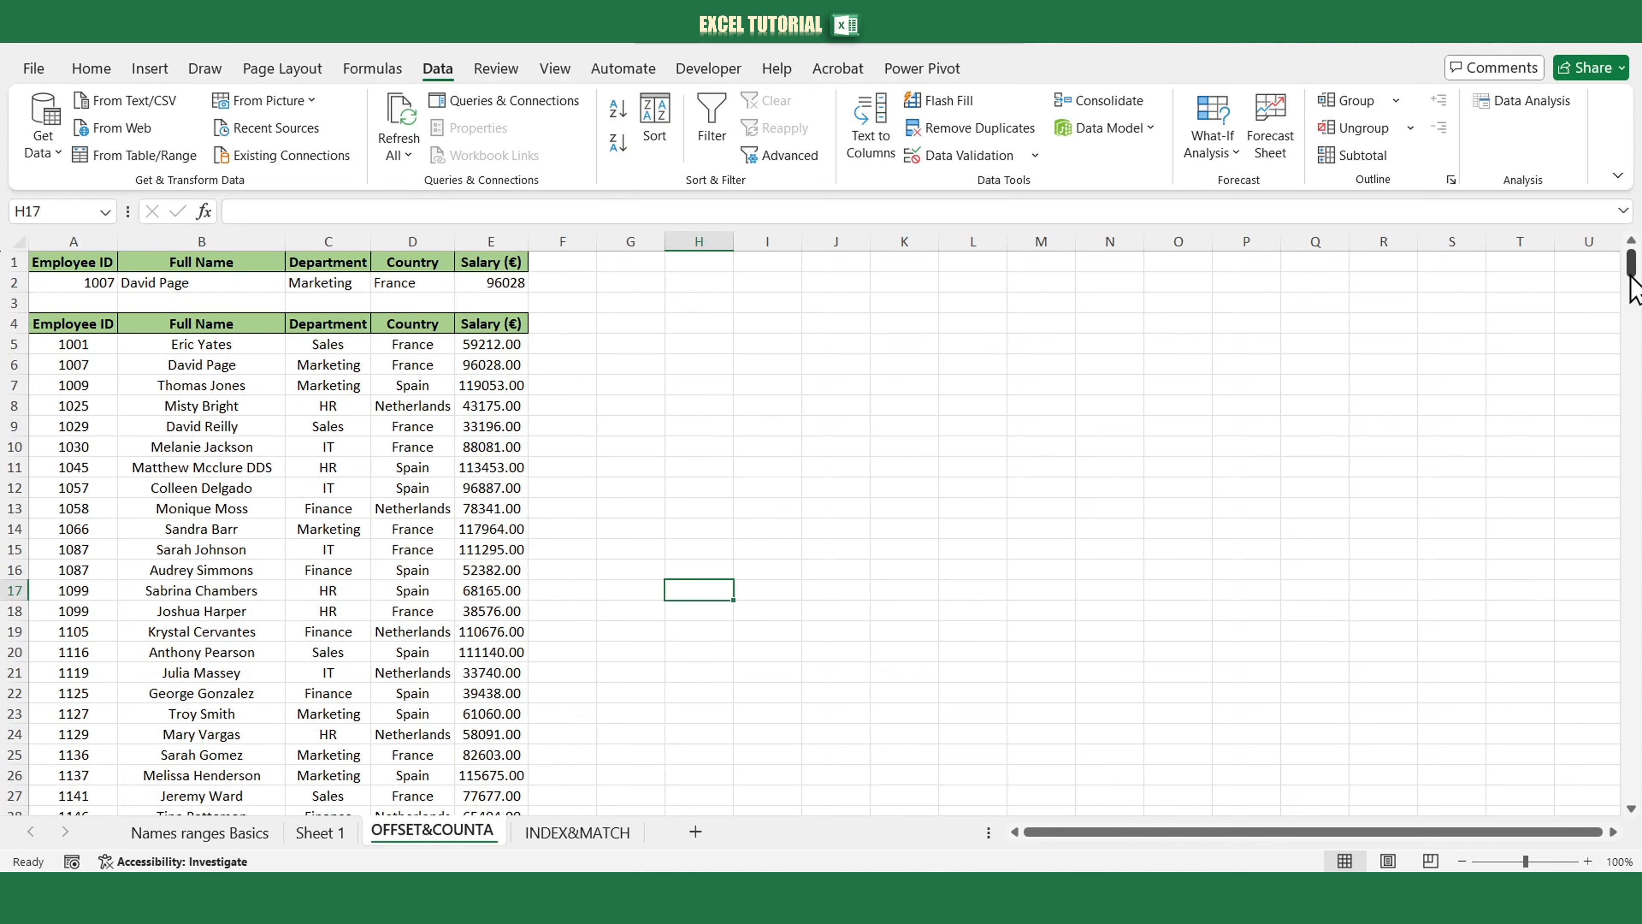
Enter a new Employee ID in A505, just below the last employee row.
left_click_drag(1631, 265, 1624, 792)
scroll(81, 686, "down", 4)
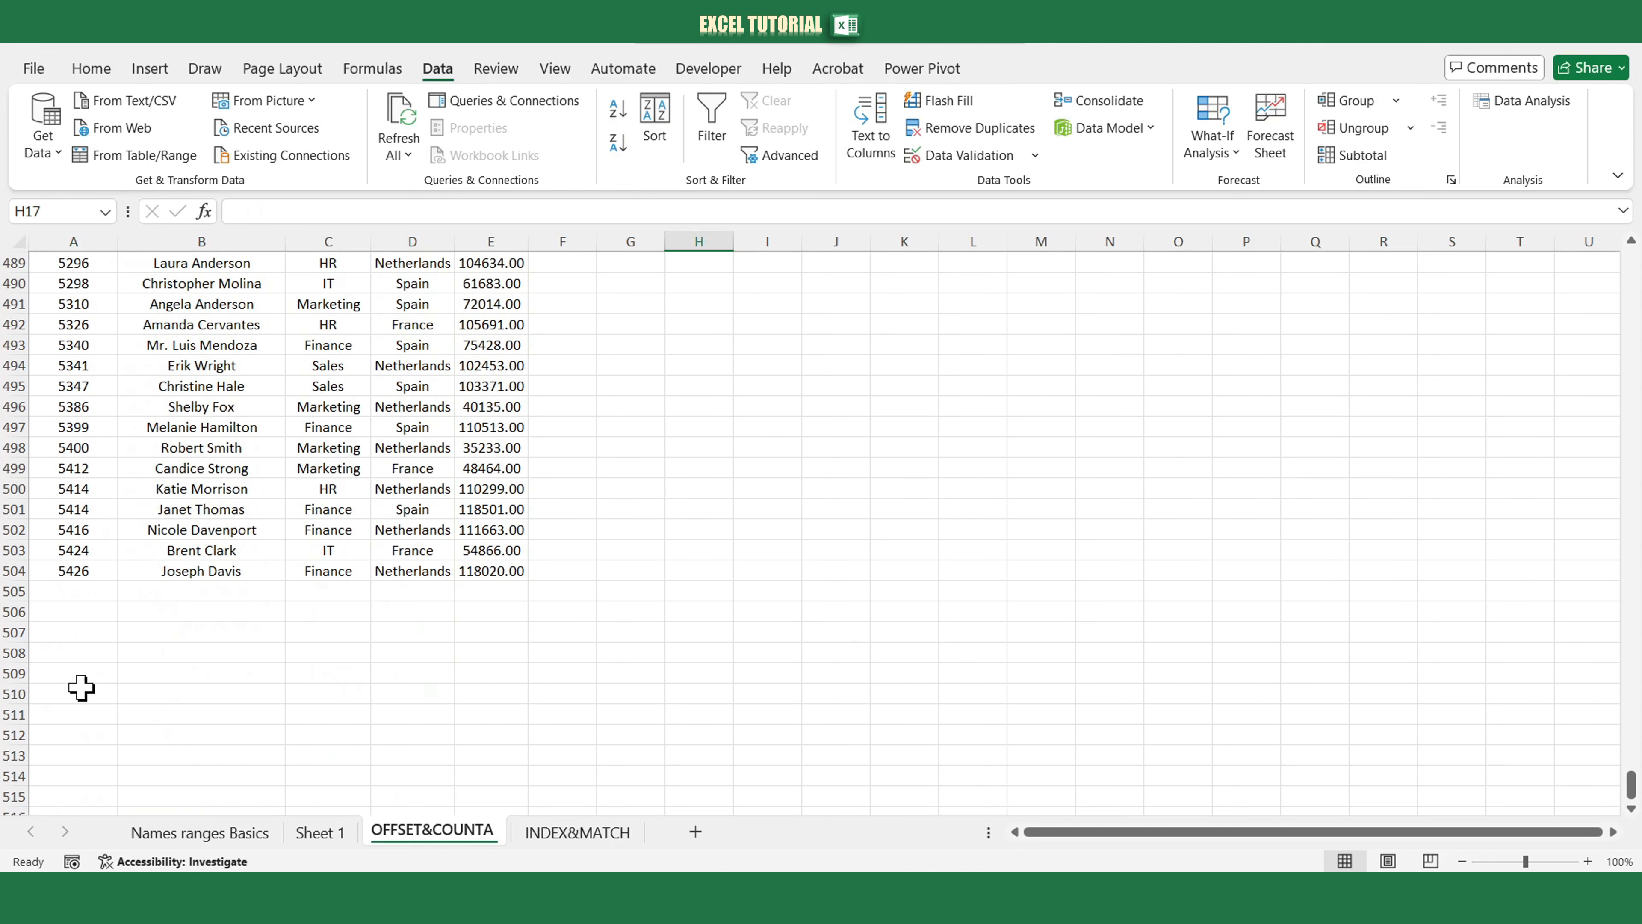
left_click(63, 596)
type("5500")
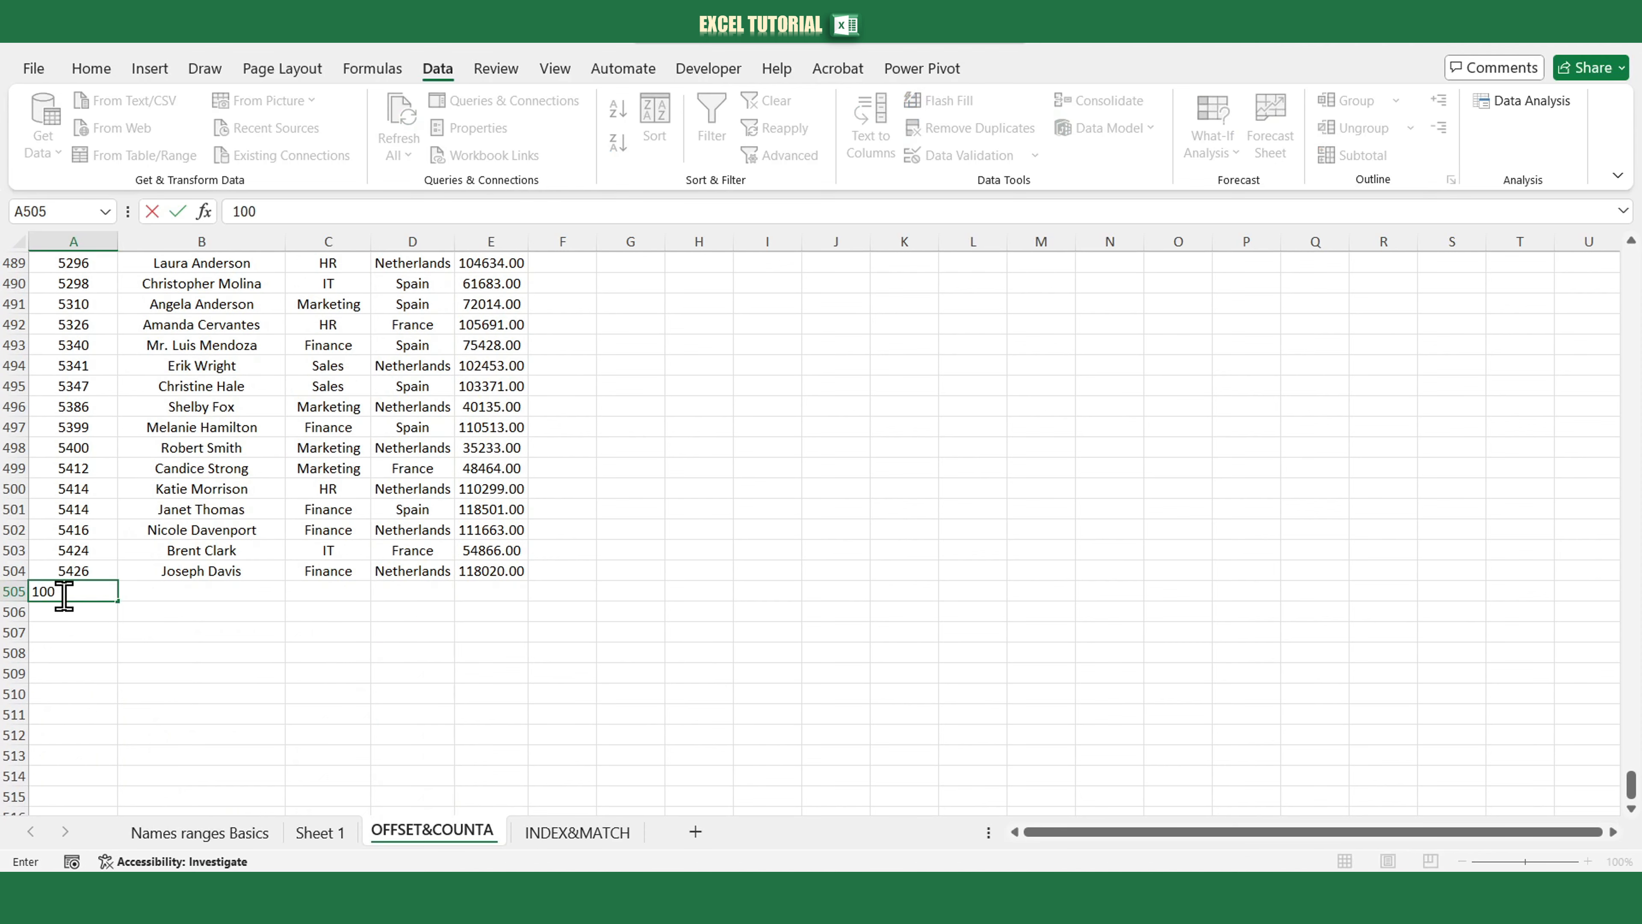
key("Return")
Open A2's dropdown and scroll to the end of its Employee ID list.
left_click_drag(1626, 781, 1578, 235)
left_click(116, 262)
left_click(111, 283)
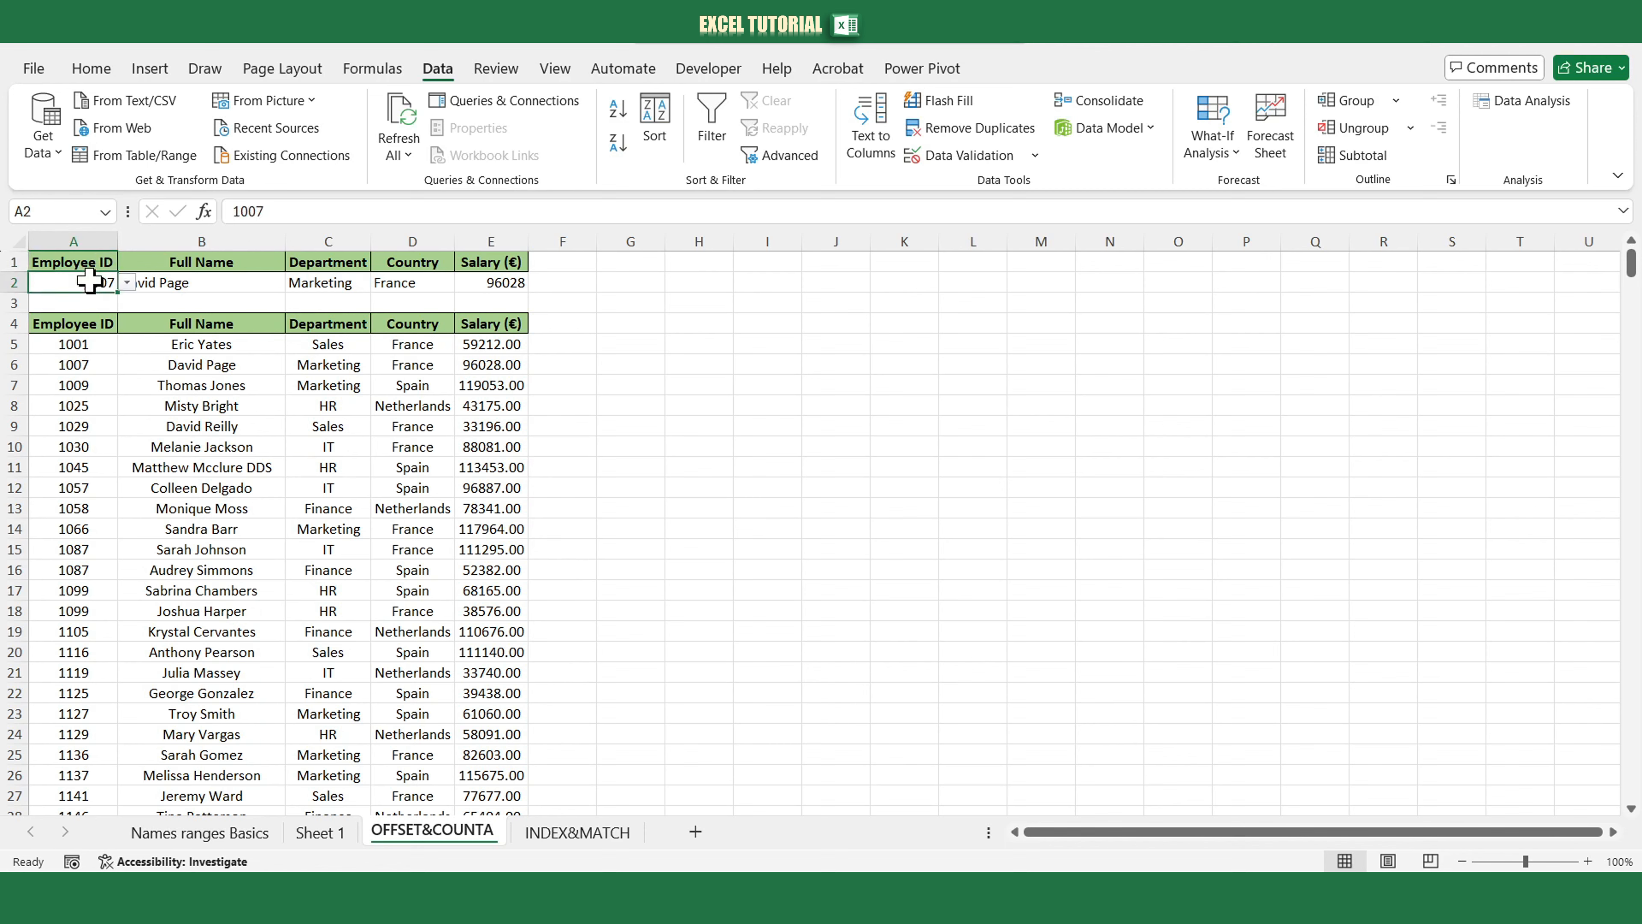
left_click(125, 283)
left_click_drag(127, 317, 110, 502)
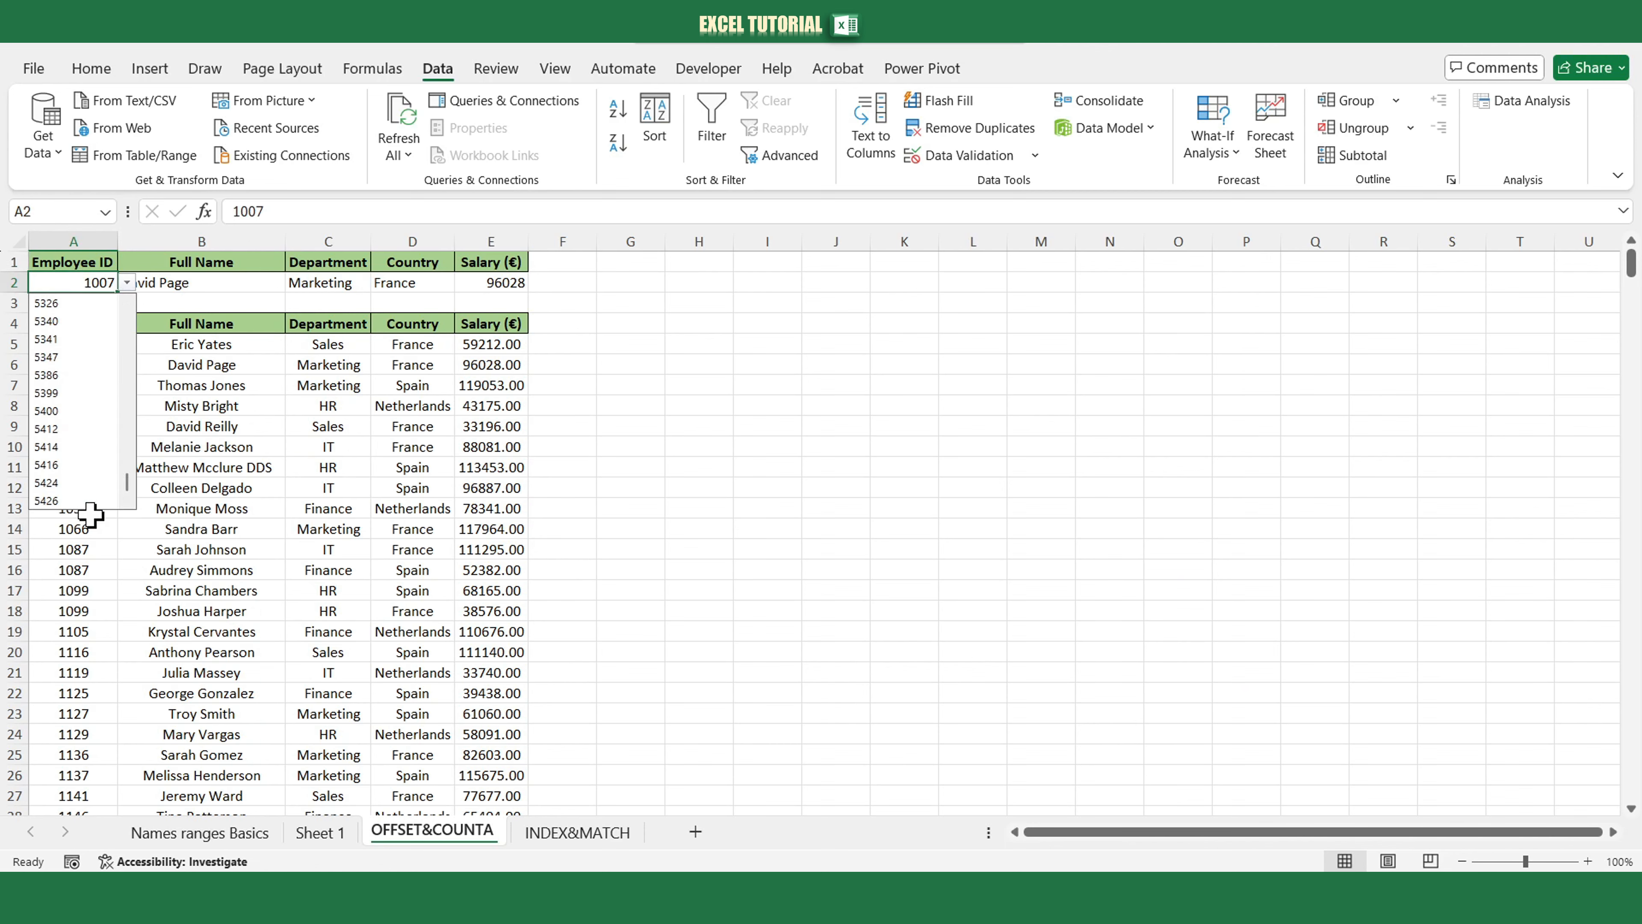
key("Escape")
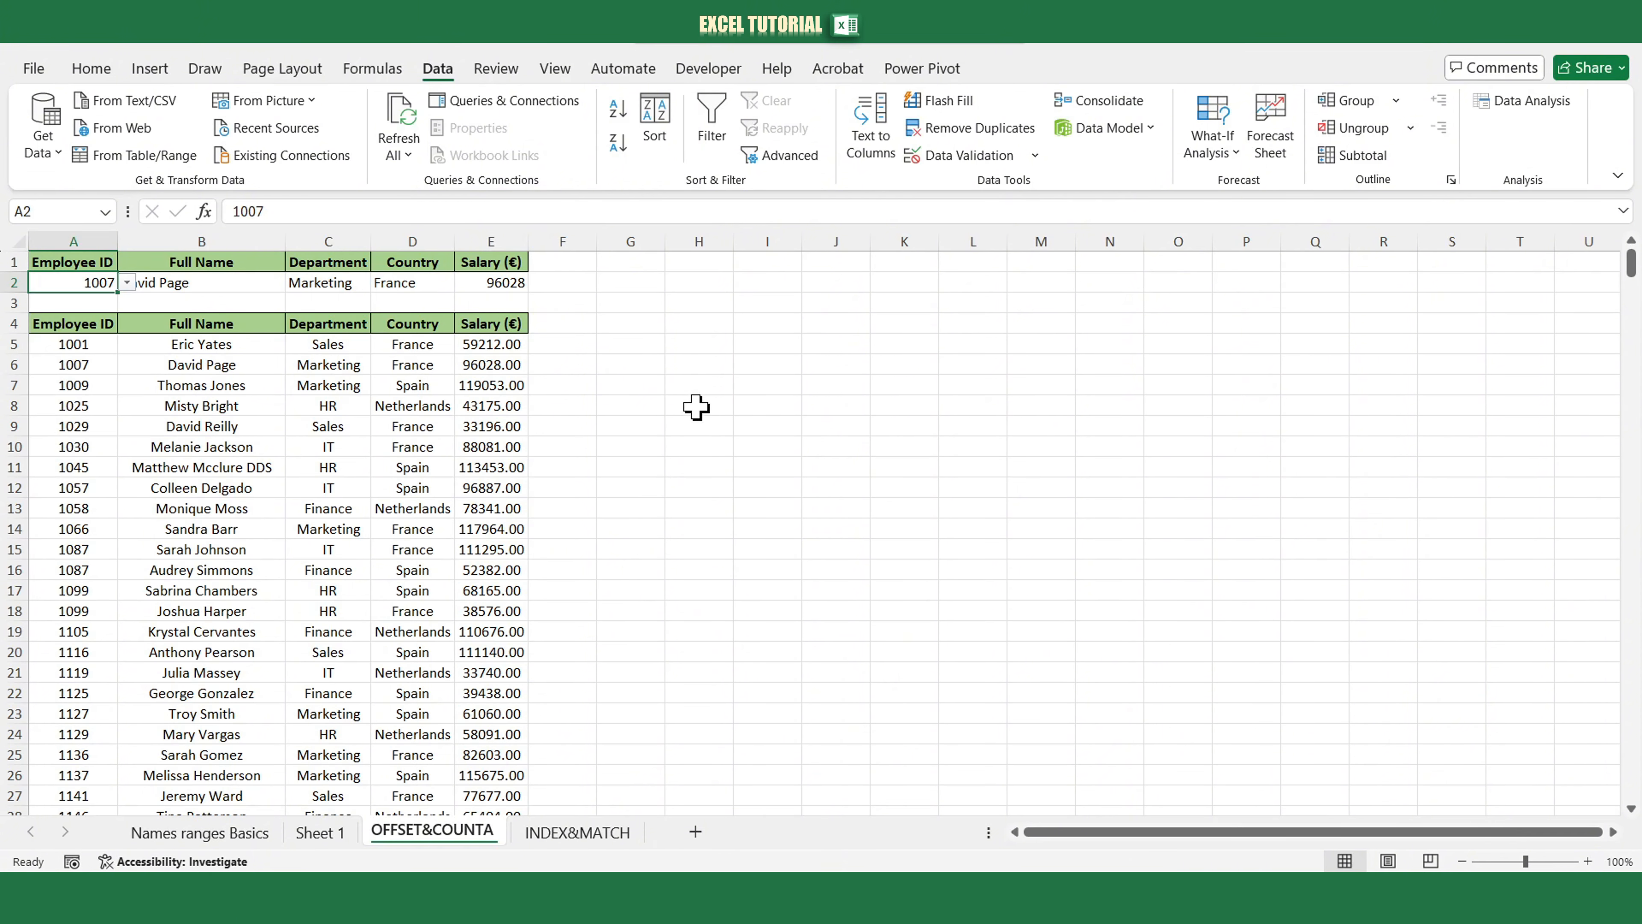
Enter =OFFSET($A$5,0,0,COUNTA($A$5:$A$1000)) in H6 to list all Employee IDs dynamically.
left_click(690, 361)
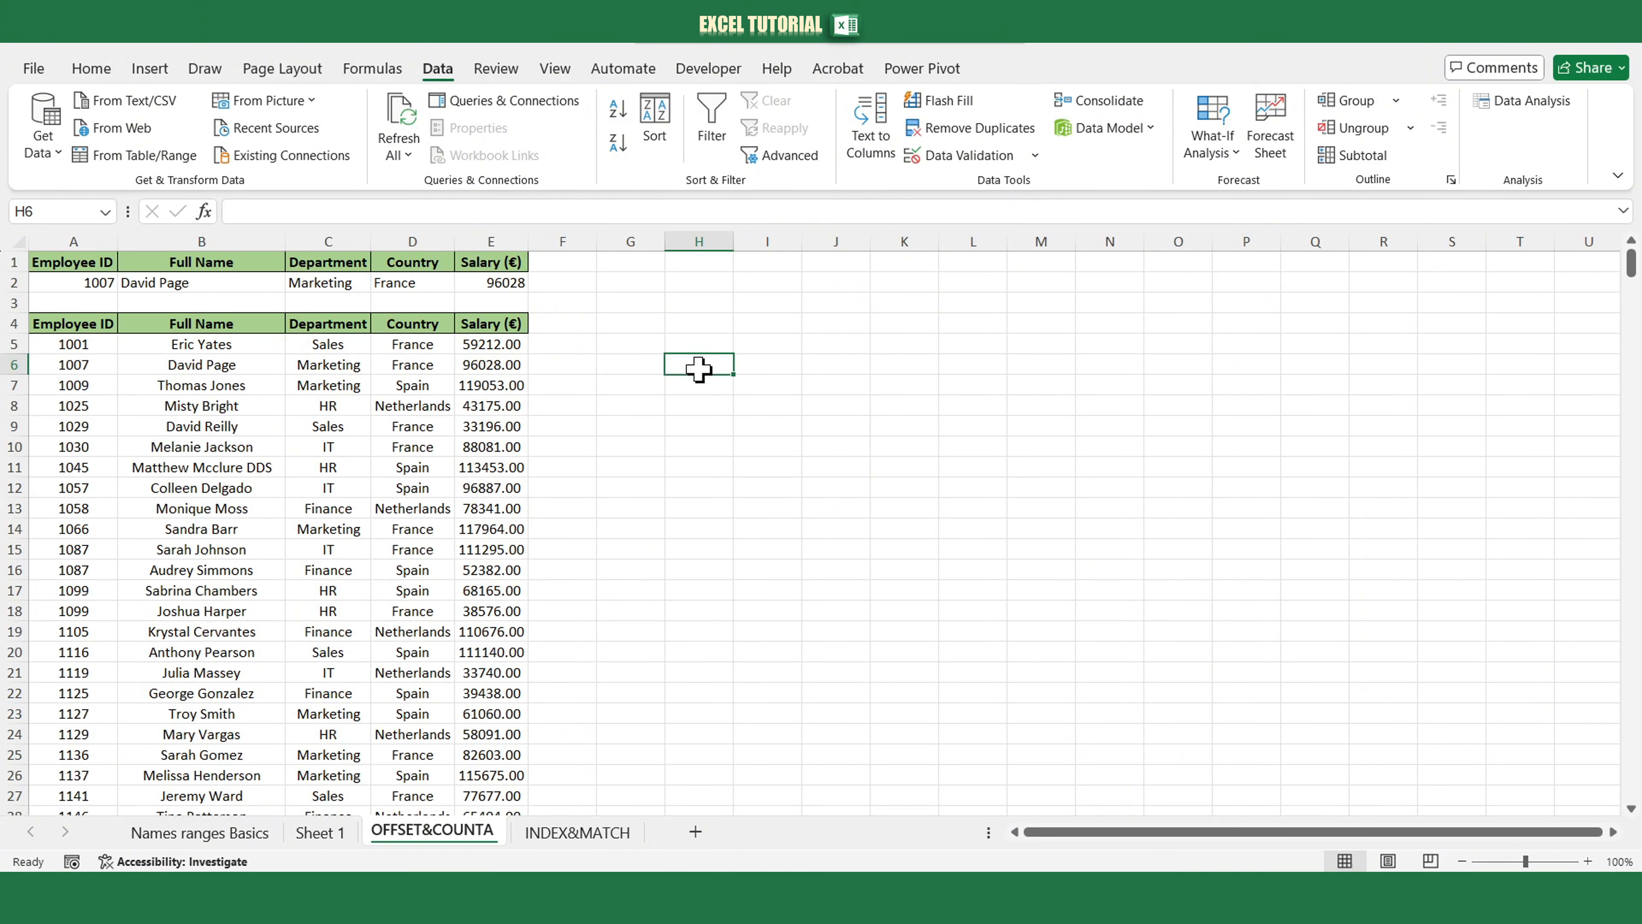
type("=off")
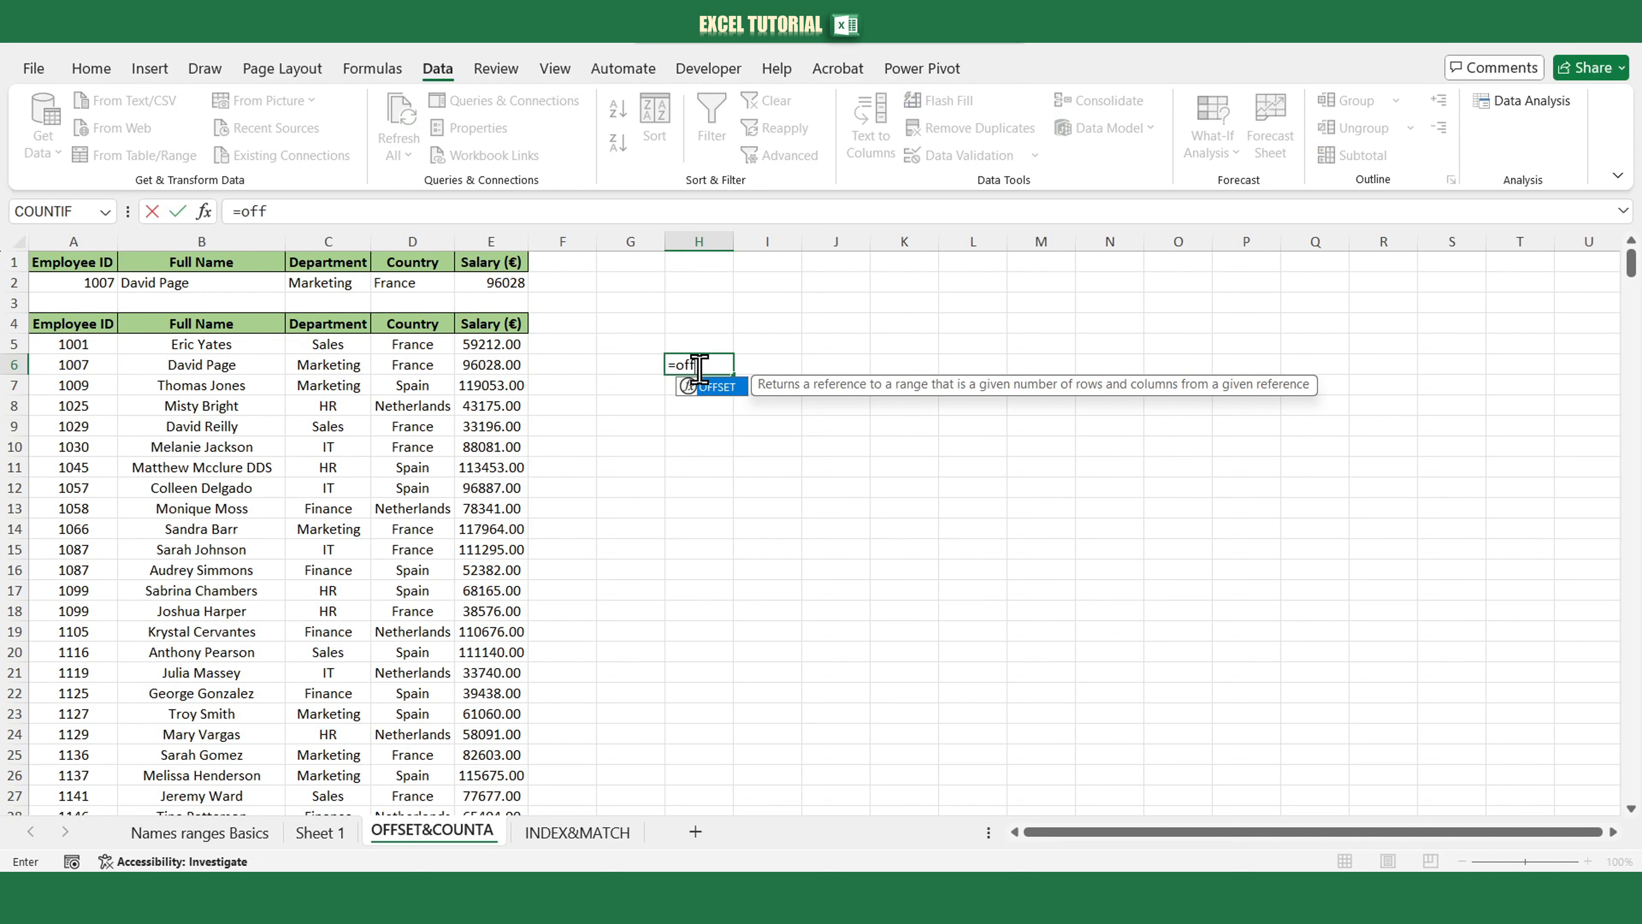
type("set(")
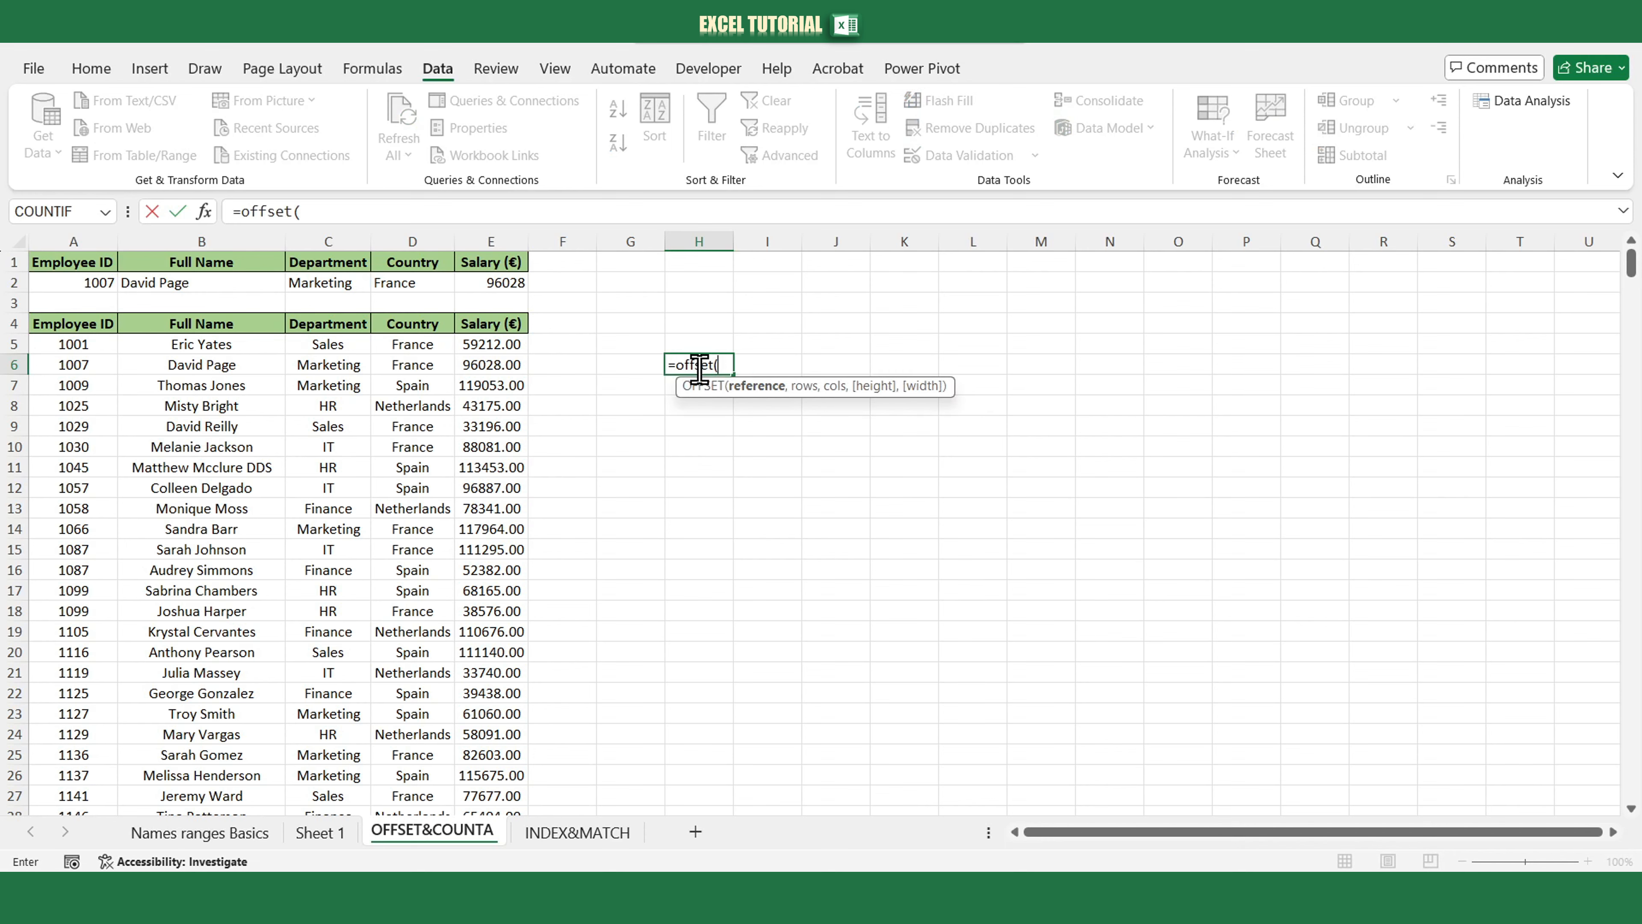
left_click(92, 349)
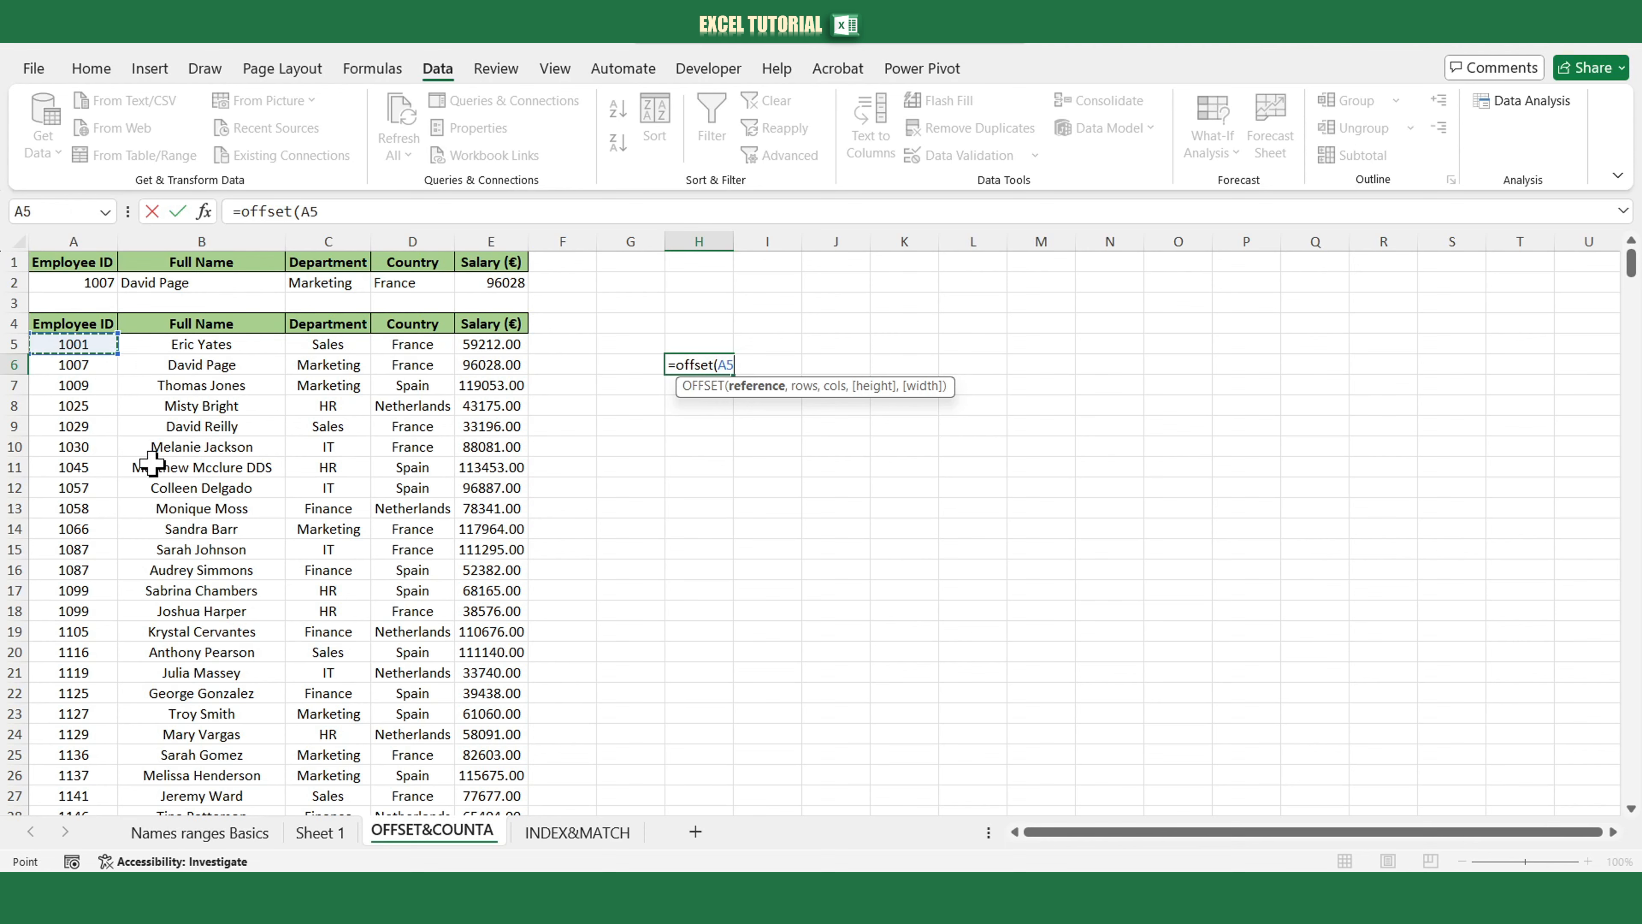
key("F4")
type(",")
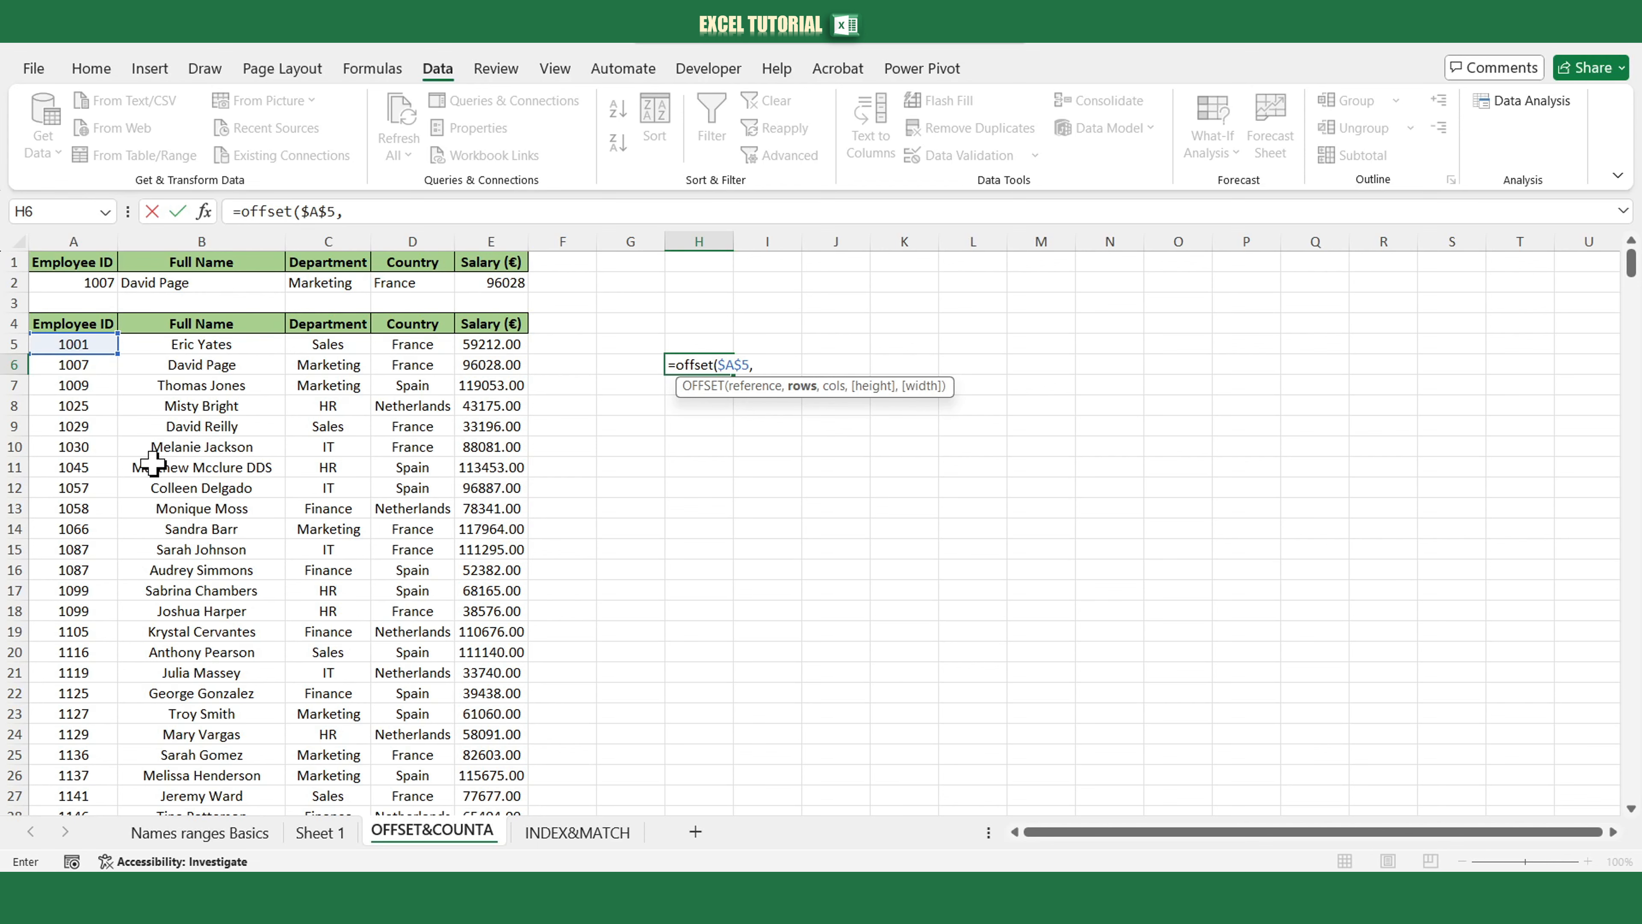
type("0,")
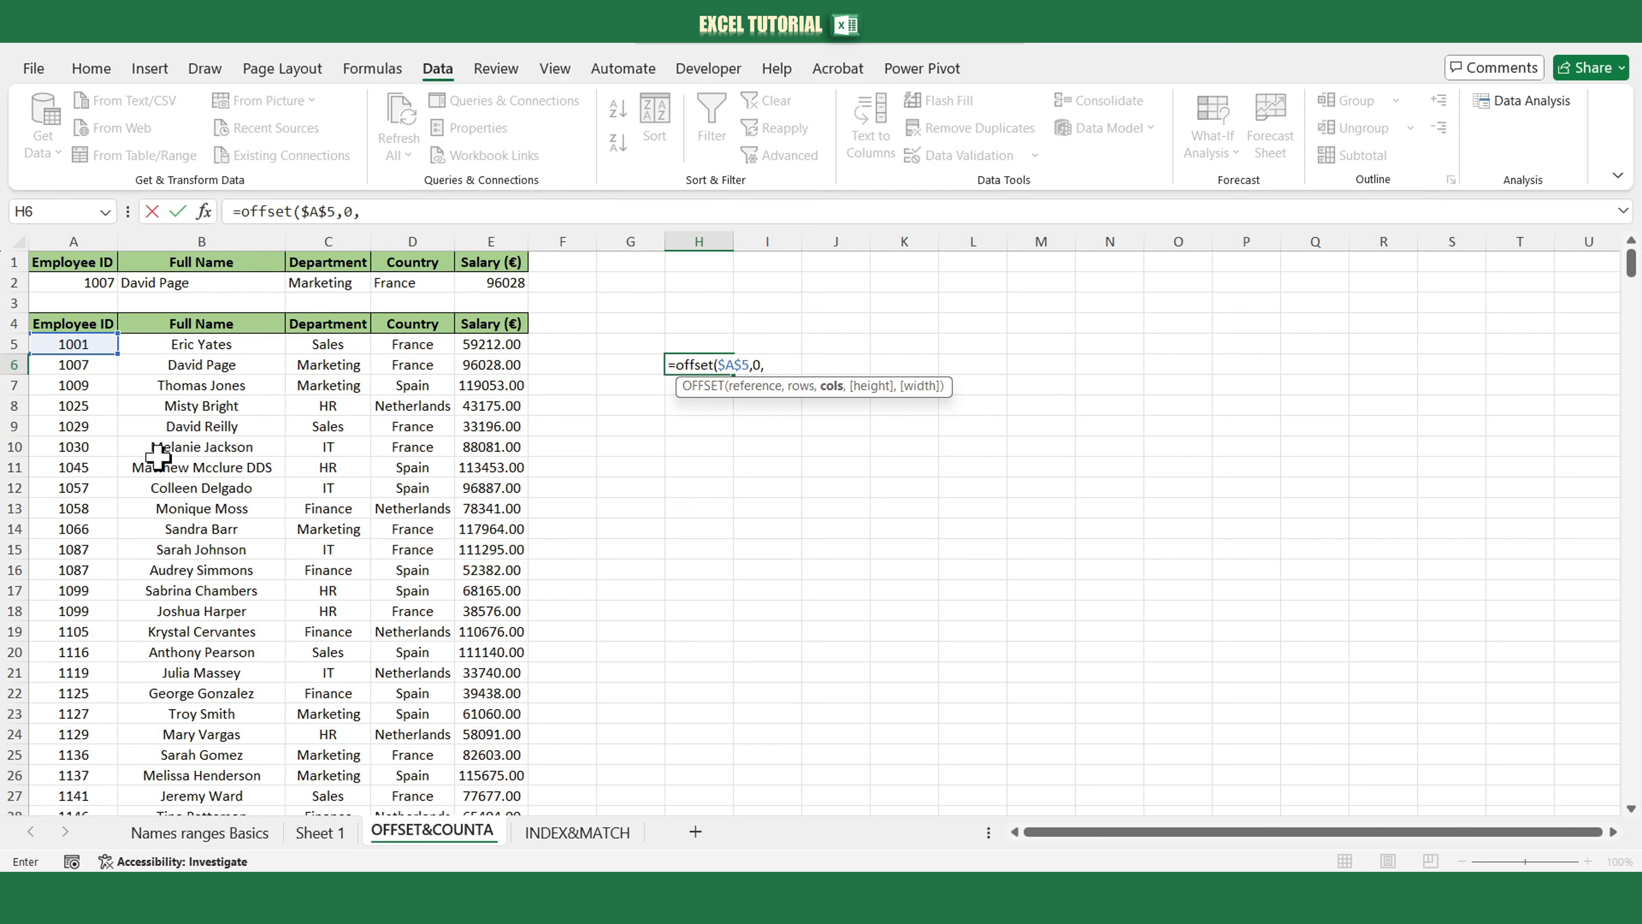
type("0,counta(")
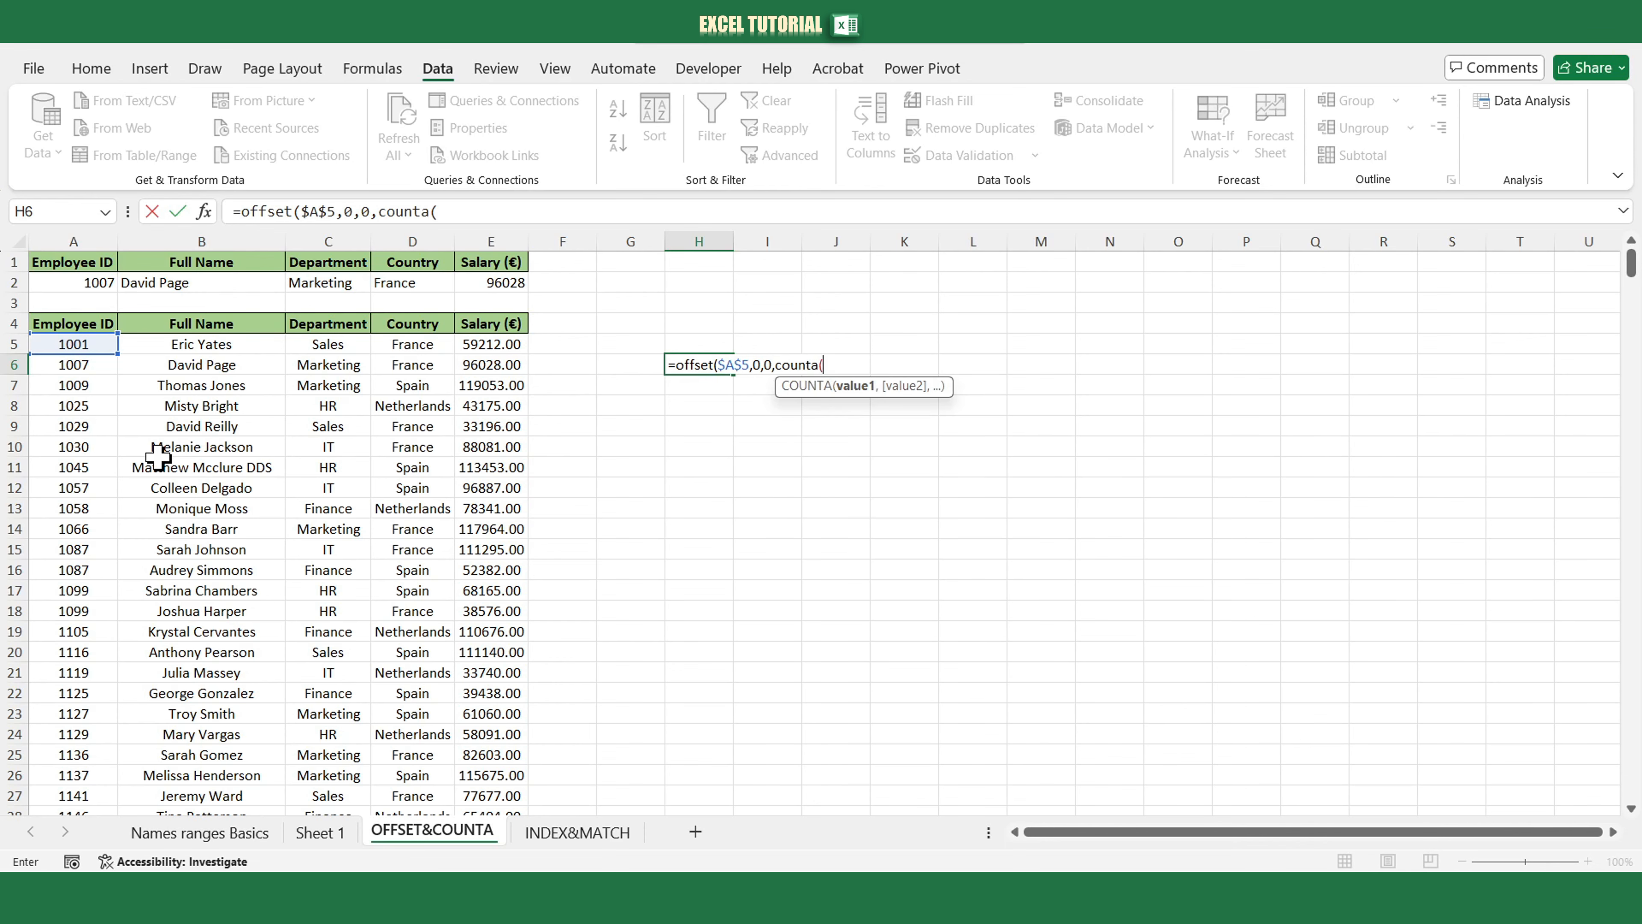
left_click_drag(73, 343, 73, 366)
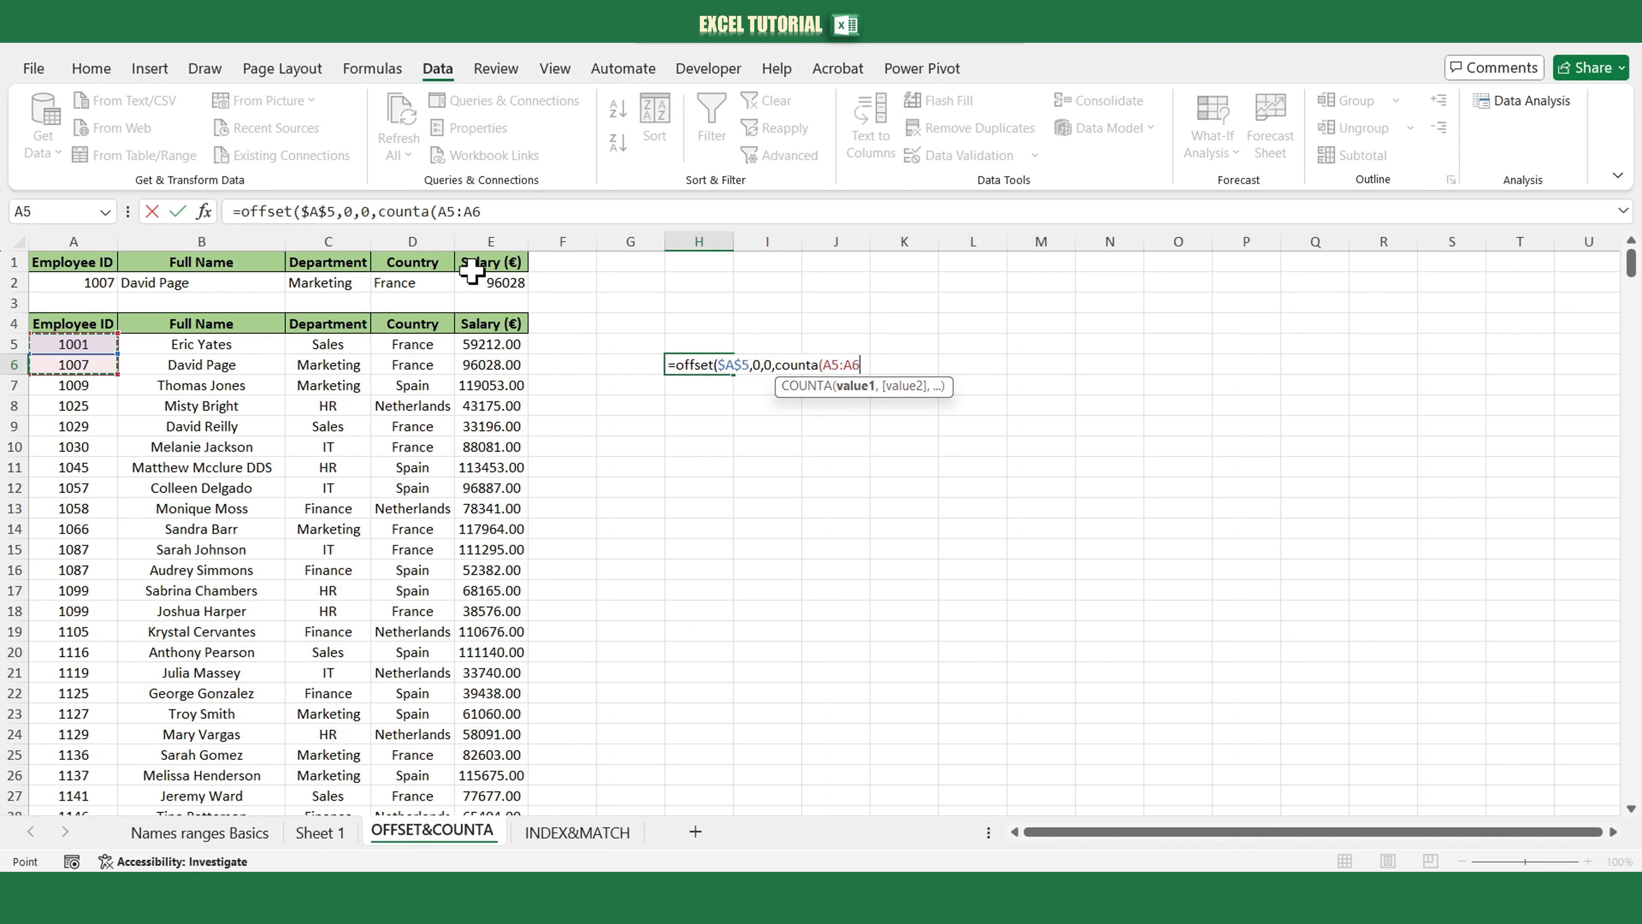
left_click(502, 212)
key("BackSpace")
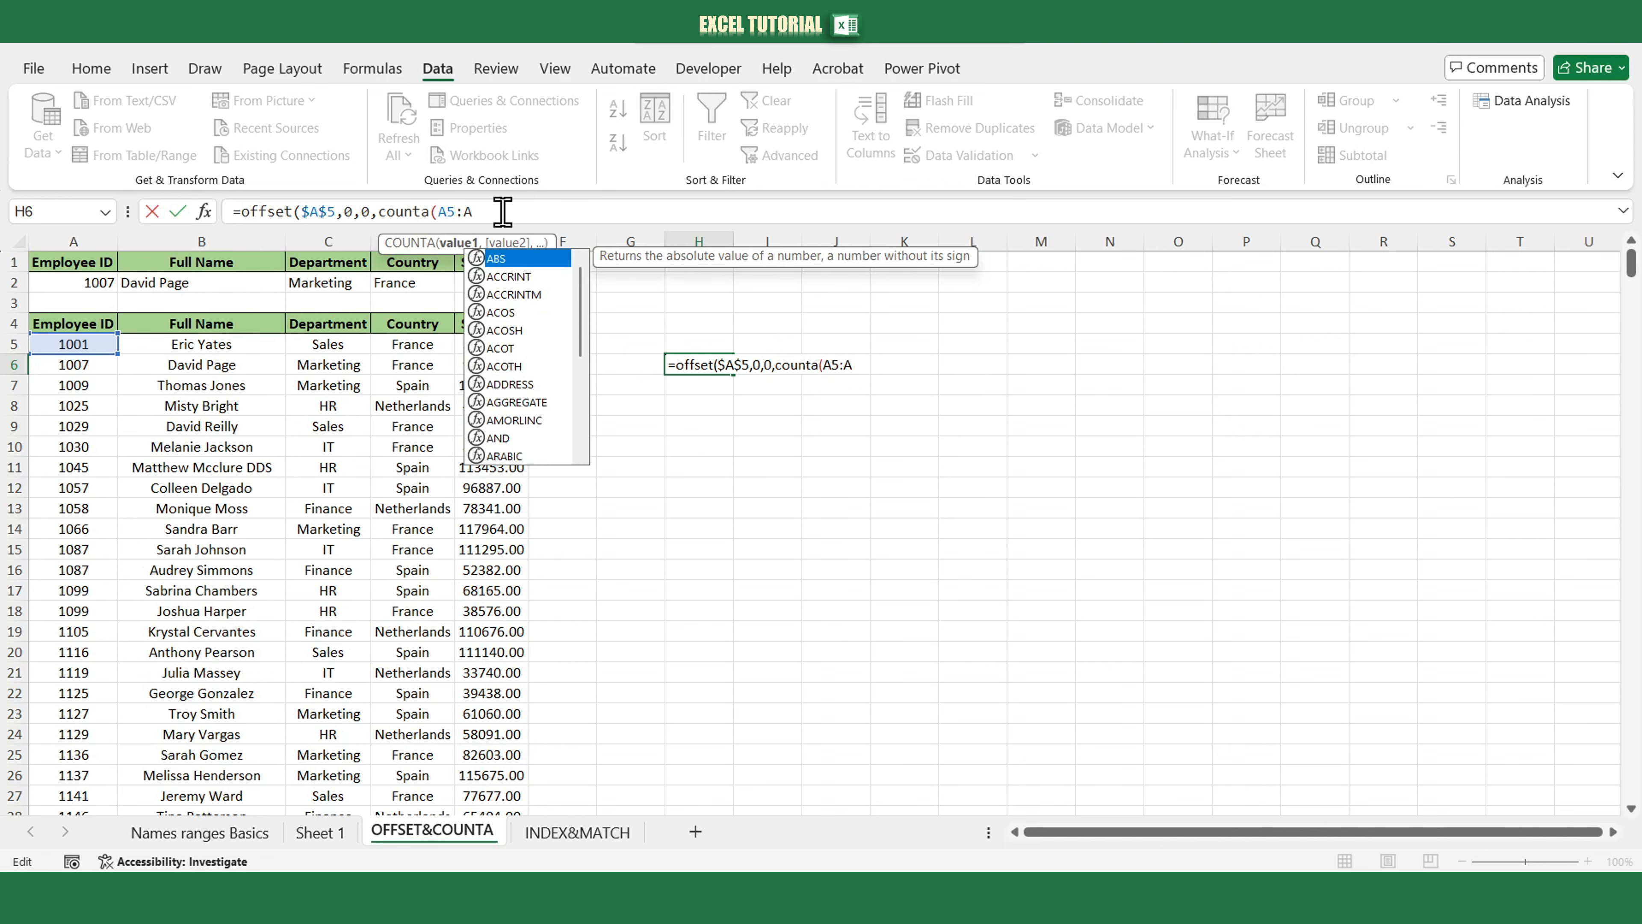
type("1000")
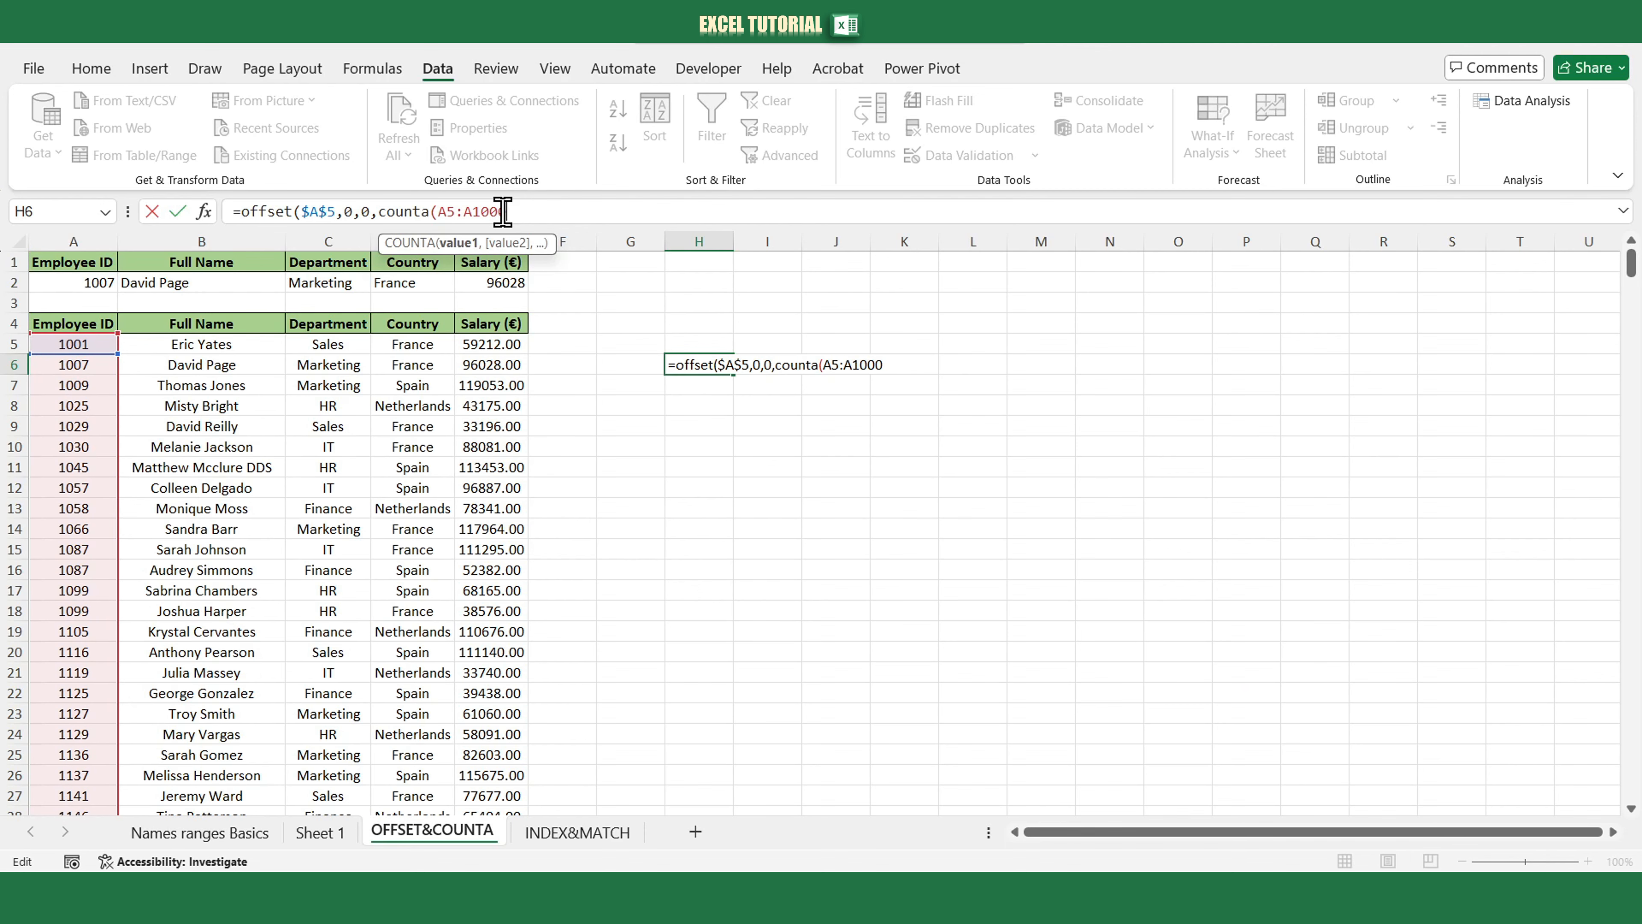
key("F4")
double_click(447, 212)
key("F4")
left_click(555, 220)
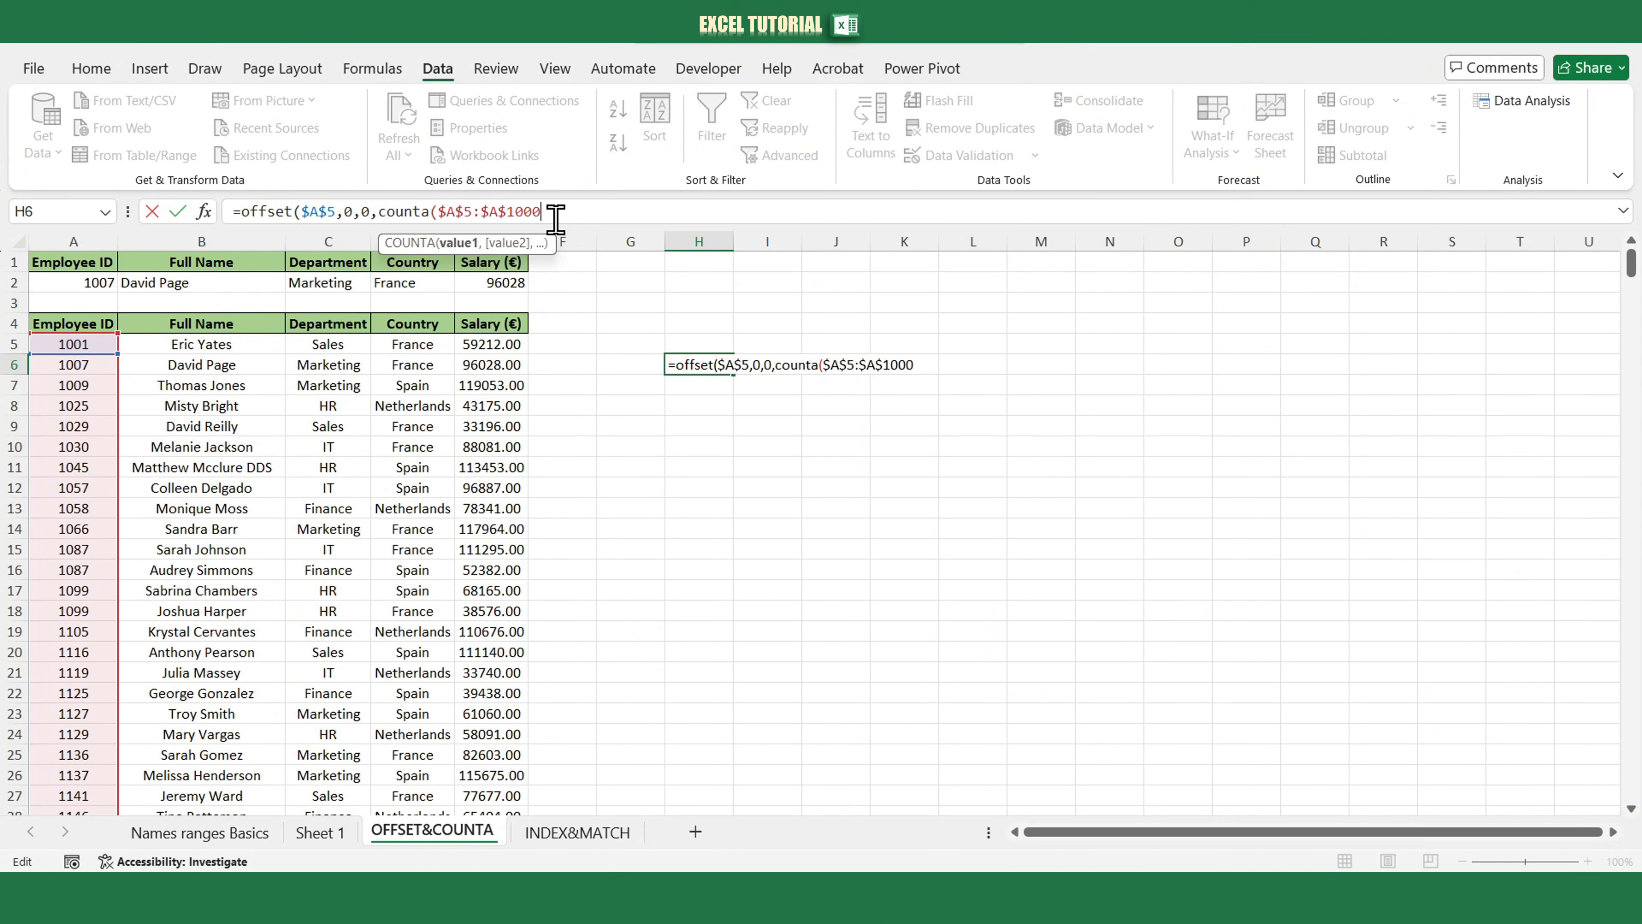
type(")")
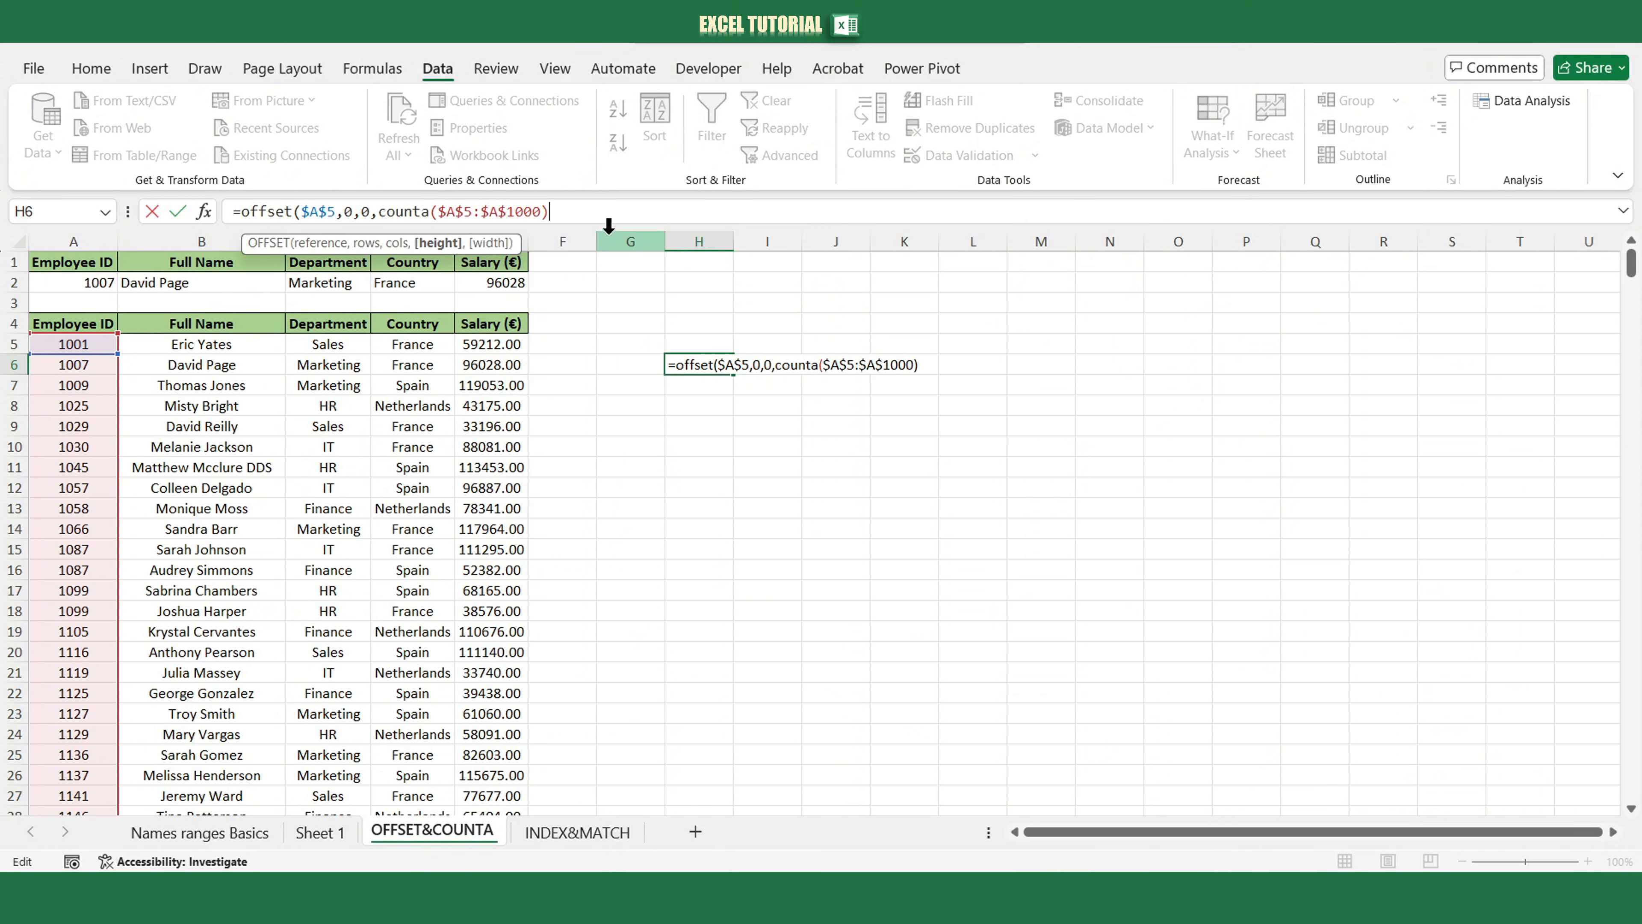
type(")")
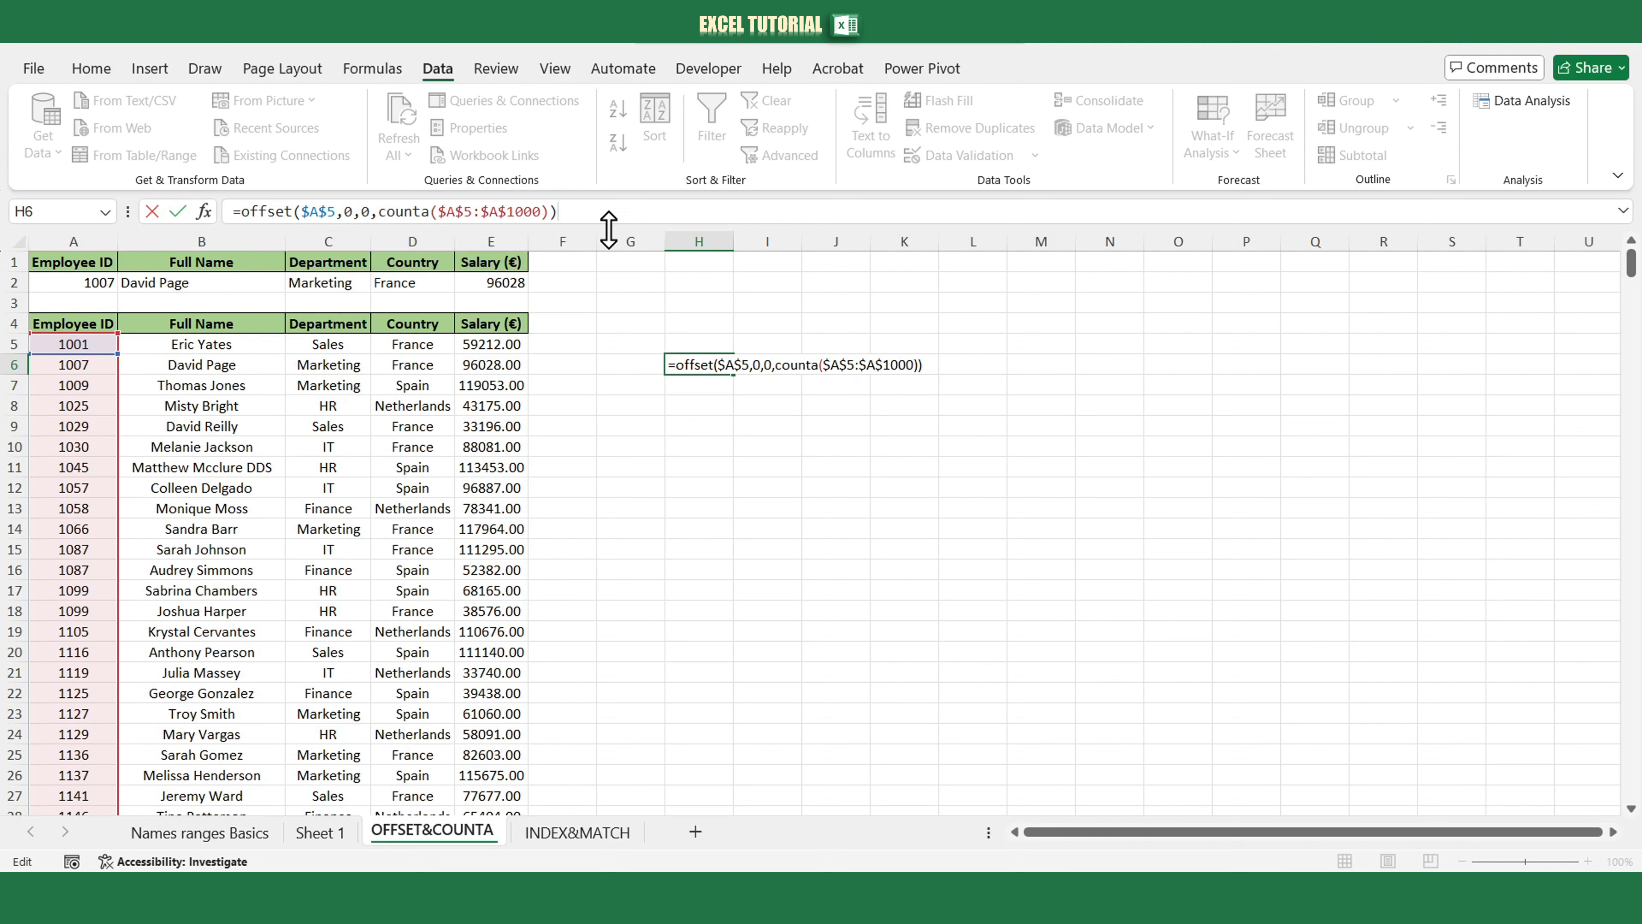
key("Return")
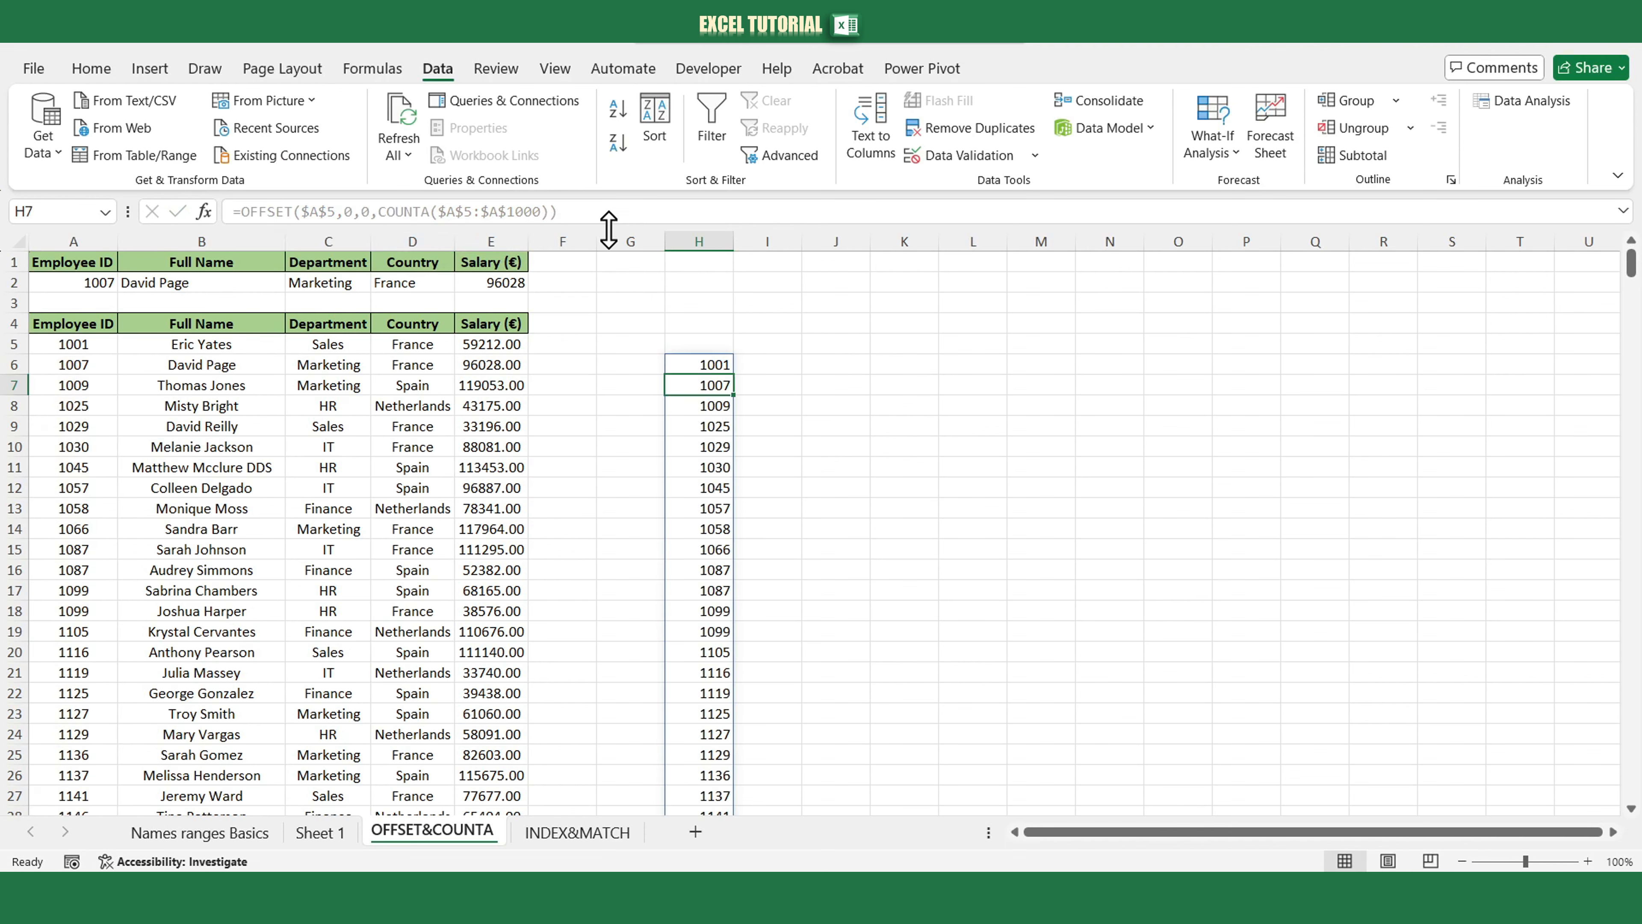
Copy H6's OFFSET formula and define the workbook name id_ranges referring to it.
left_click(696, 362)
left_click_drag(598, 212, 241, 212)
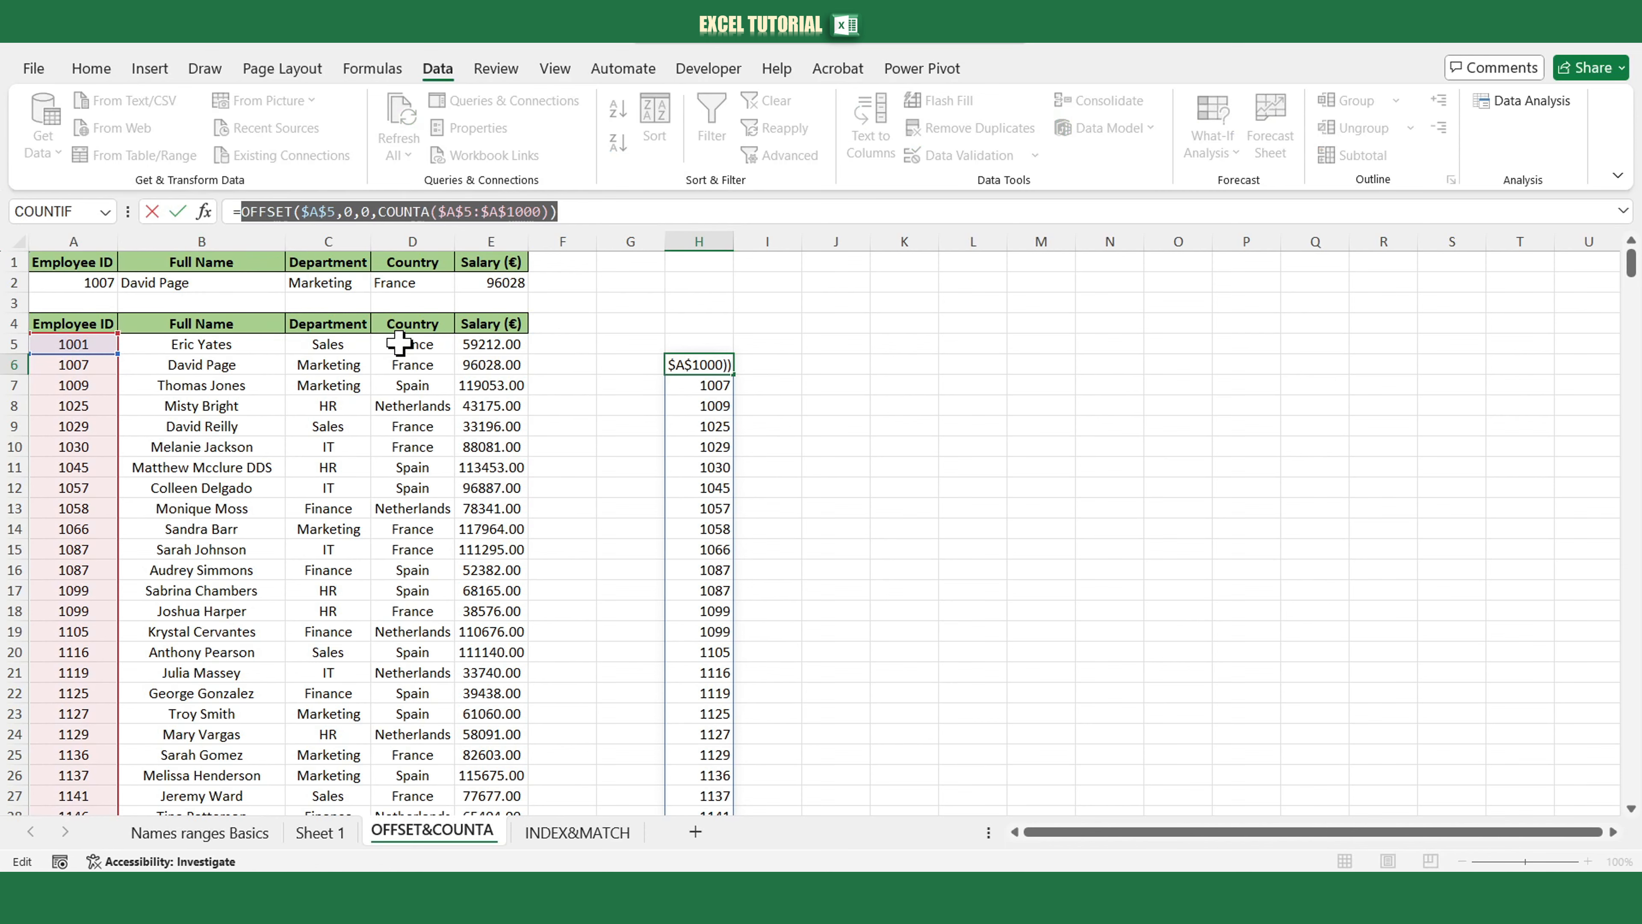
key("Escape")
left_click(396, 70)
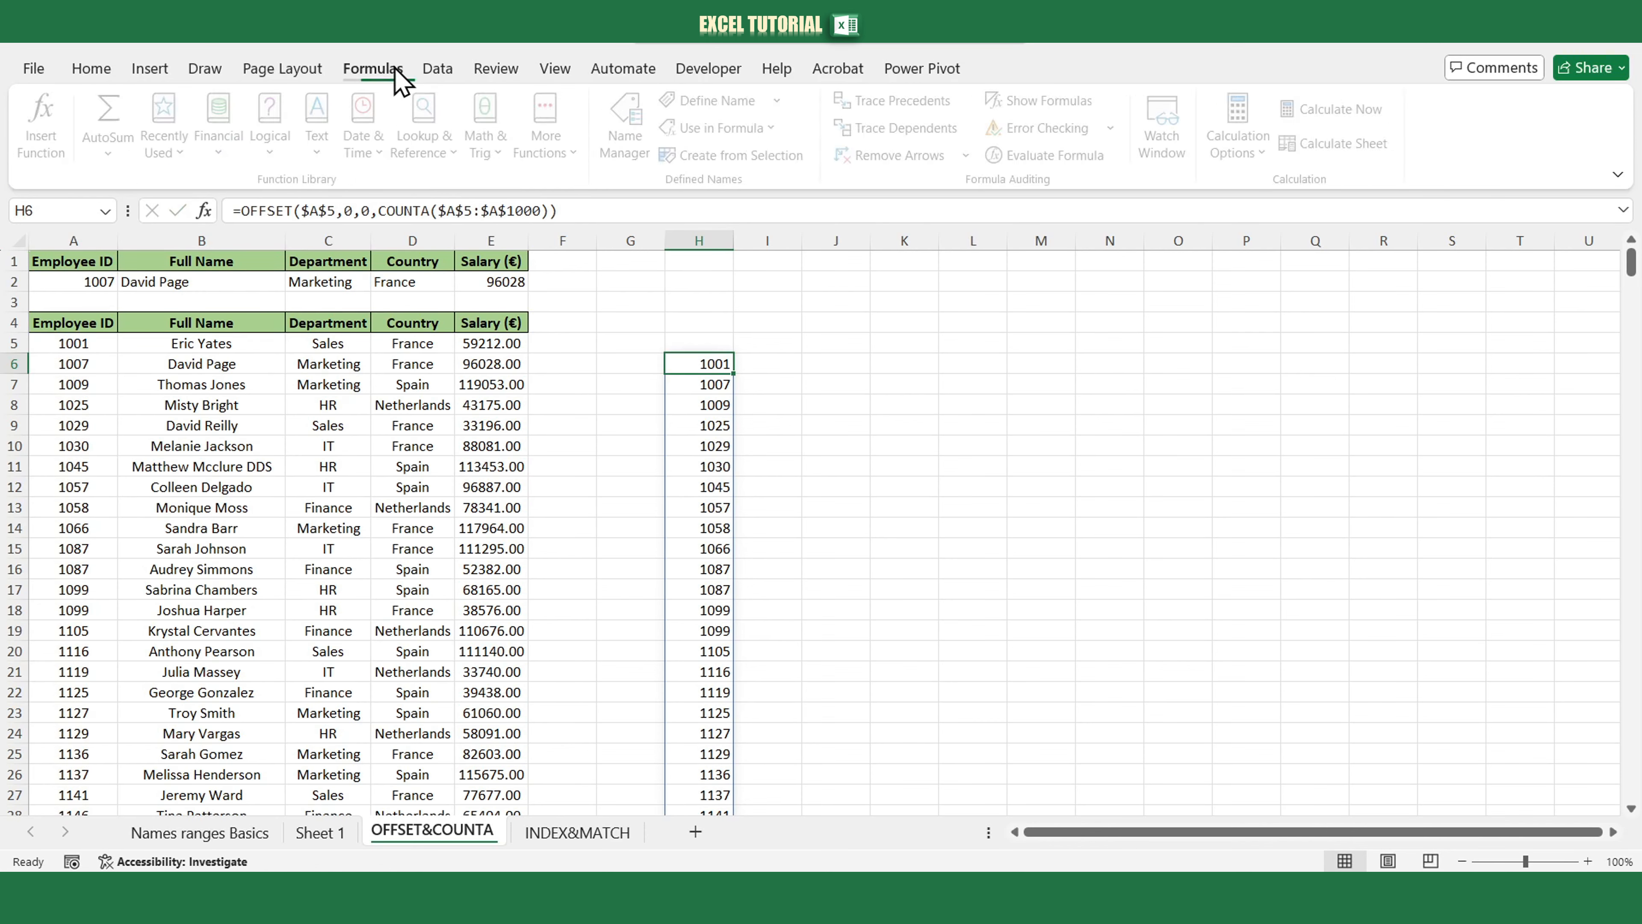
left_click(697, 102)
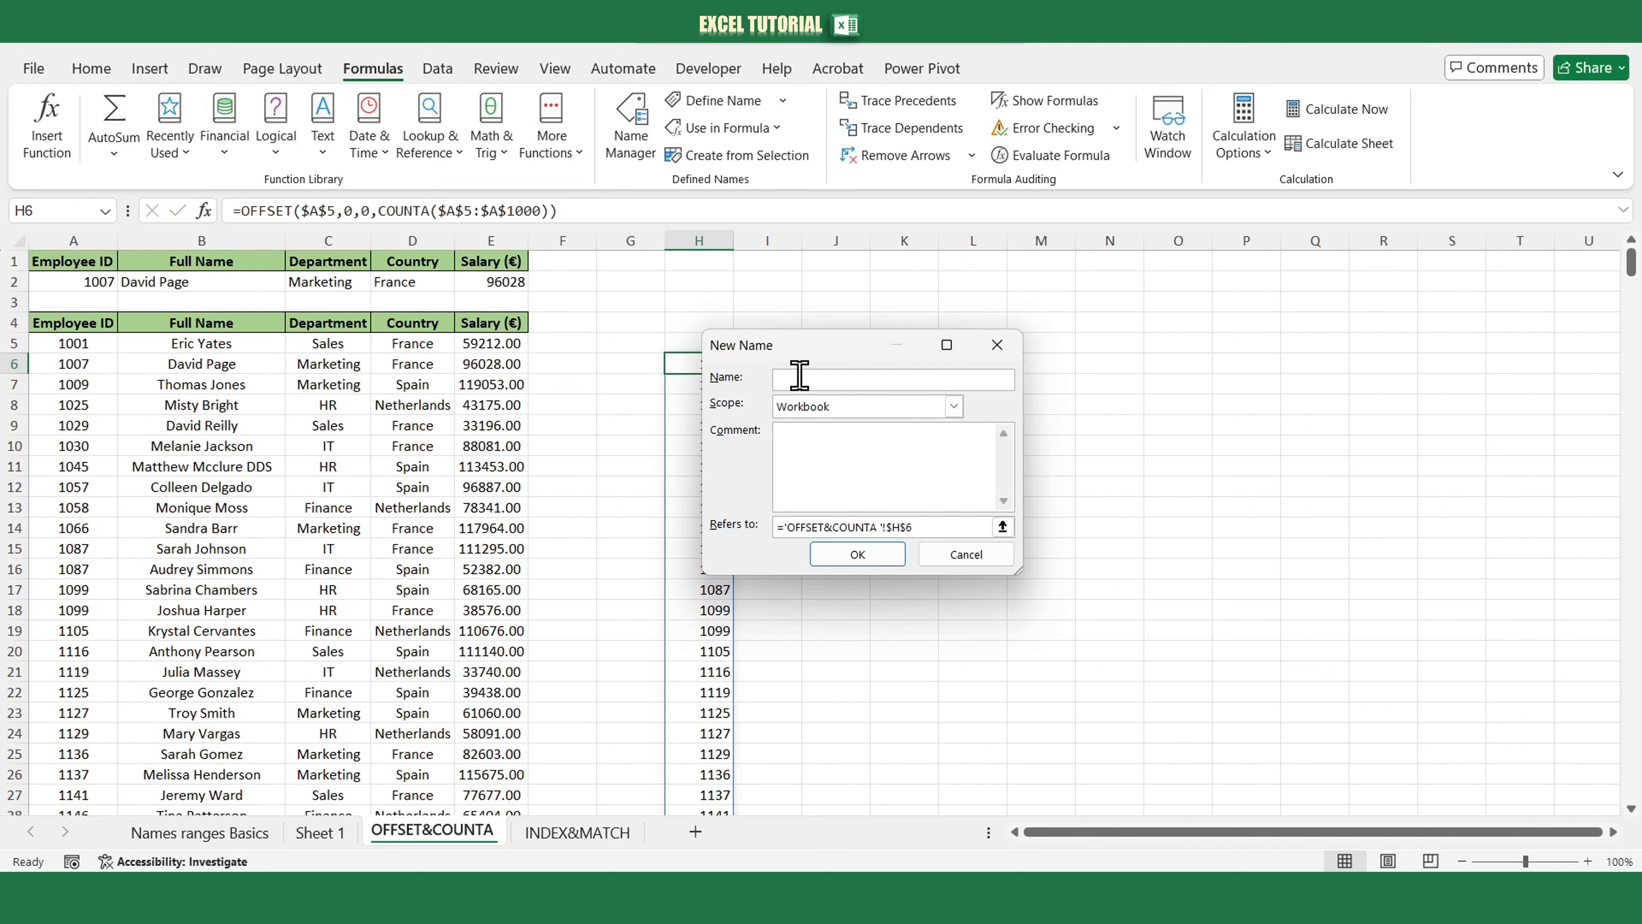
type("id_ranges")
left_click(915, 526)
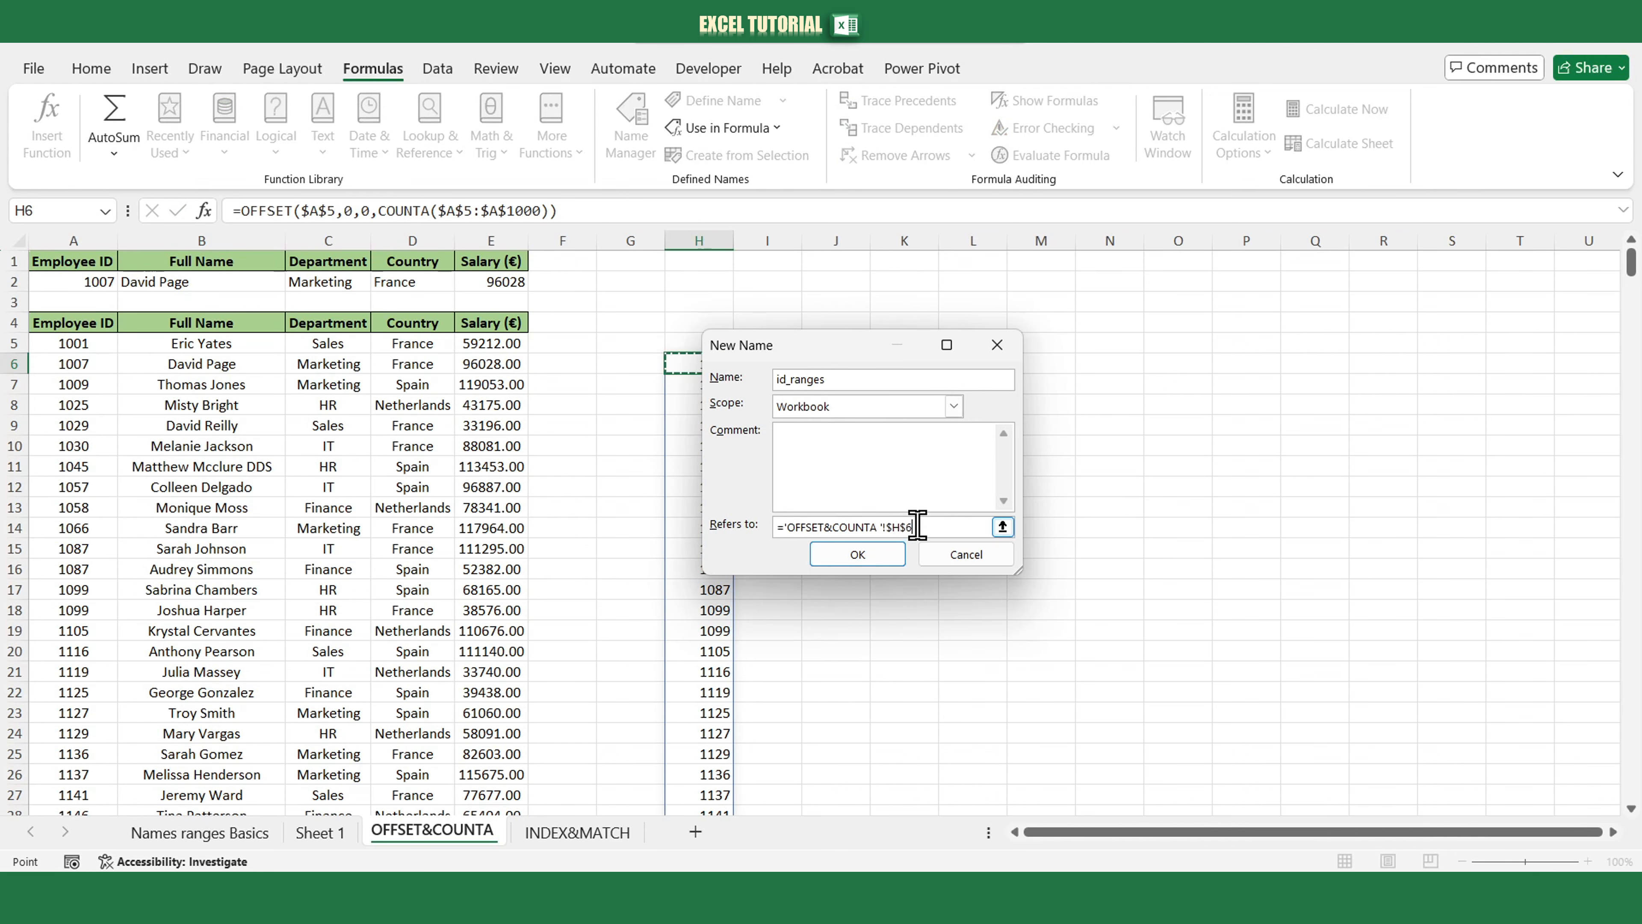
key("BackSpace")
key("BackSpace")
key("BackSpace")
key("BackSpace")
key("BackSpace")
key("BackSpace")
key("BackSpace")
key("BackSpace")
key("BackSpace")
key("BackSpace")
key("BackSpace")
key("BackSpace")
key("BackSpace")
key("BackSpace")
key("BackSpace")
key("BackSpace")
key("BackSpace")
key("BackSpace")
key("BackSpace")
key("BackSpace")
key("BackSpace")
key("ctrl+v")
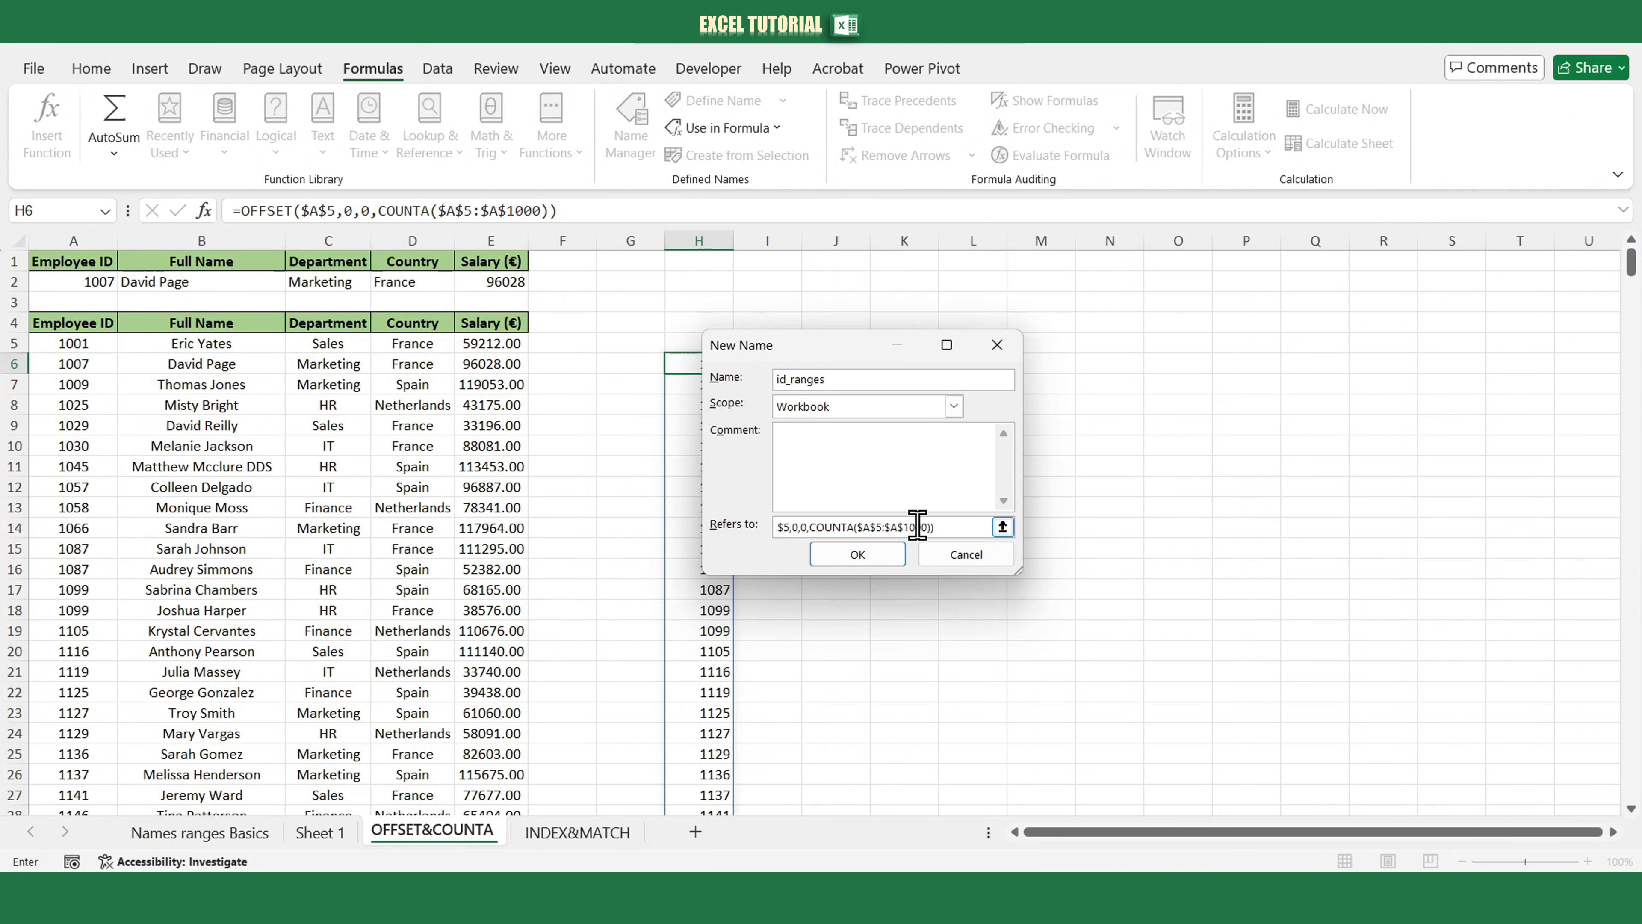
left_click(887, 557)
Change A2's data validation list source to =id_ranges.
left_click(71, 280)
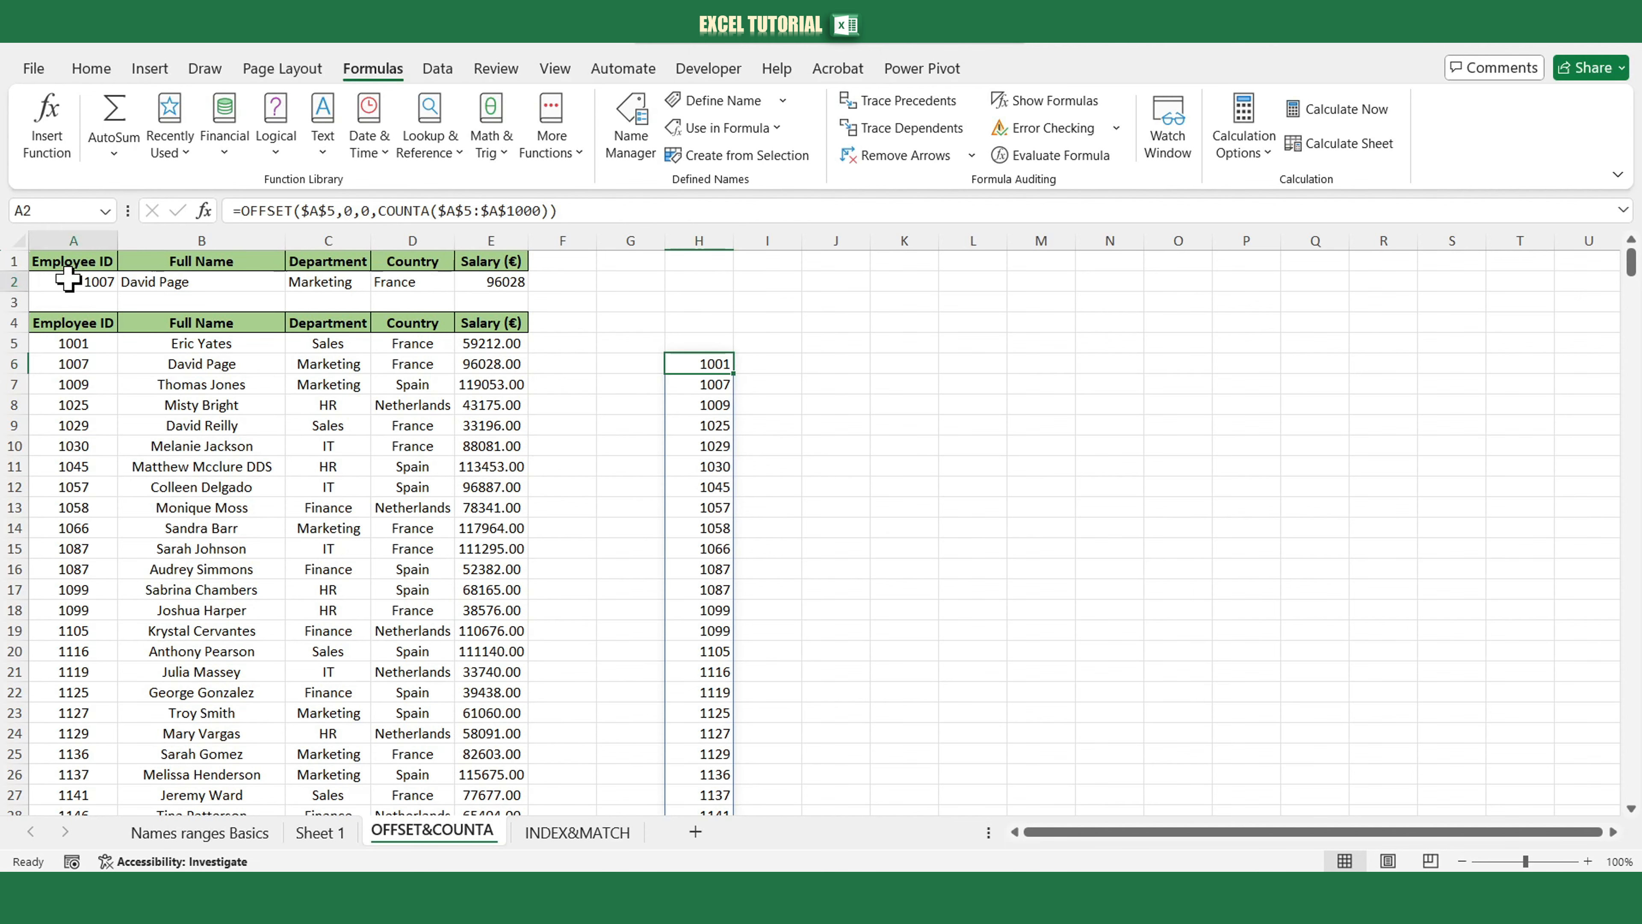
left_click(429, 68)
left_click(950, 155)
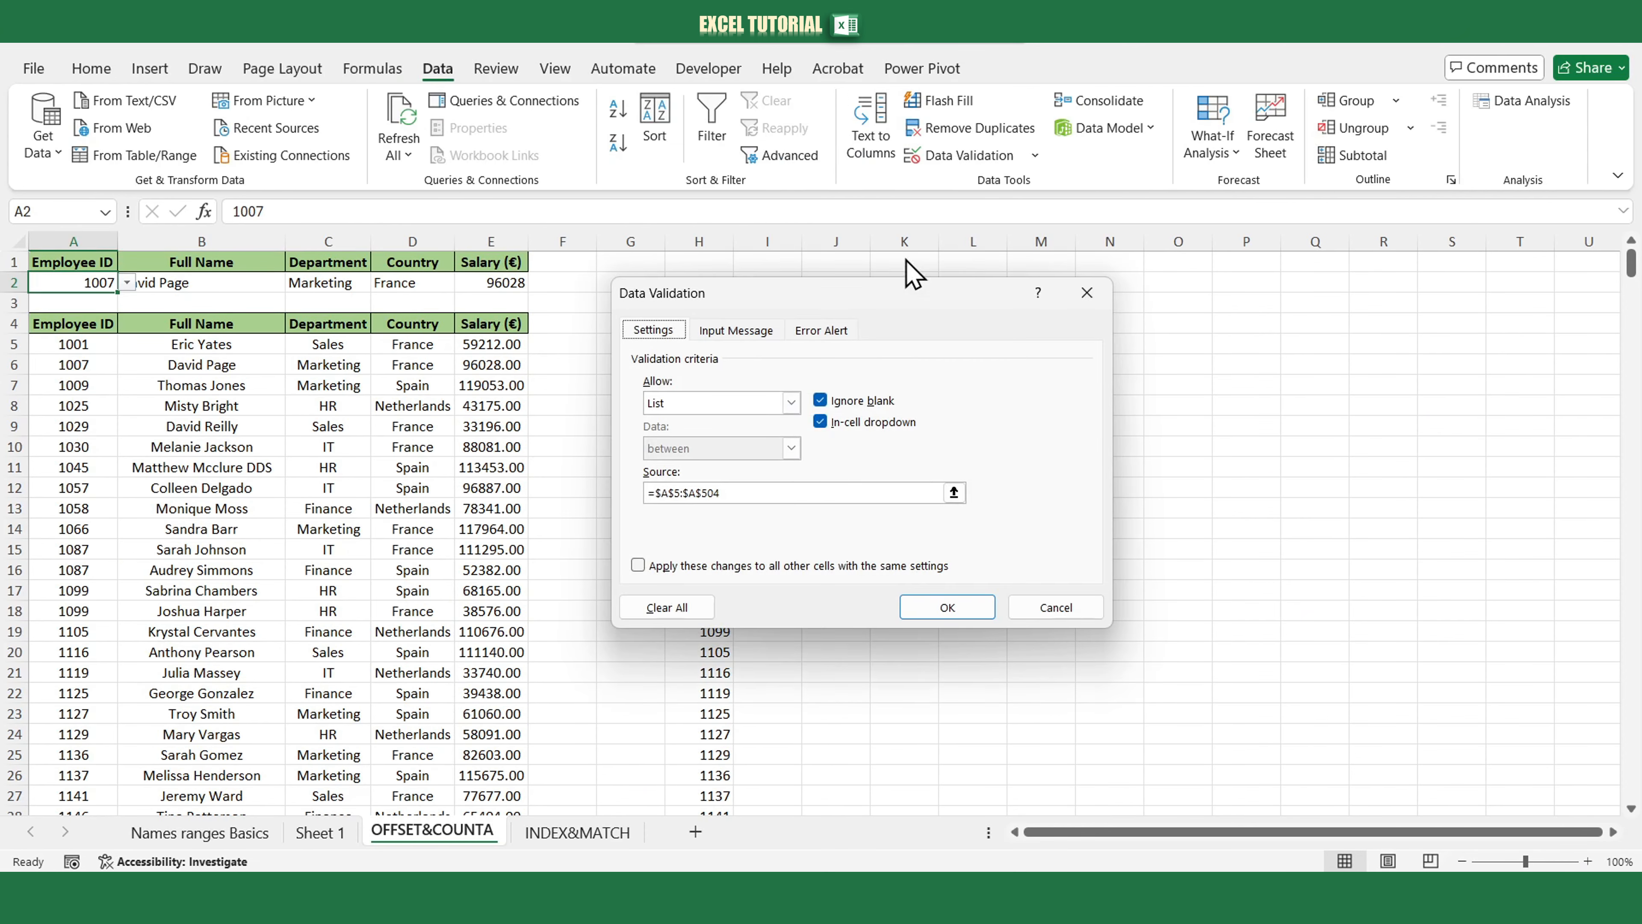
left_click(736, 493)
key("BackSpace")
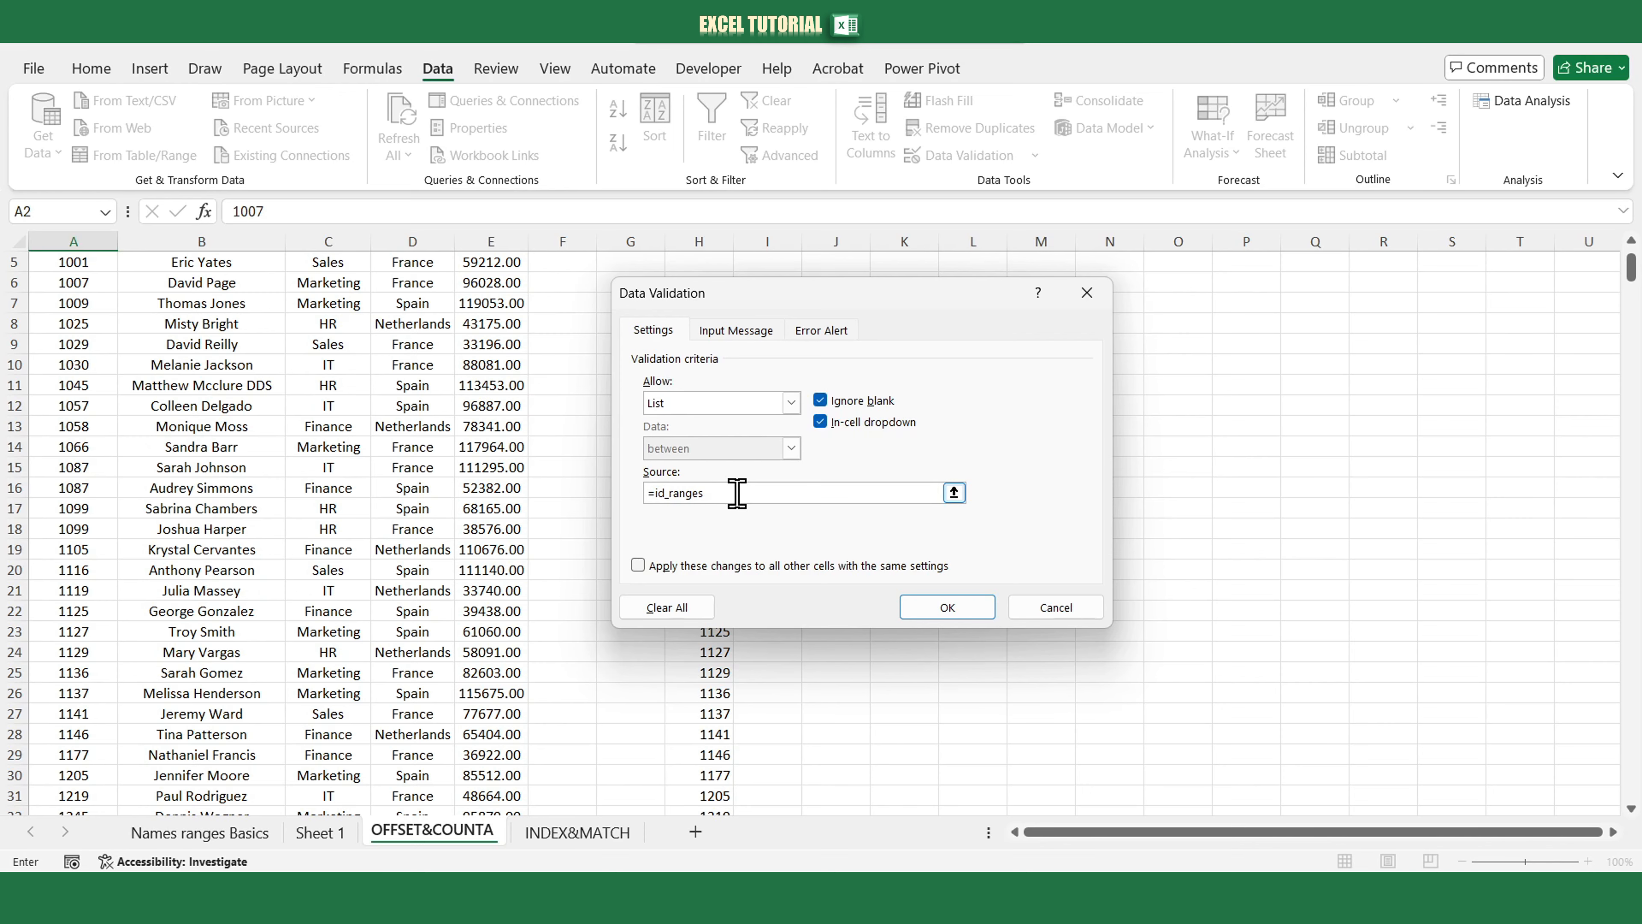
key("Return")
Enter the Employee ID 20000 in A505, just below the last employee row.
scroll(647, 460, "up", 2)
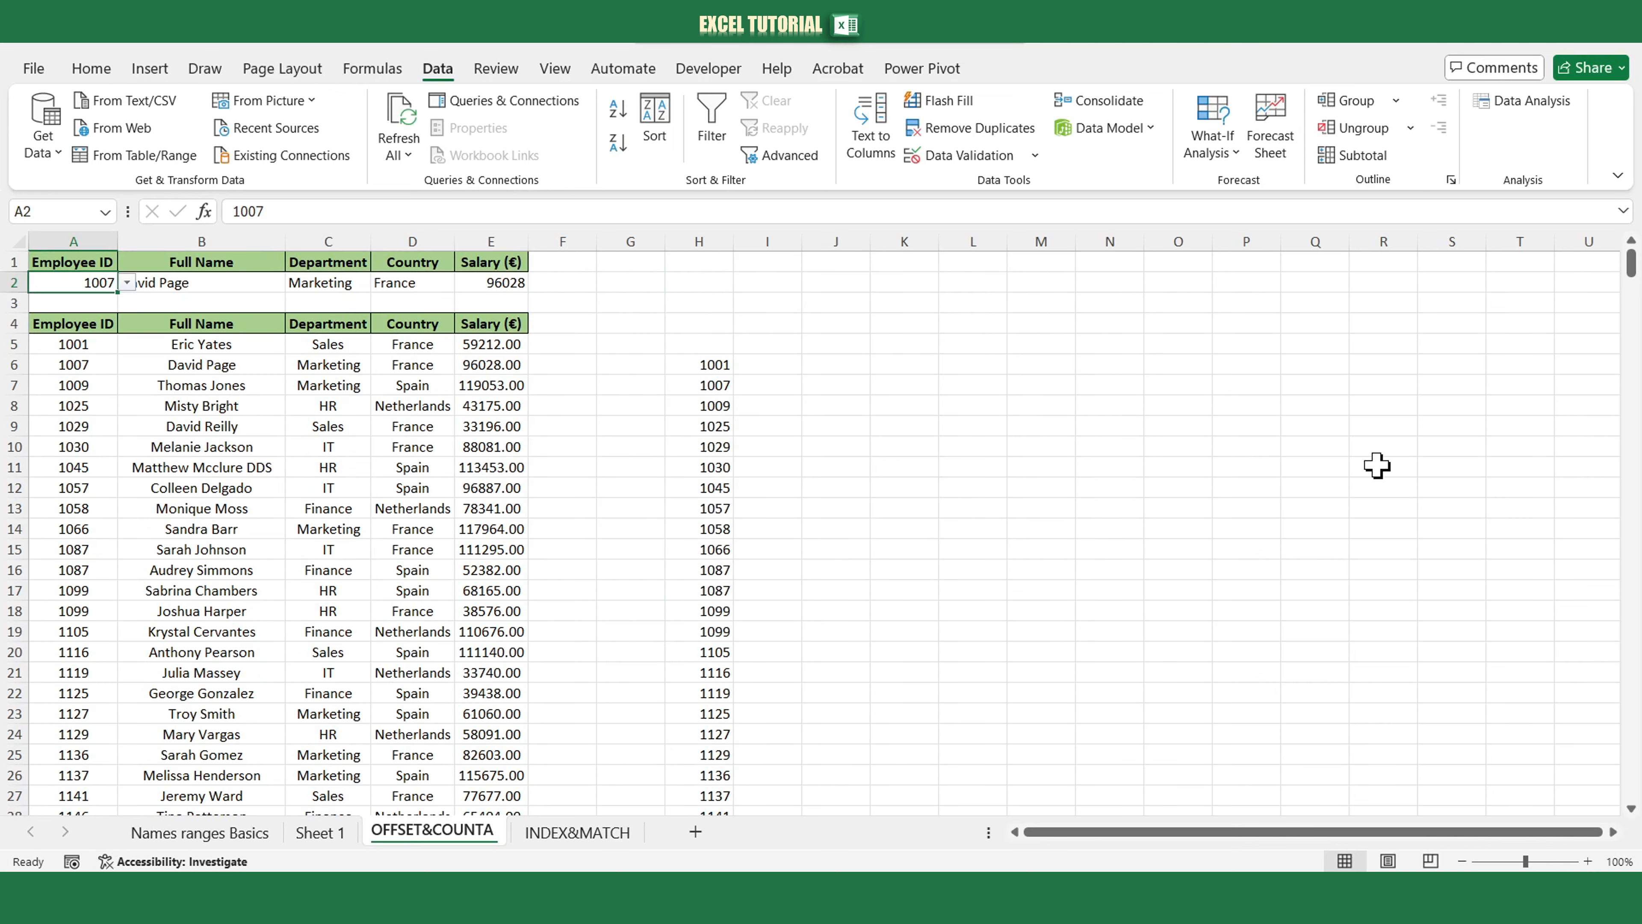
left_click_drag(1632, 267, 1631, 784)
left_click(81, 765)
type("2")
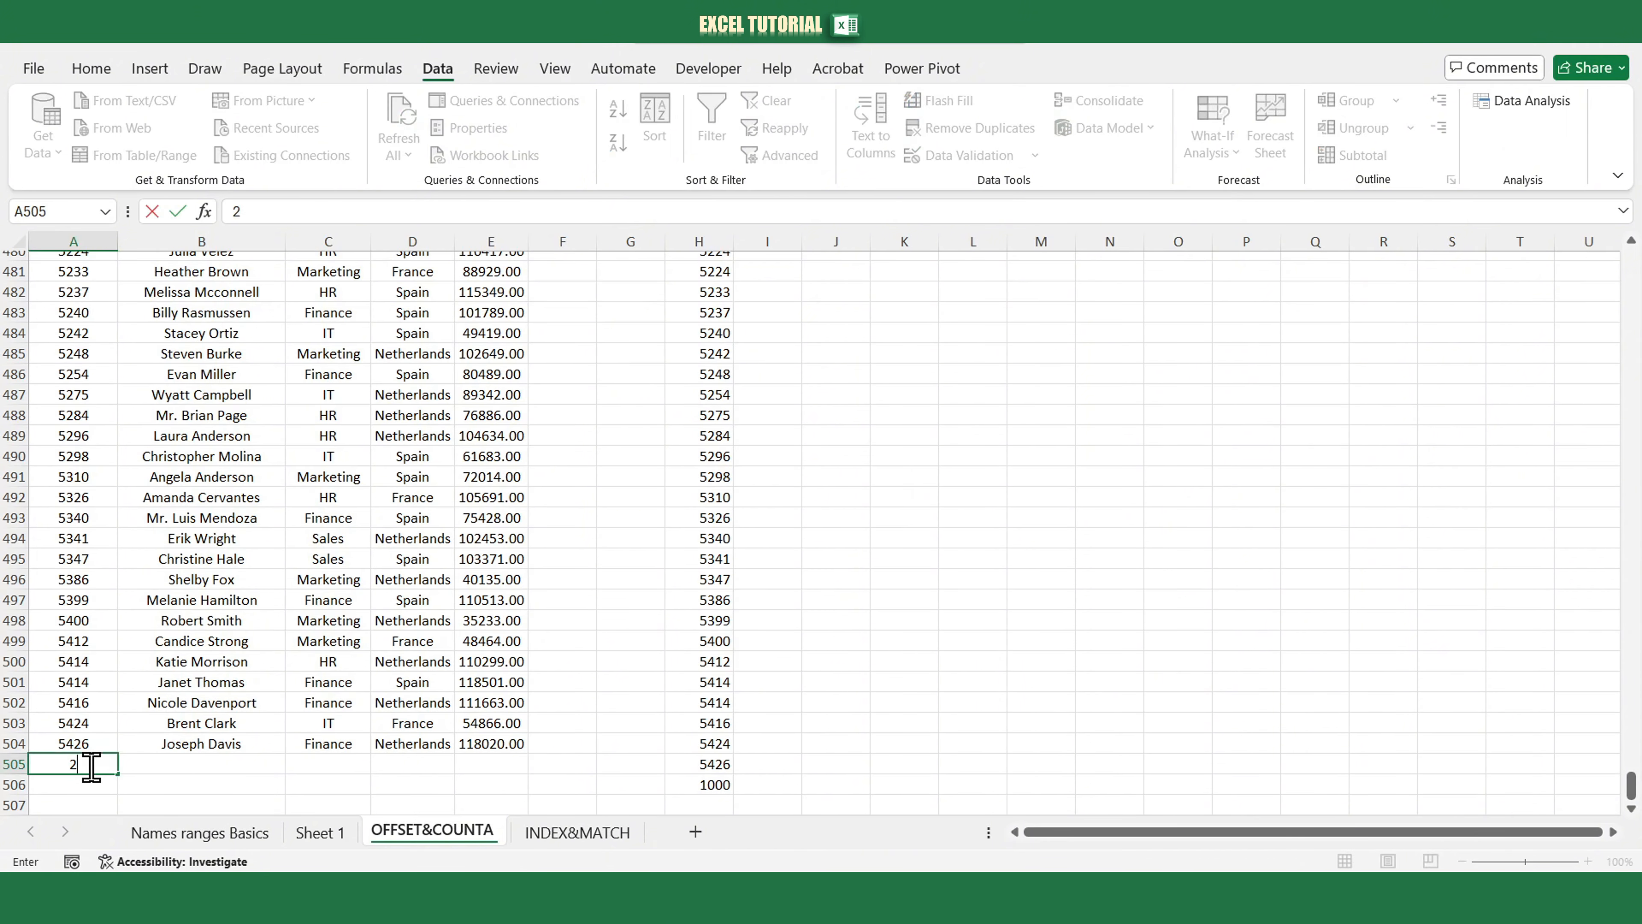
type("0000")
key("Return")
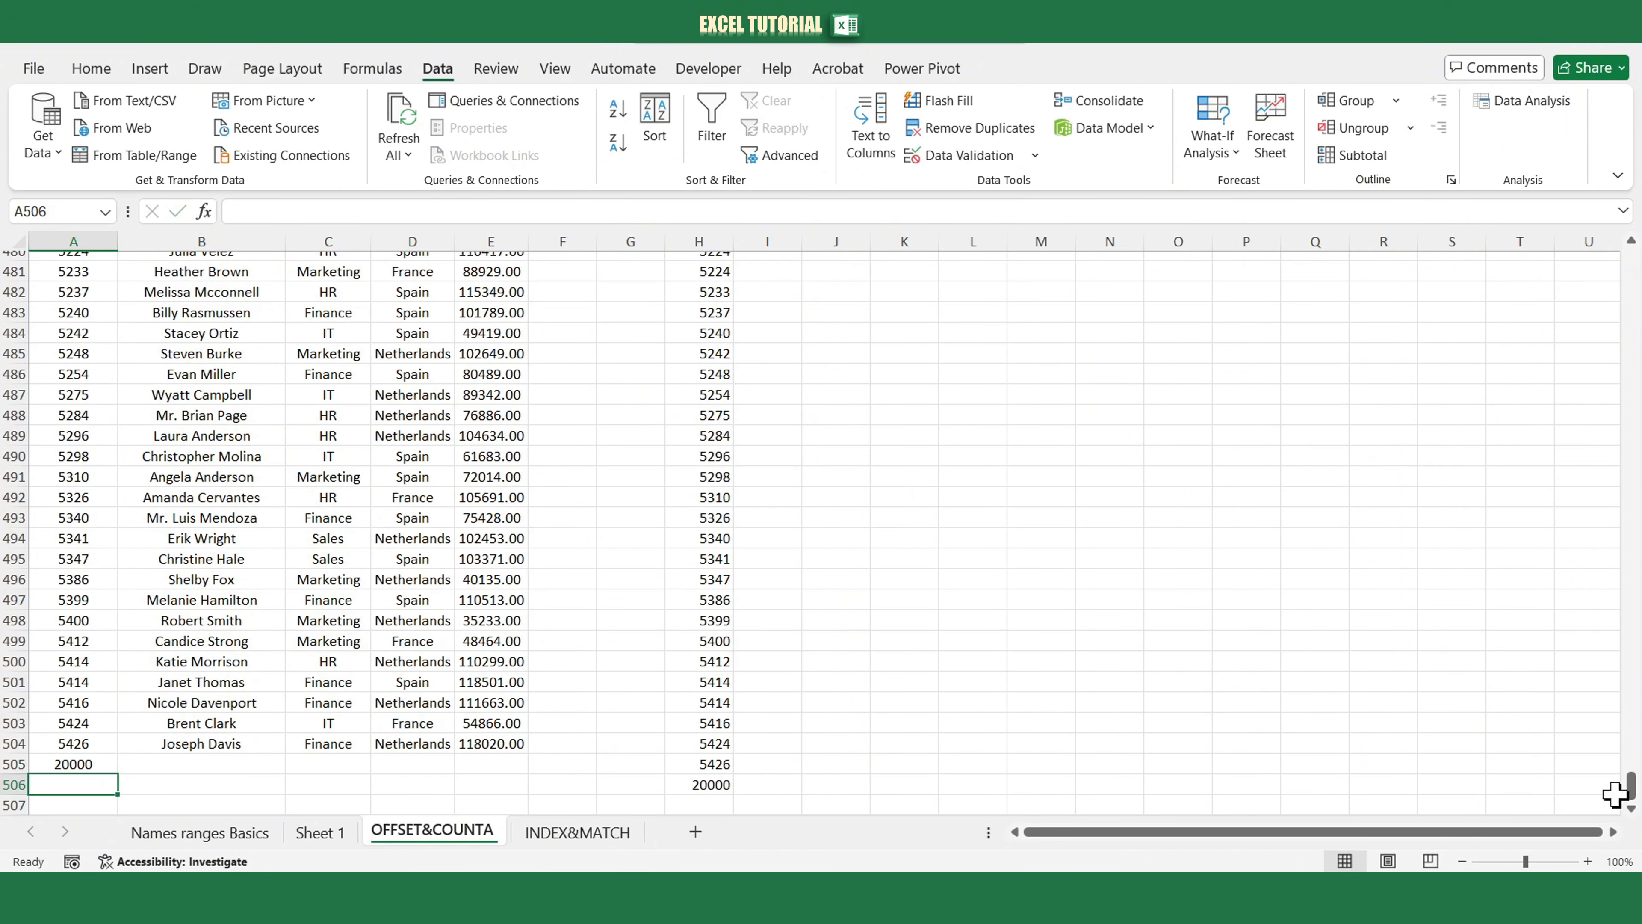
Open A2's Employee ID dropdown and scroll to the end of its list.
left_click_drag(1631, 785, 1631, 258)
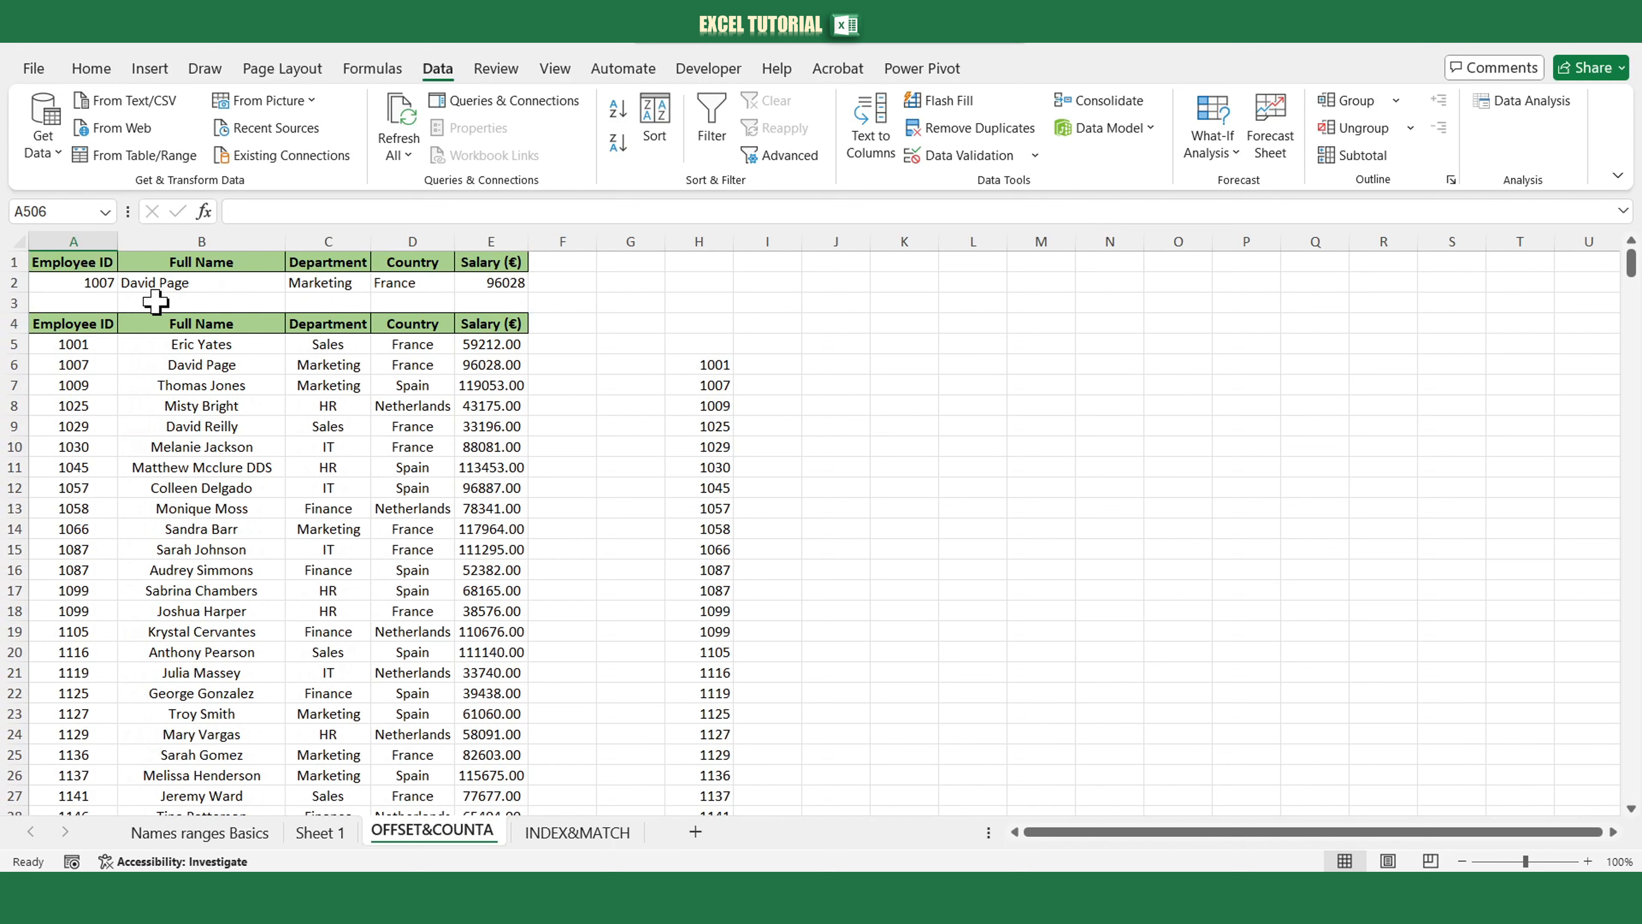
left_click(111, 283)
left_click(127, 283)
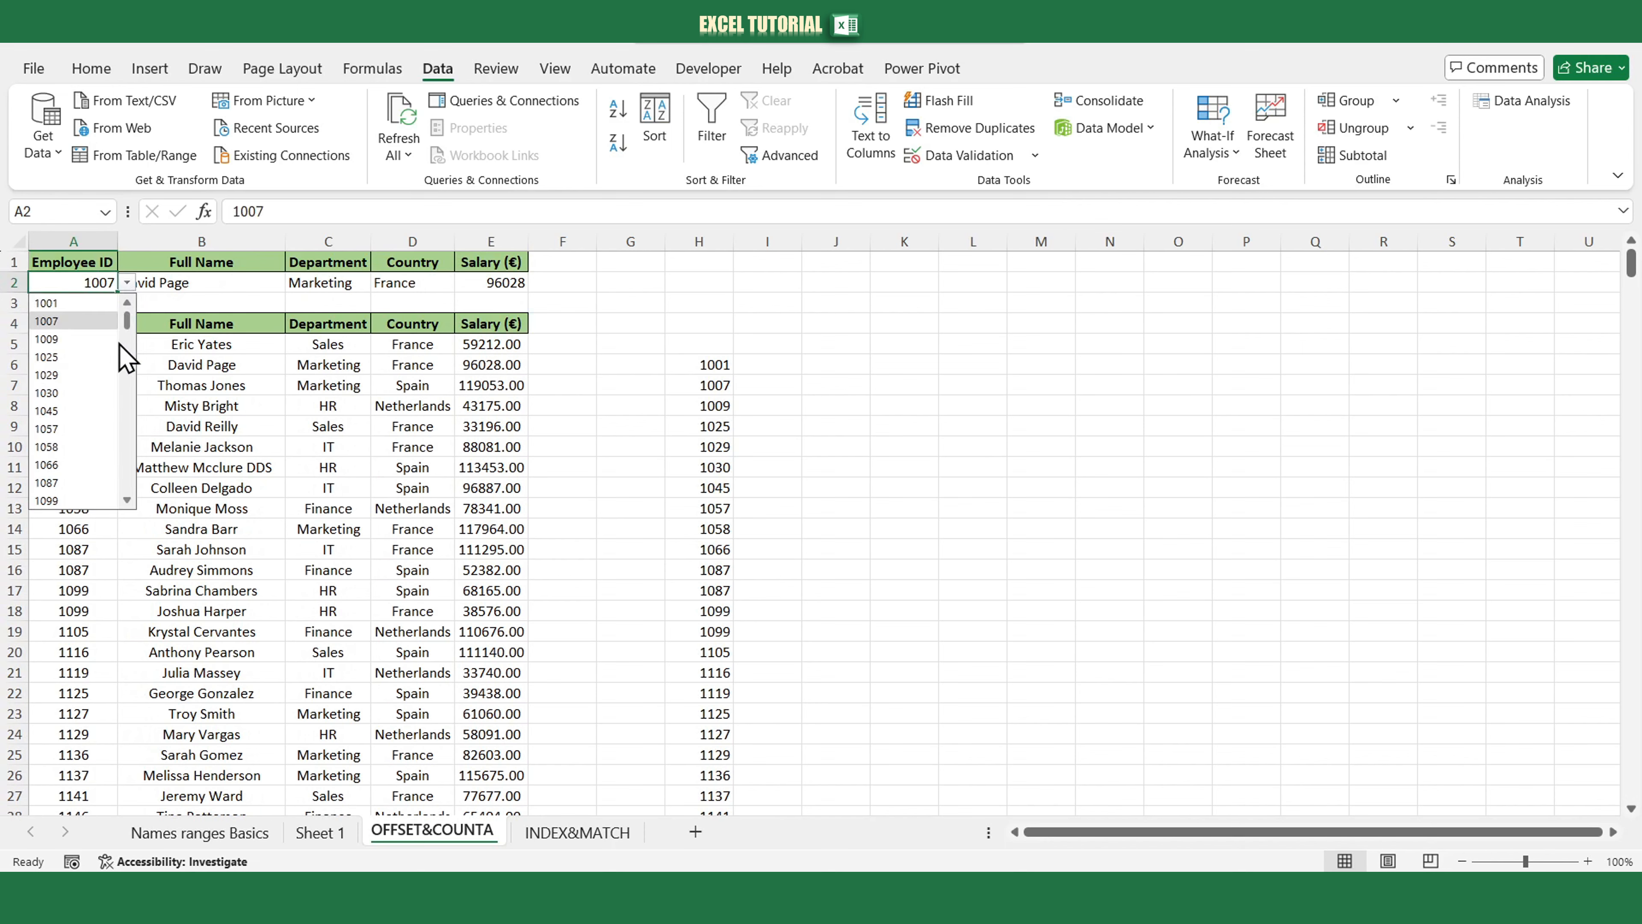
left_click_drag(127, 359, 127, 500)
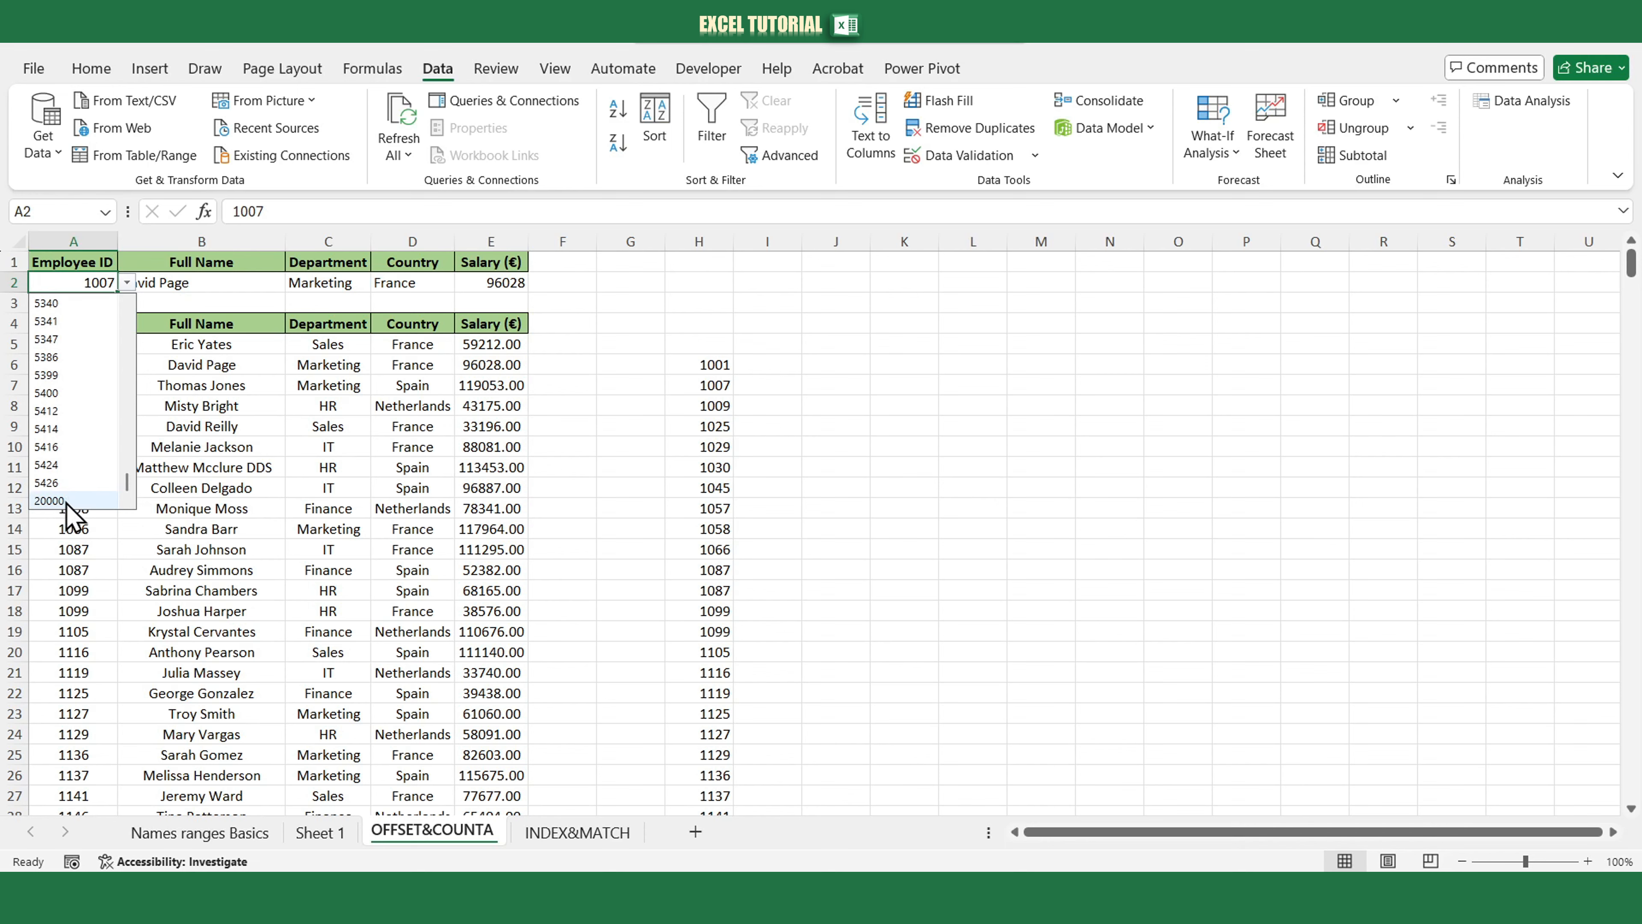
left_click(849, 405)
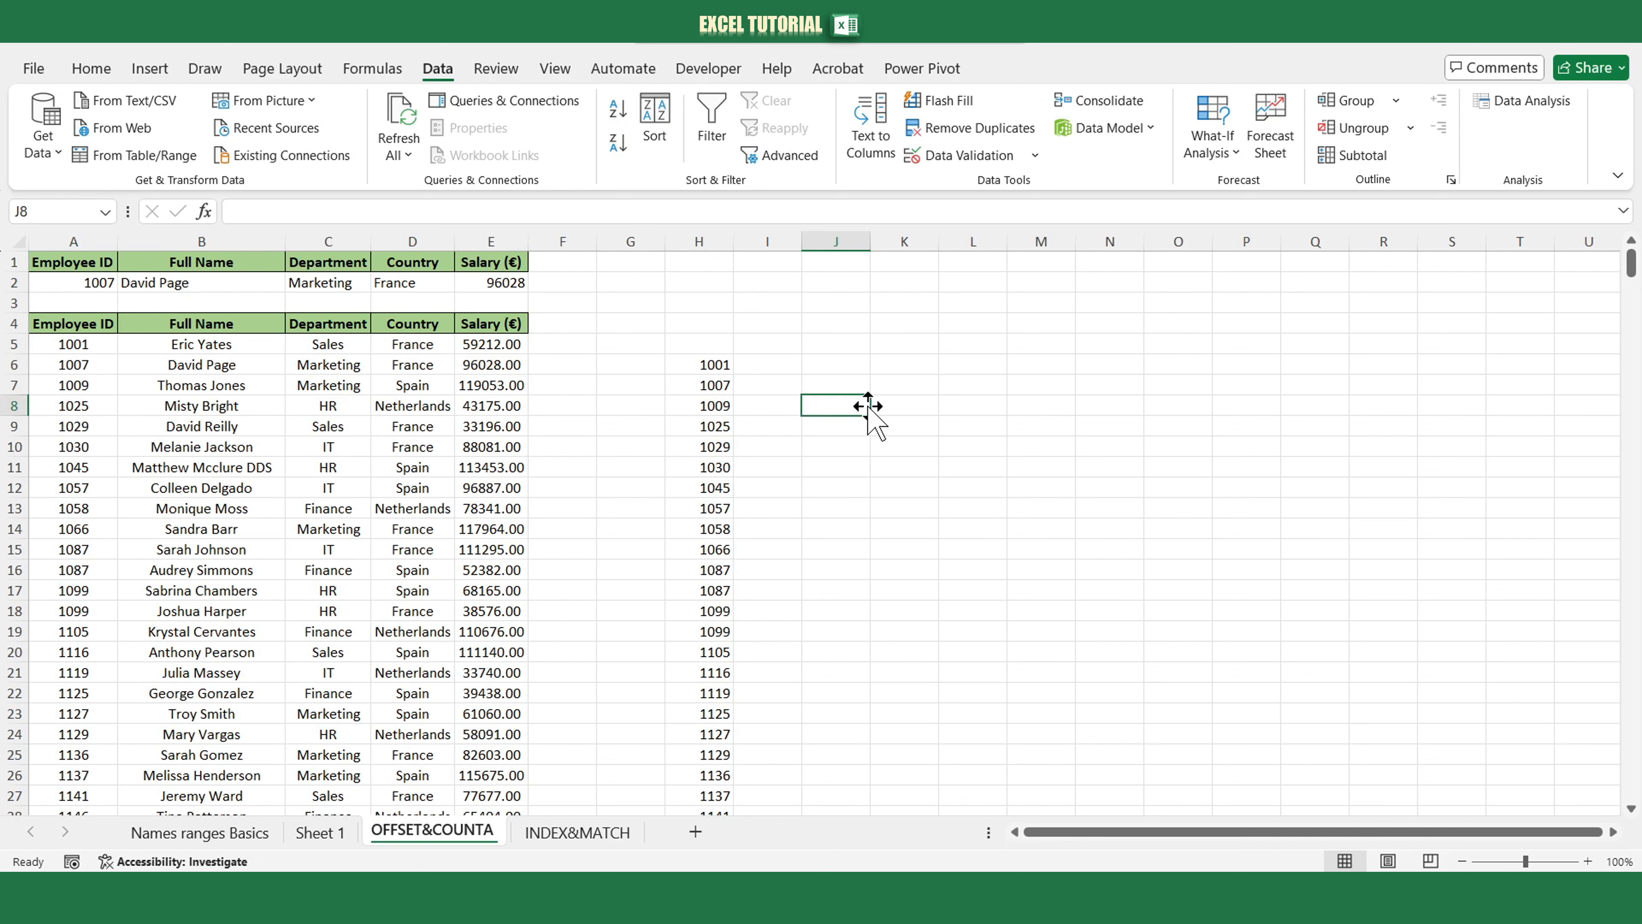
Review B2's DGET lookup formula and clear the helper OFFSET formula from H6.
left_click(191, 288)
left_click(516, 212)
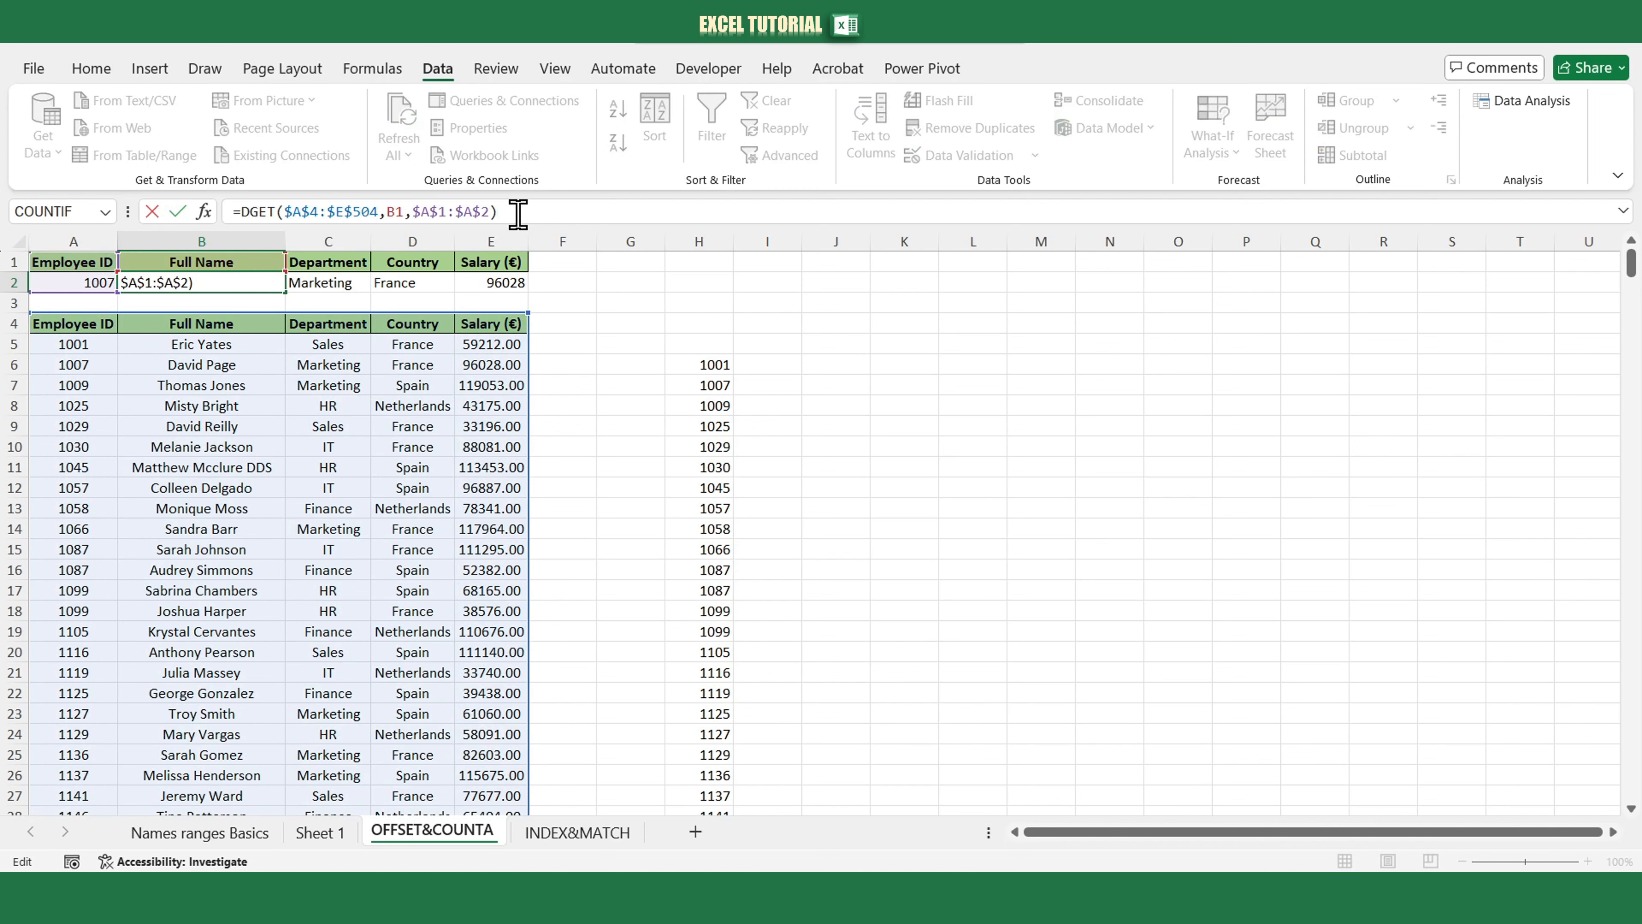
key("Escape")
left_click(704, 367)
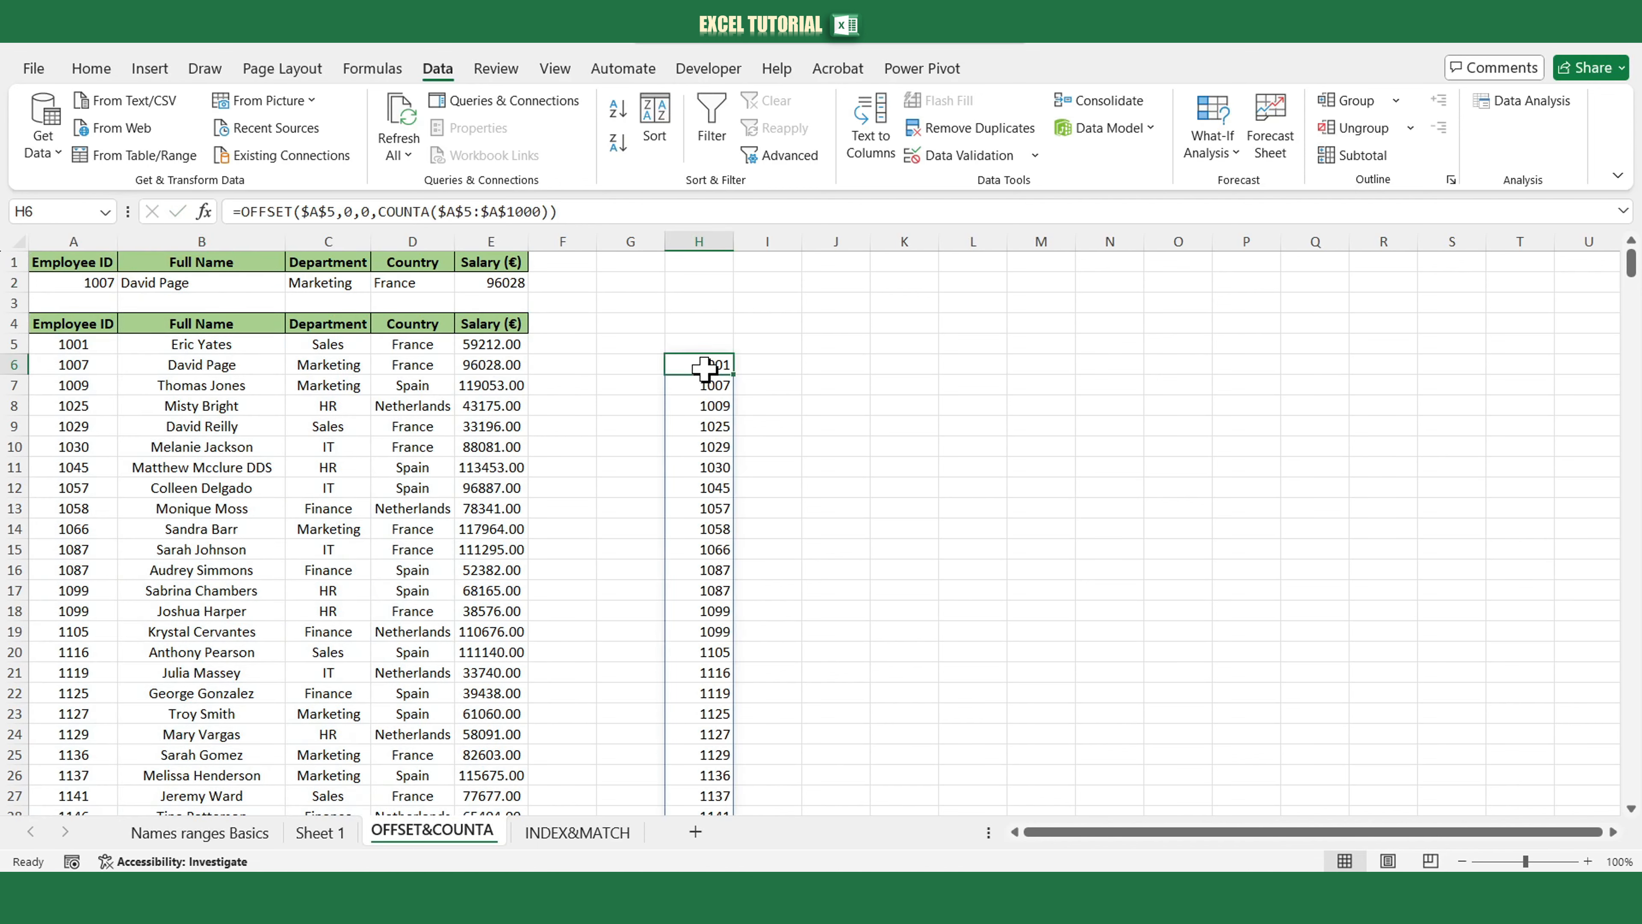
key("Delete")
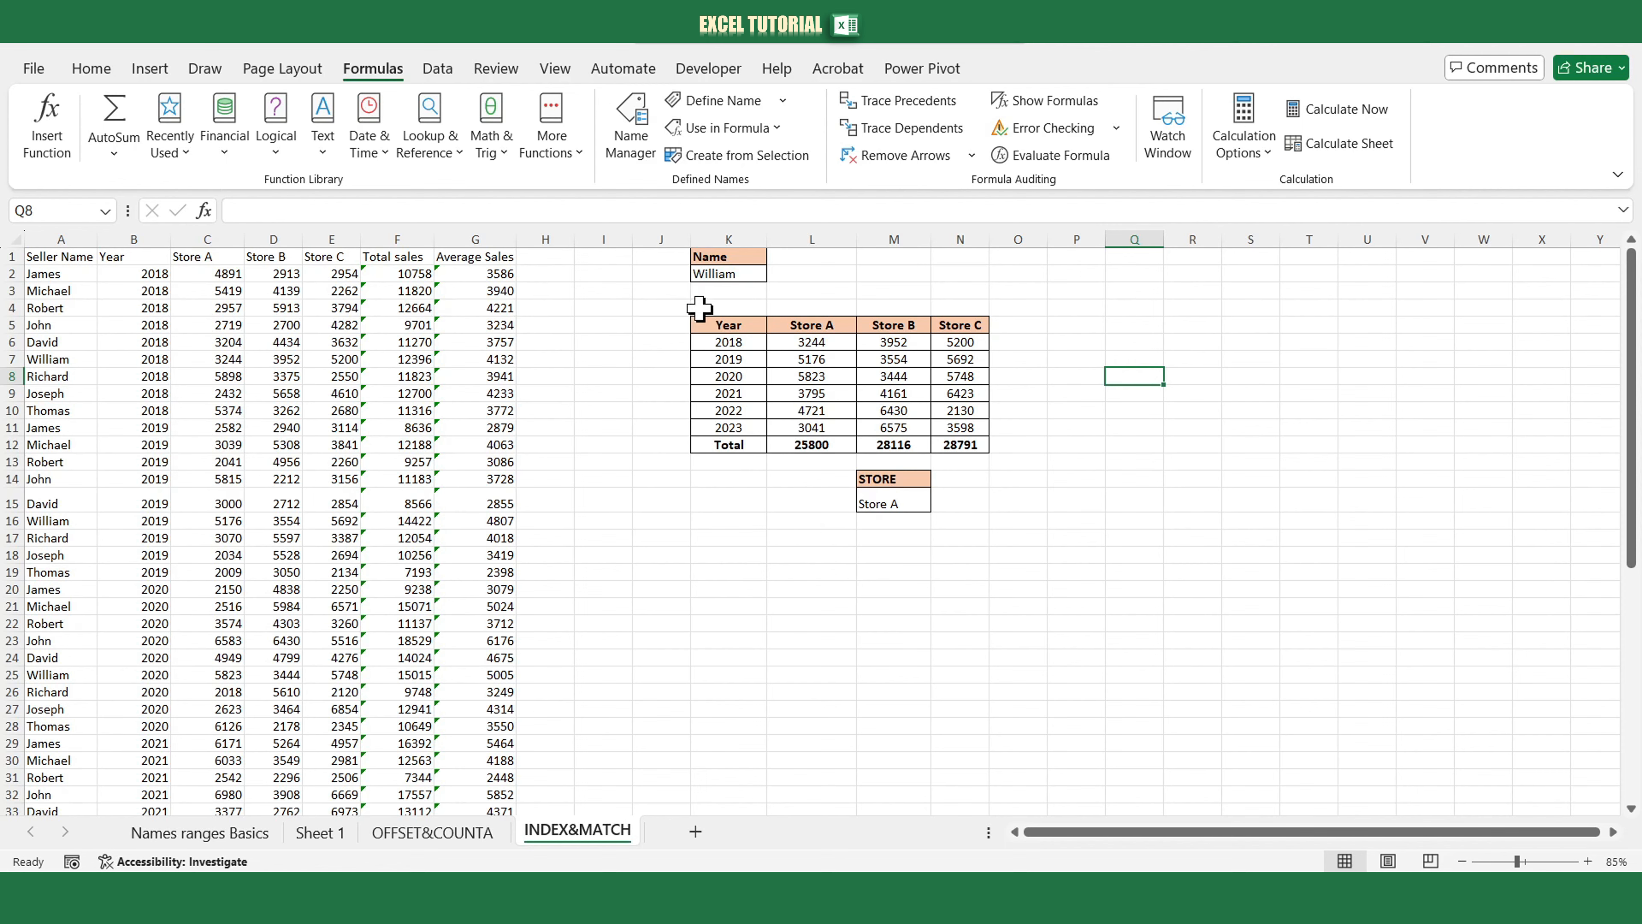
On the INDEX&MATCH sheet, open the Name dropdown in K2 and the STORE dropdown in M15.
left_click(716, 285)
left_click(774, 276)
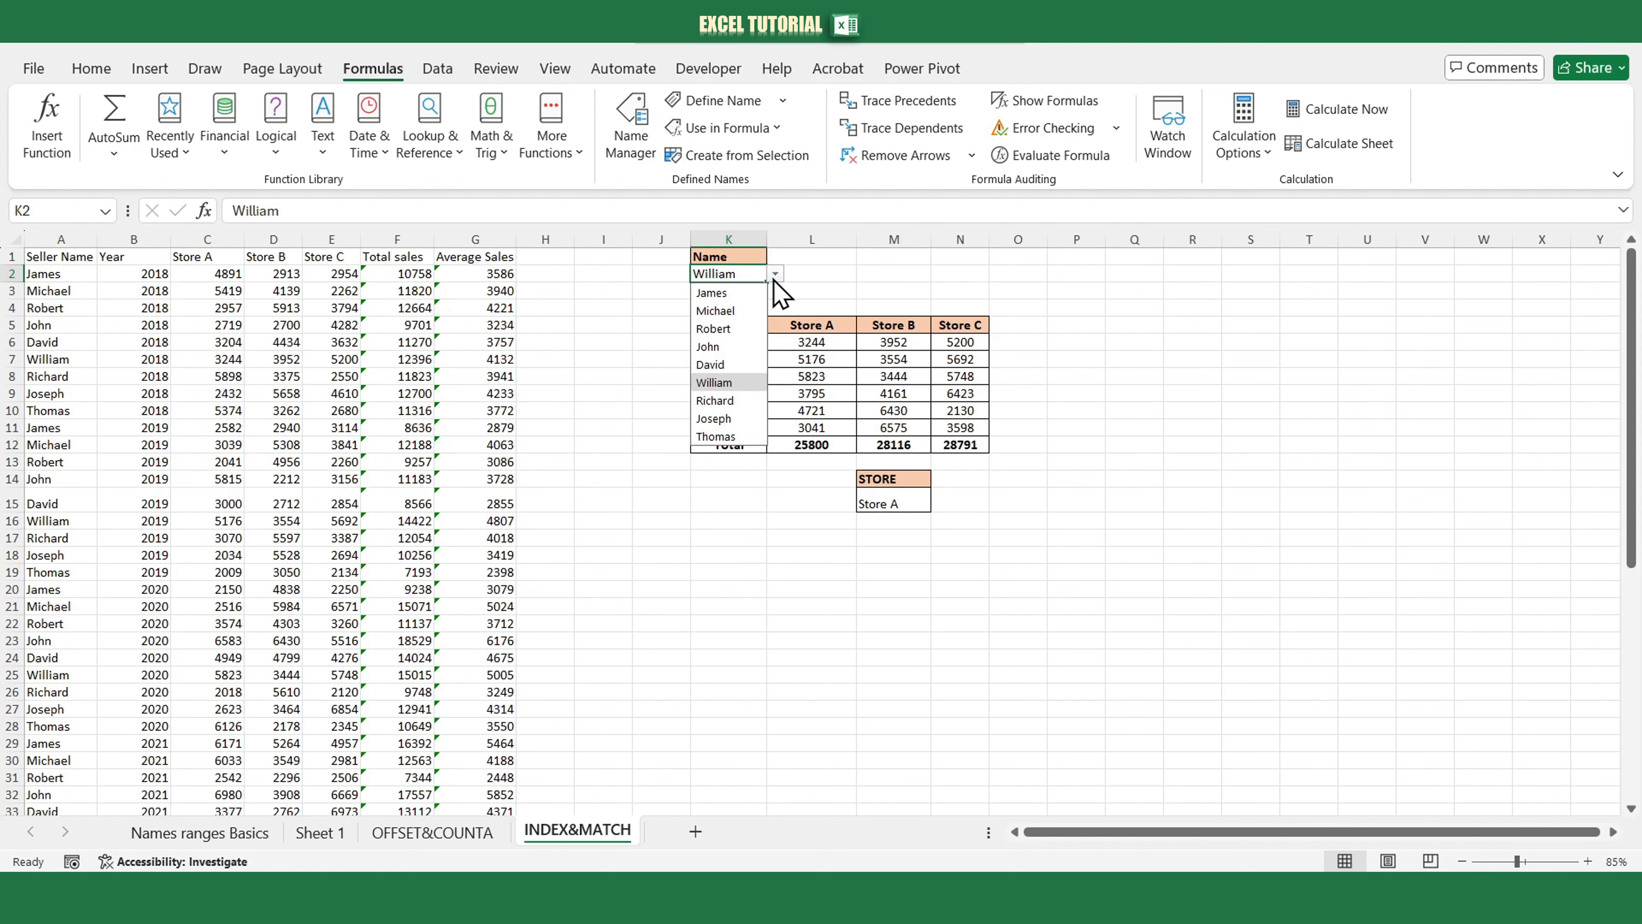
left_click(894, 509)
left_click(940, 503)
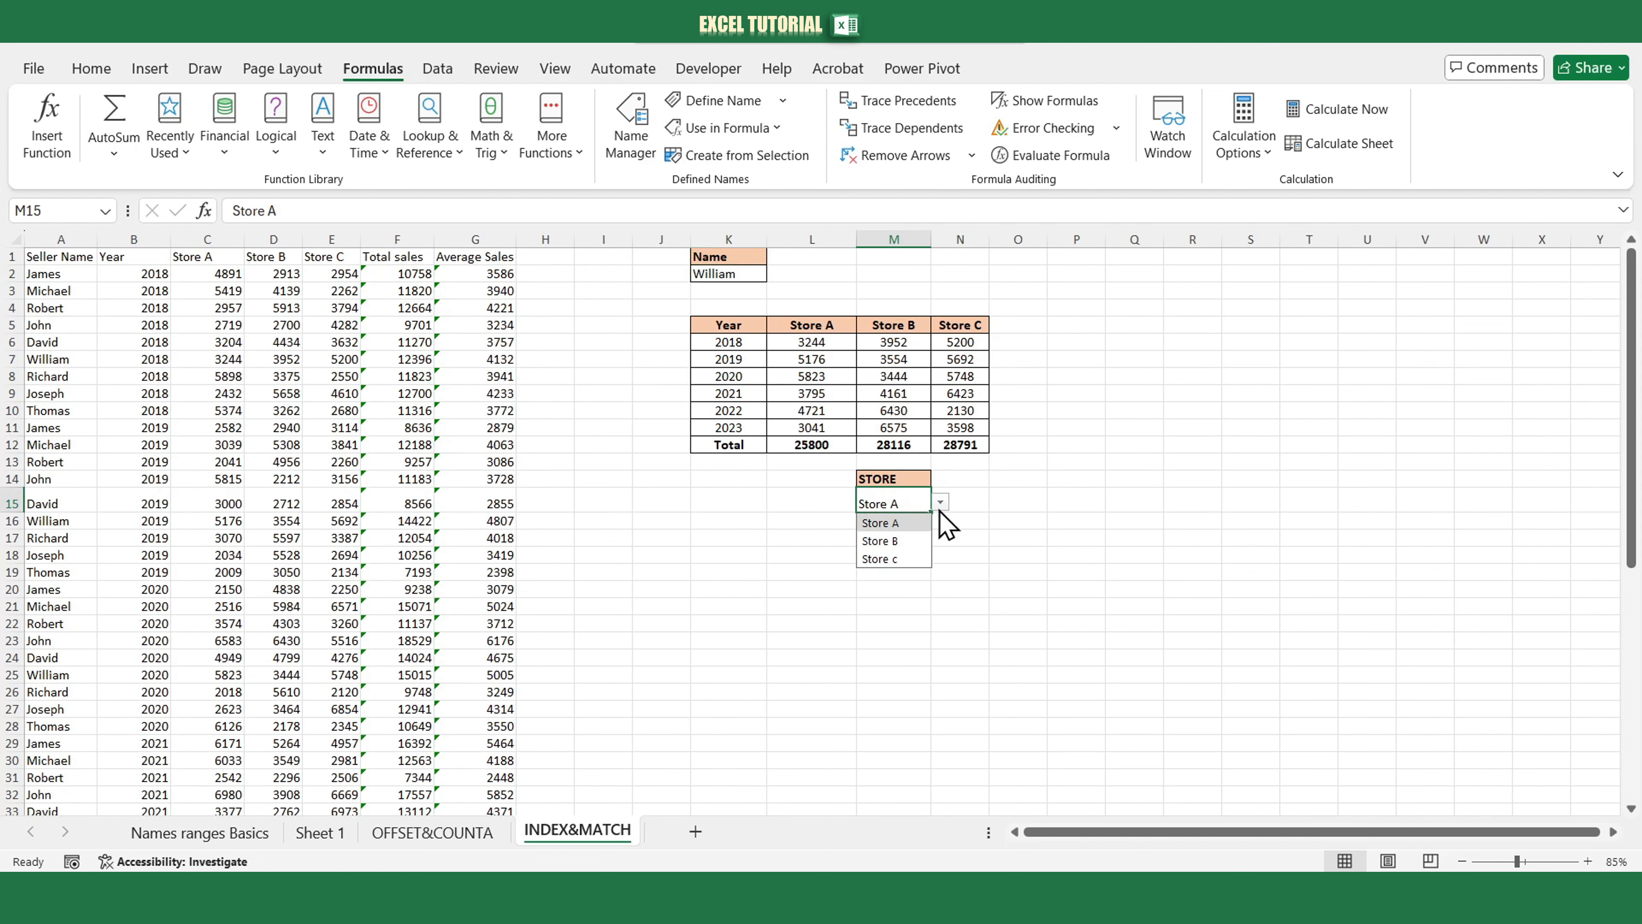
left_click(960, 524)
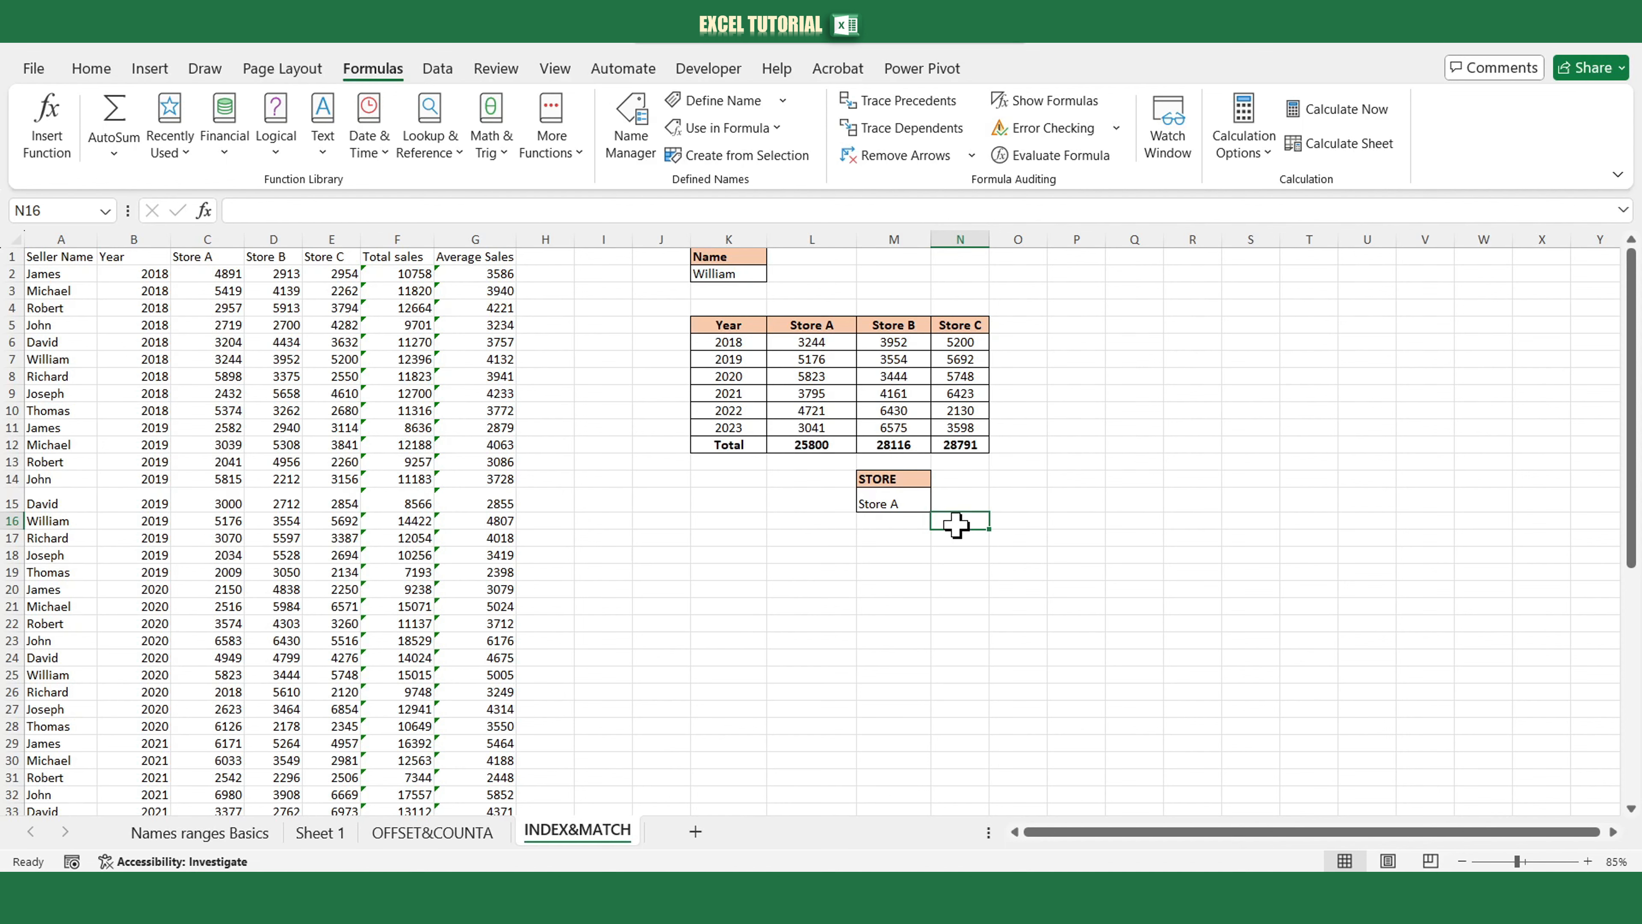
Pick John, Michael and finally James from the Name dropdown in K2.
left_click(744, 274)
left_click(774, 273)
left_click(740, 346)
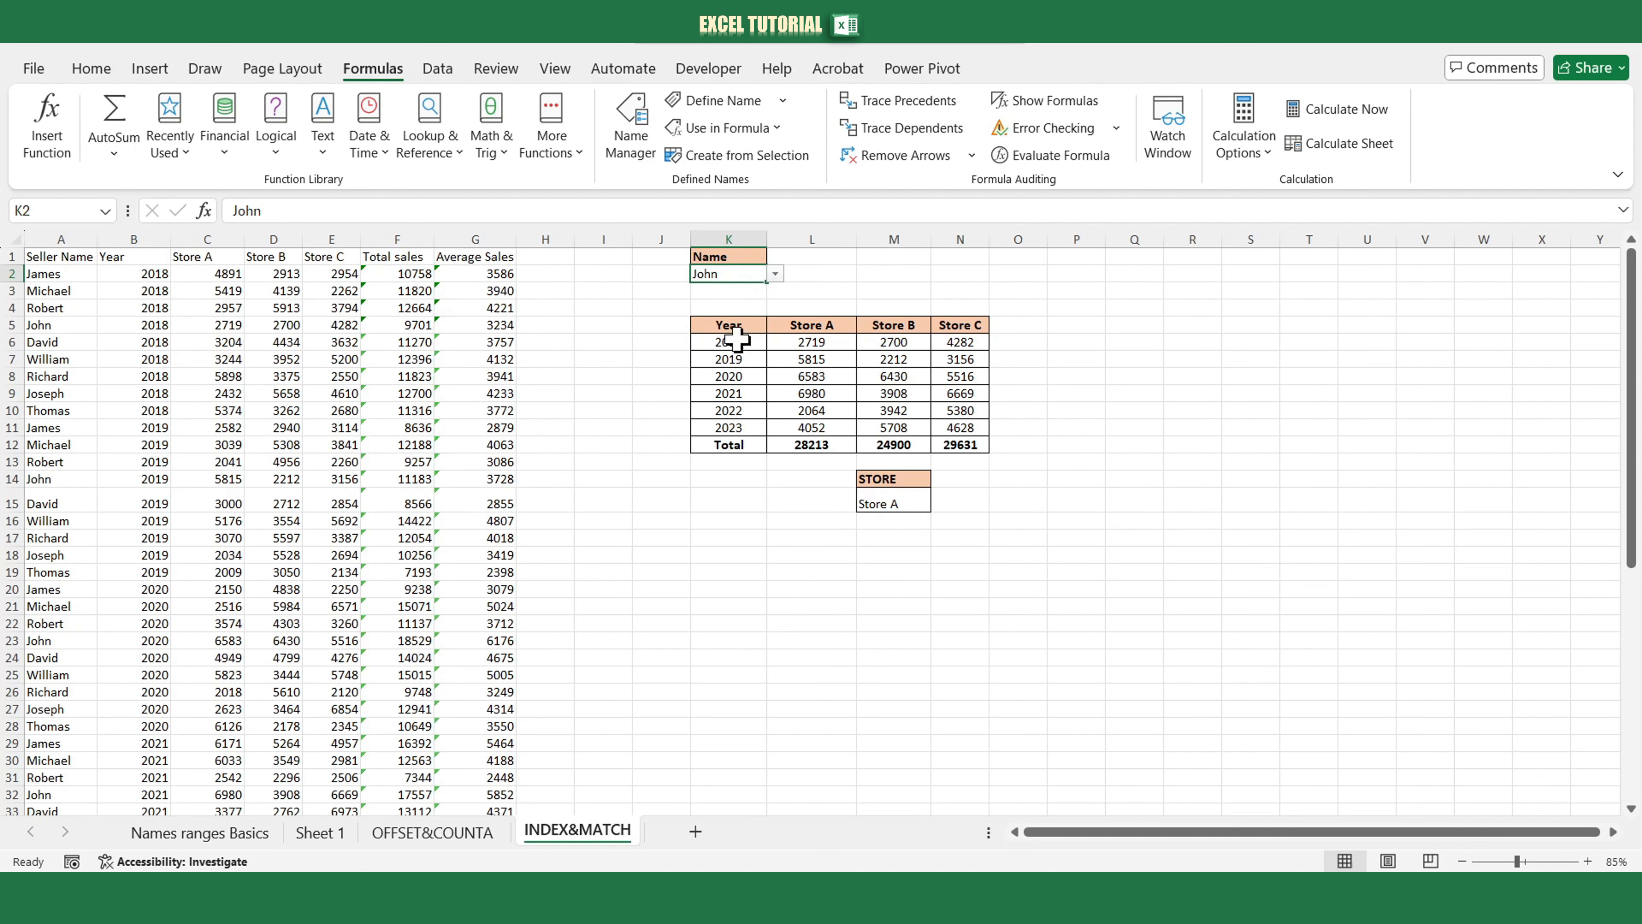
left_click(774, 274)
left_click(744, 310)
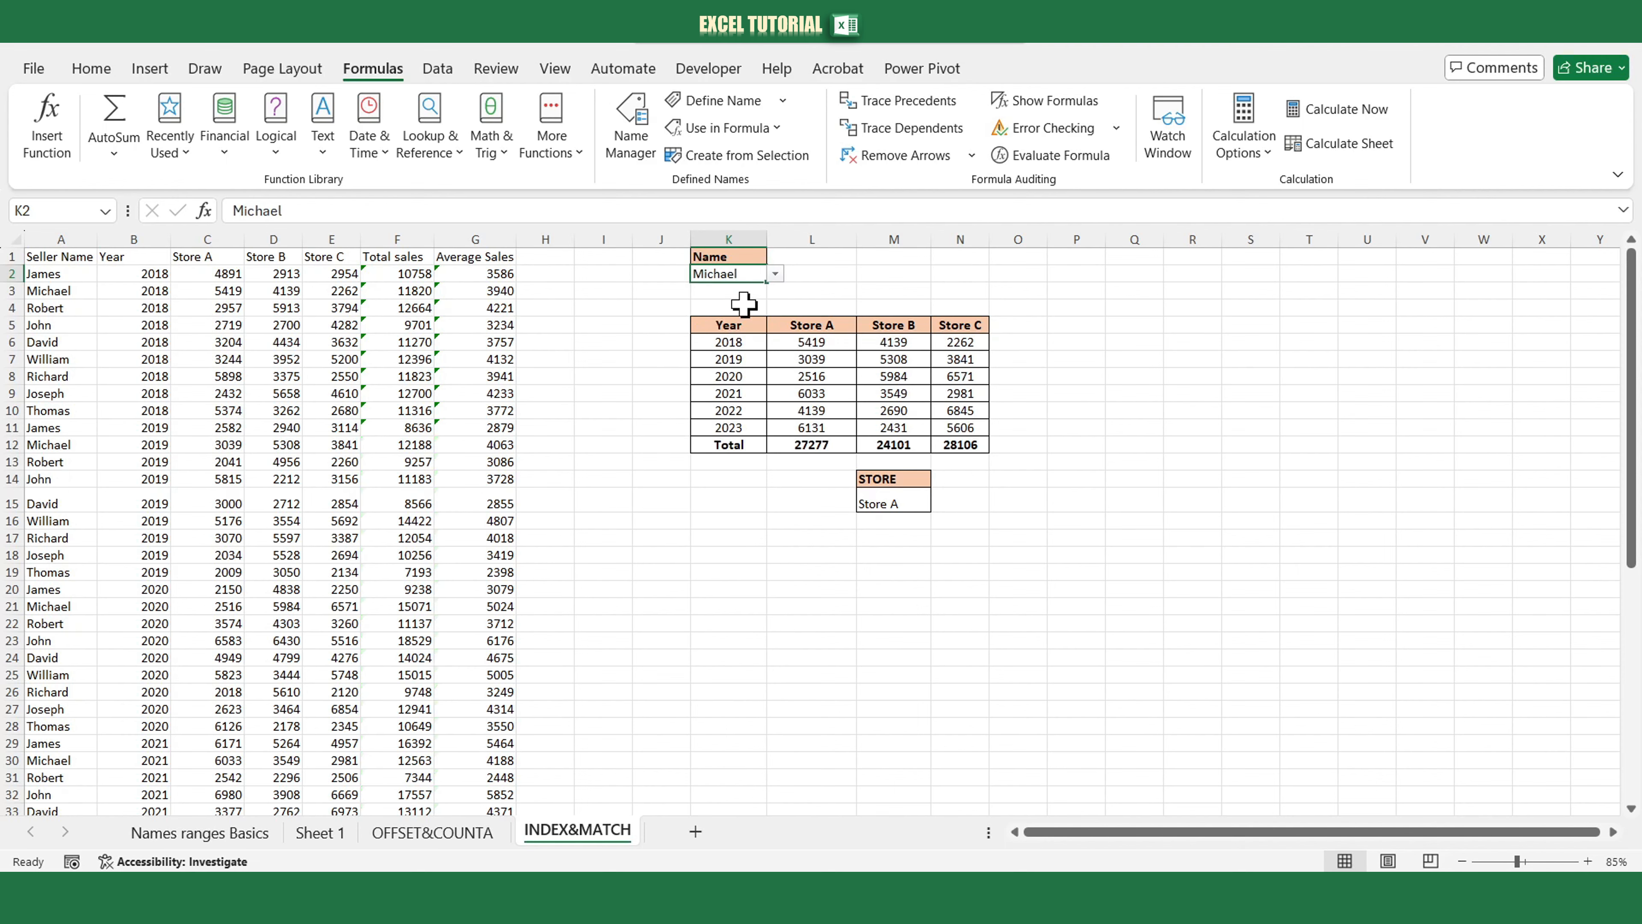
left_click(774, 274)
left_click(749, 292)
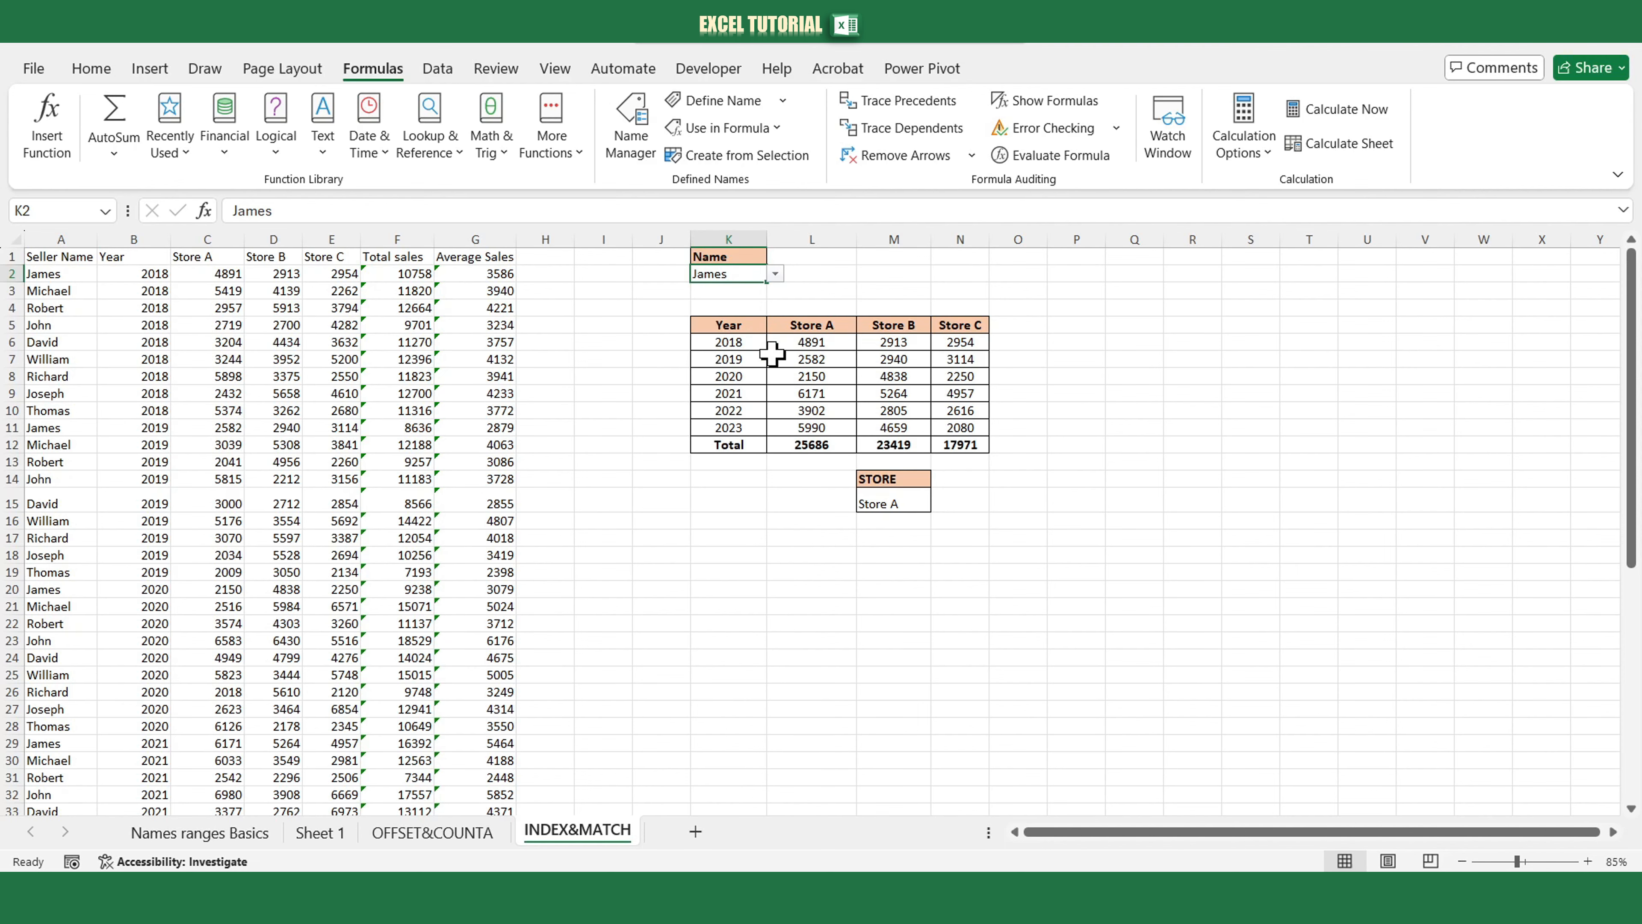
Examine the SUMIFS formula in L6 and the Store A values in L6:L11.
left_click(799, 343)
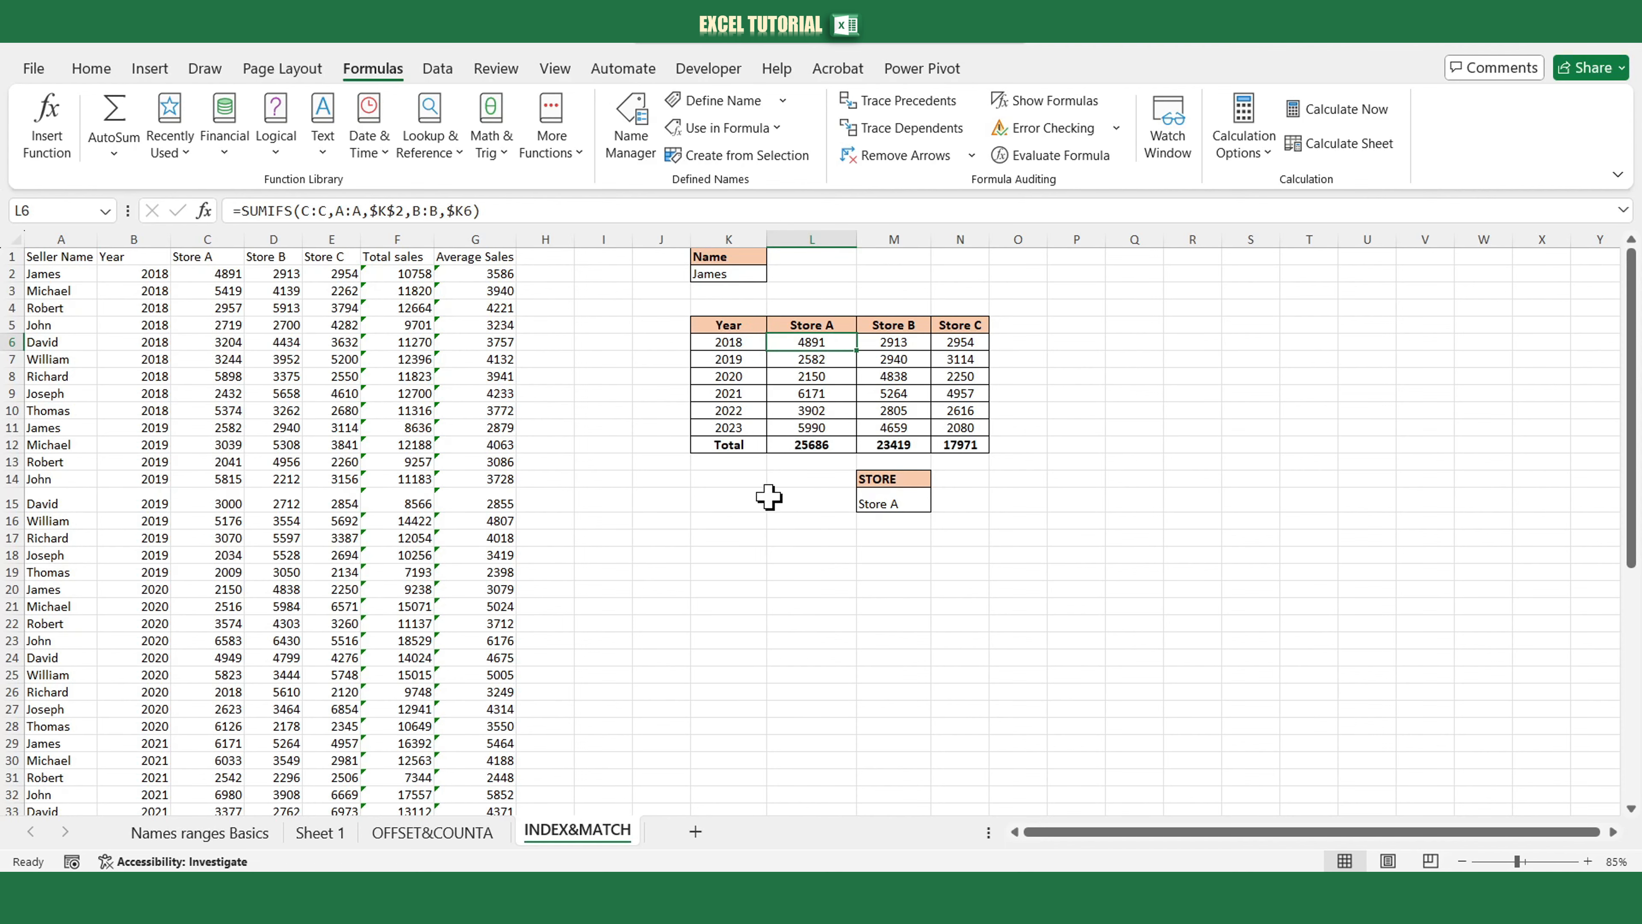
left_click(730, 523)
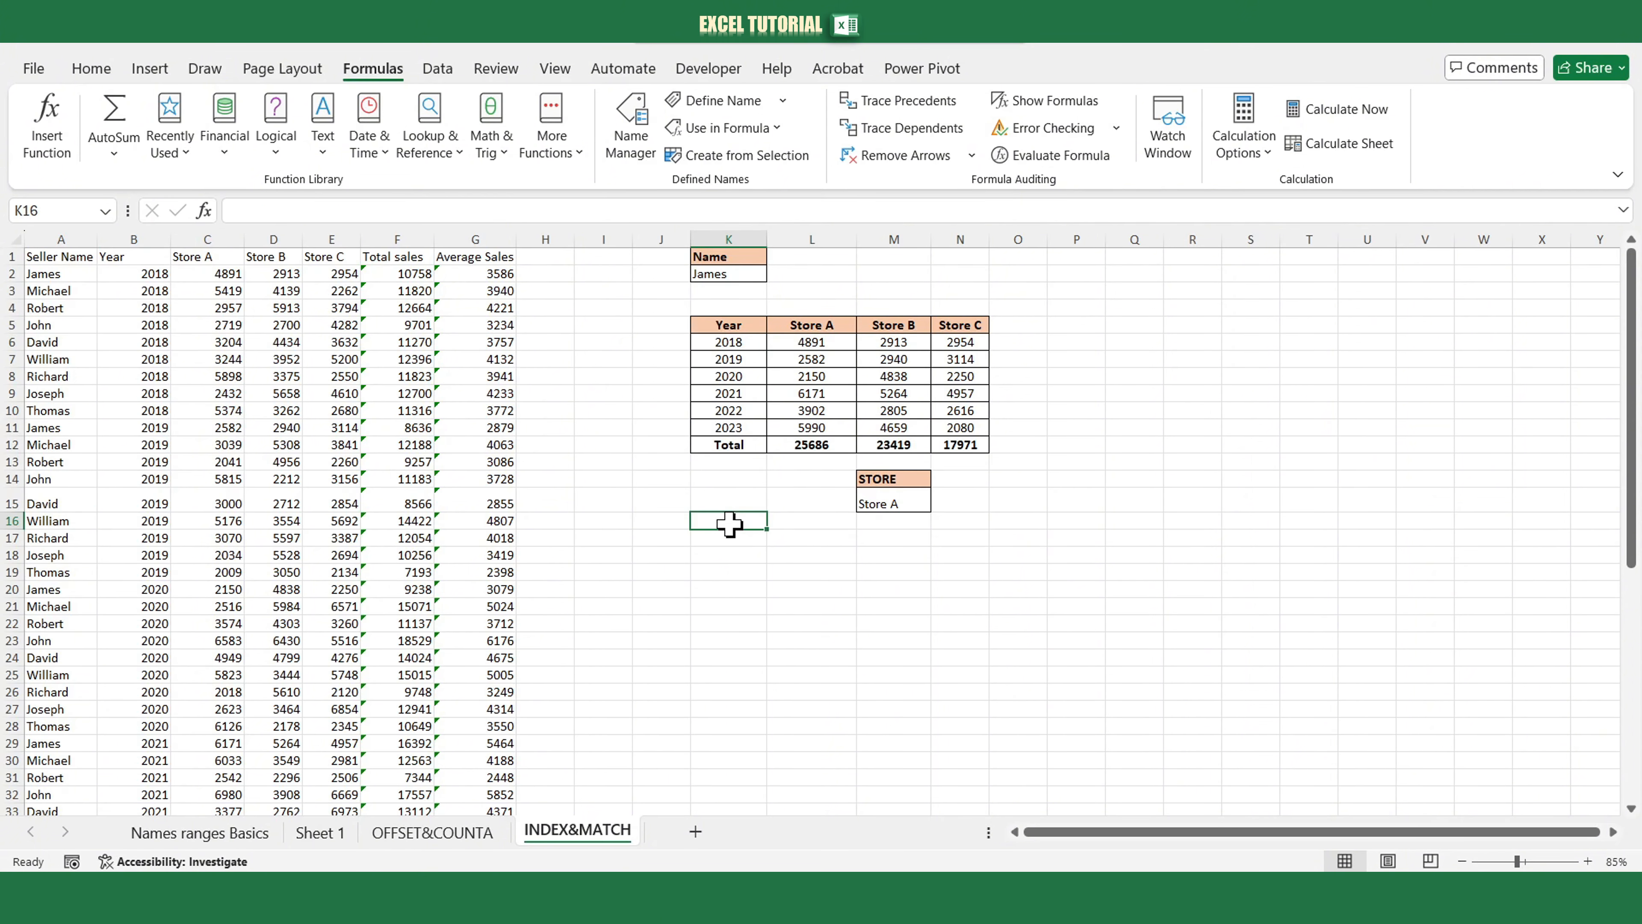
left_click(869, 504)
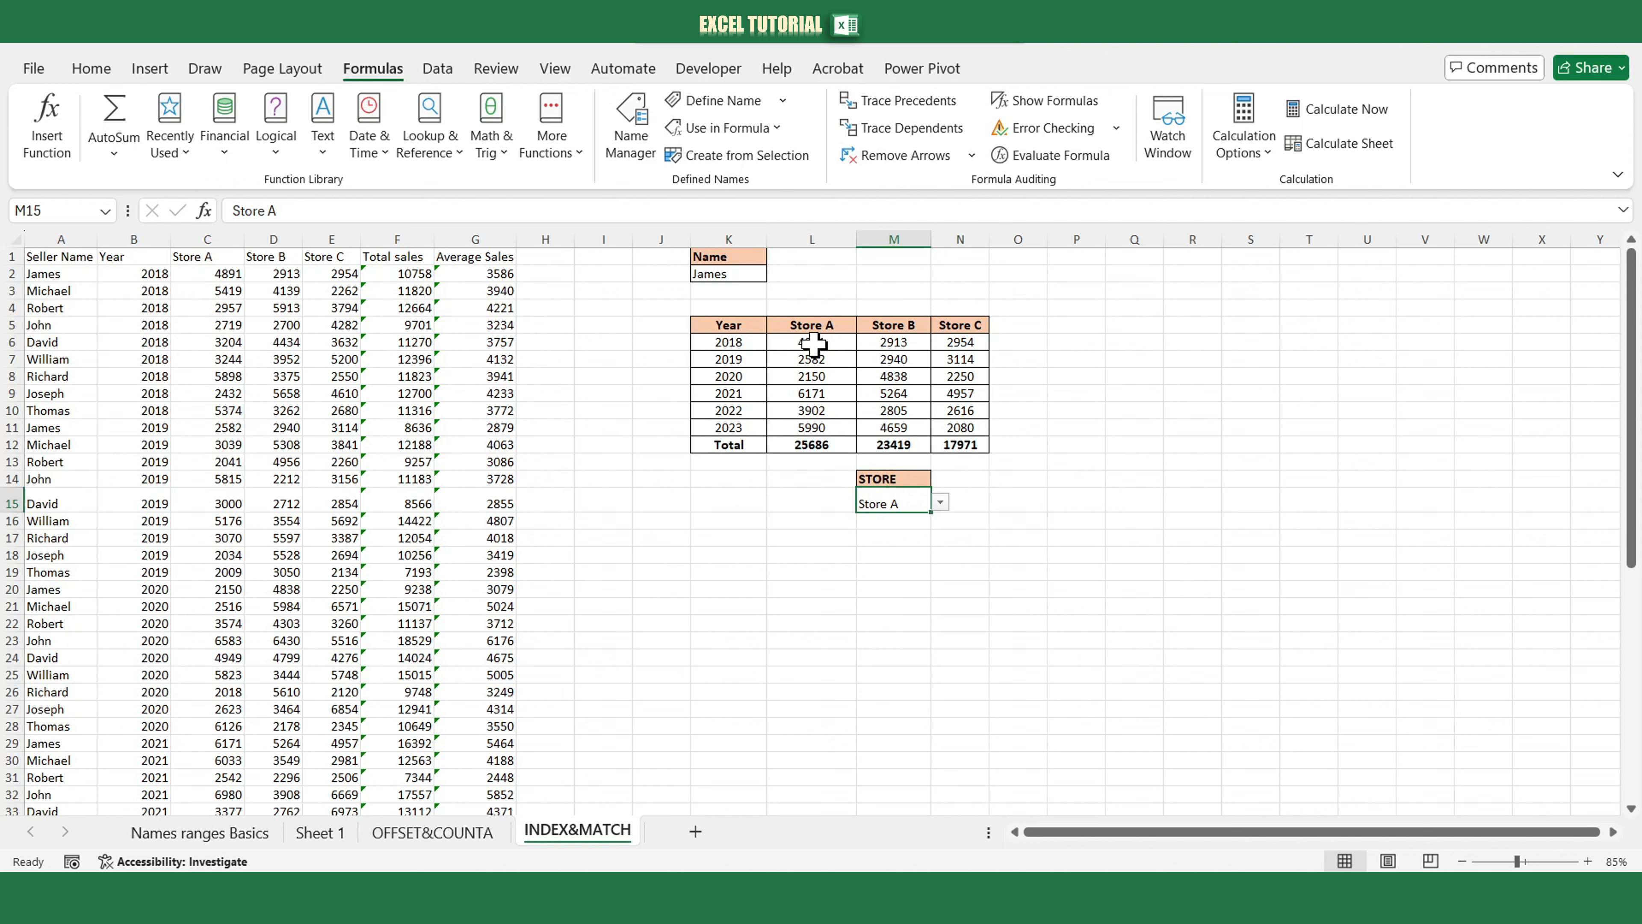
left_click_drag(813, 344, 812, 428)
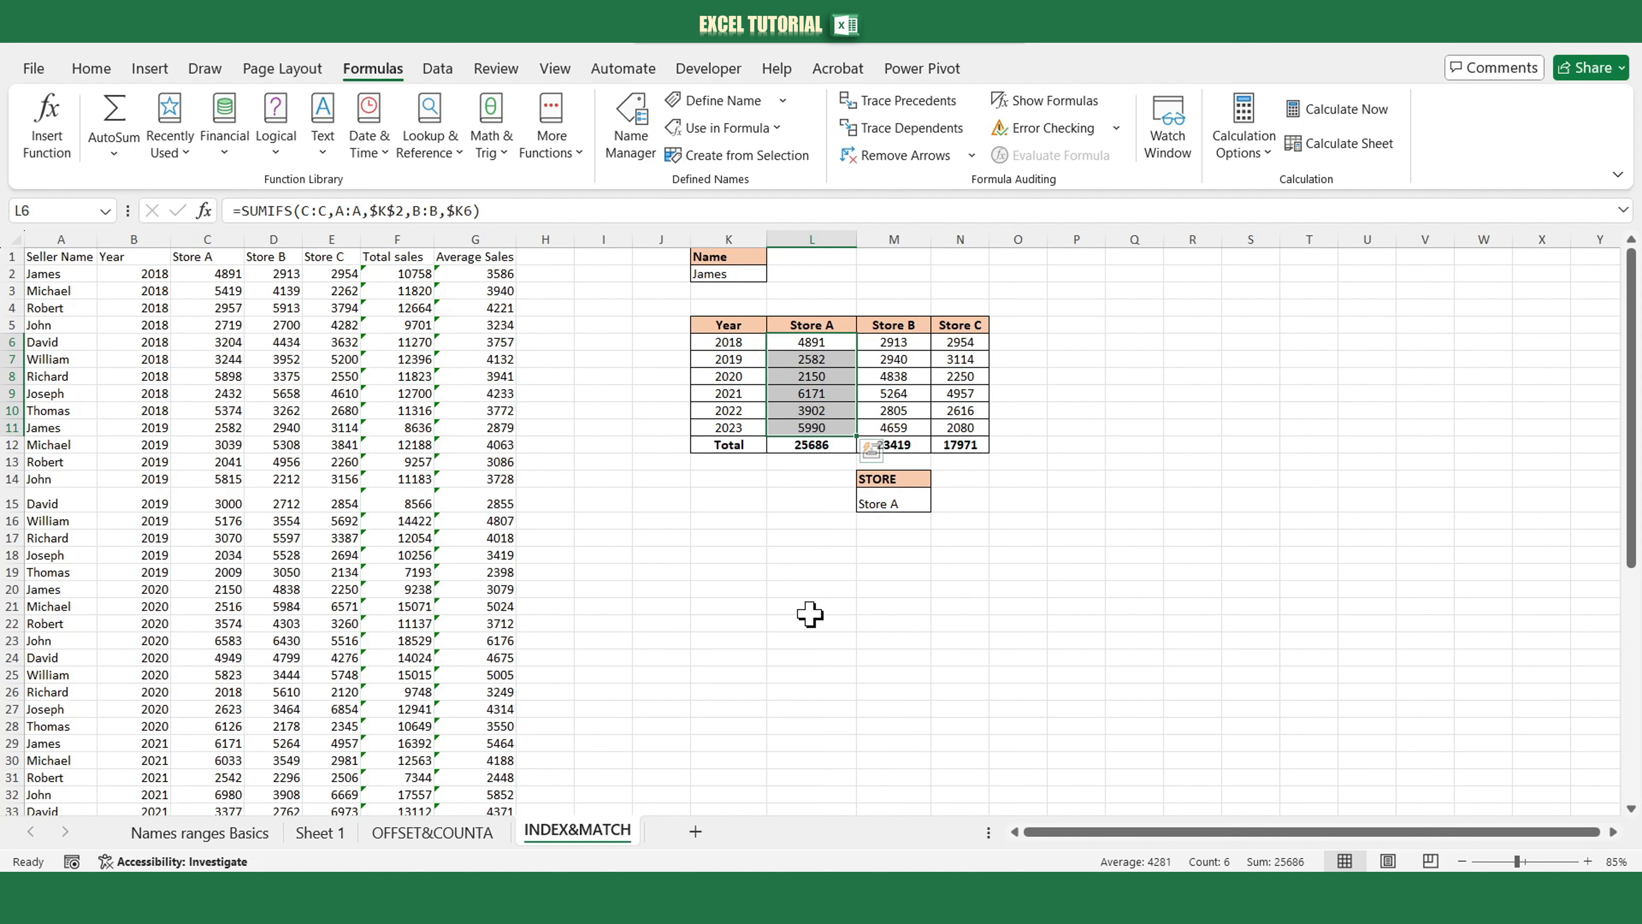
left_click(897, 500)
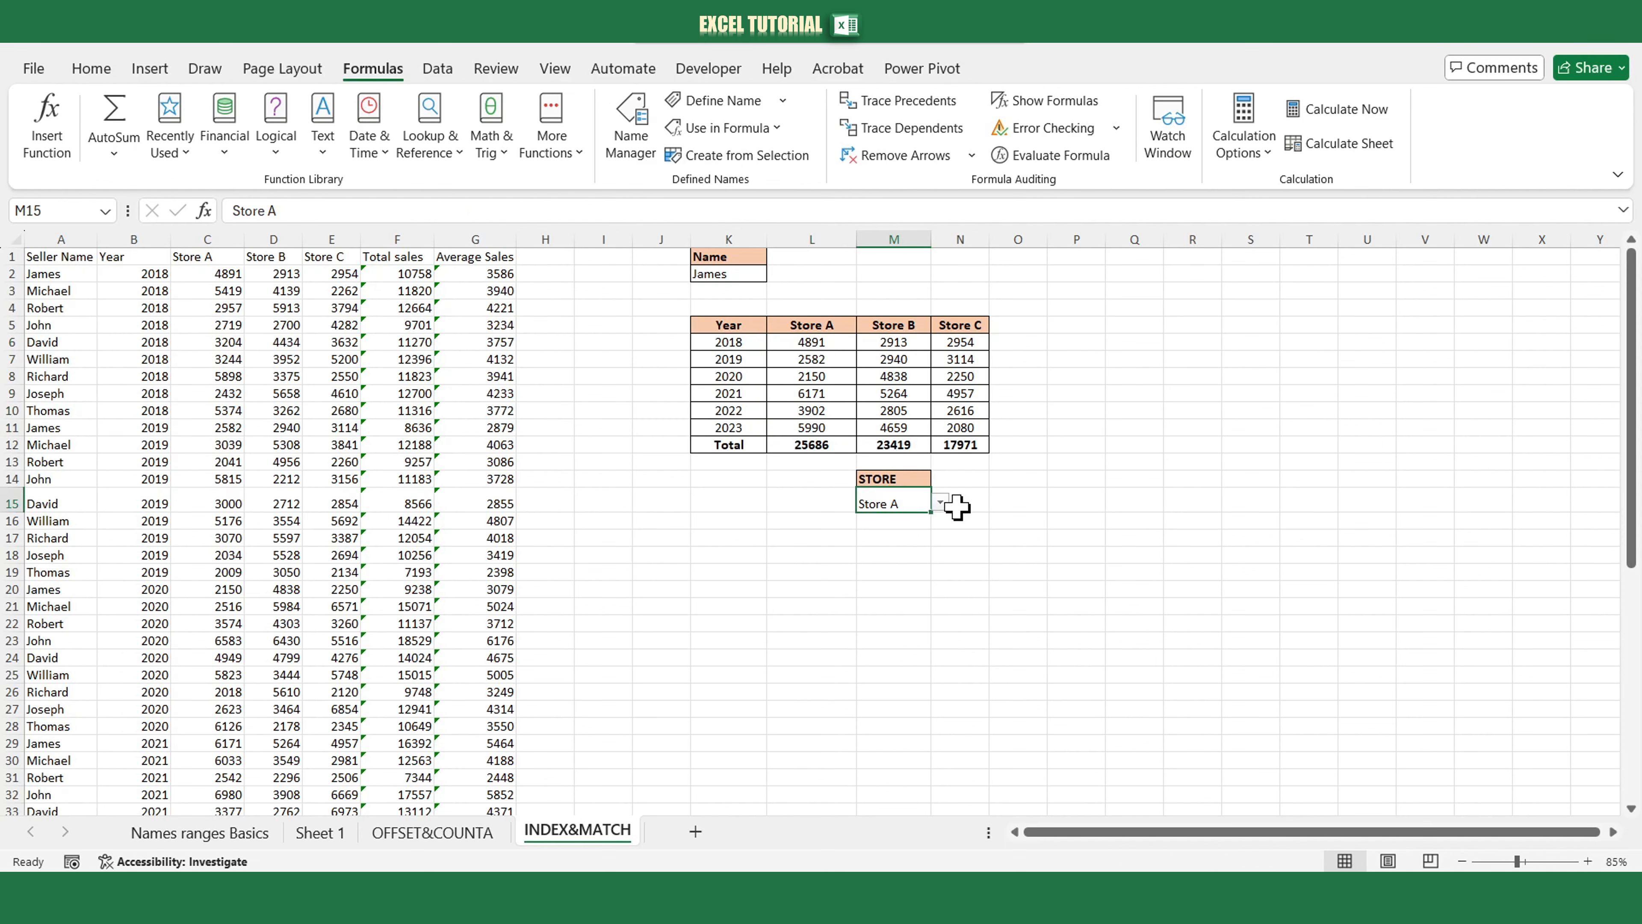
Switch the STORE selector in M15 to Store B, then back to Store A.
left_click(941, 504)
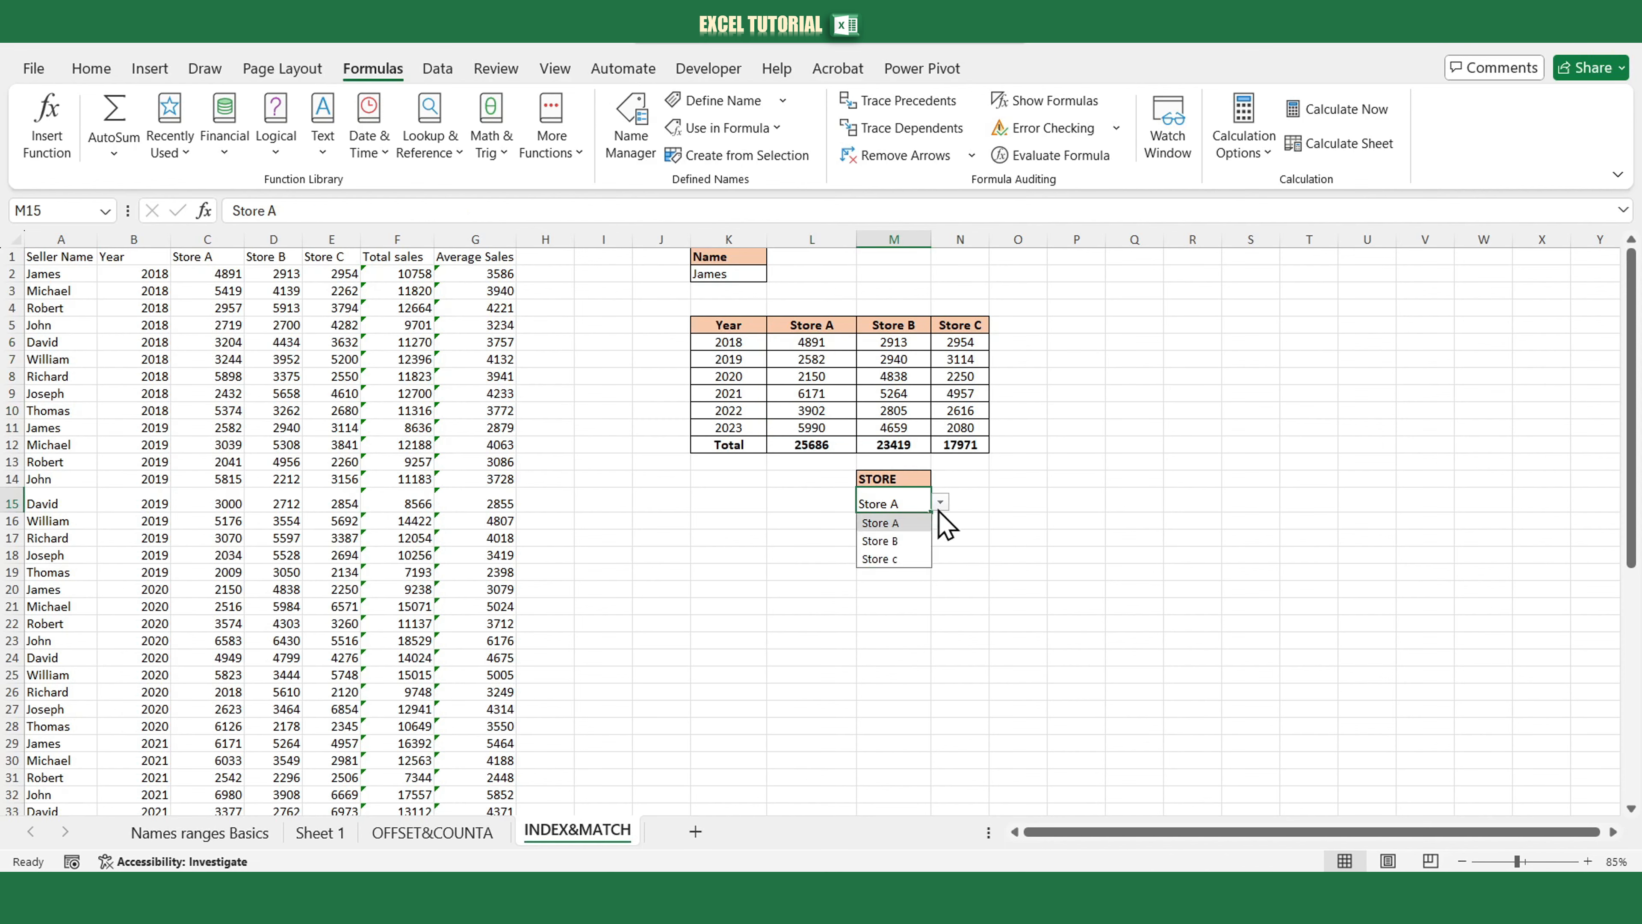
left_click(905, 541)
left_click_drag(893, 343, 887, 427)
left_click(886, 503)
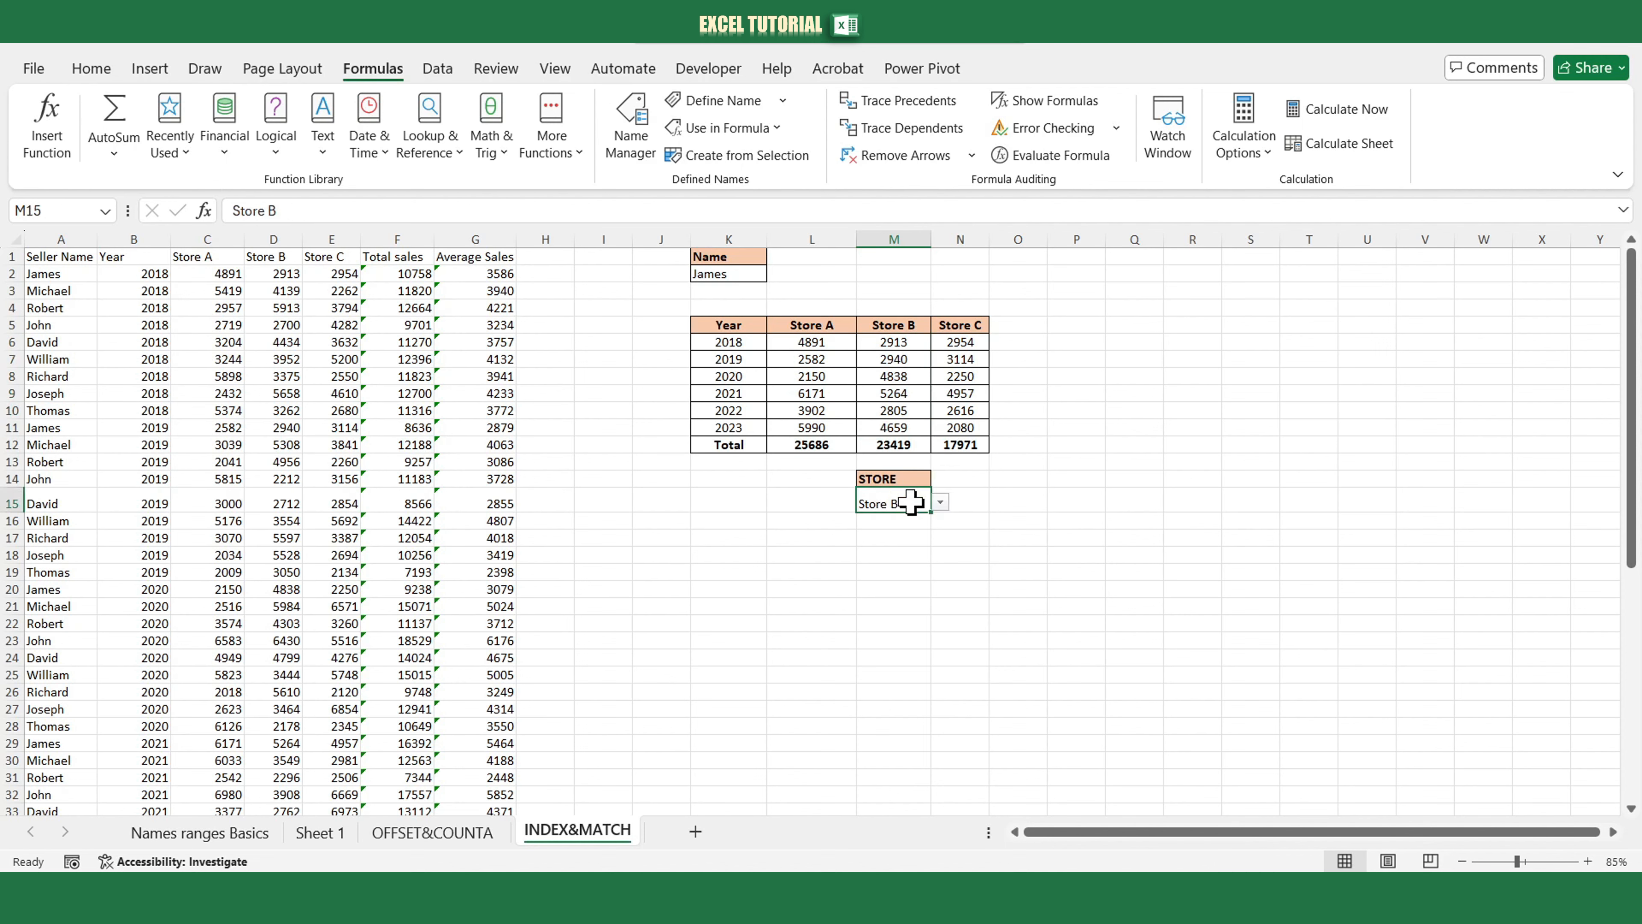
left_click(940, 503)
left_click(896, 520)
In K16, start an INDEX formula over the absolute range $L$6:$N$11 with row 0 and a nested MATCH.
left_click(773, 521)
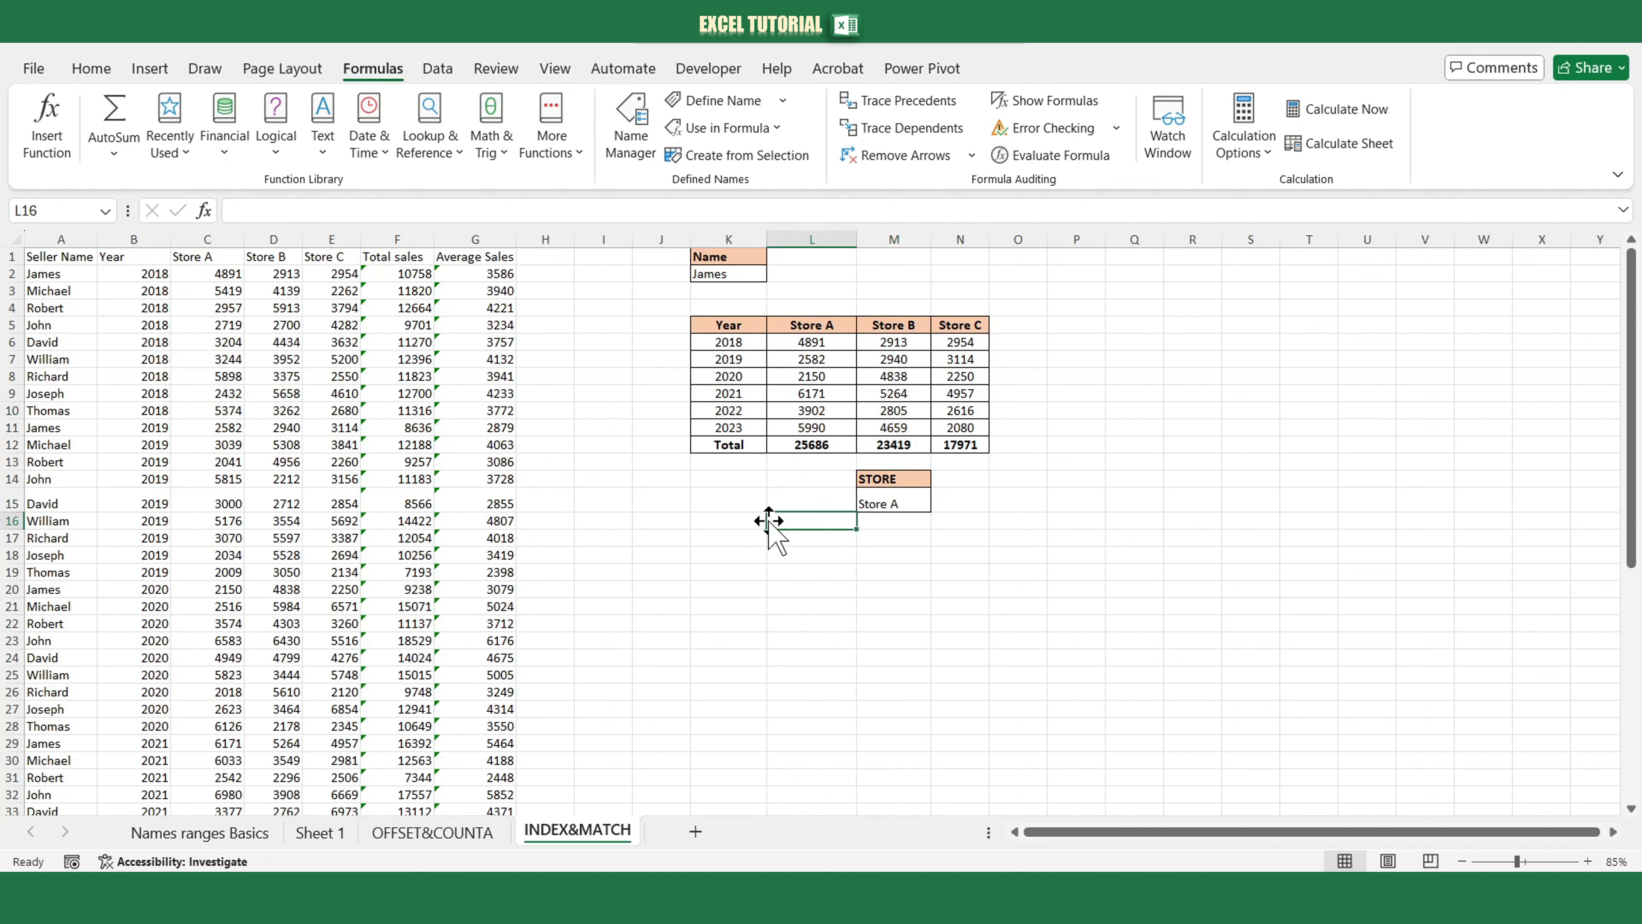
left_click(715, 521)
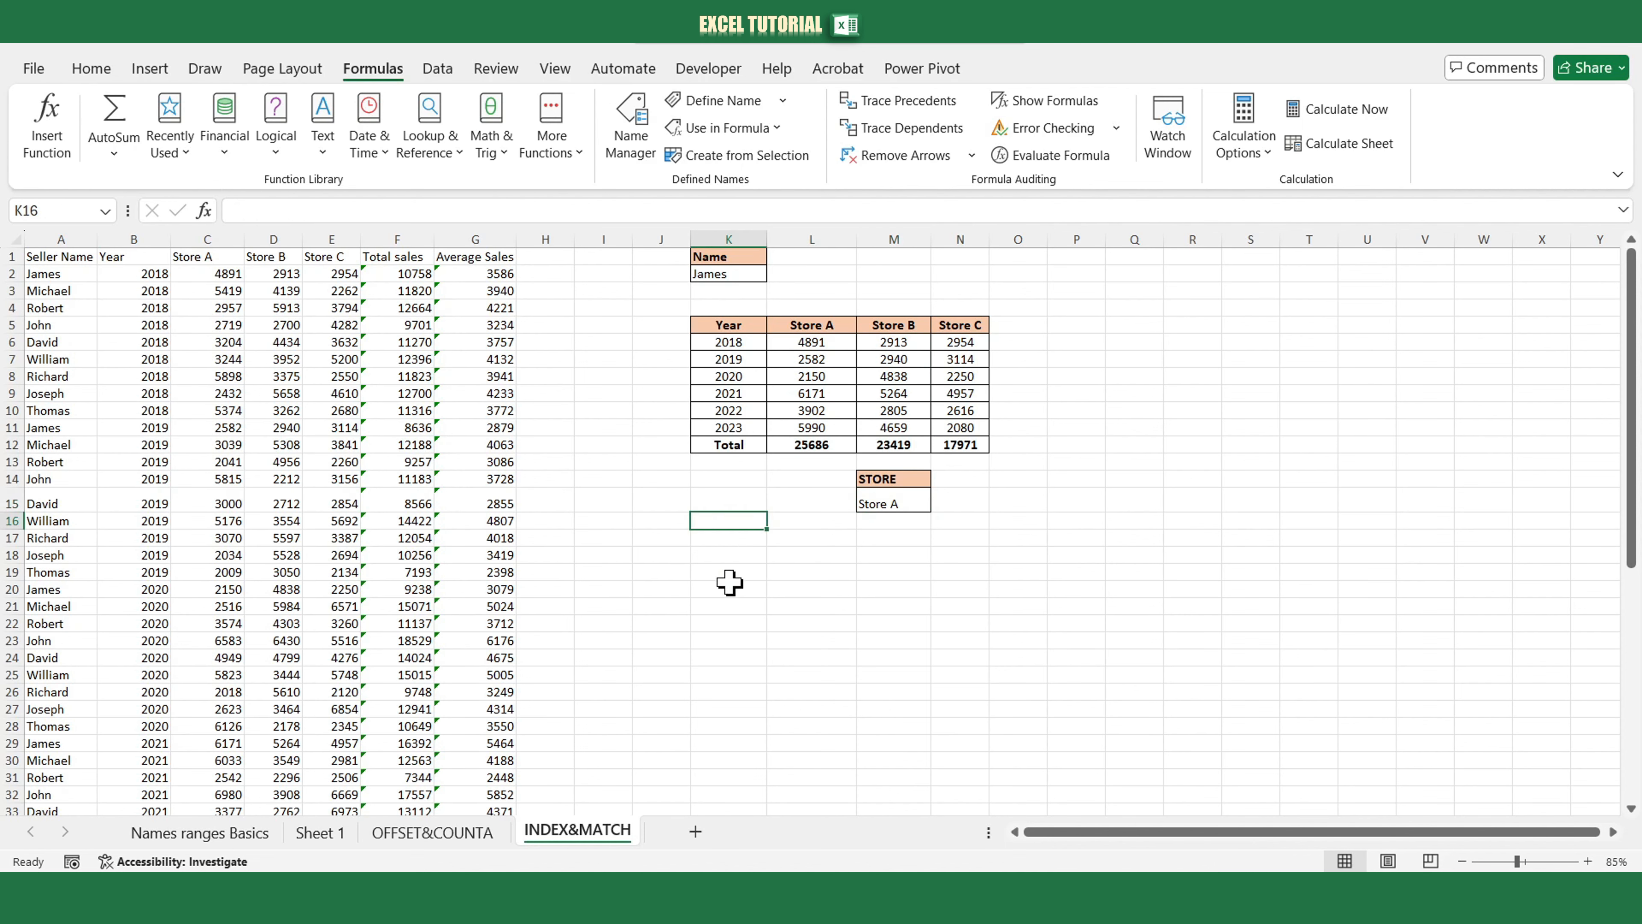
type("=index(")
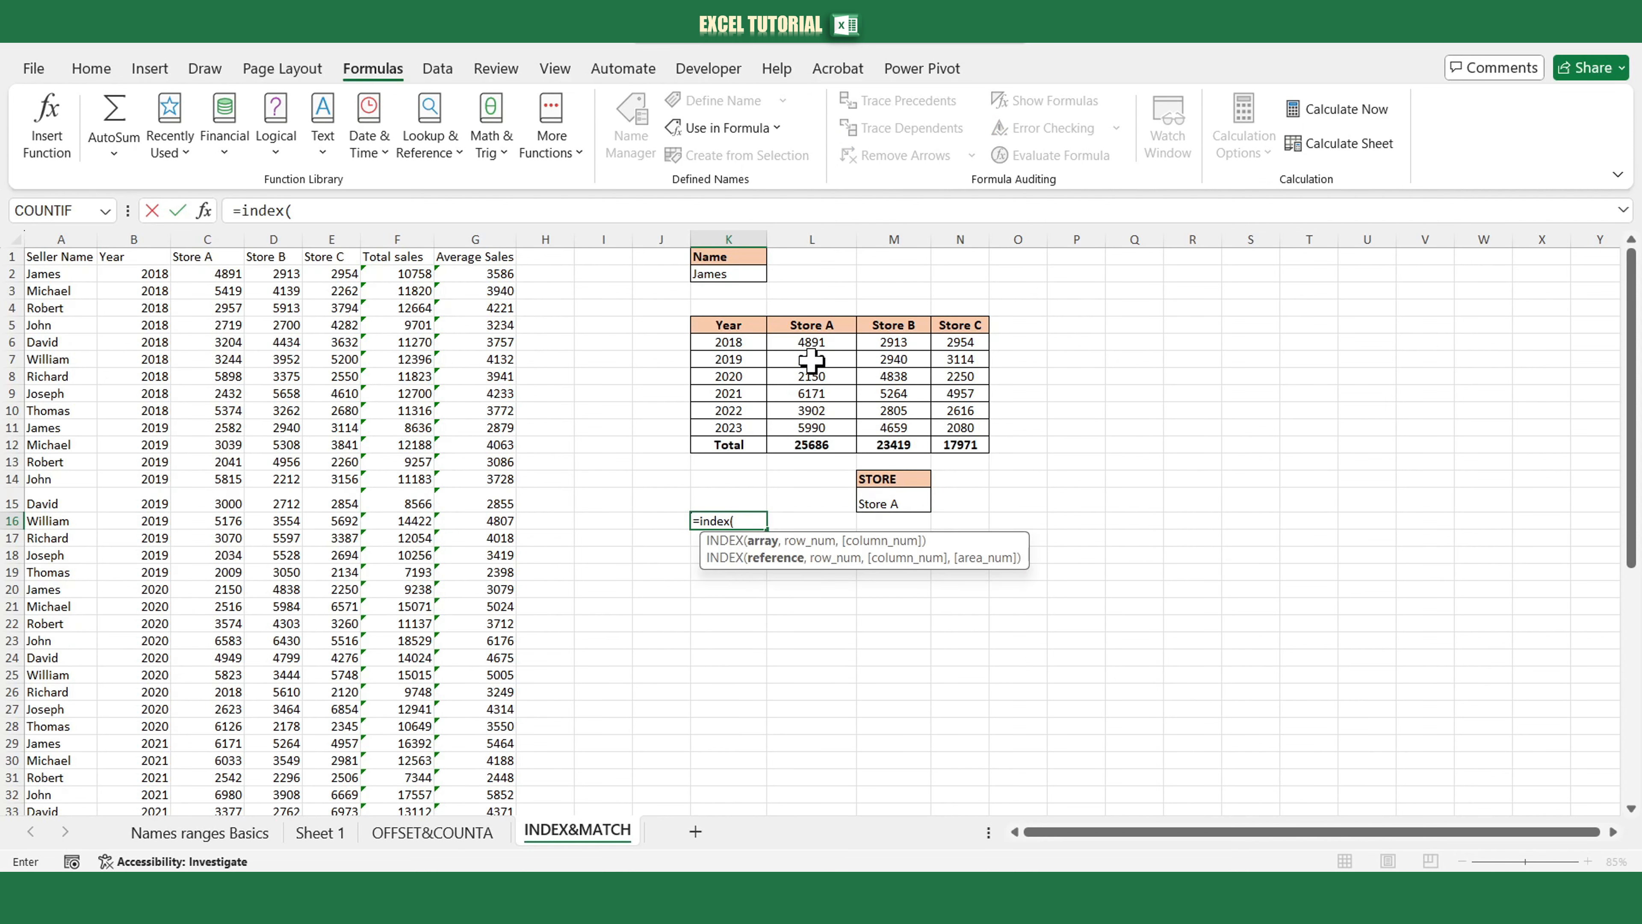
left_click_drag(796, 343, 961, 429)
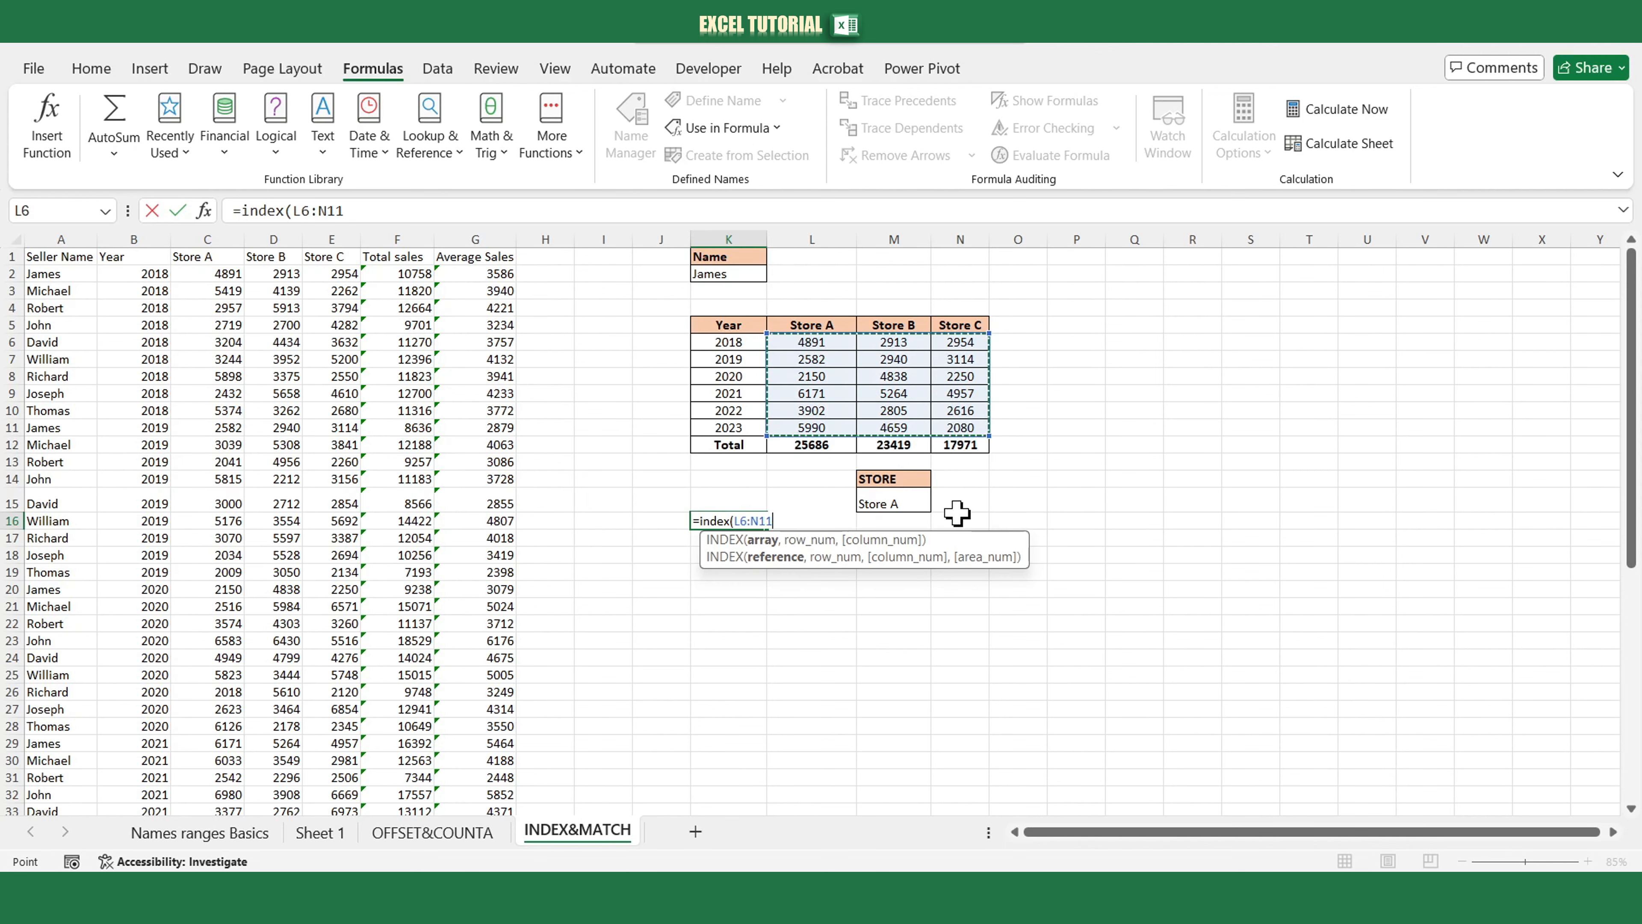
key("F4")
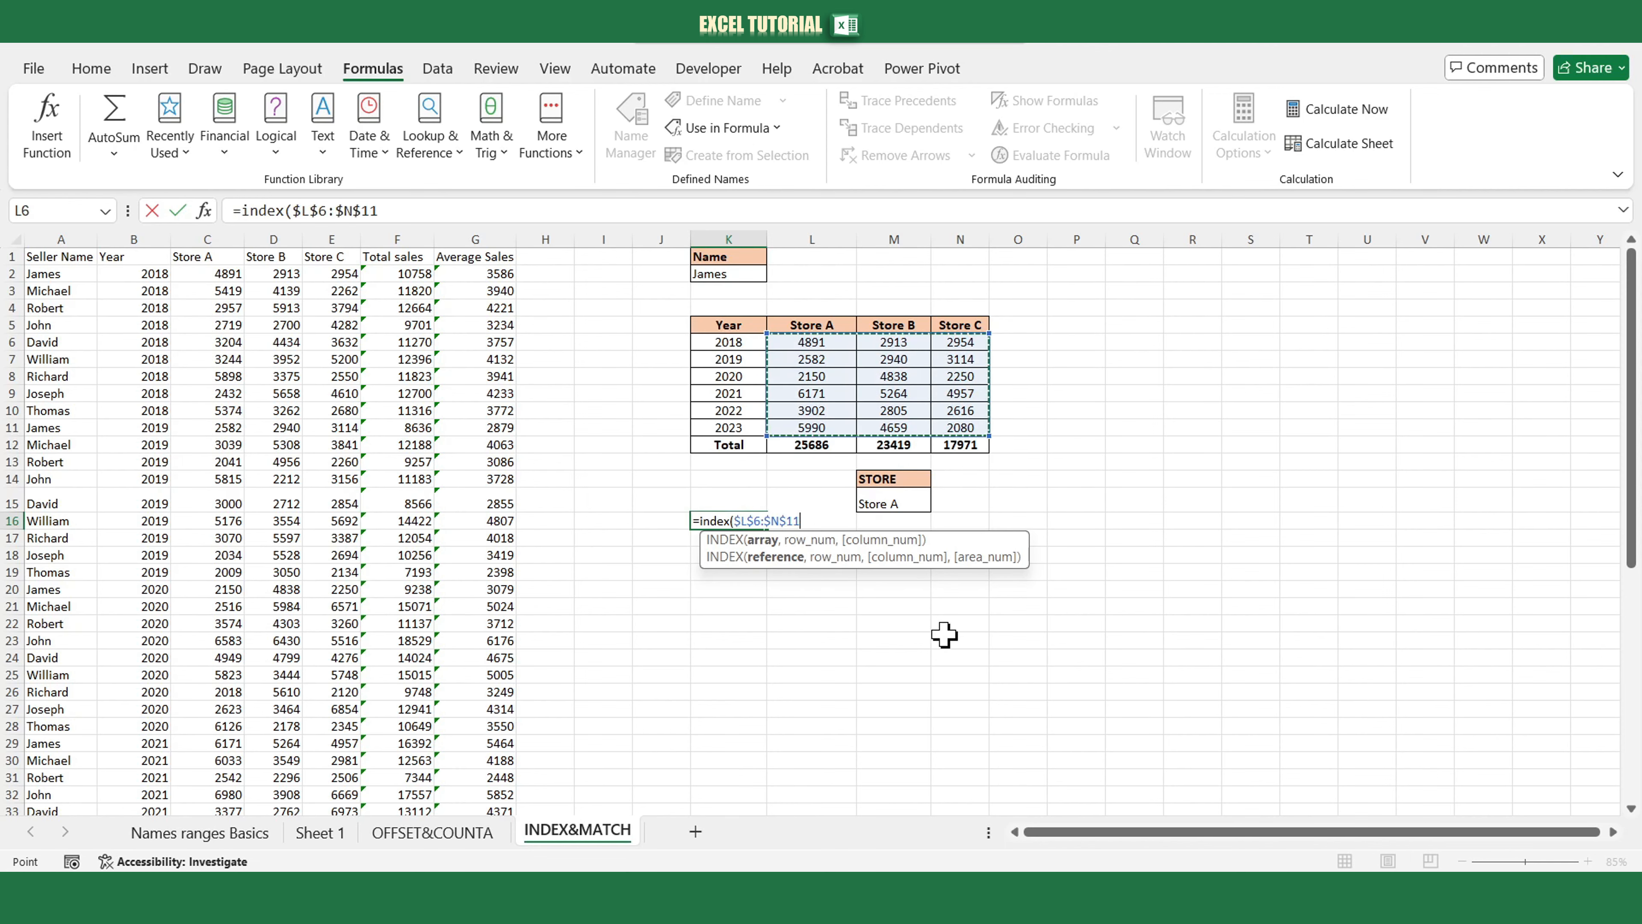
type(",")
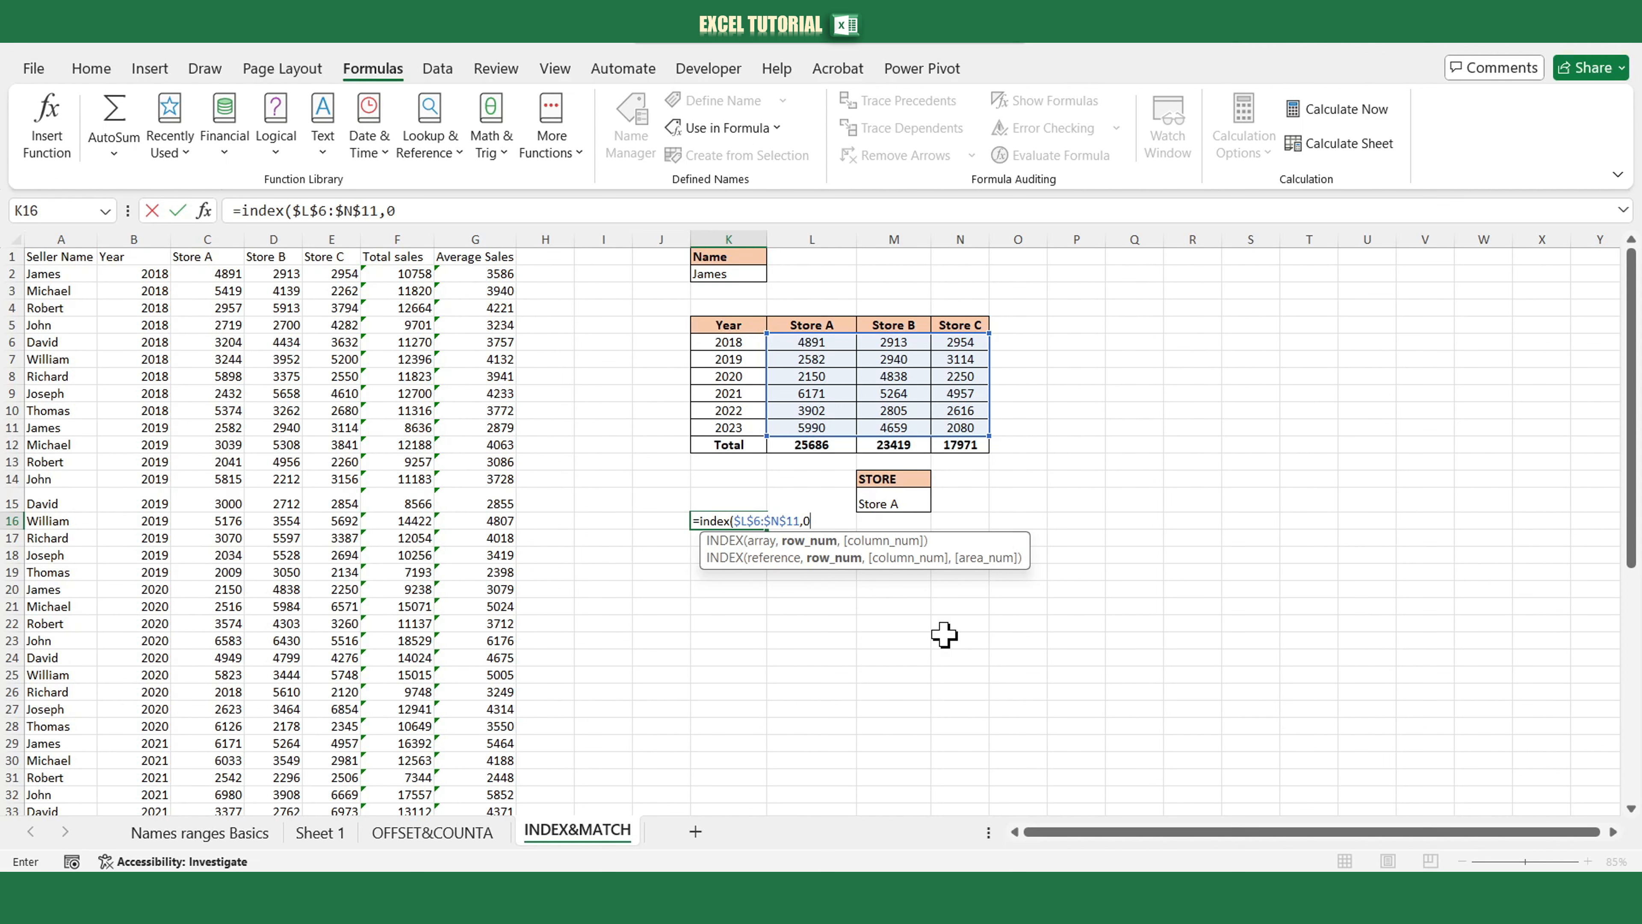
type("0,")
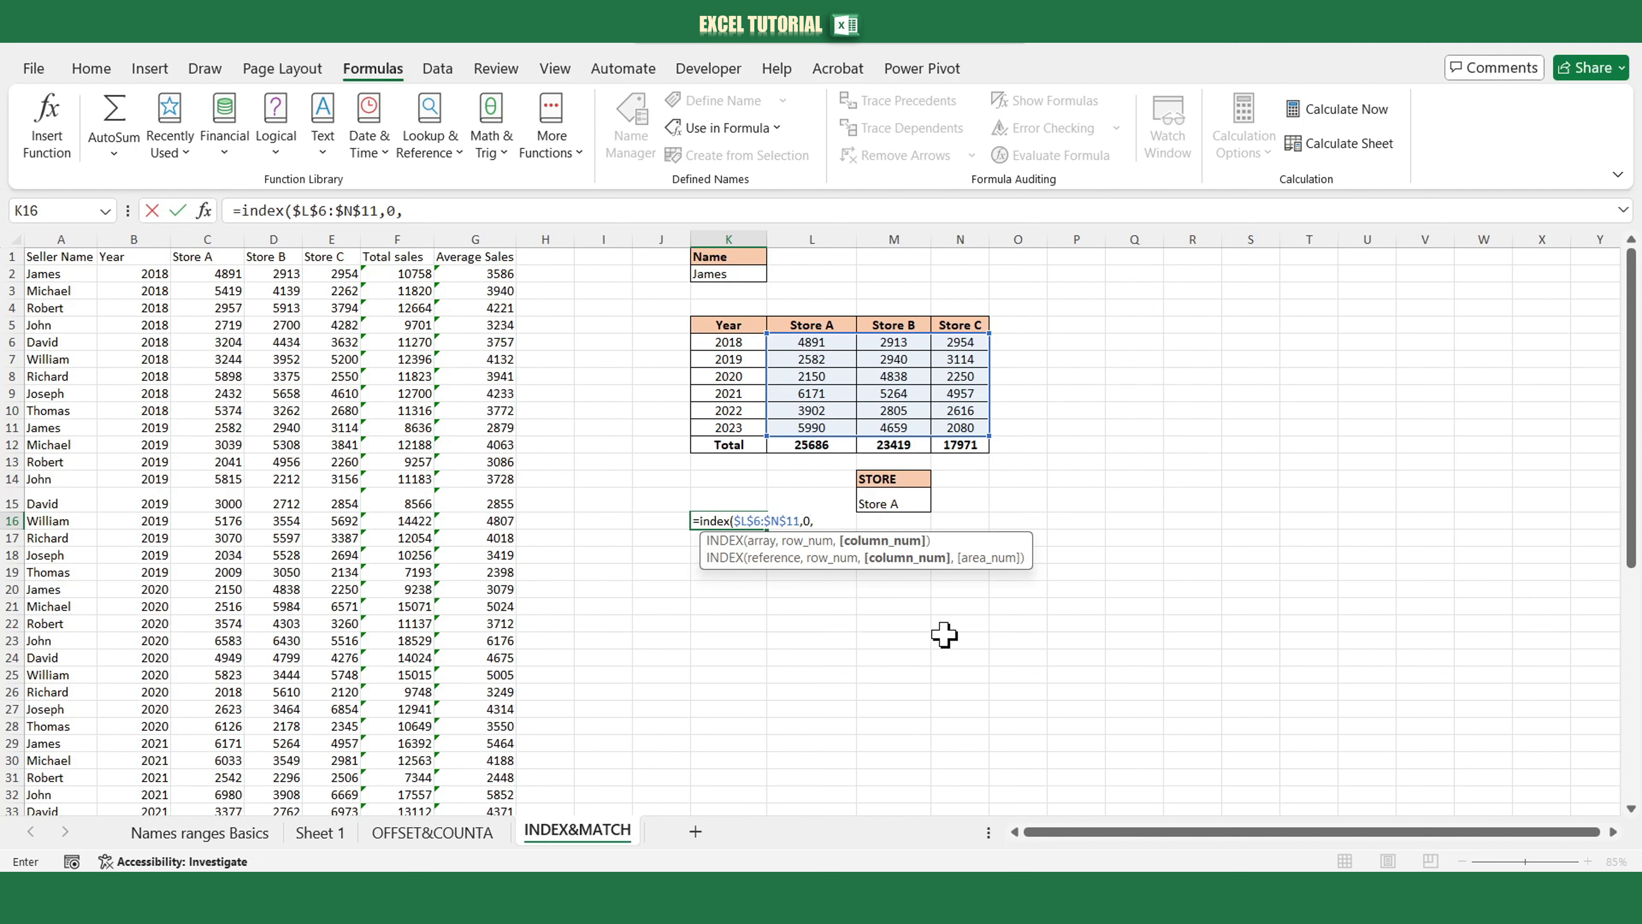
type("match(")
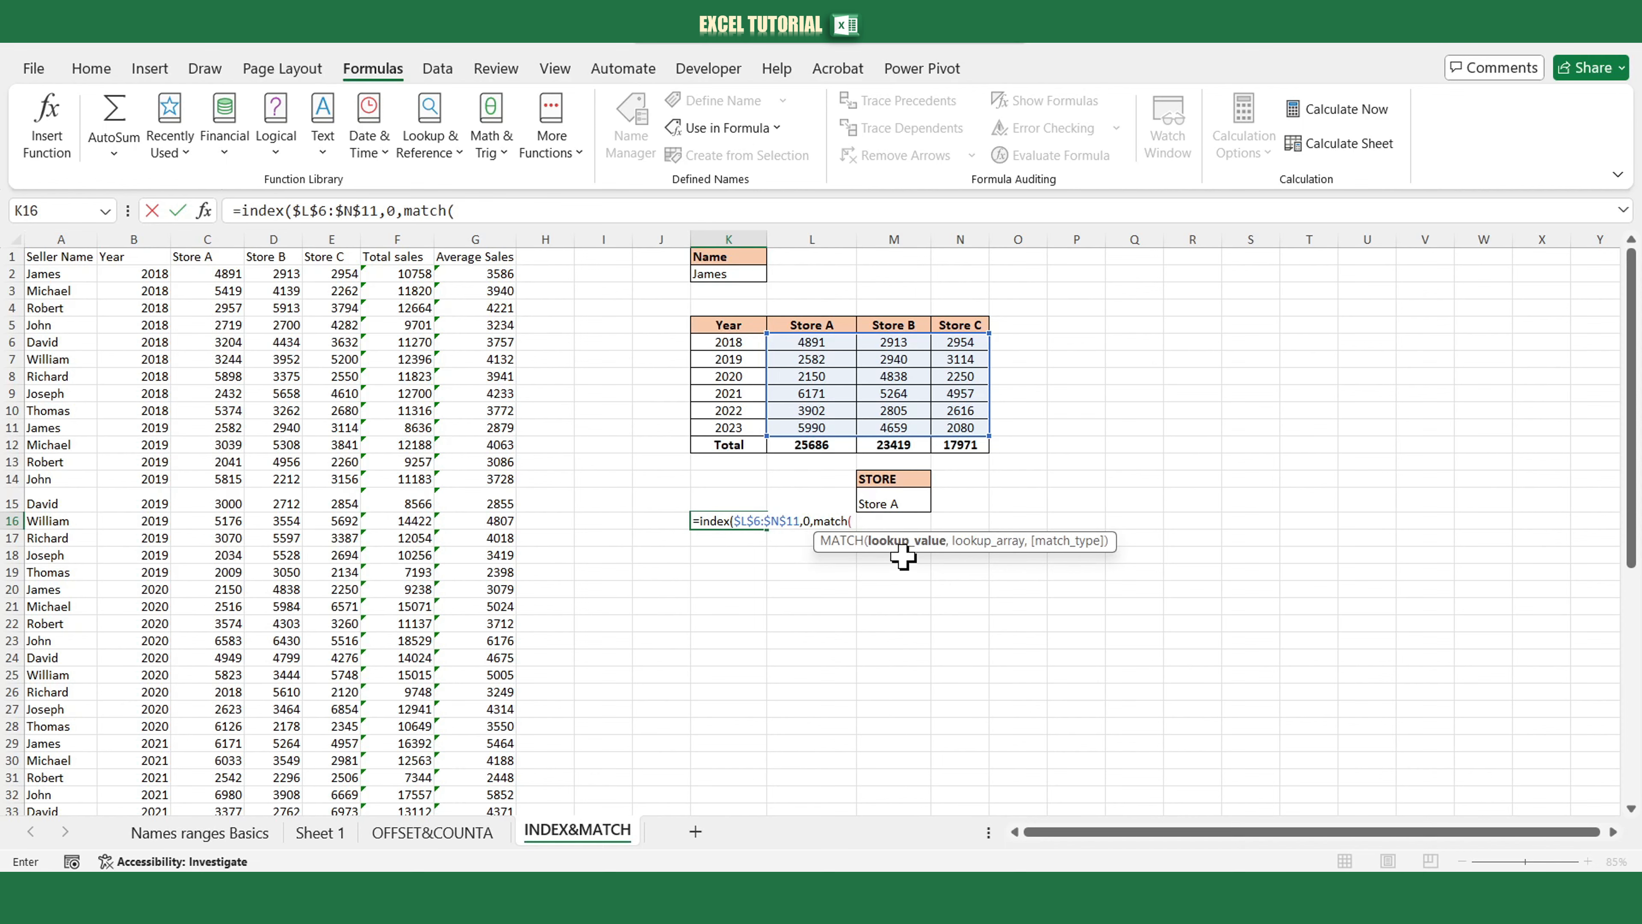
Complete the MATCH with lookup $M$15 in $L$5:$N$5, exact match 0, and enter the formula.
left_click(904, 502)
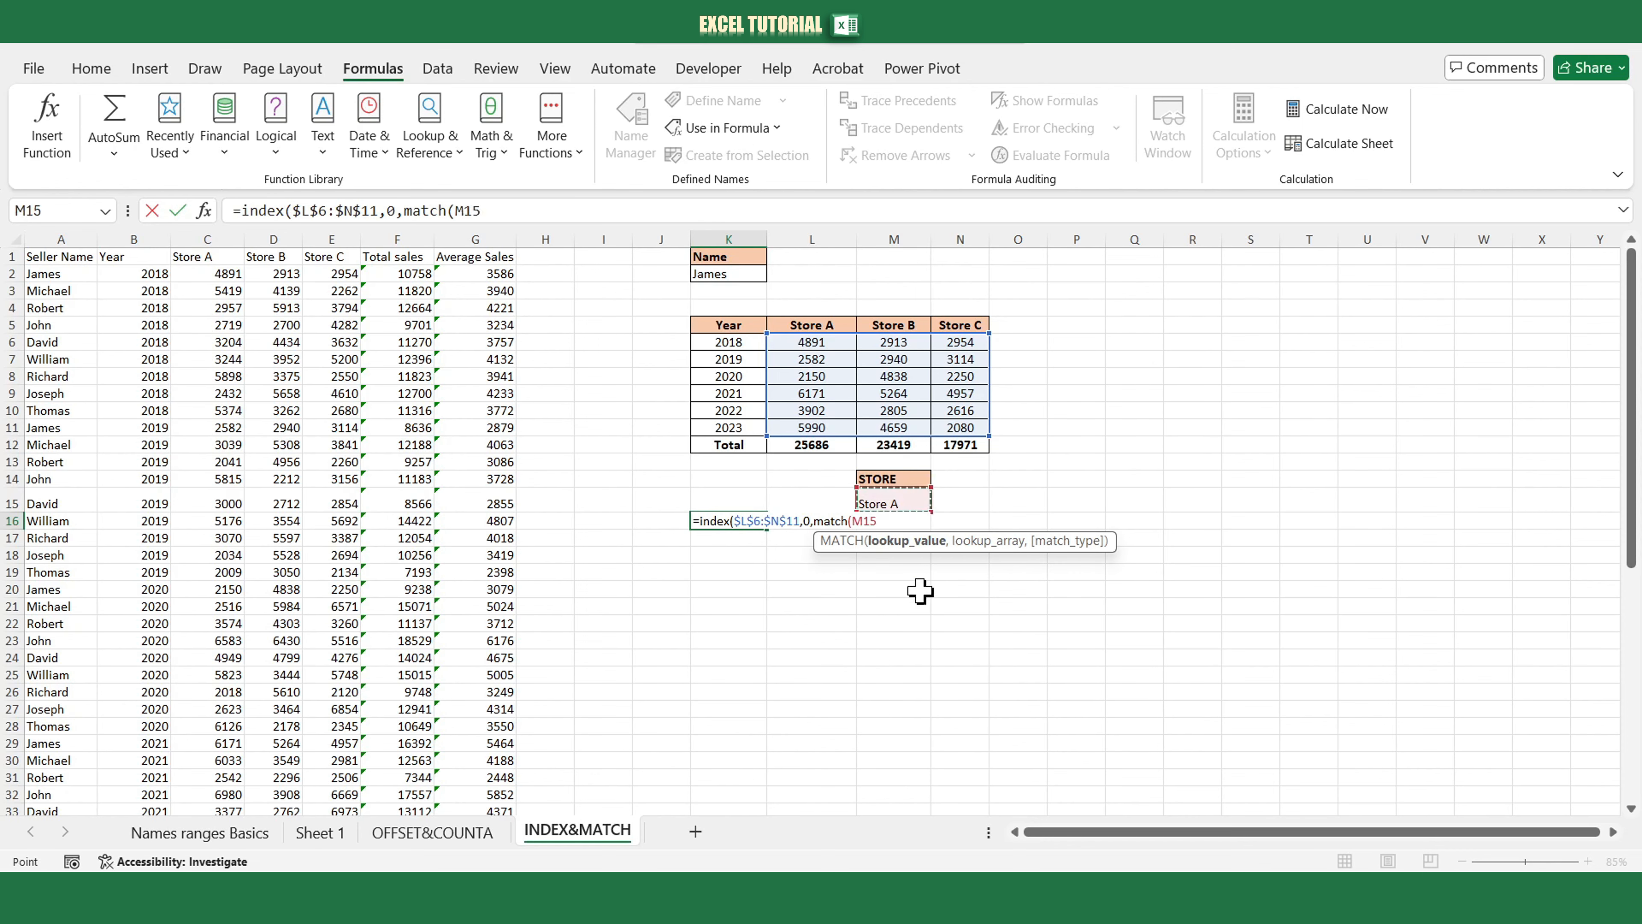
key("F4")
type(",")
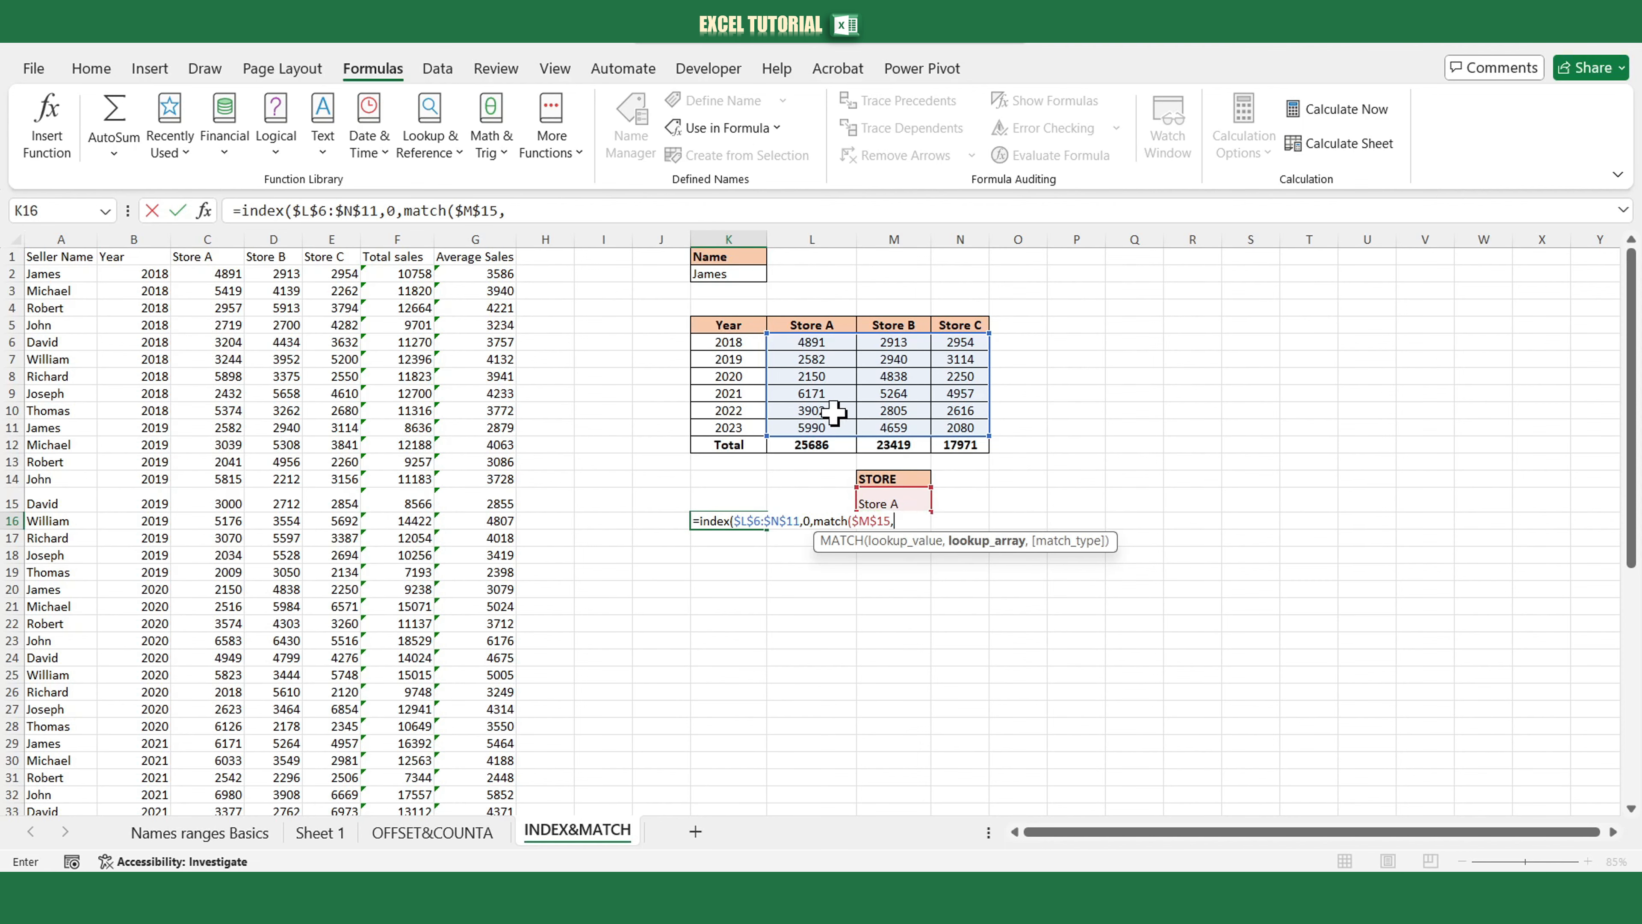
left_click(802, 321)
left_click_drag(802, 320, 961, 320)
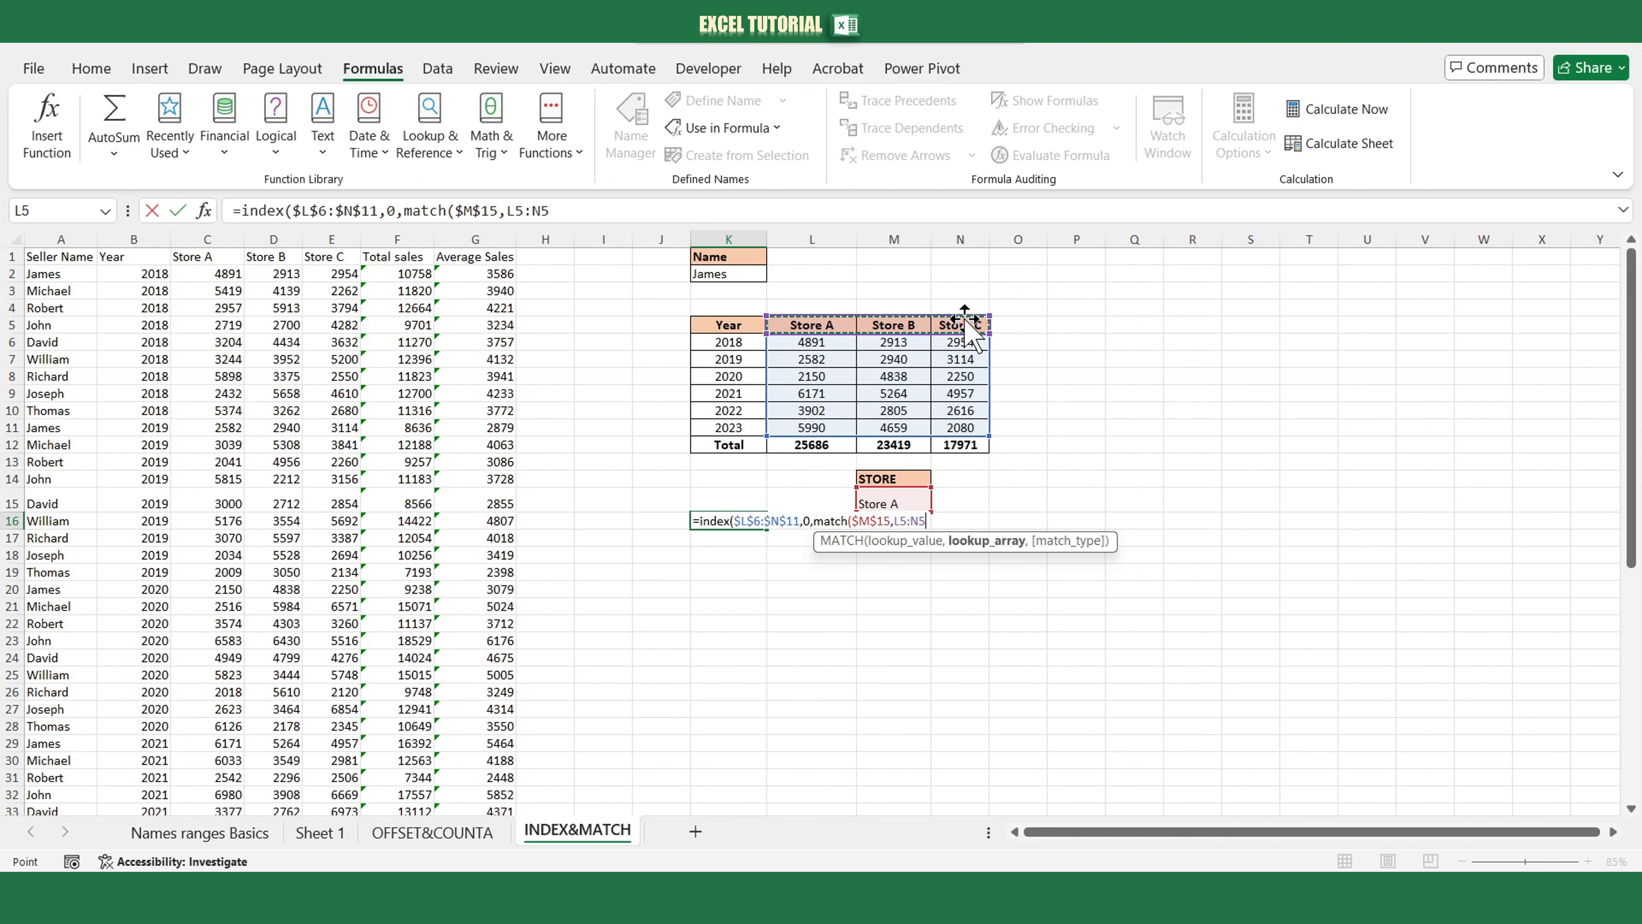
key("F4")
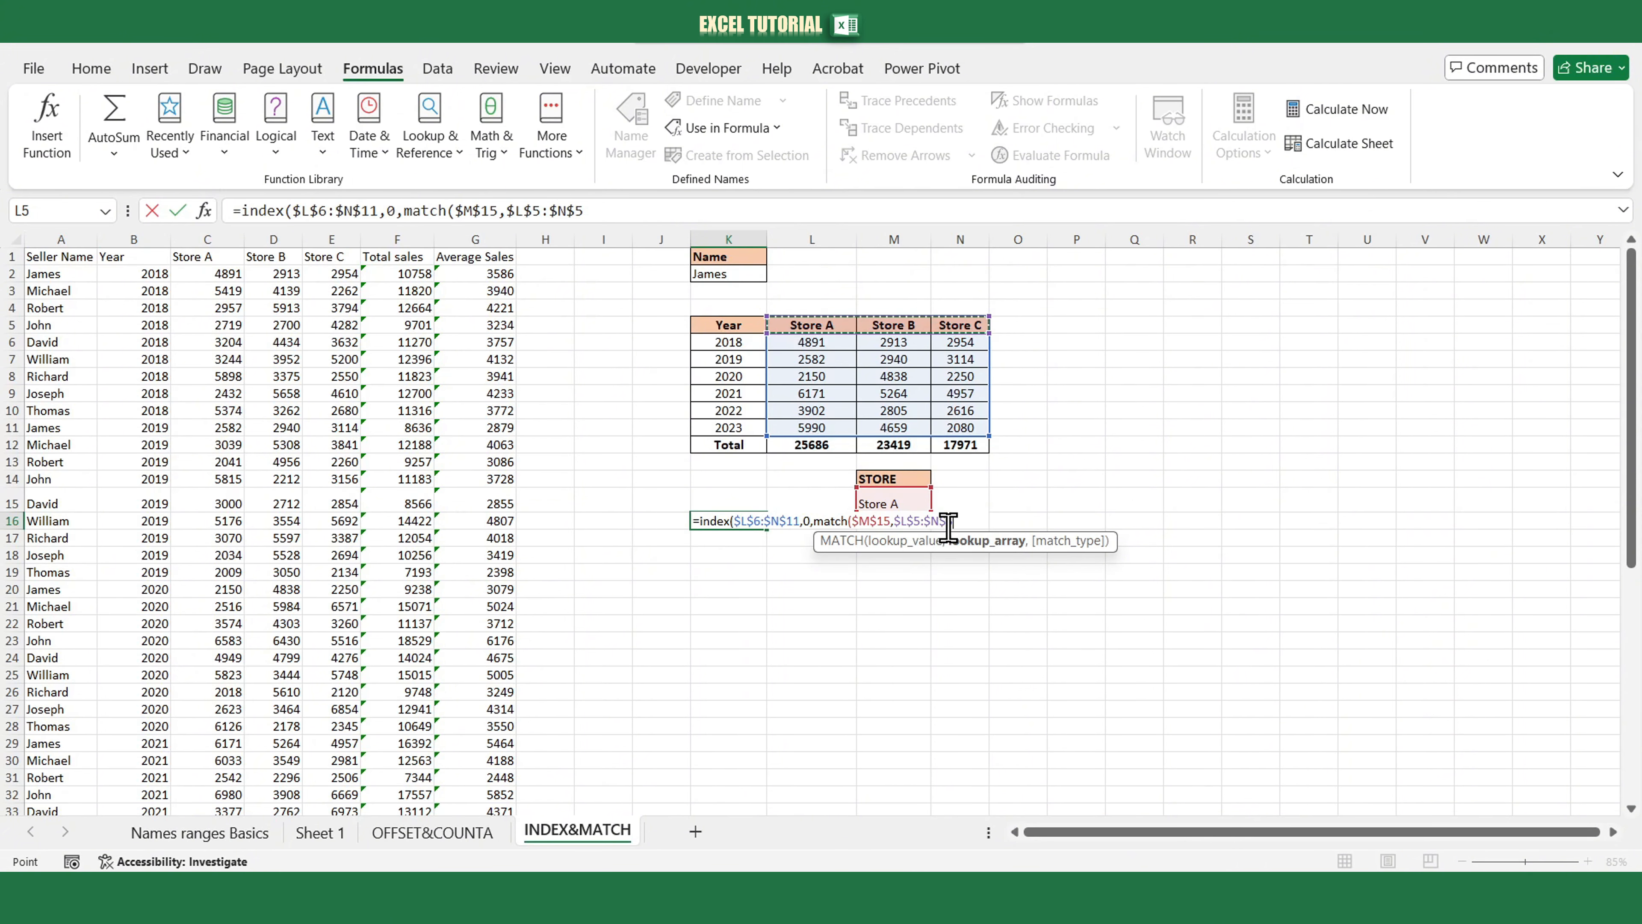
type(",0")
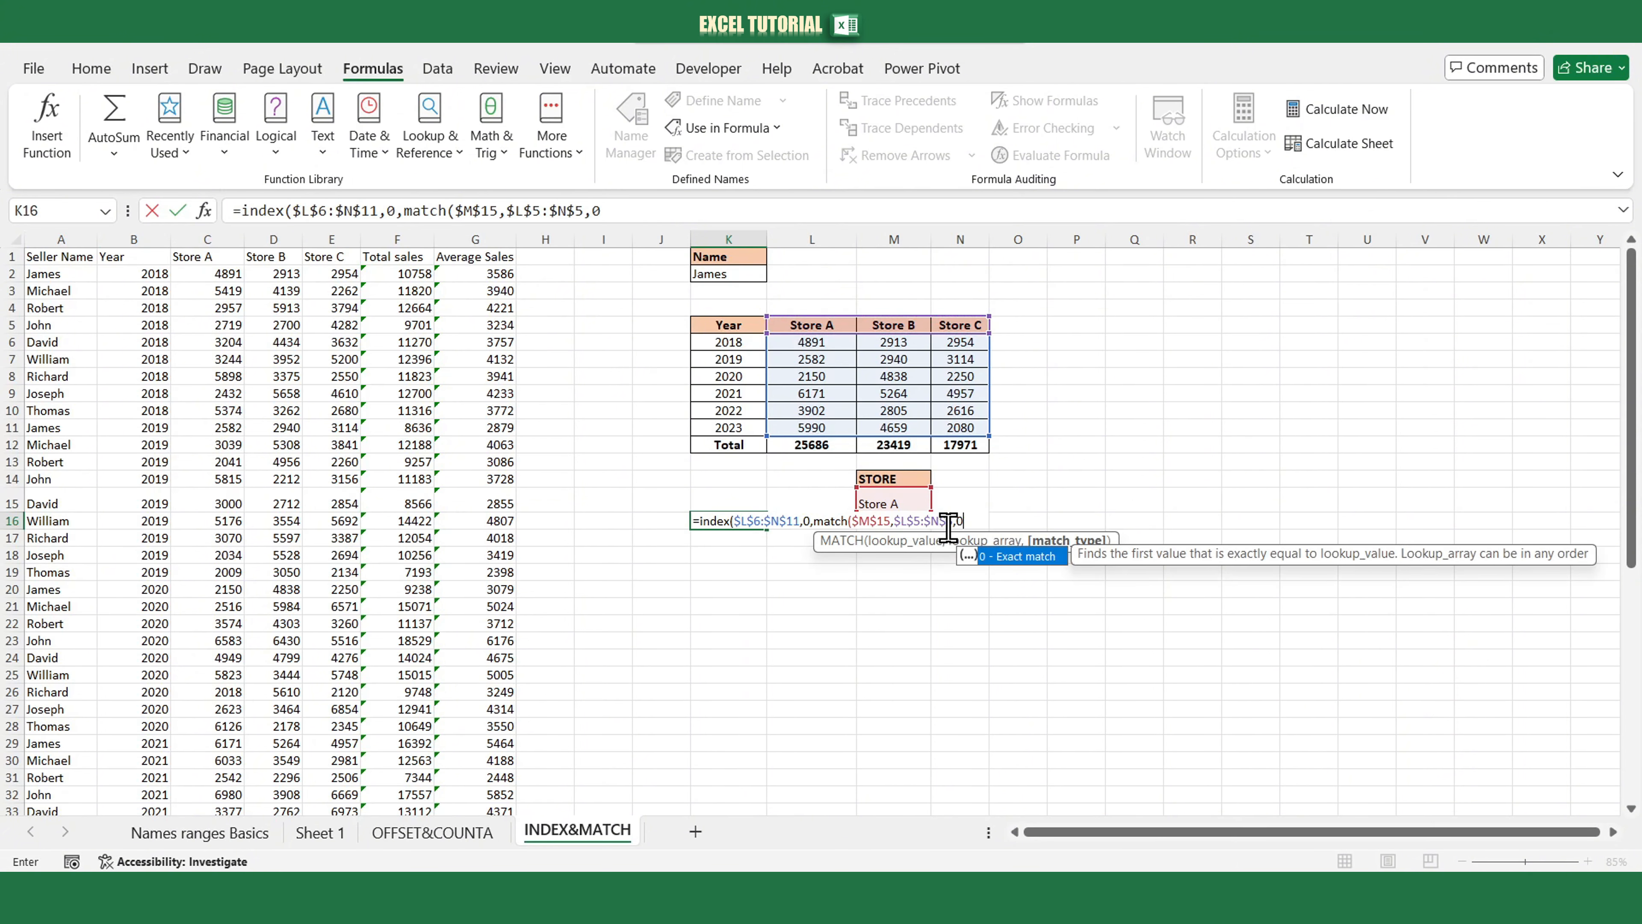
type(")")
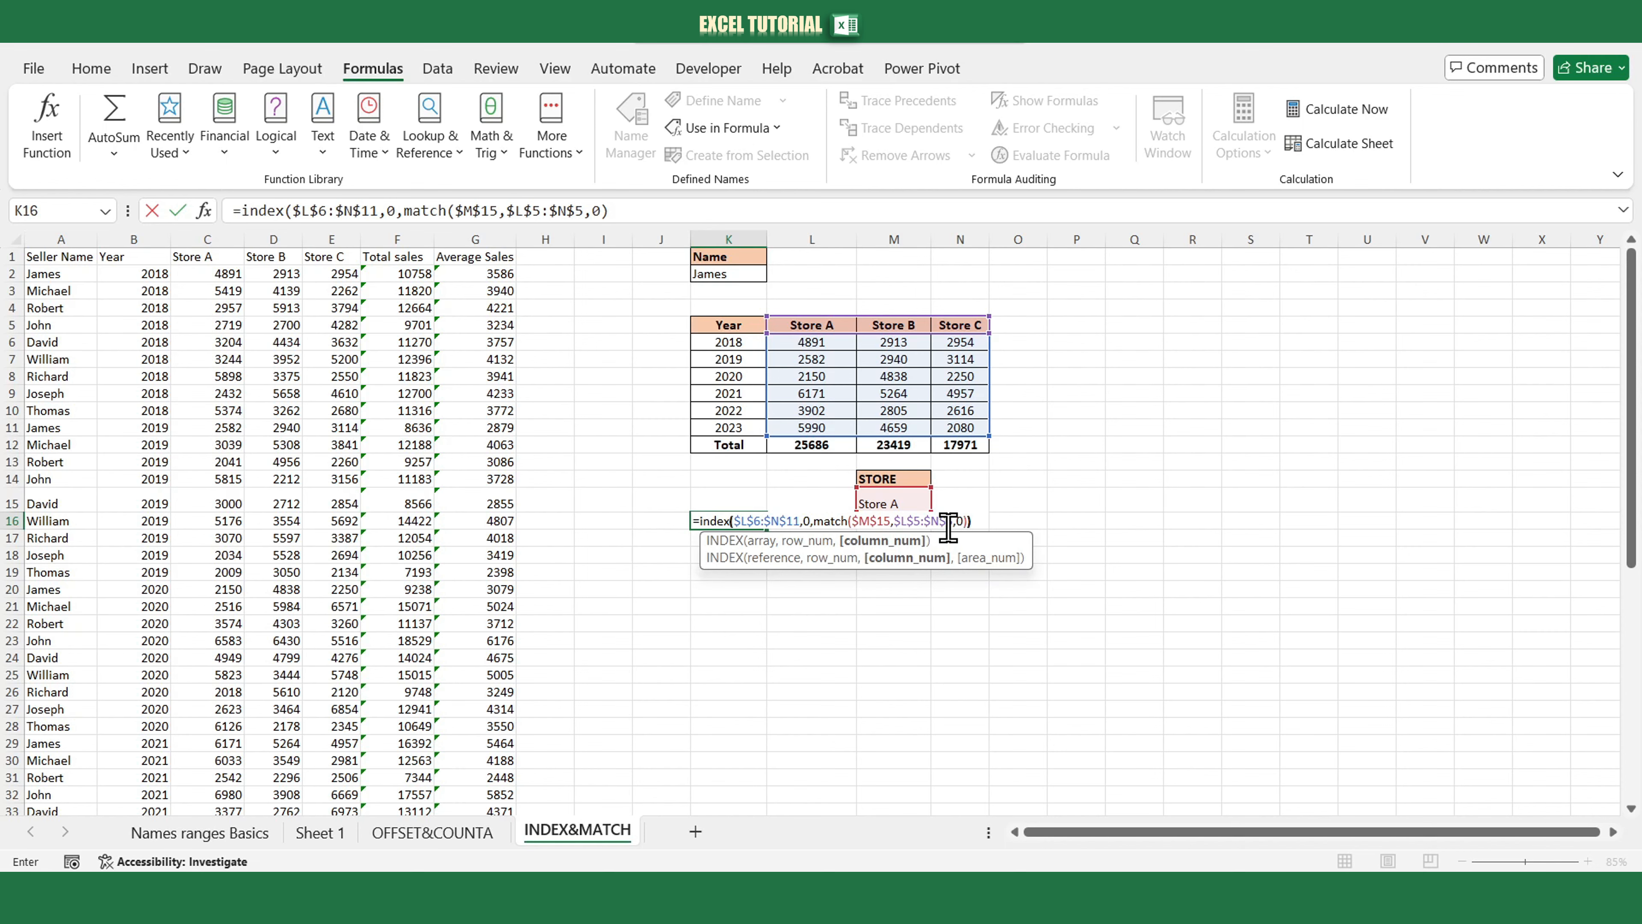
key("Return")
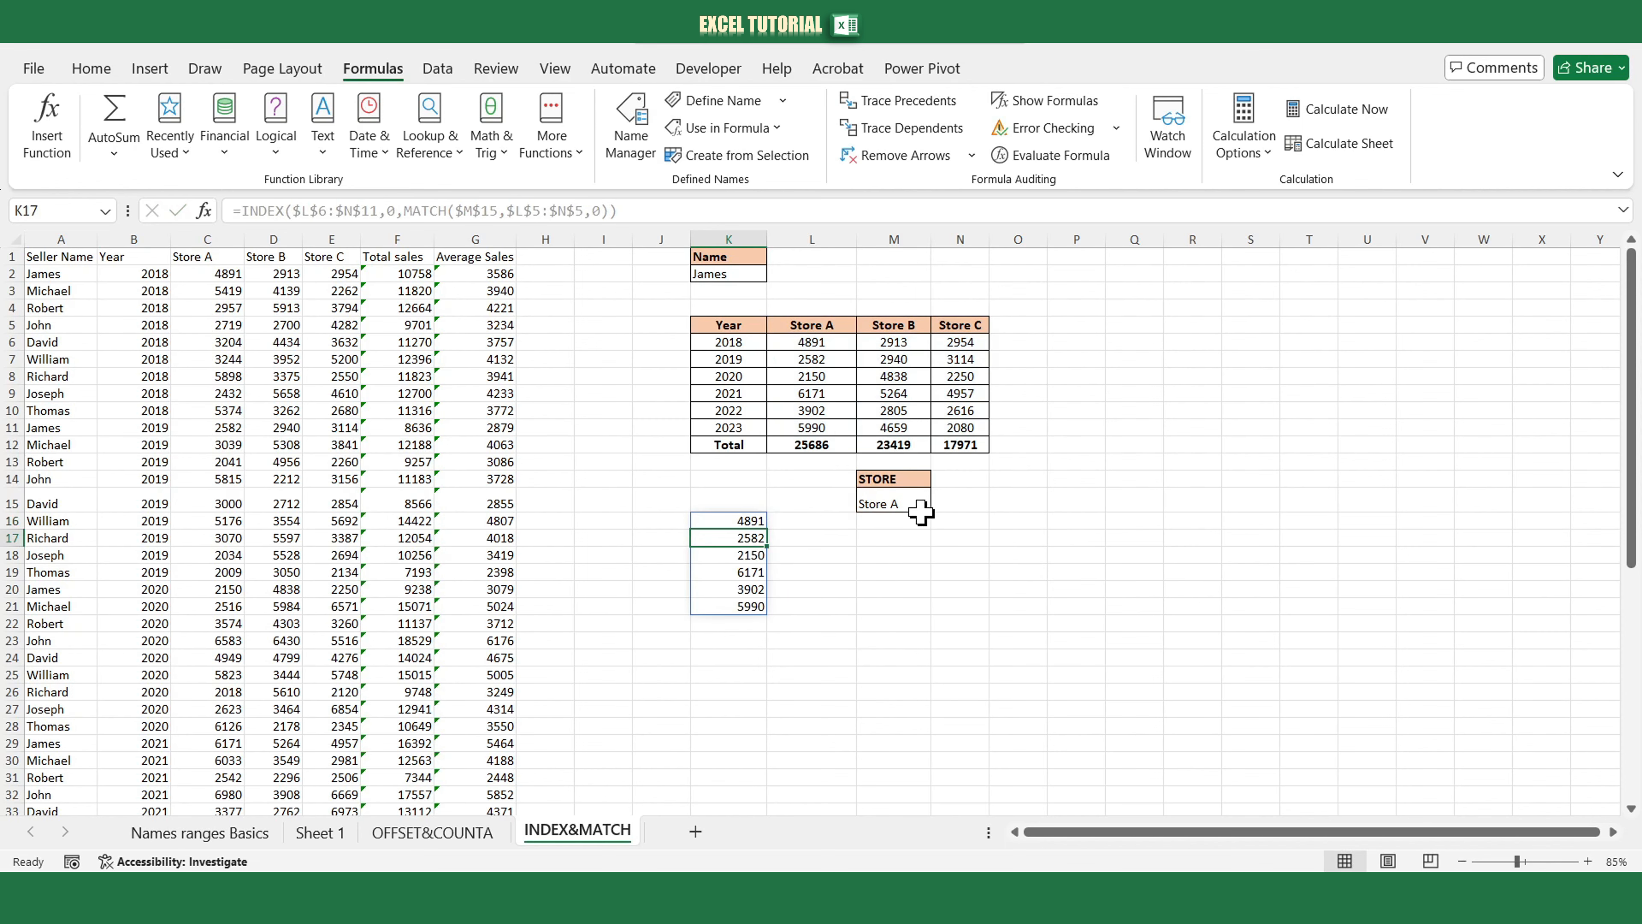
Switch the STORE selector in M15 to Store B, then Store C, and back to Store A.
left_click(921, 505)
left_click(940, 502)
left_click(886, 541)
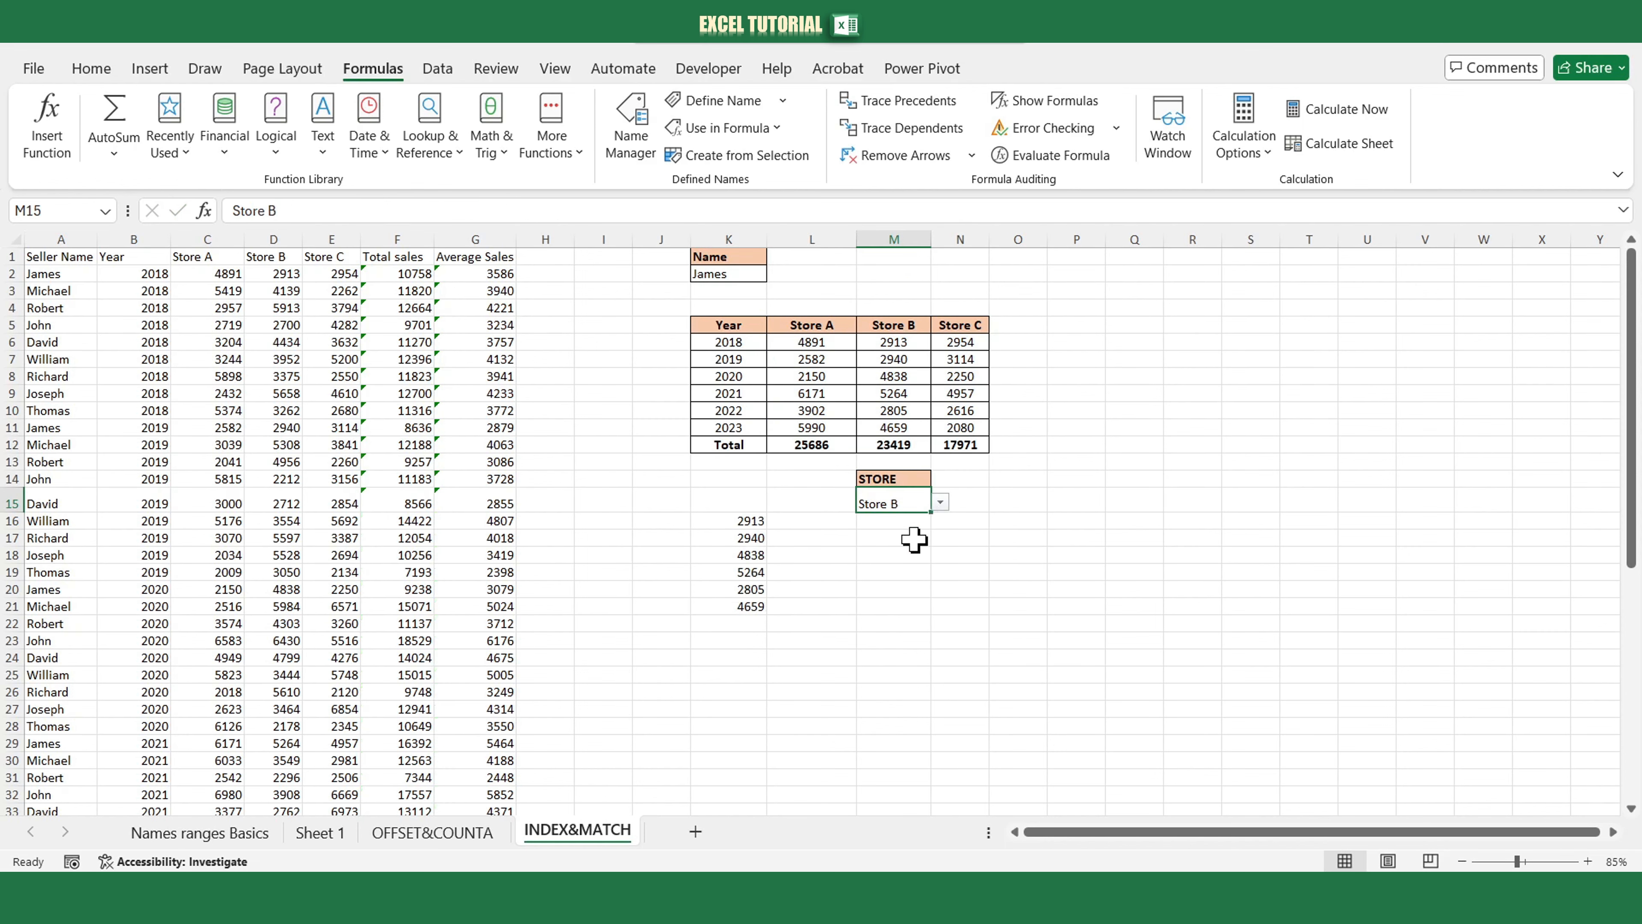
left_click(940, 503)
left_click(906, 558)
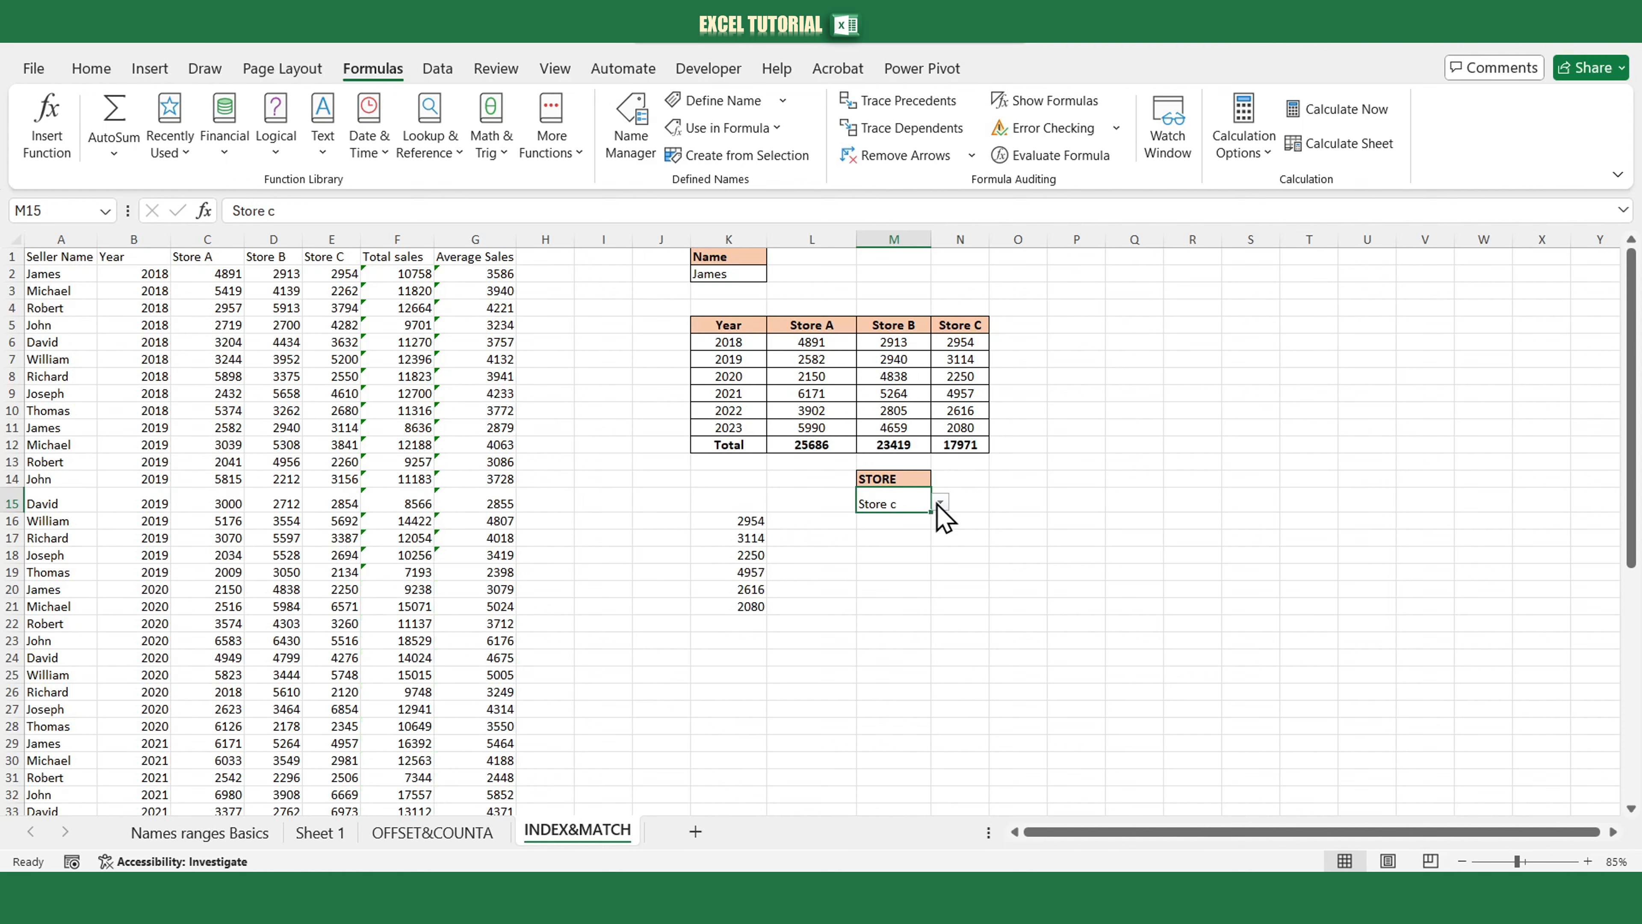
left_click(940, 503)
left_click(883, 523)
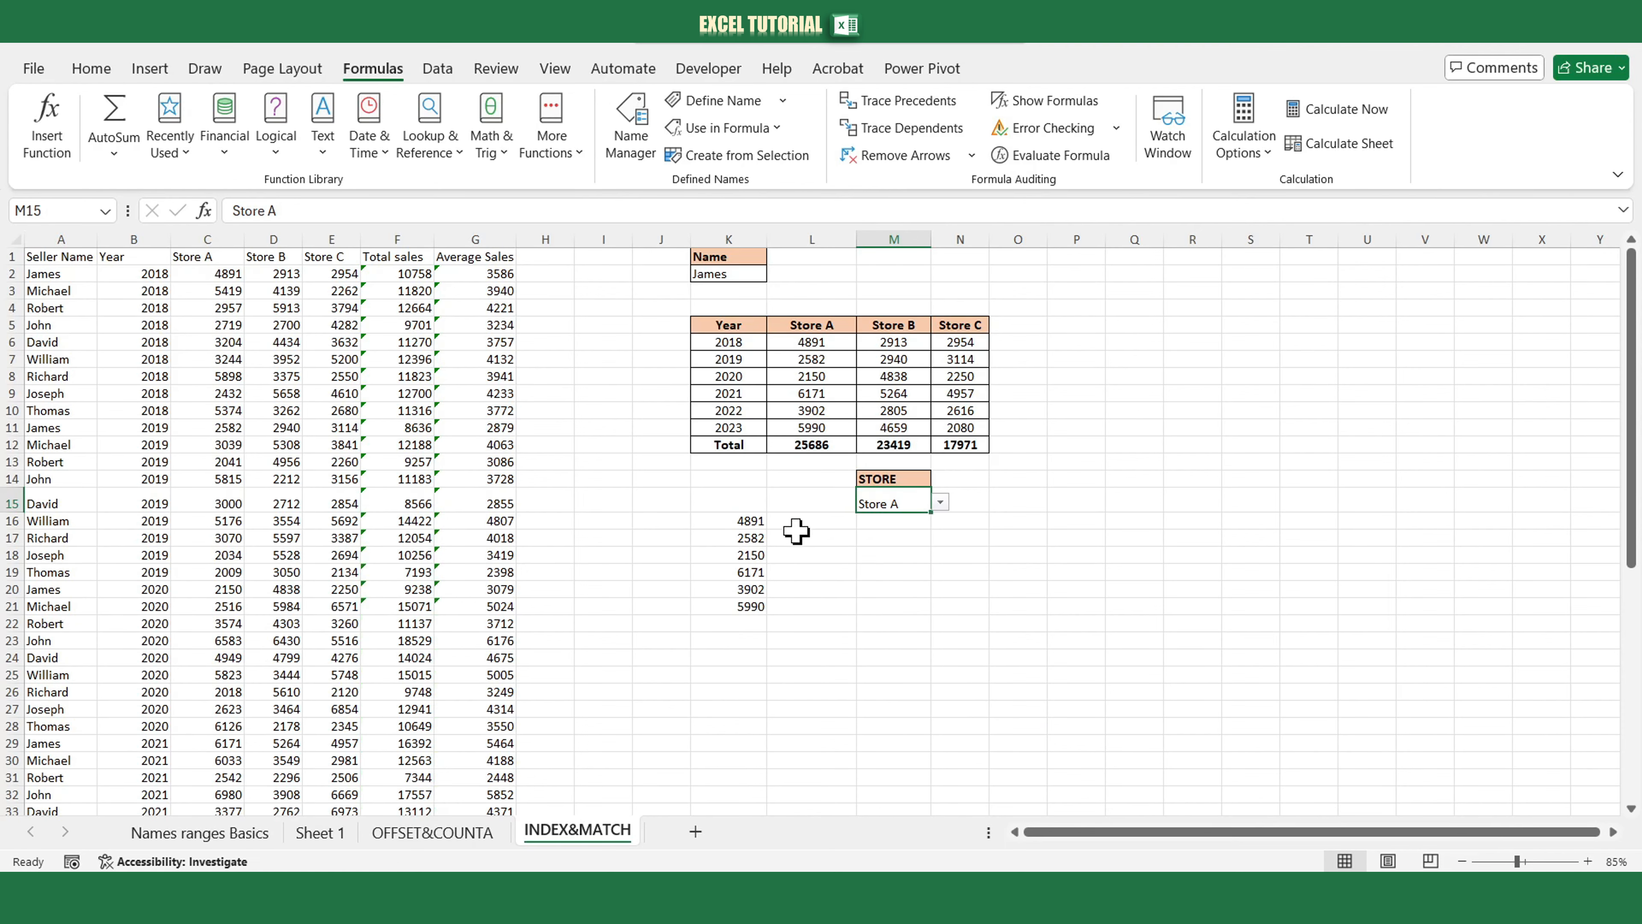
Copy the INDEX/MATCH formula text from K16 and leave the cell unchanged.
left_click(756, 521)
left_click(620, 211)
left_click_drag(621, 210, 236, 210)
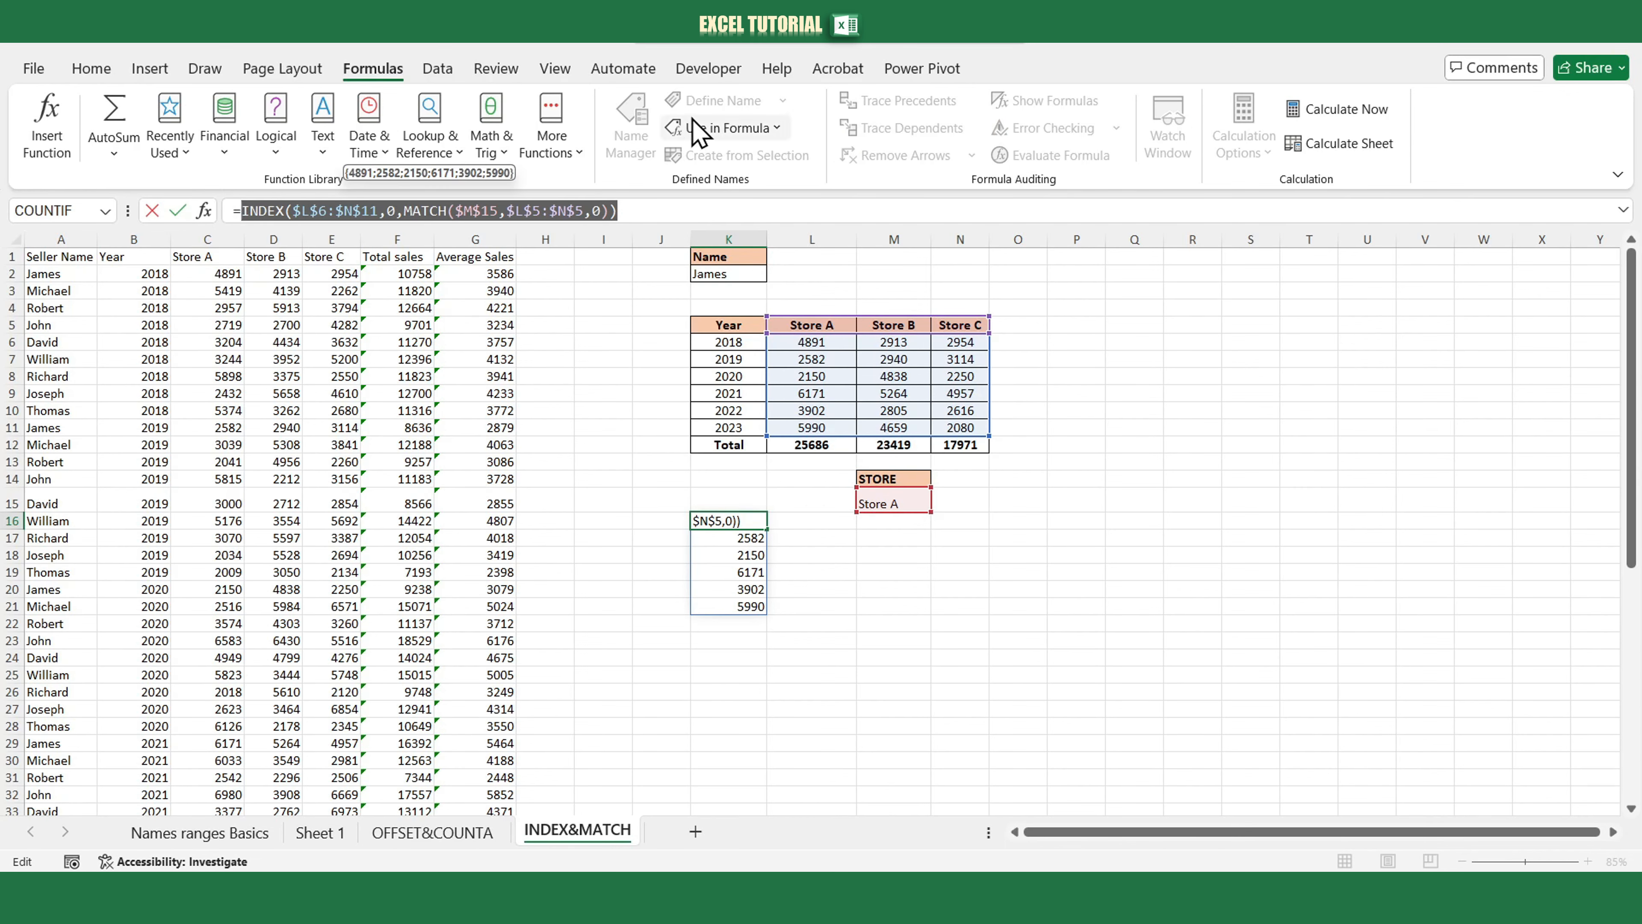
key("Escape")
Define a new name chart_ranges whose Refers to is the pasted INDEX/MATCH formula.
left_click(716, 100)
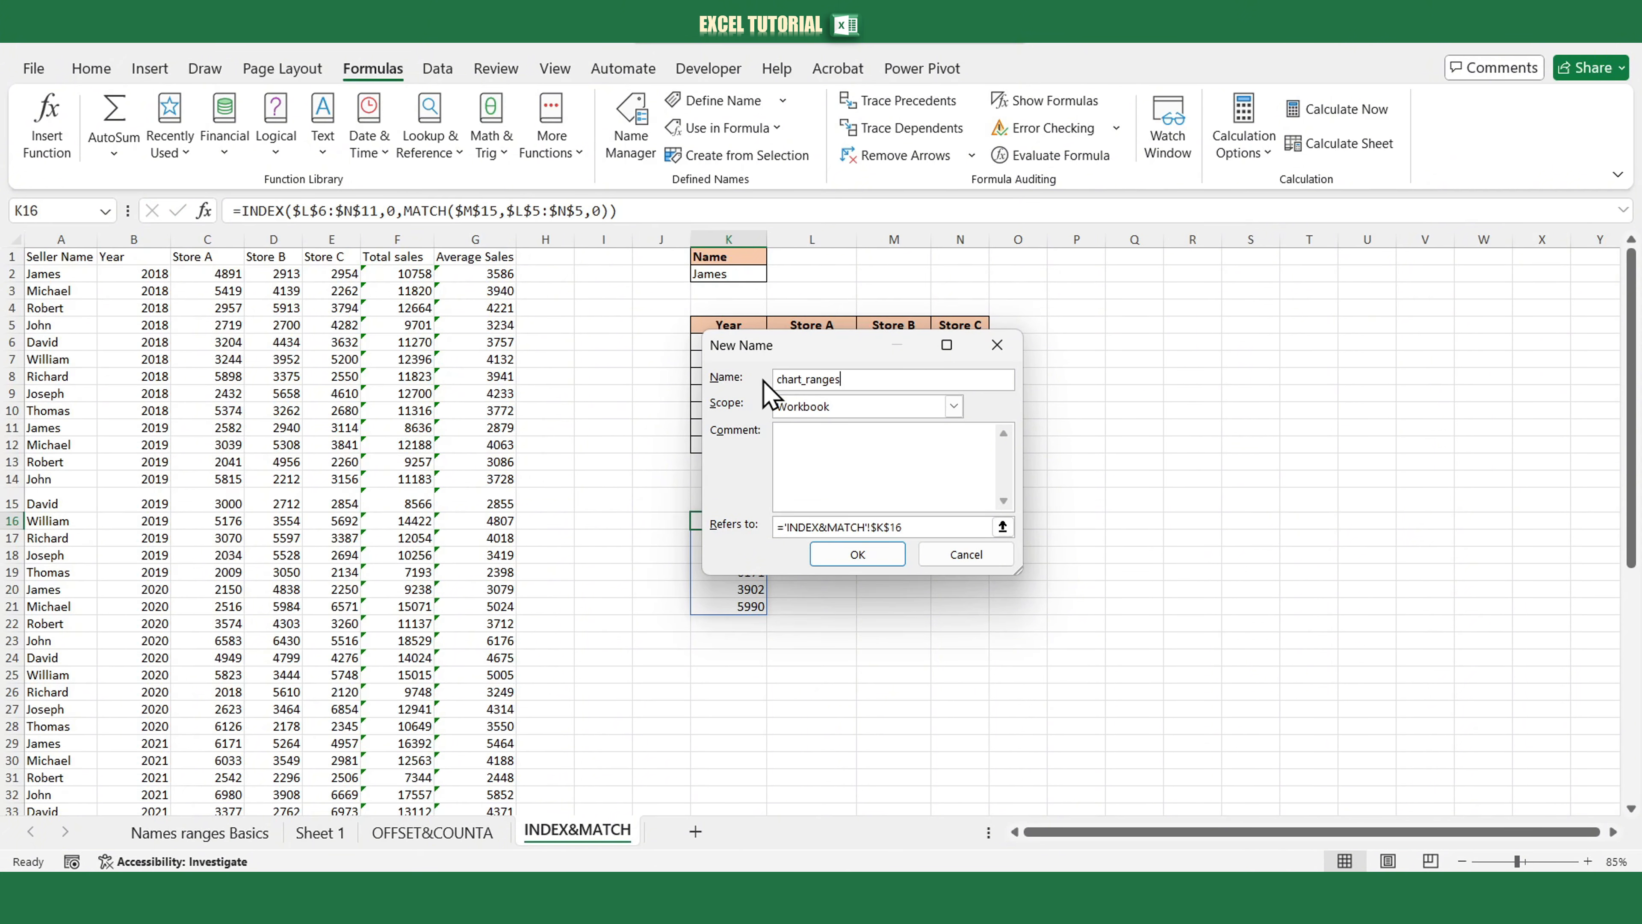
left_click_drag(906, 526, 777, 505)
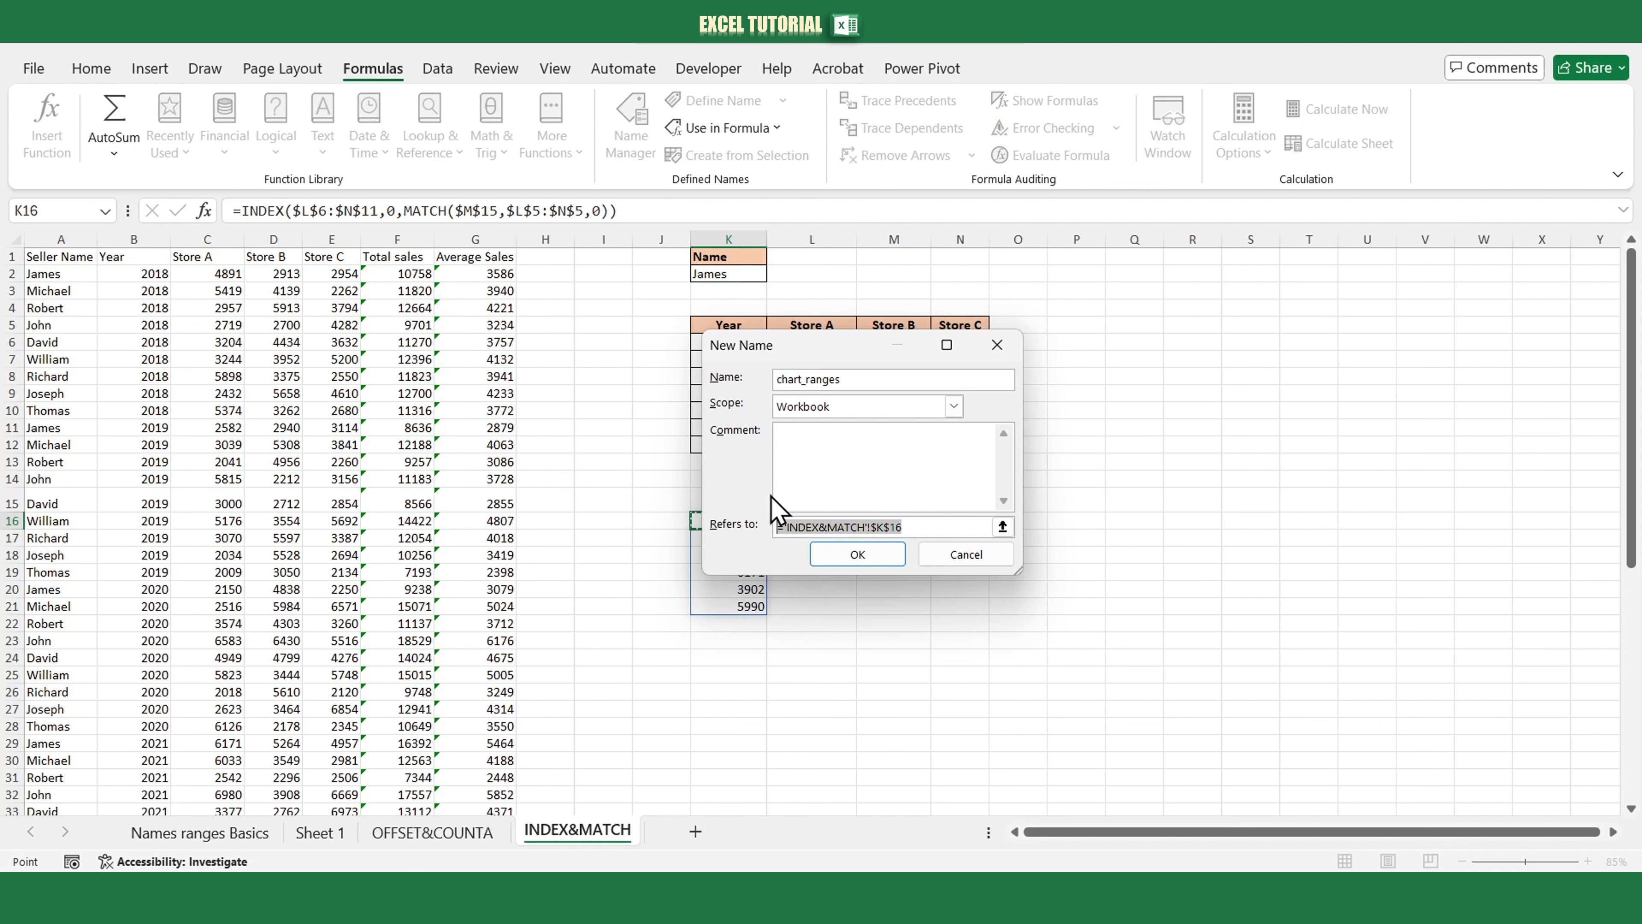
key("BackSpace")
key("ctrl+v")
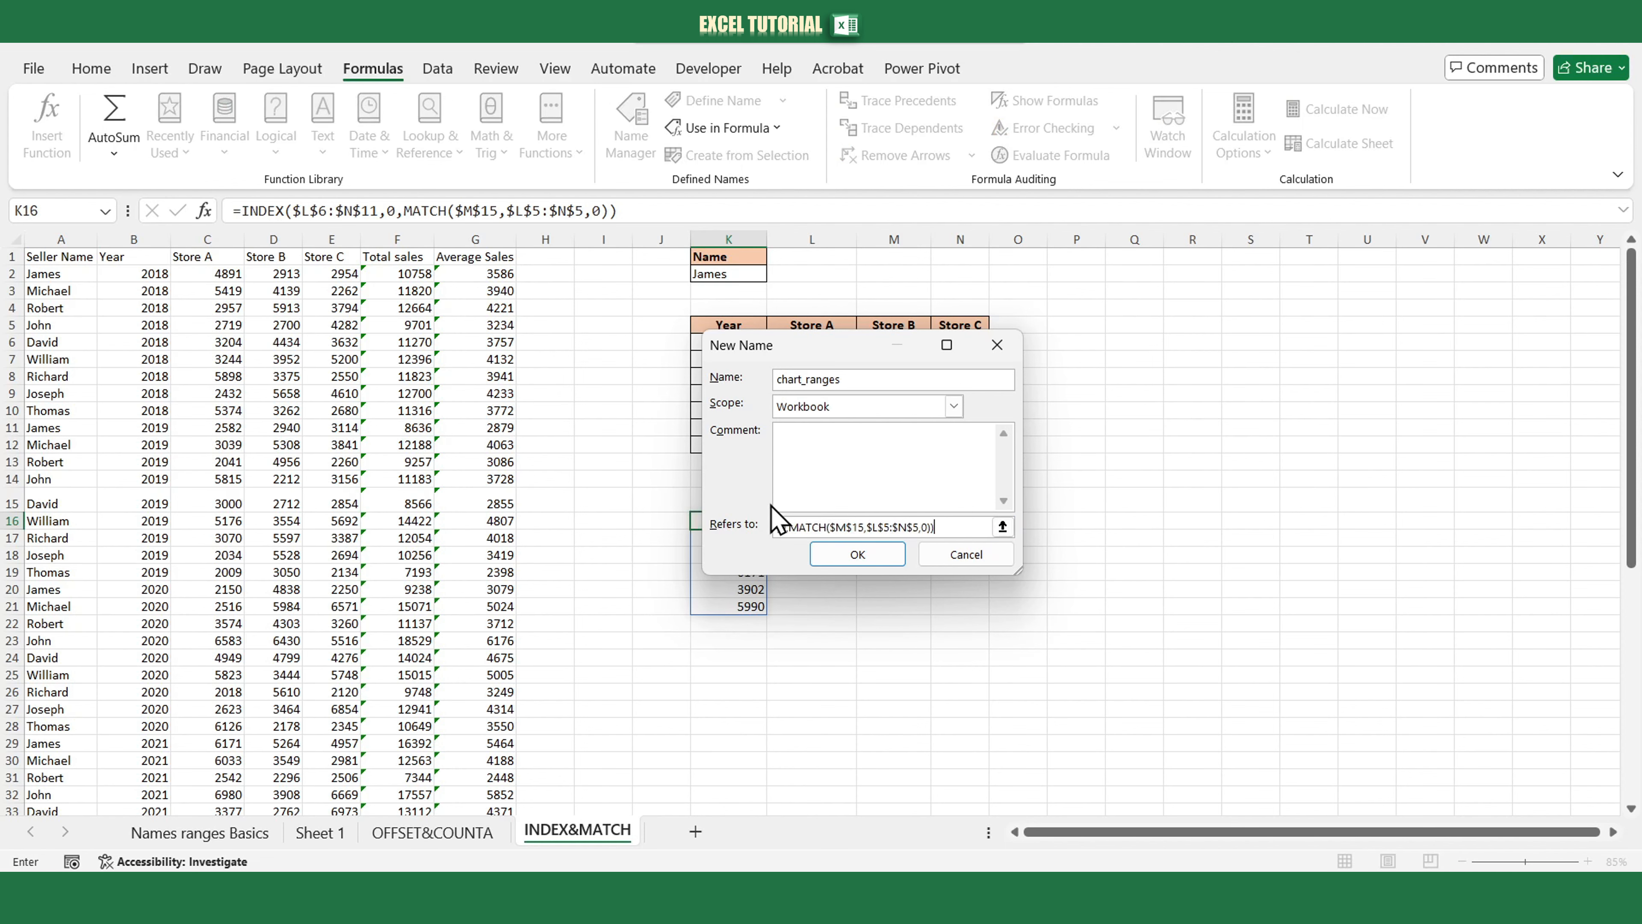
left_click(866, 555)
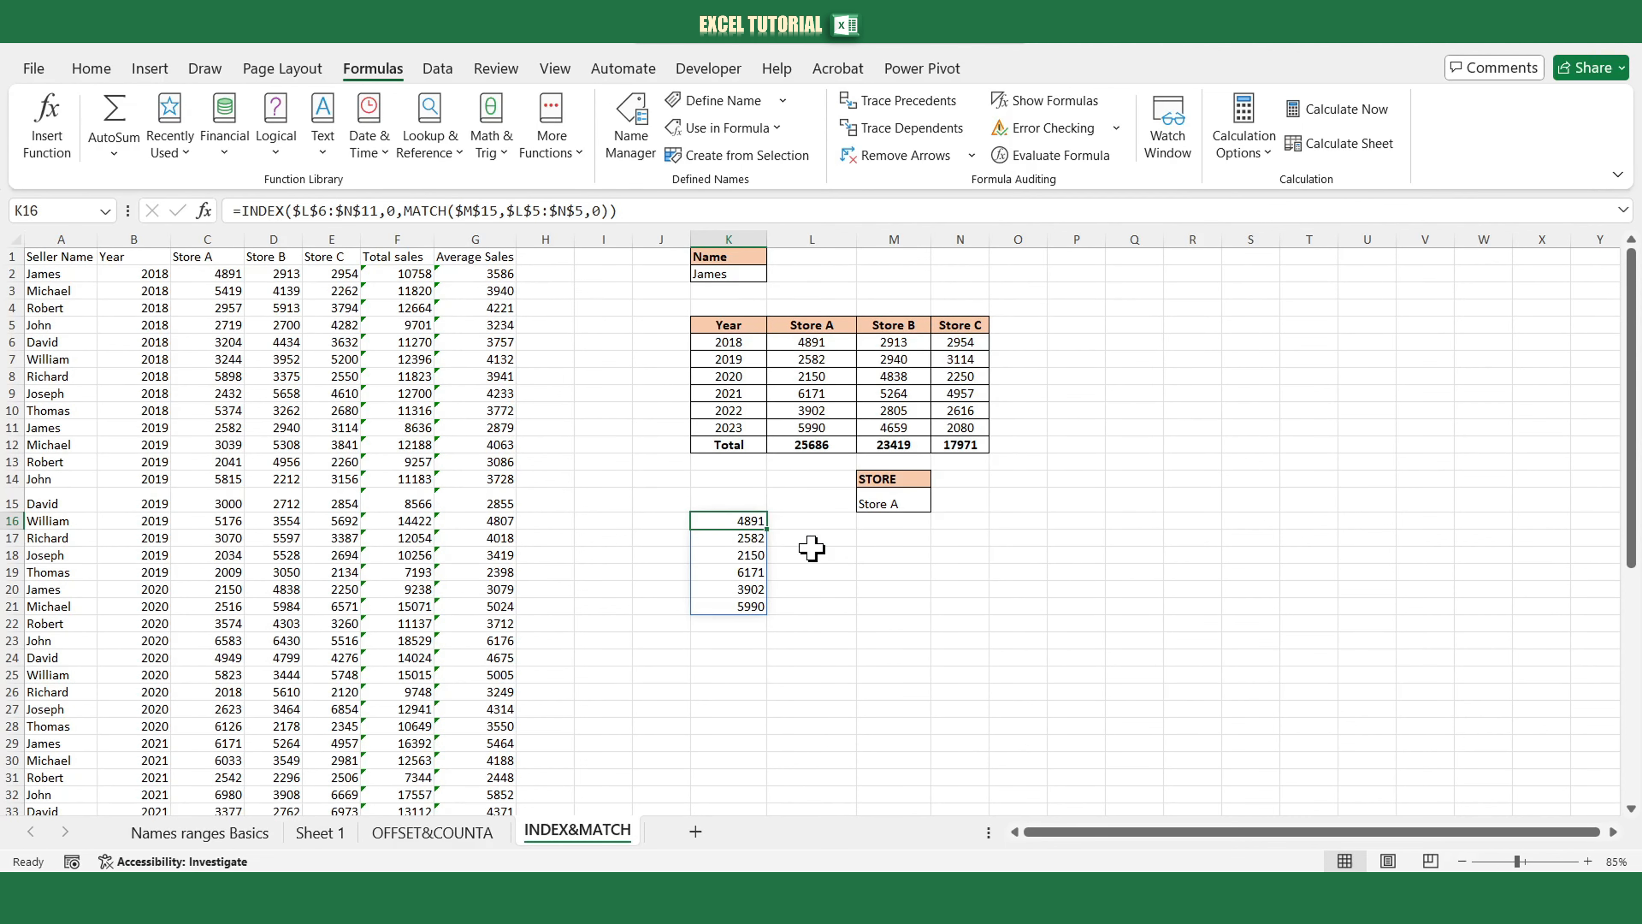
Clear the formula results from K16:K21.
left_click_drag(750, 522, 763, 608)
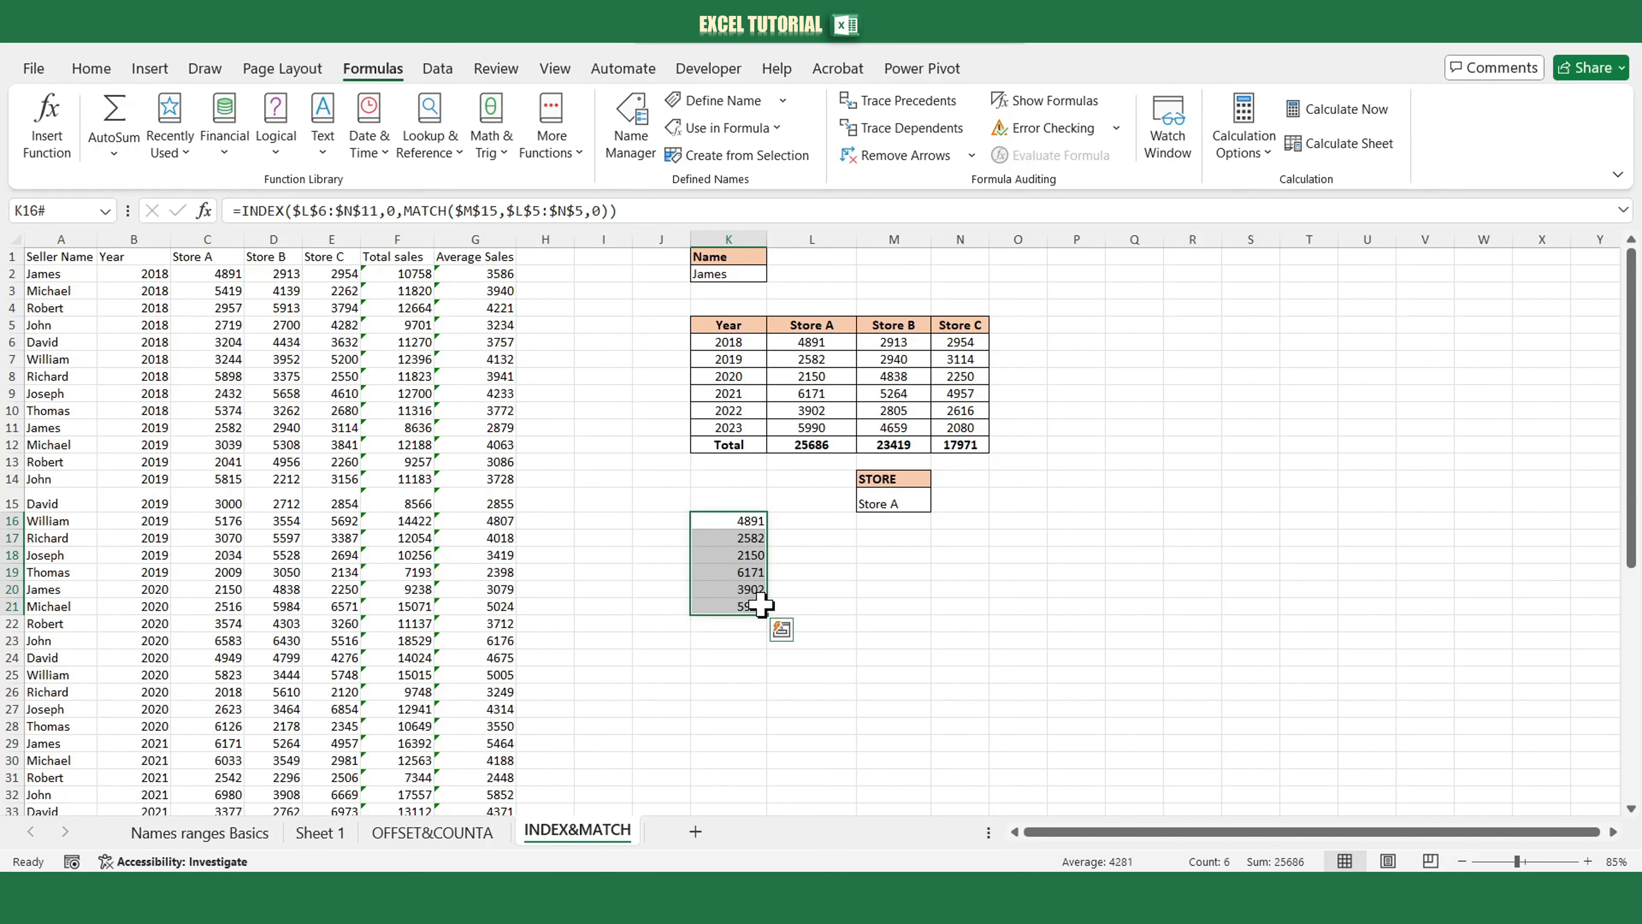
key("Delete")
left_click(797, 523)
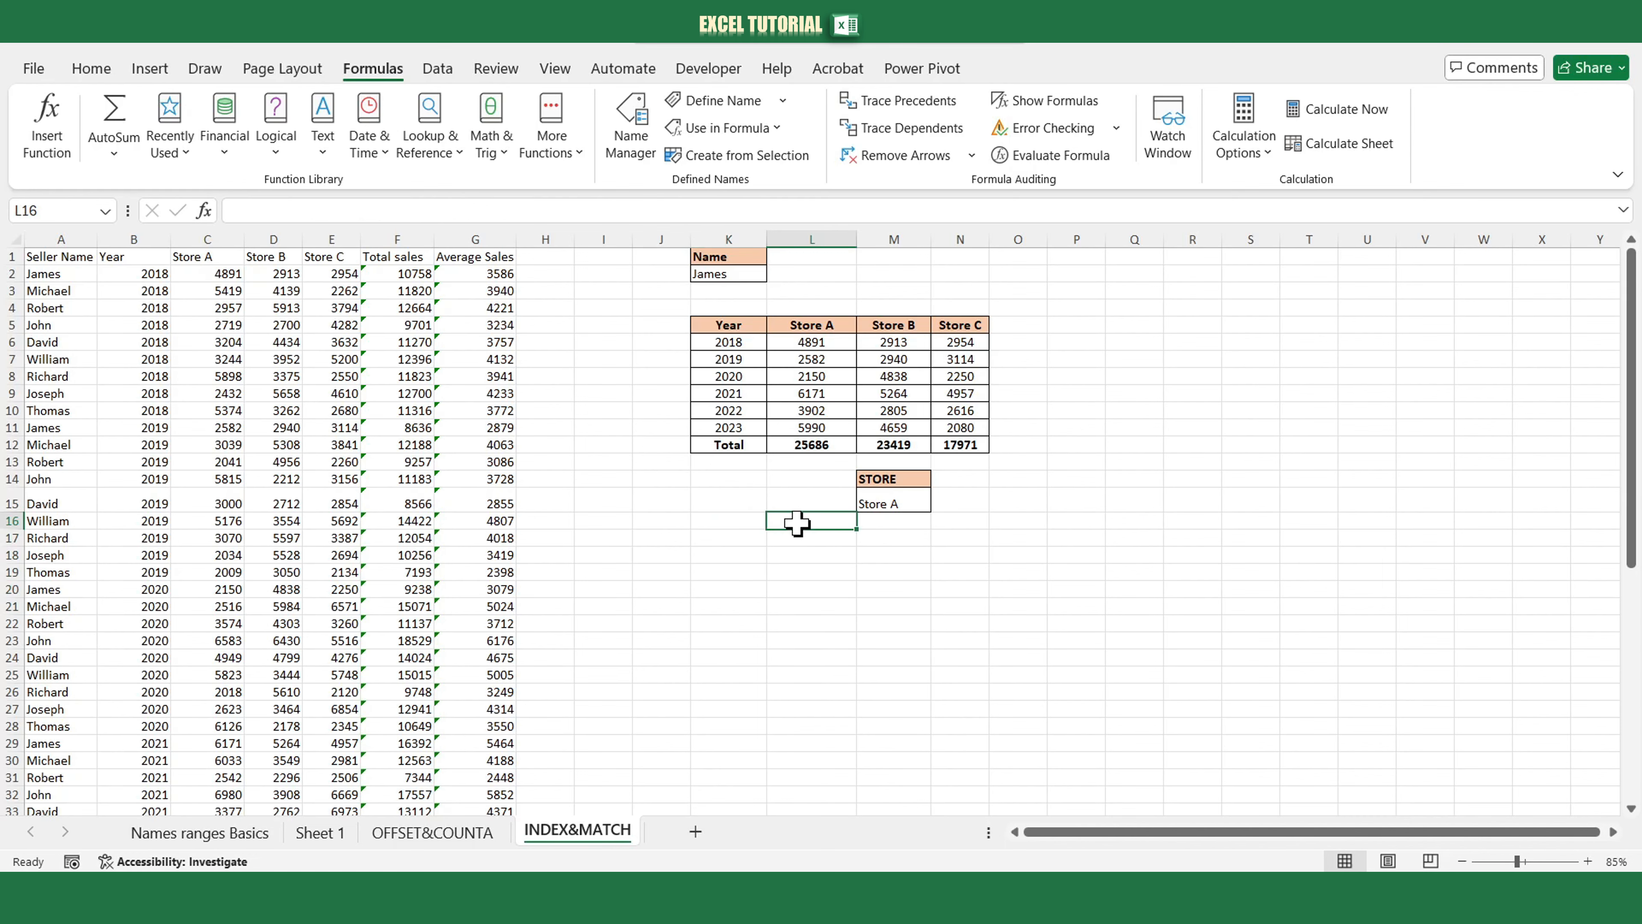
Insert a 2-D column chart from the Store A data L5:L11 and move it beside the table.
left_click_drag(823, 327, 820, 425)
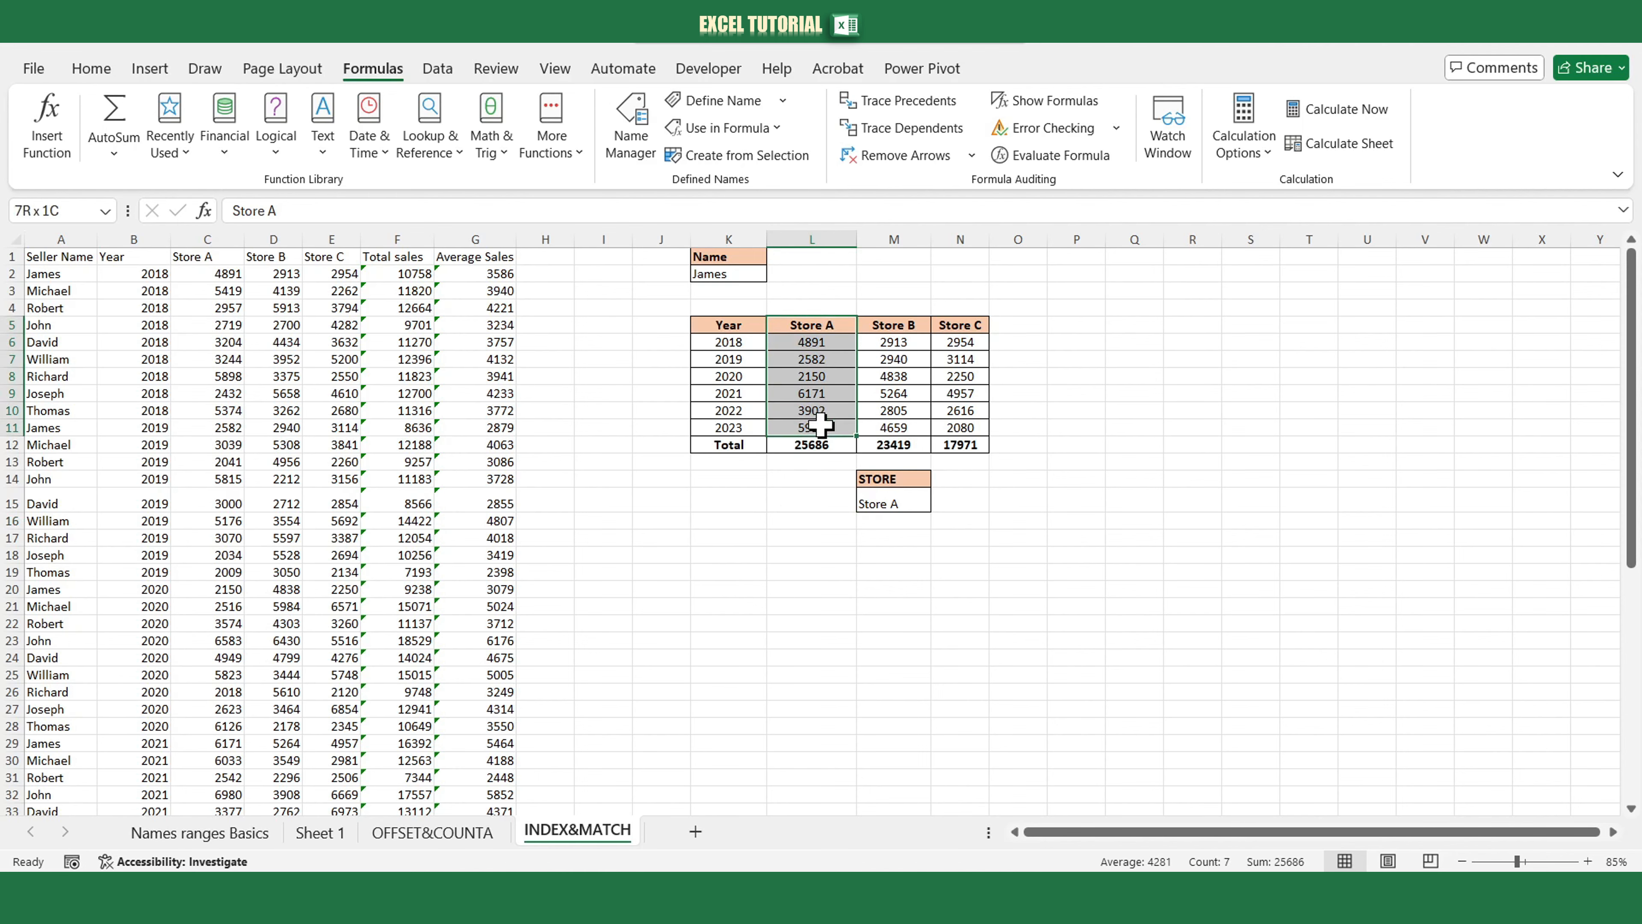
left_click(149, 68)
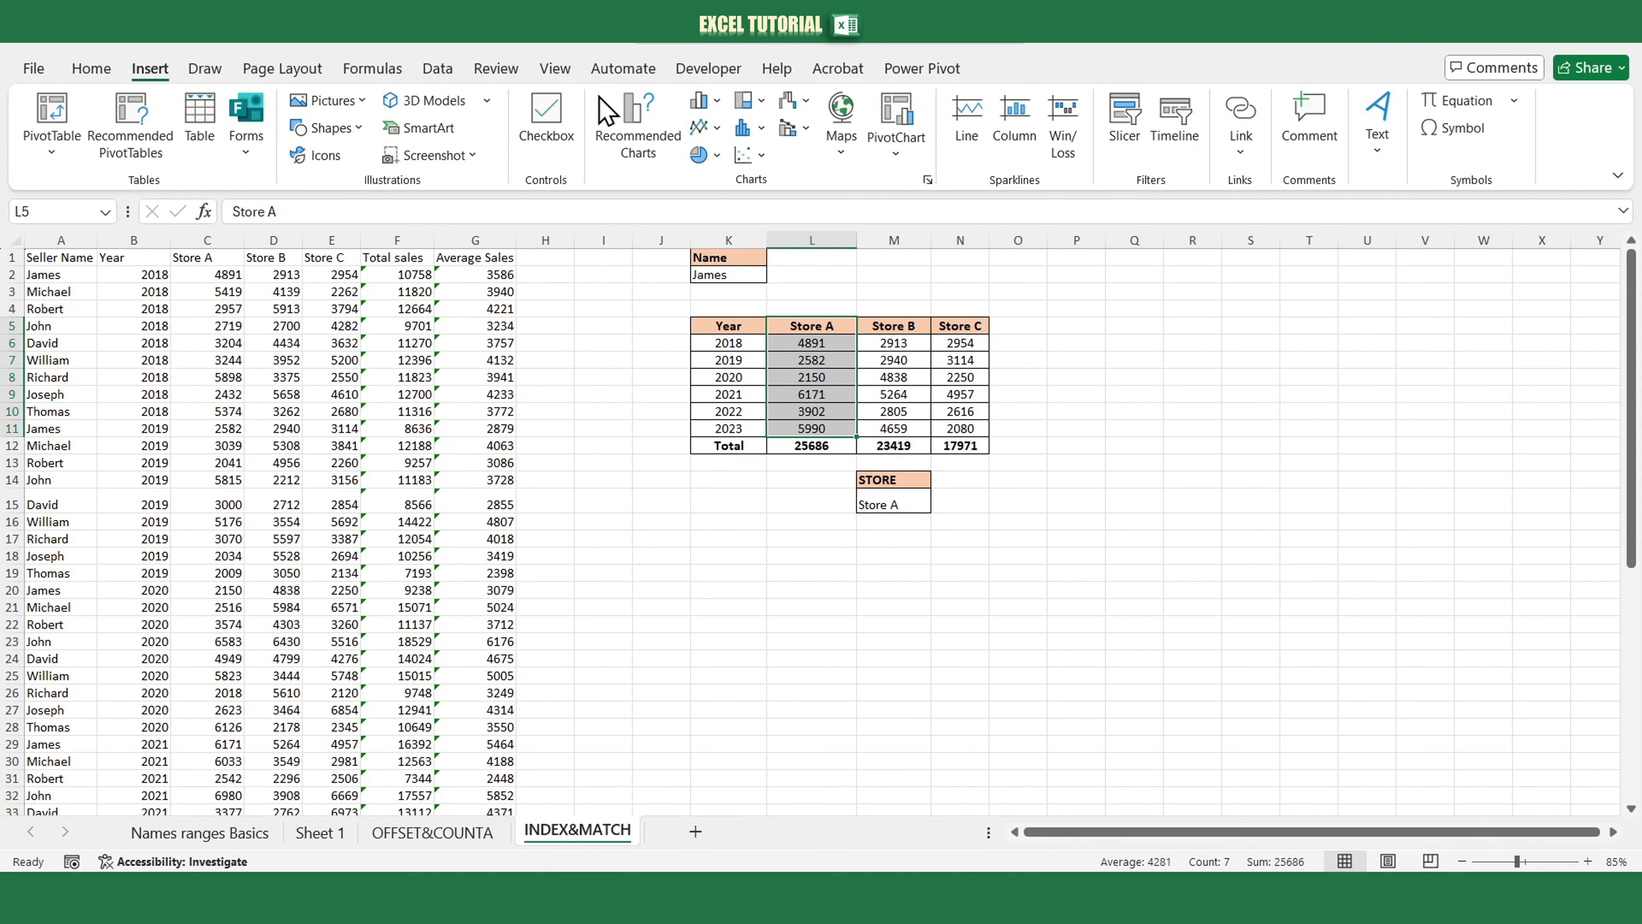
left_click(706, 100)
left_click(718, 175)
left_click_drag(824, 417, 1278, 329)
Link the chart title to the STORE cell M15 and close the formatting pane.
double_click(1279, 329)
left_click(770, 213)
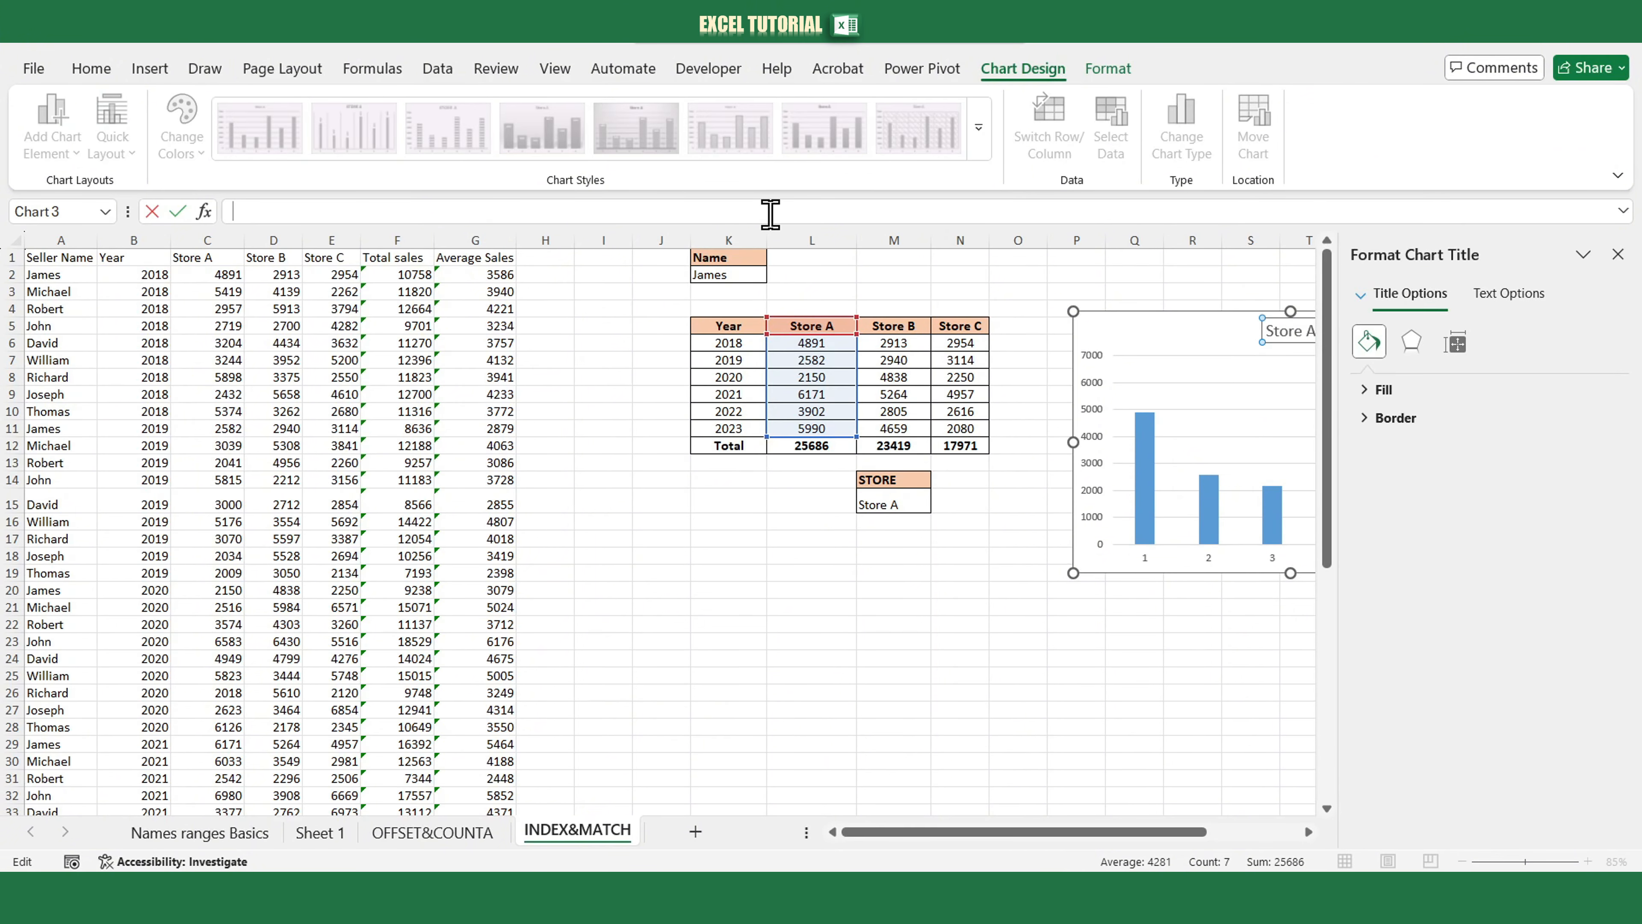
type("=")
left_click(896, 504)
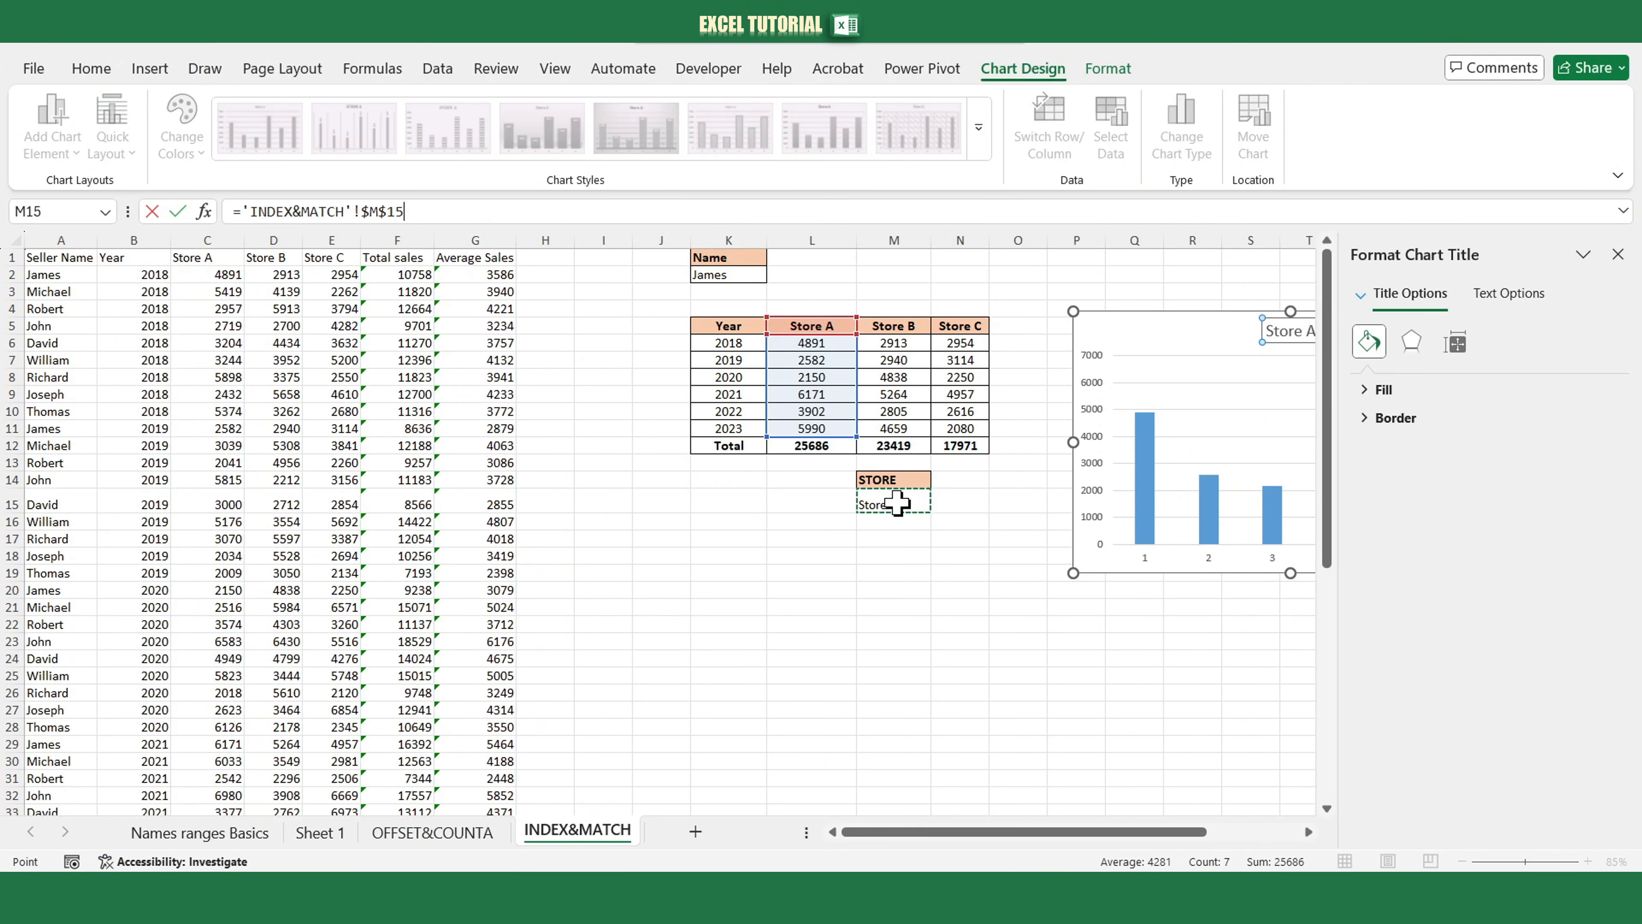
key("Return")
left_click(1618, 255)
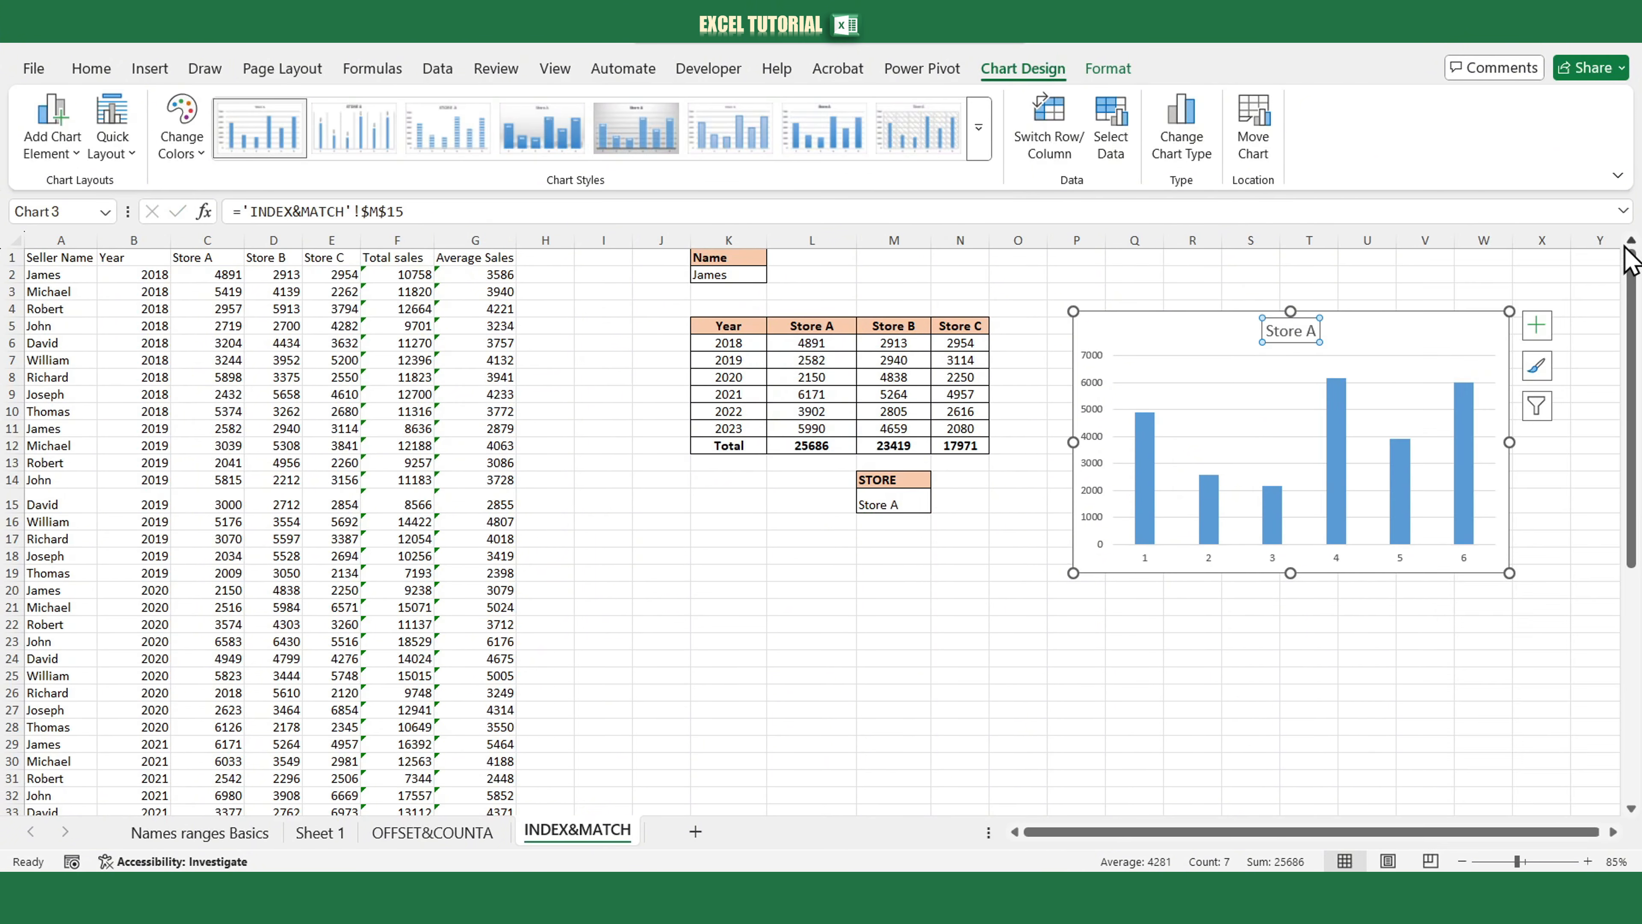
Set the chart's horizontal axis labels to the years in K6:K11 through Select Data.
right_click(1264, 557)
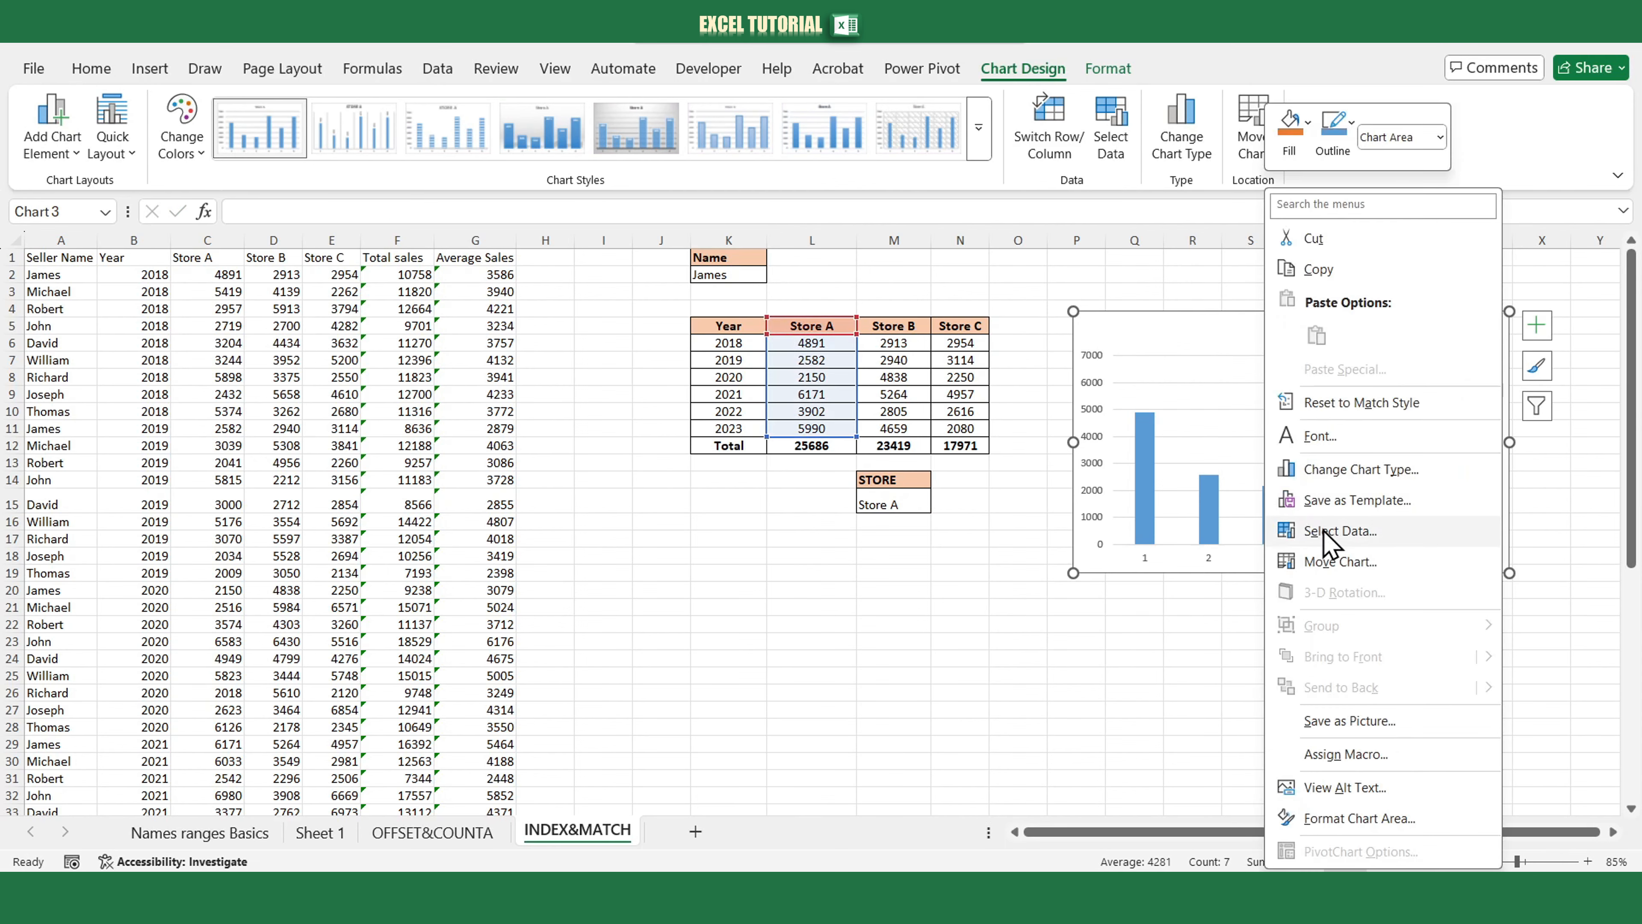
left_click(1324, 531)
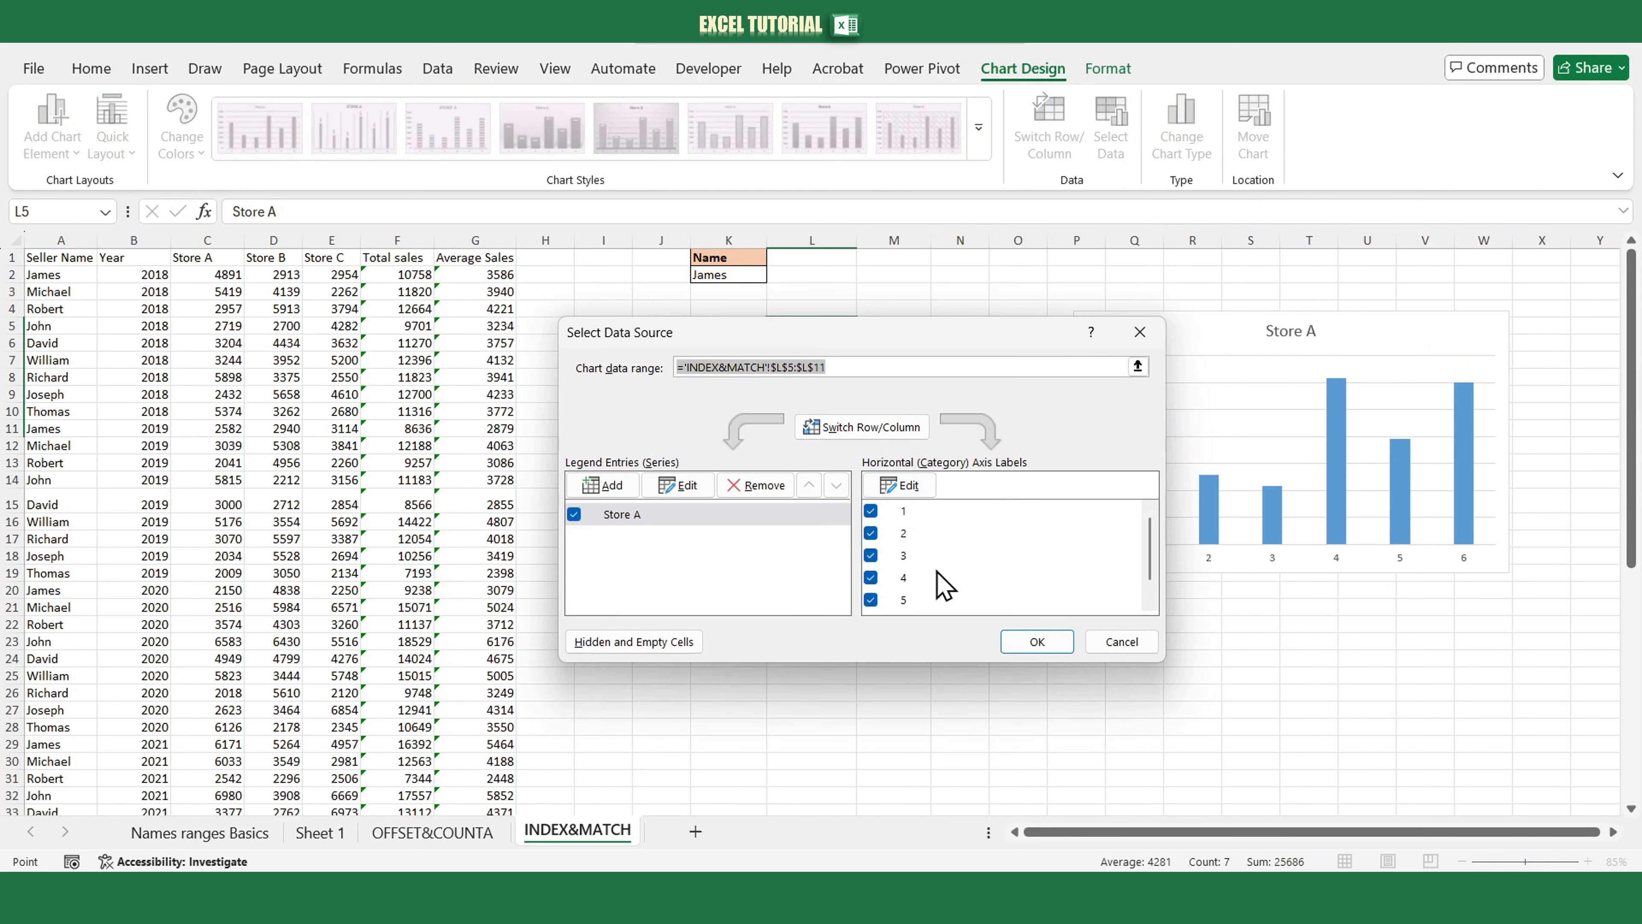
left_click(909, 487)
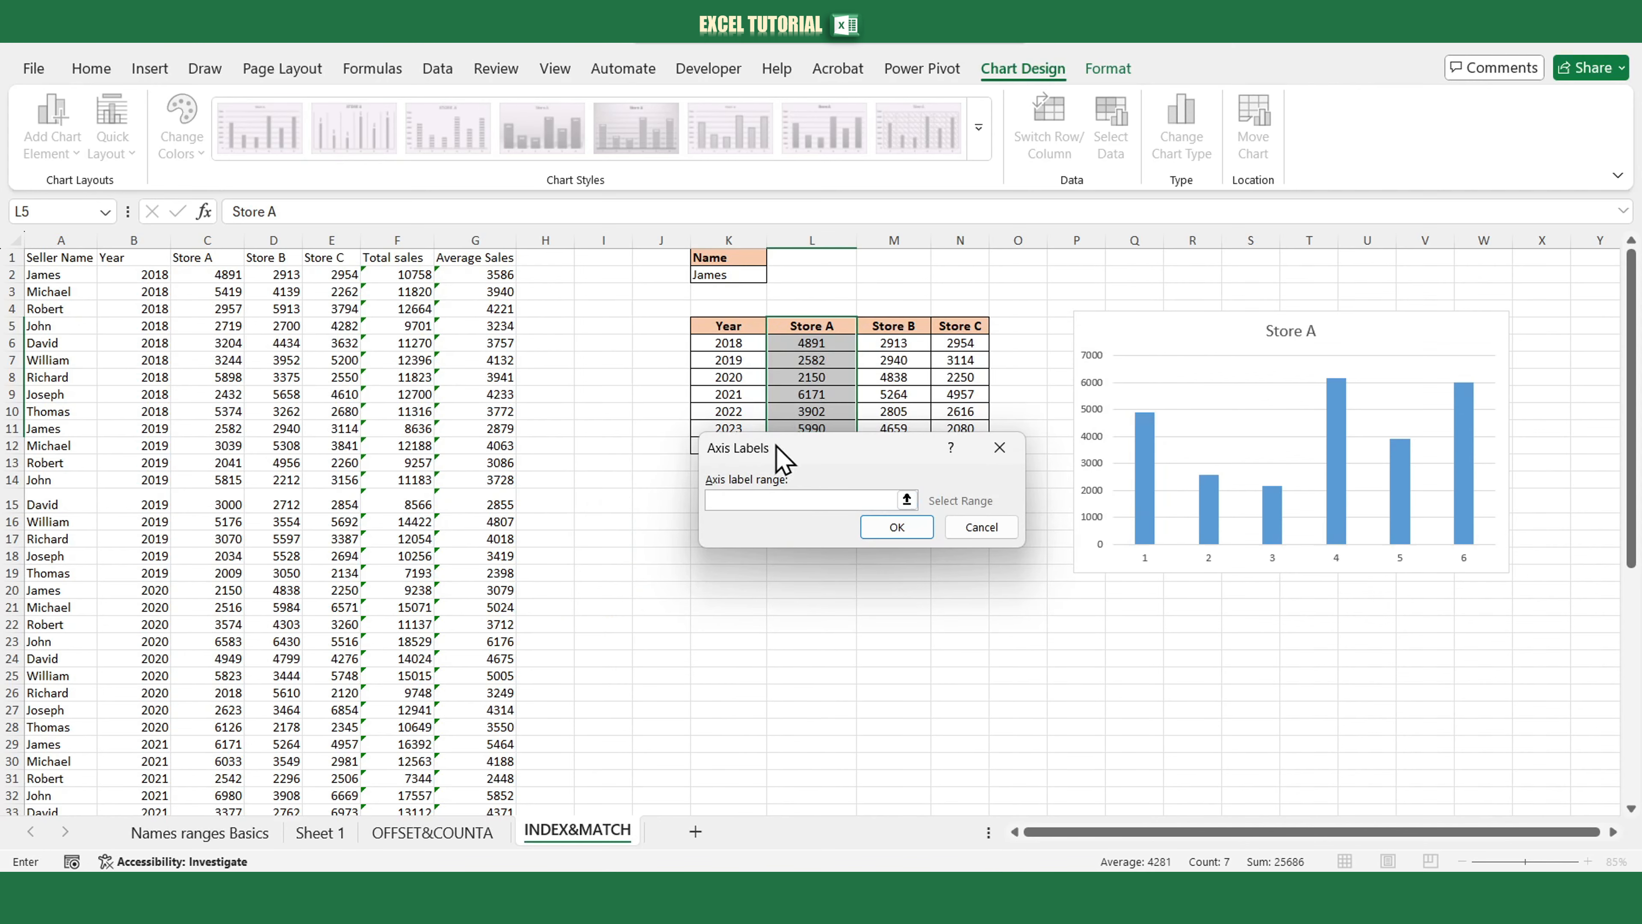
left_click_drag(743, 346, 744, 428)
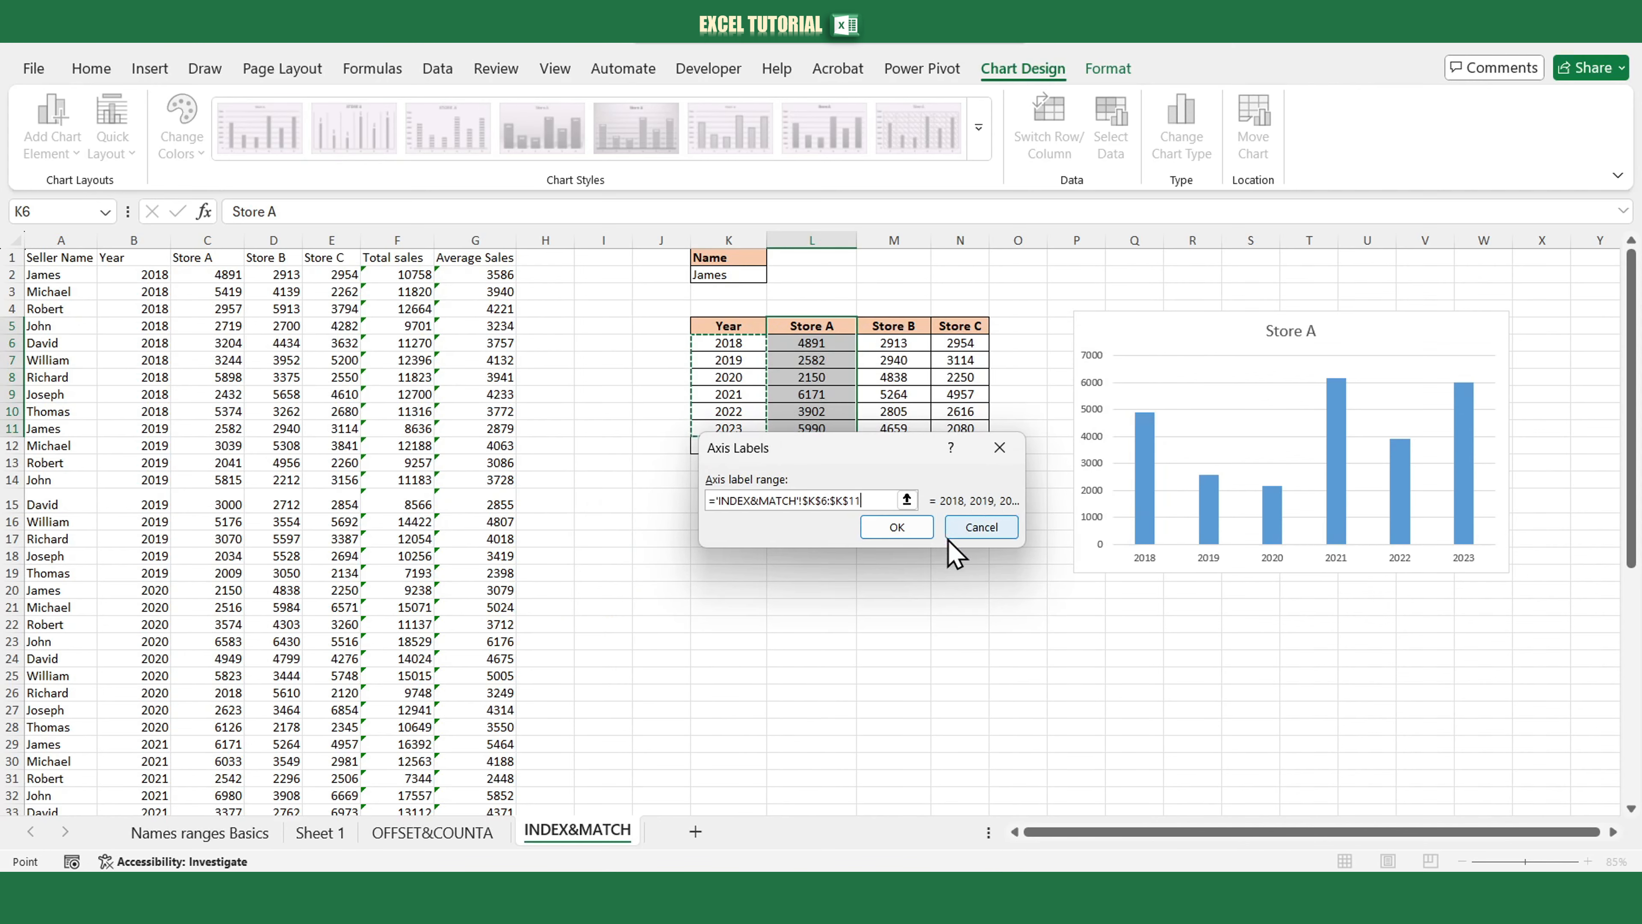
left_click(915, 527)
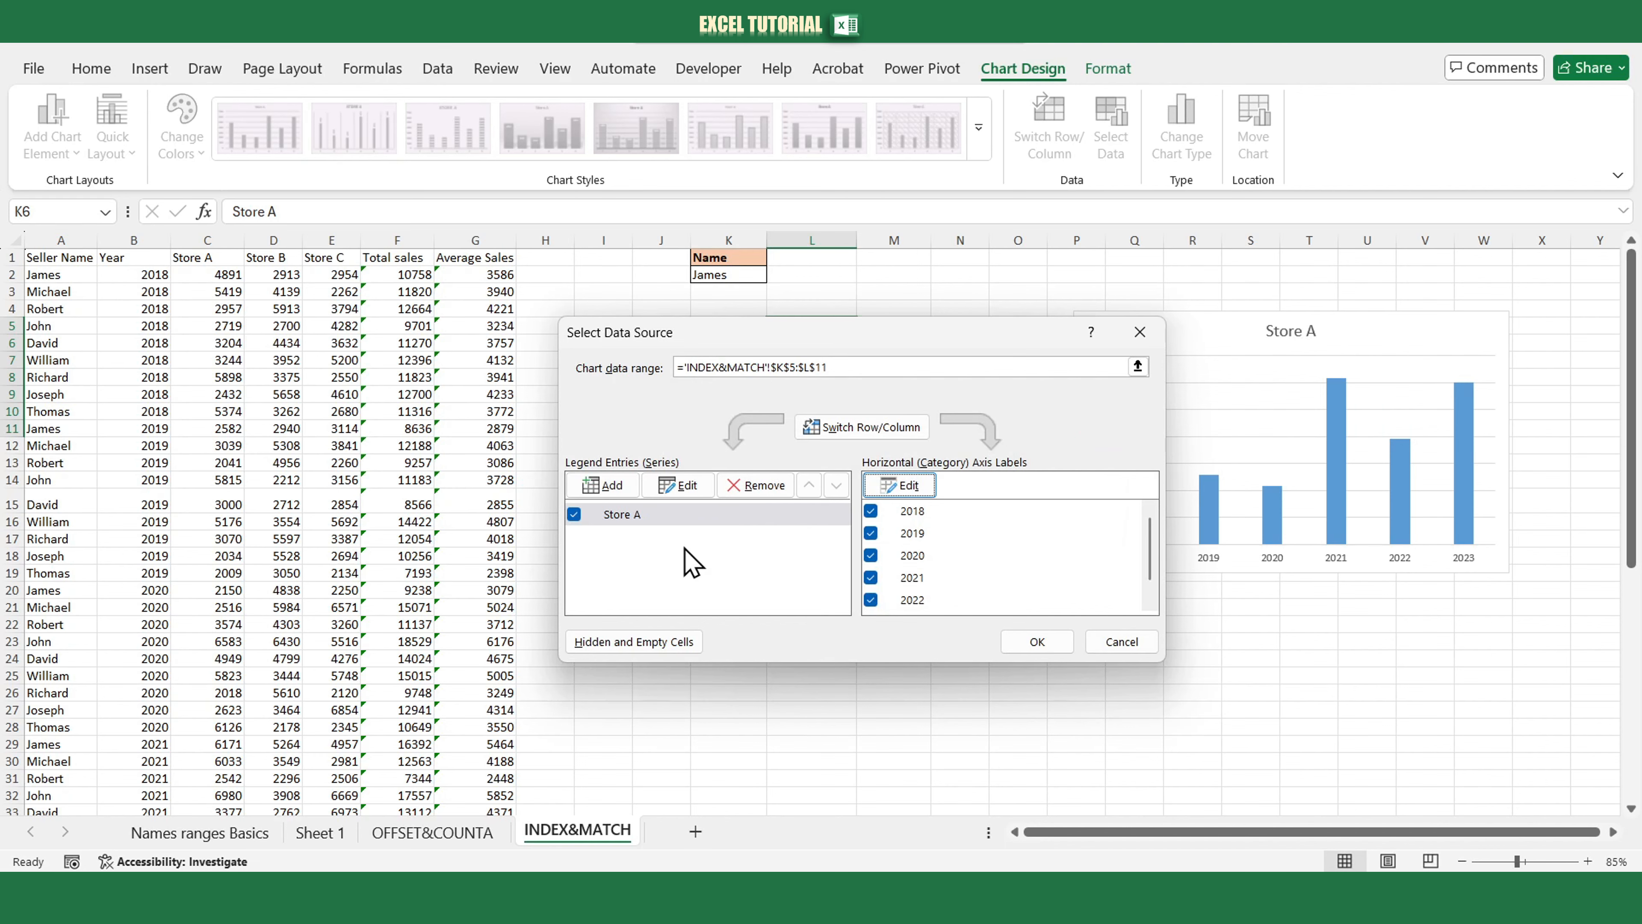
Edit the Store A series so its values refer to the named range chart_ranges, and close Select Data.
left_click(680, 485)
left_click(873, 519)
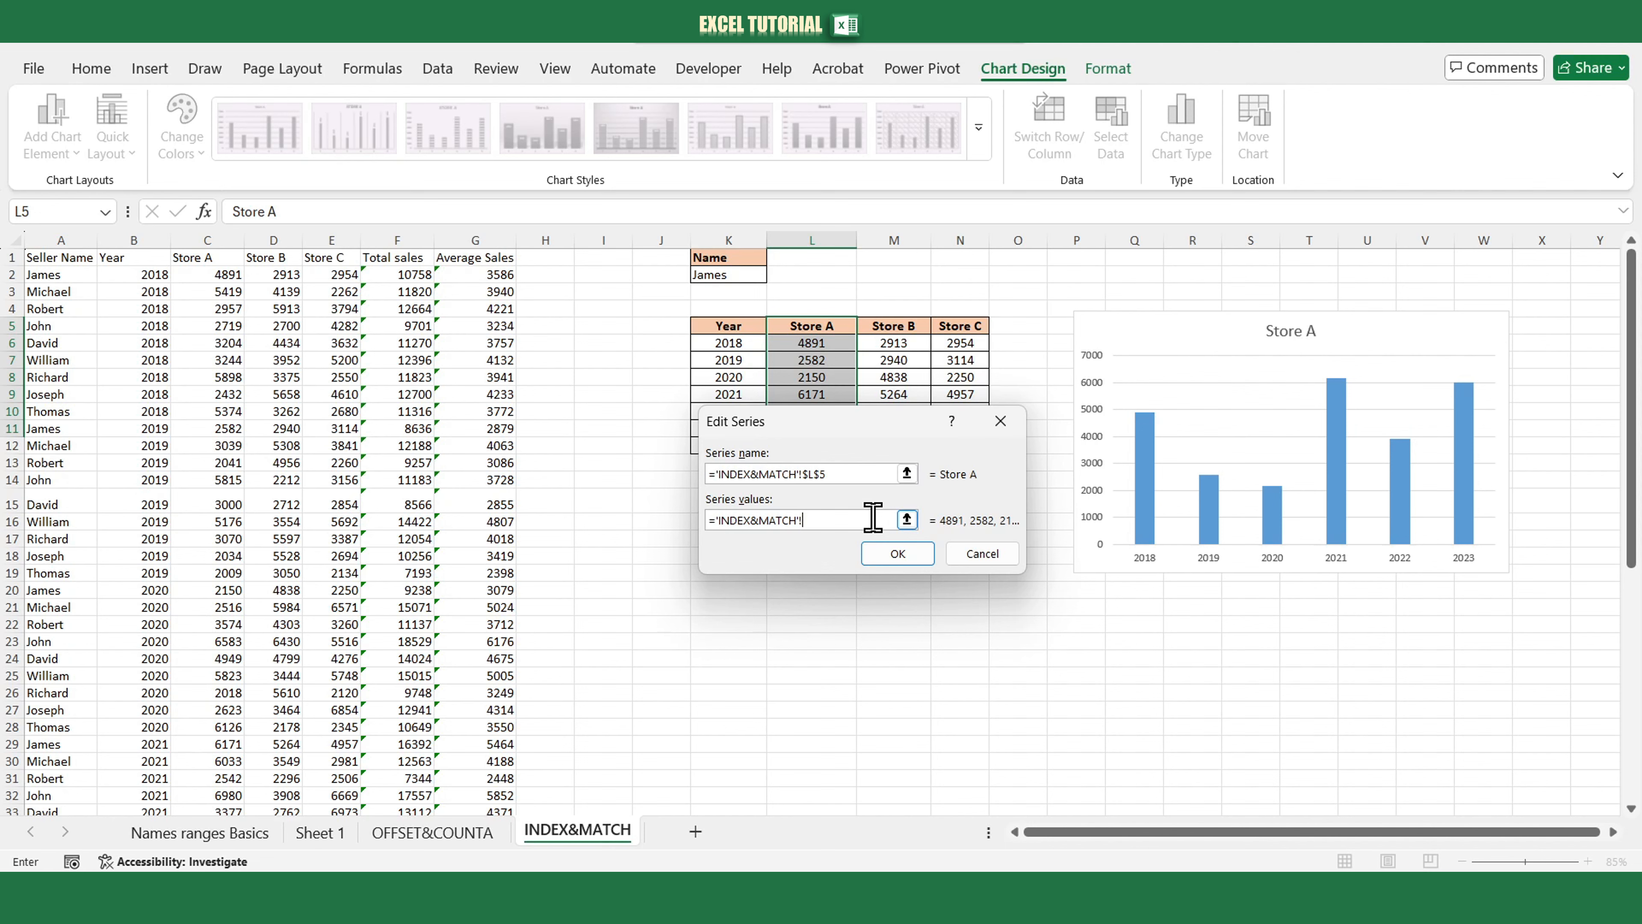
type("chart_ranges")
left_click(889, 551)
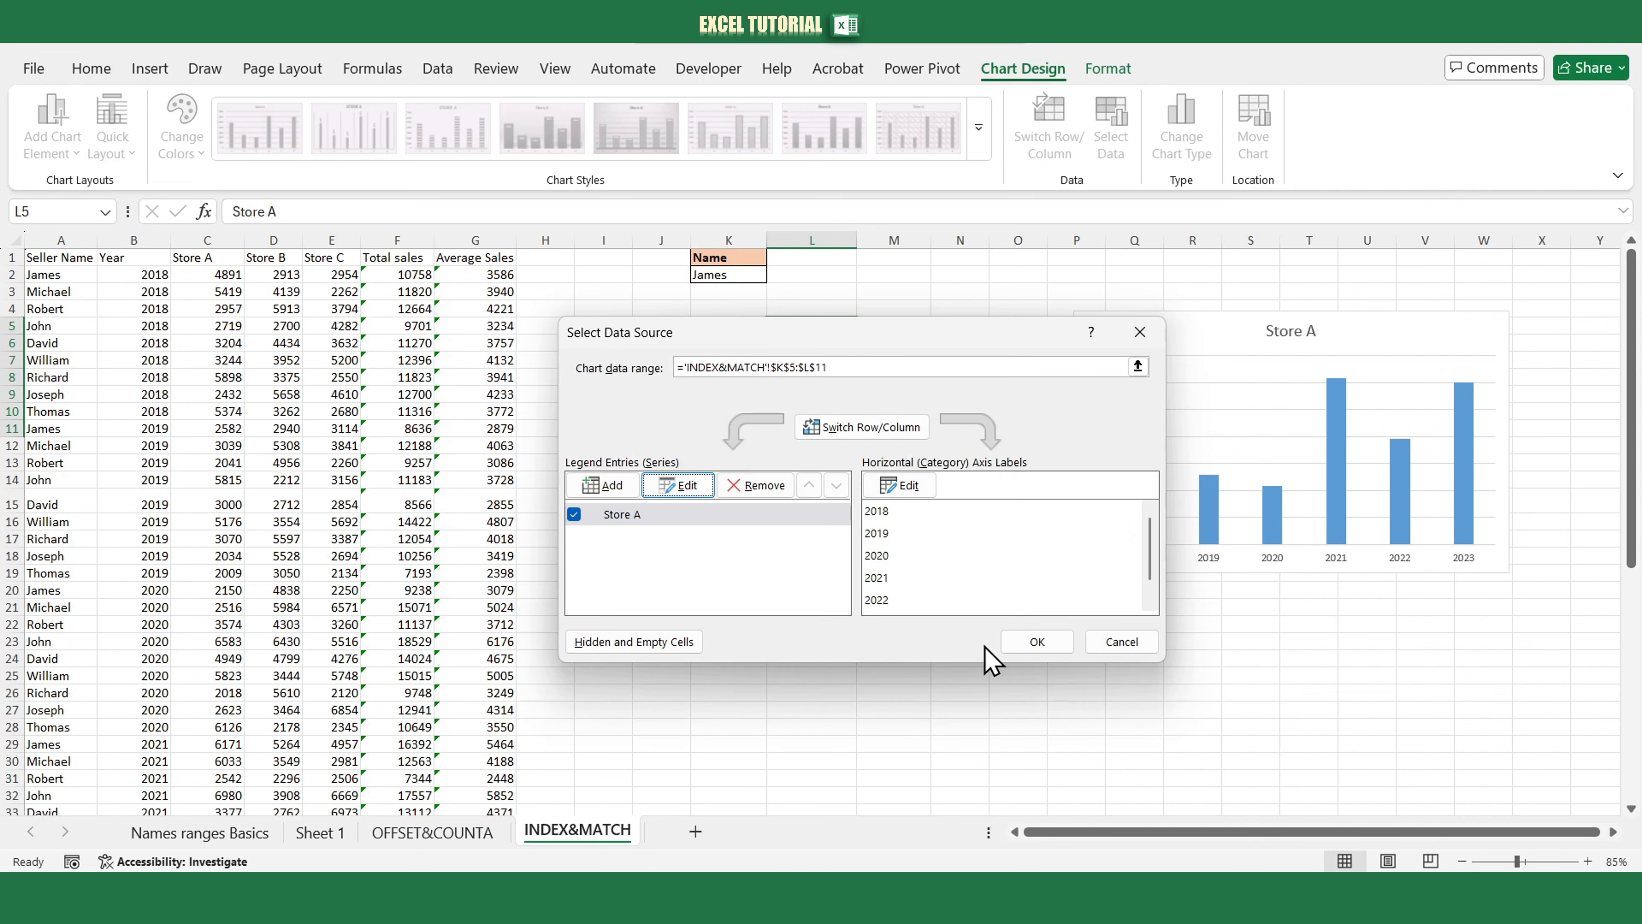
left_click(1009, 644)
Switch the STORE selector in M15 to Store B and then to Store c to test the chart.
left_click(906, 506)
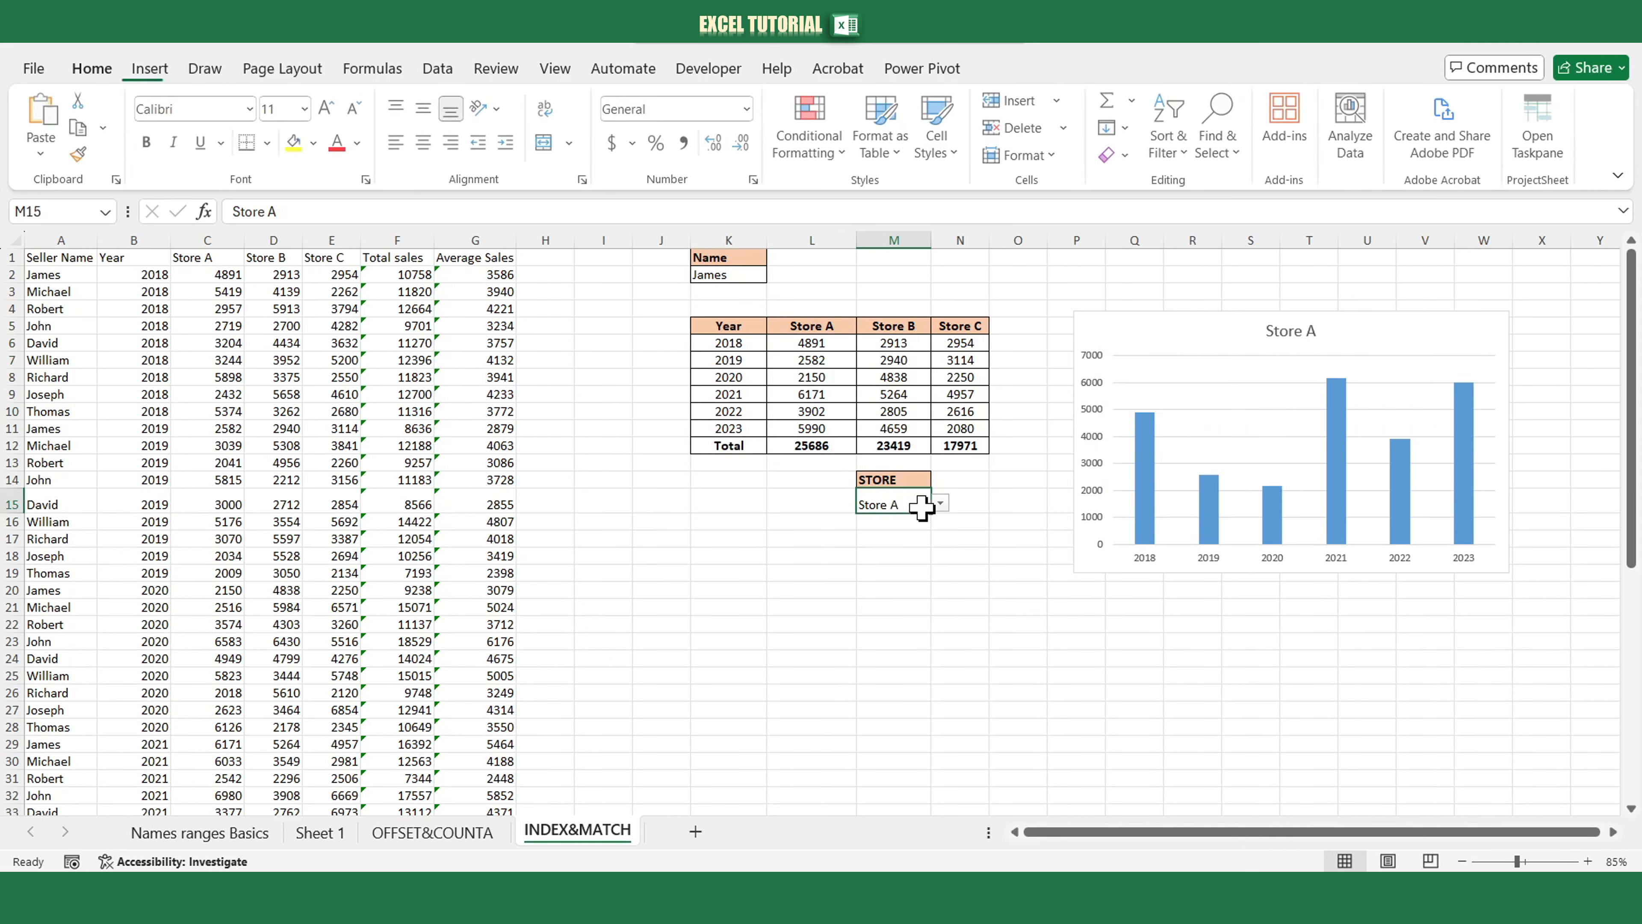
left_click(940, 503)
left_click(911, 540)
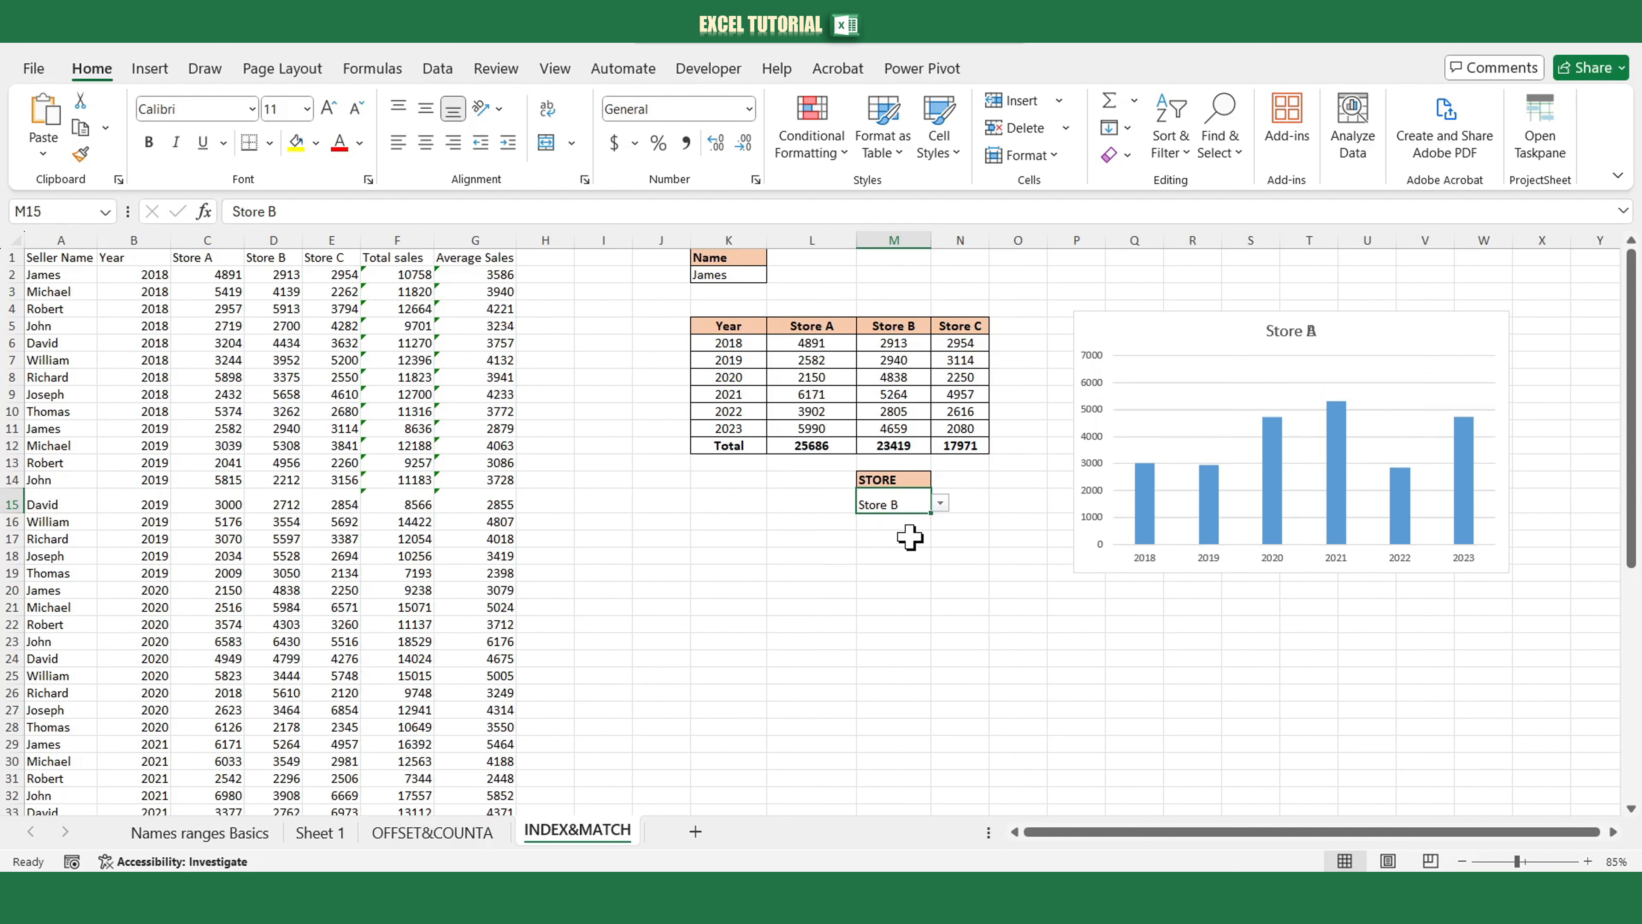
left_click(940, 504)
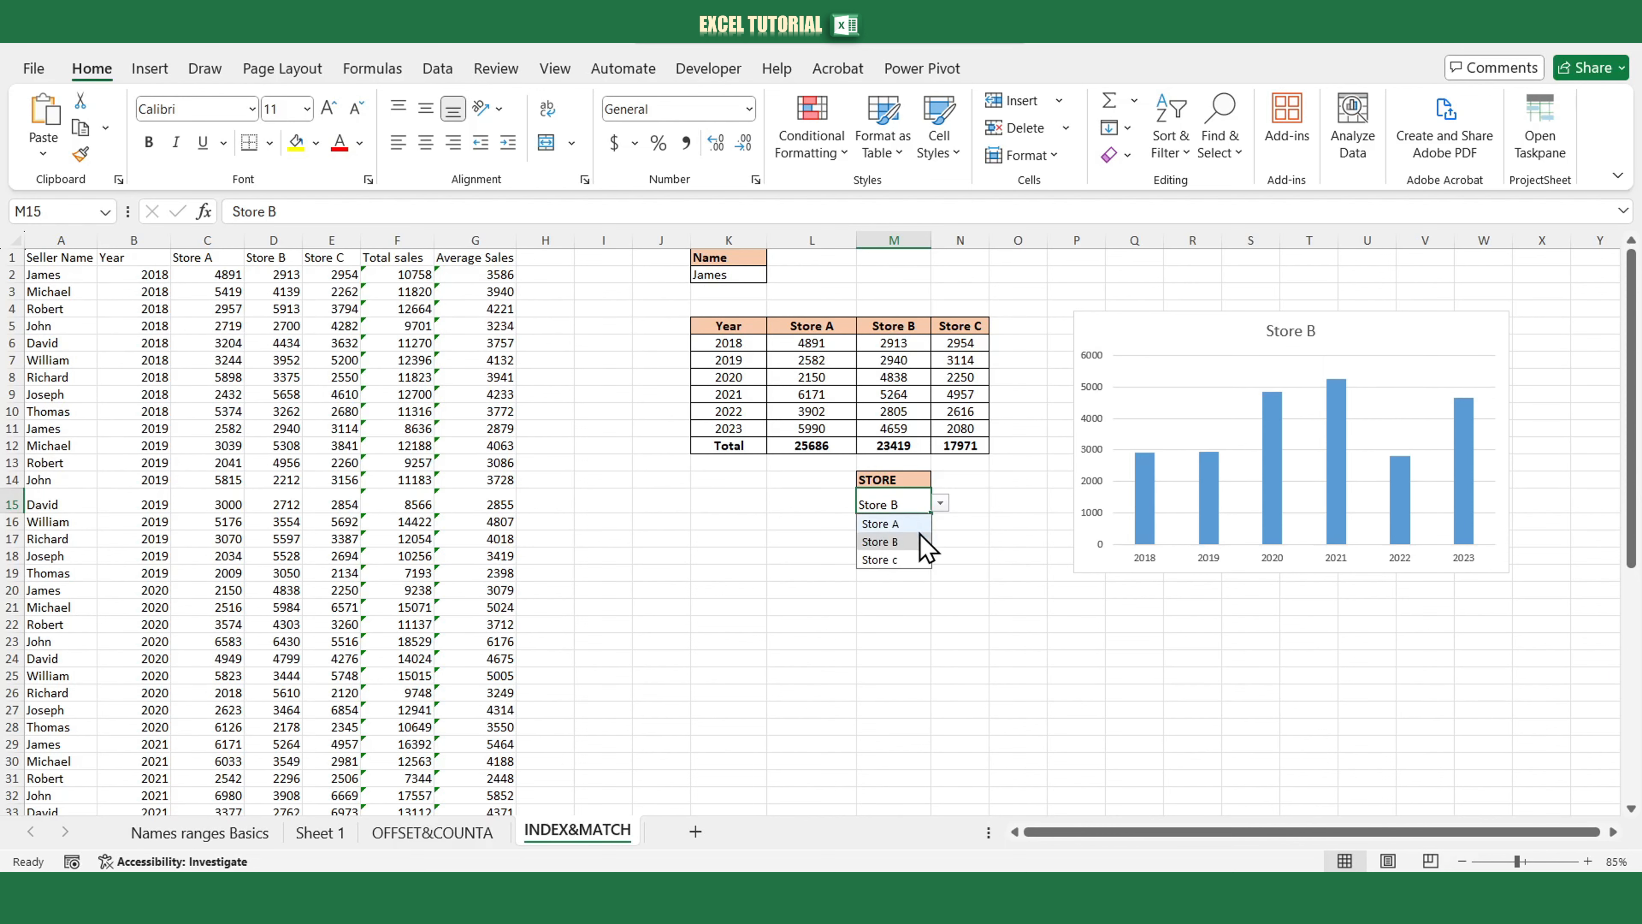
left_click(908, 561)
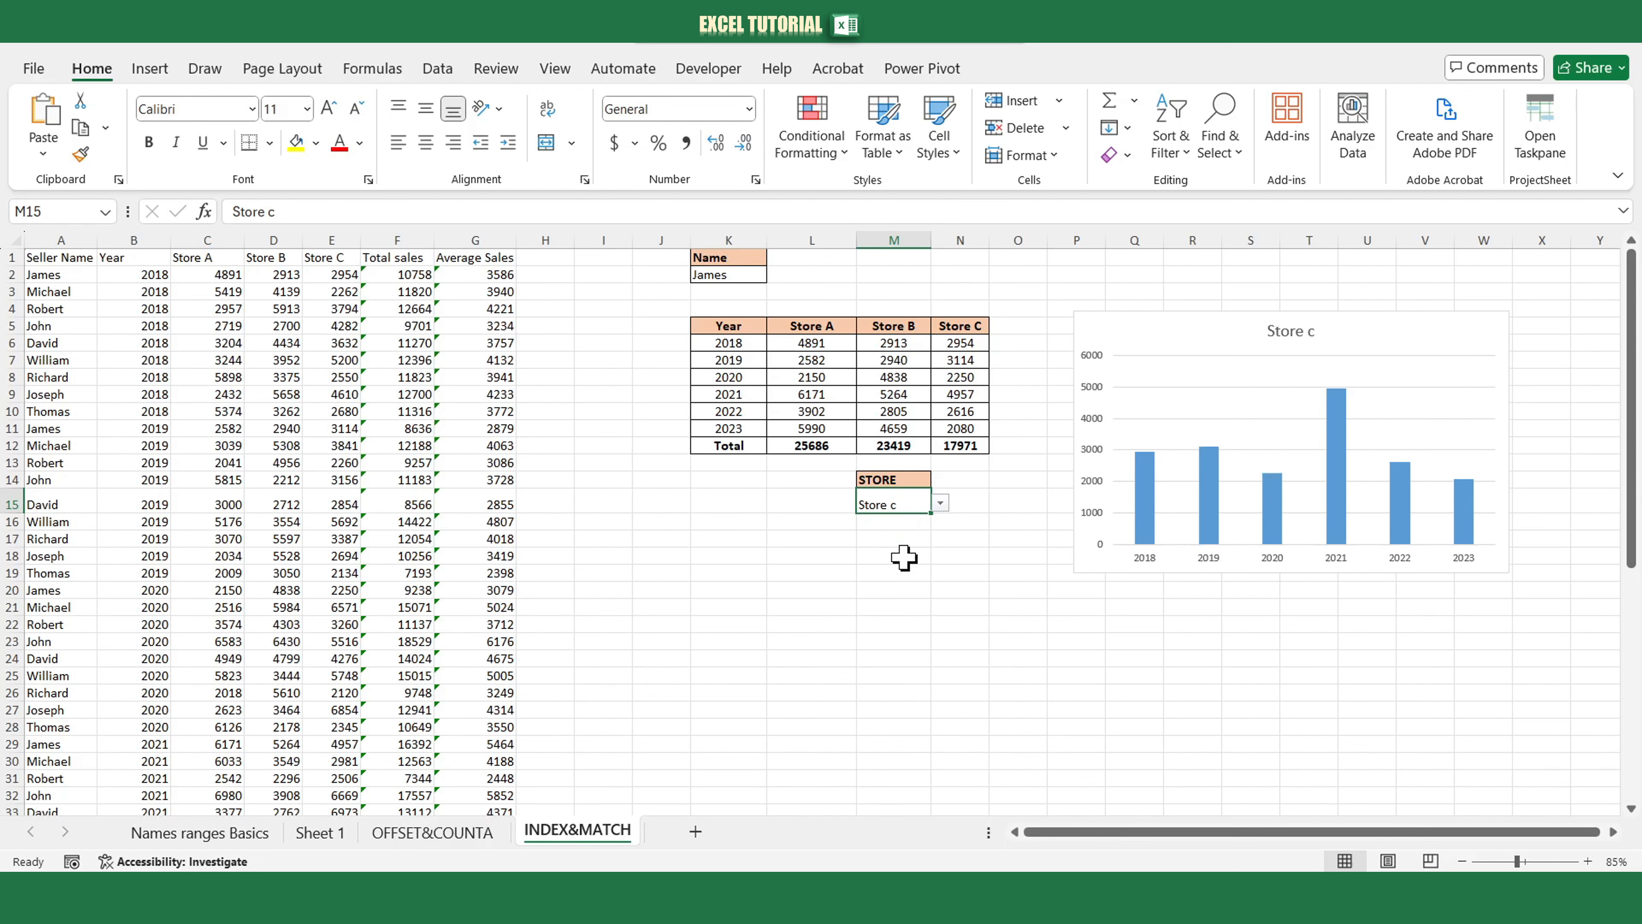
left_click(901, 581)
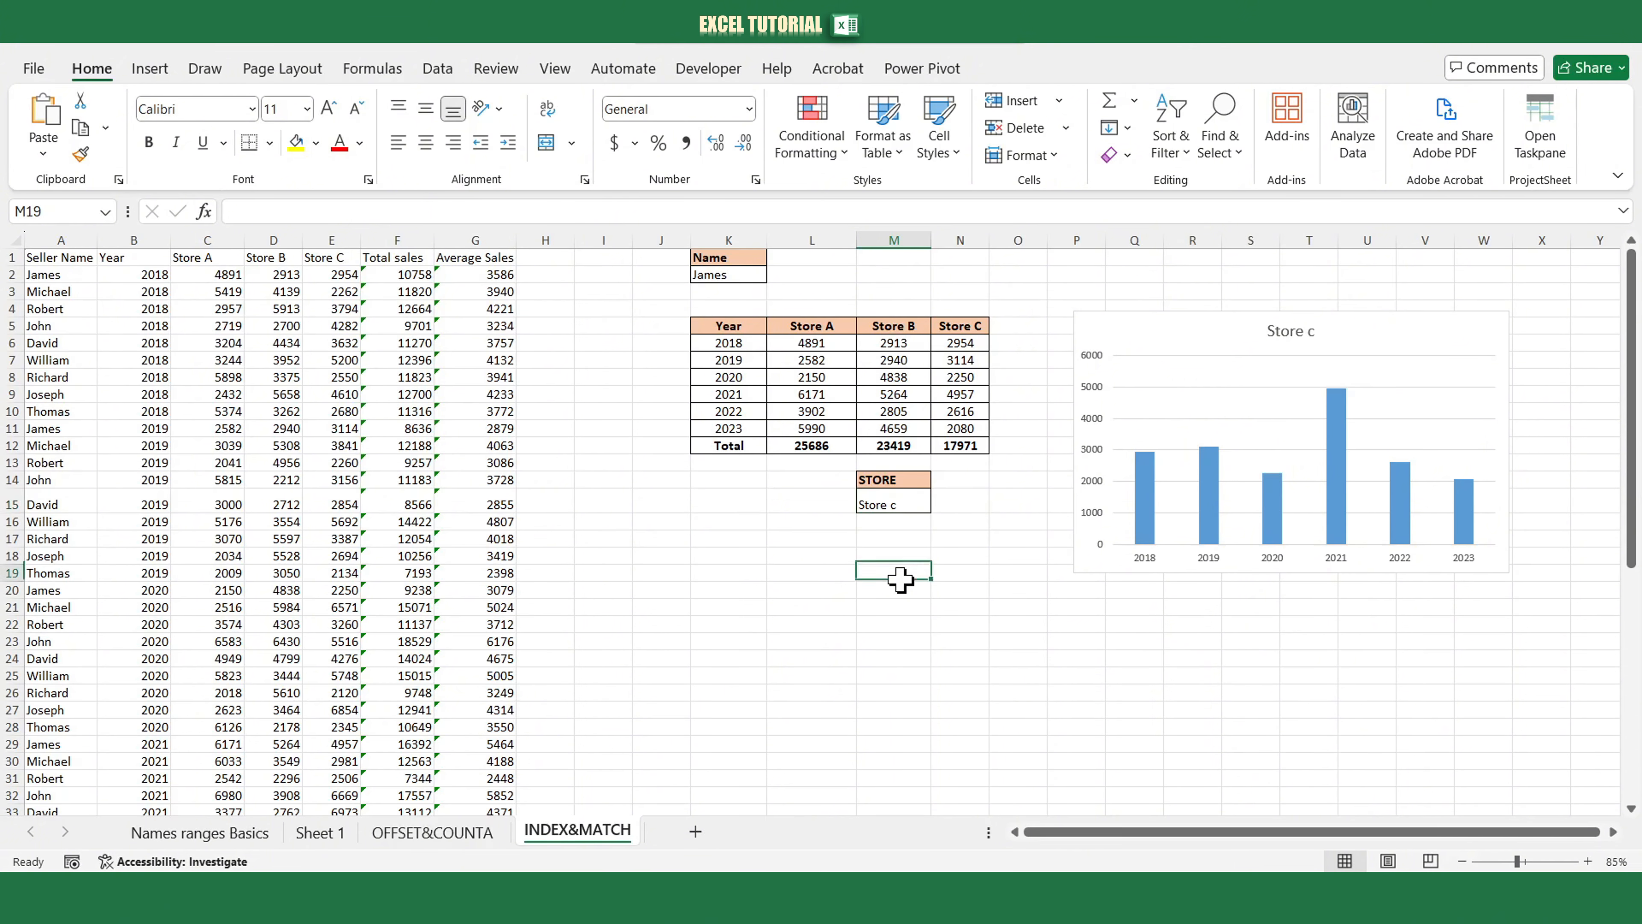